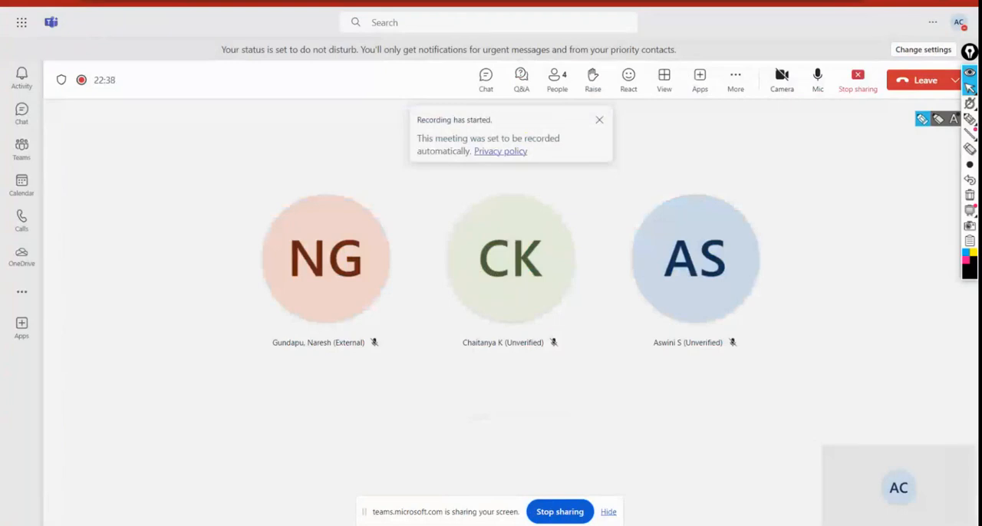
# Step: Open Oracle VM VirtualBox
pyautogui.press('super+s')
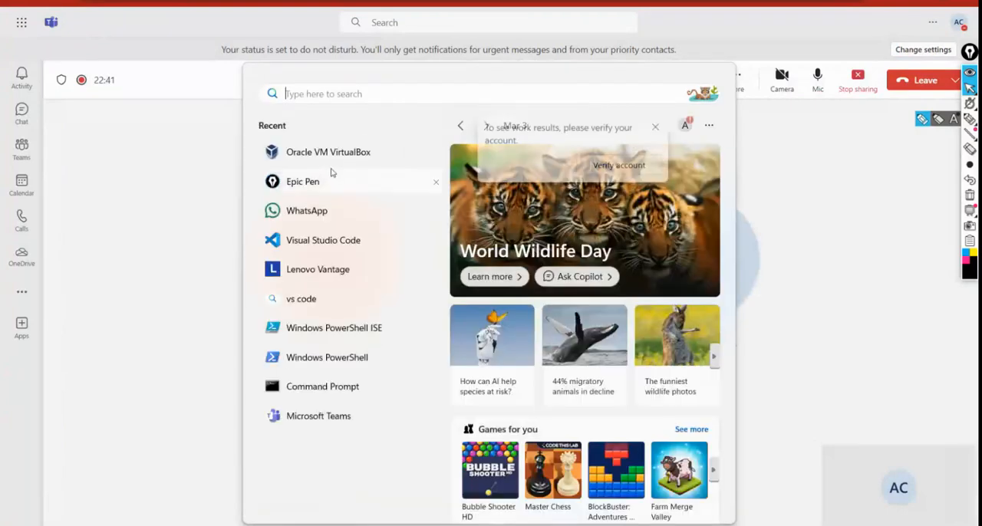
pyautogui.click(330, 162)
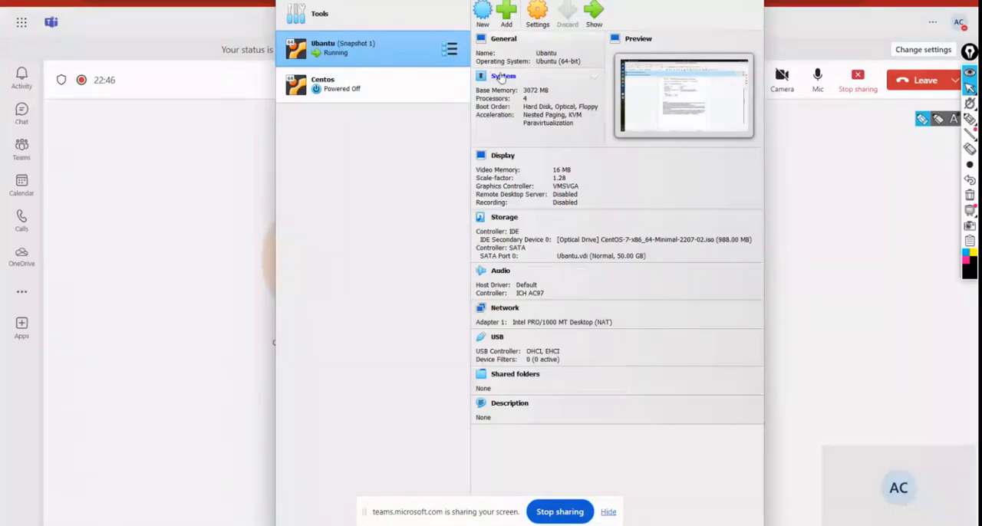
pyautogui.click(484, 11)
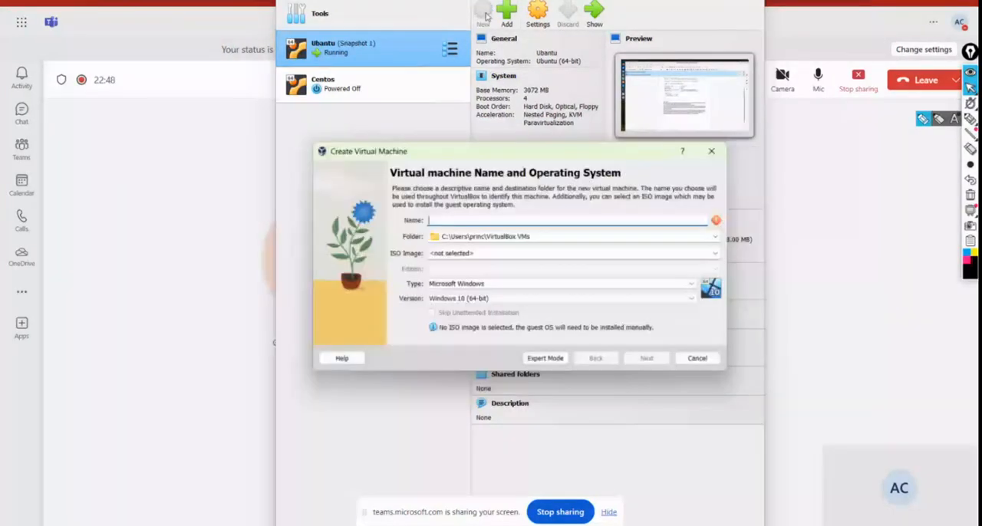
pyautogui.write('Ce')
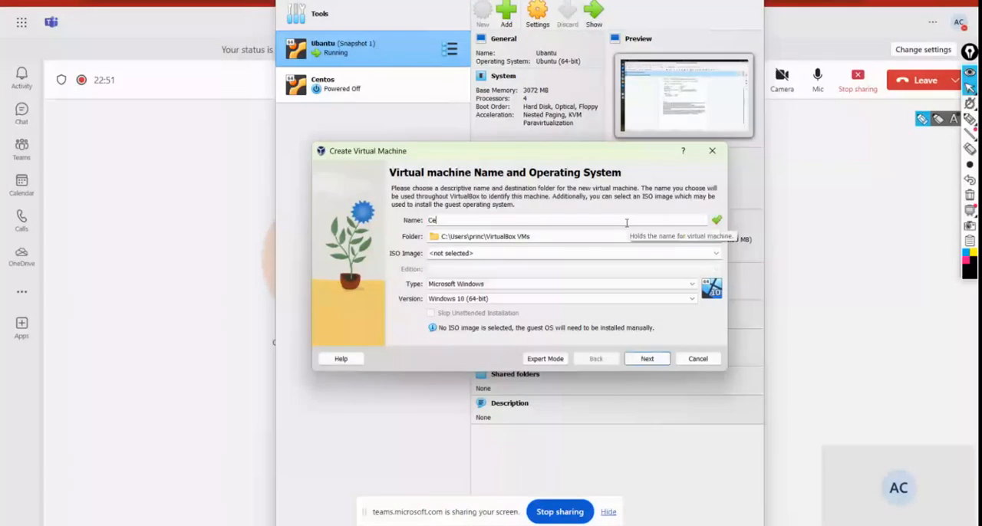
pyautogui.write('nt')
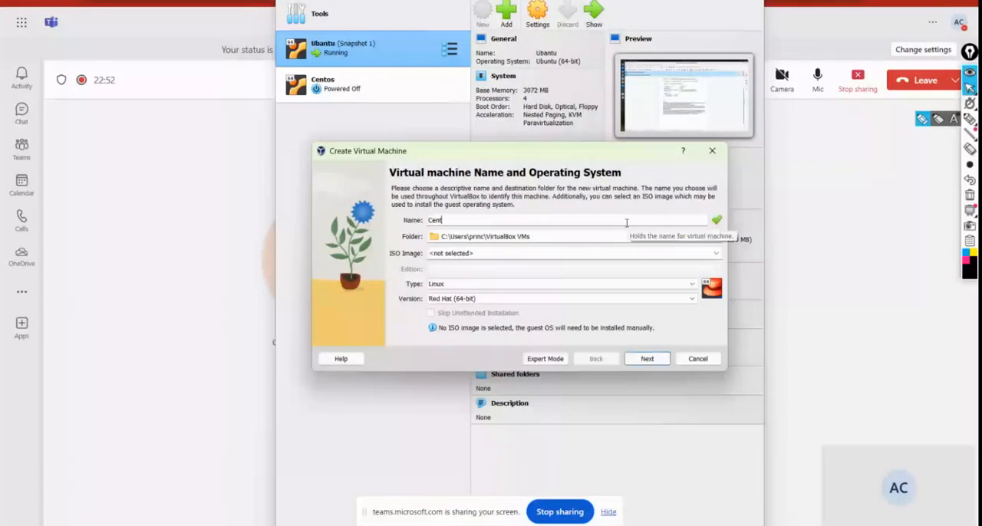
pyautogui.press('BackSpace')
pyautogui.press('BackSpace')
pyautogui.press('BackSpace')
pyautogui.press('BackSpace')
pyautogui.write('Ubuntu')
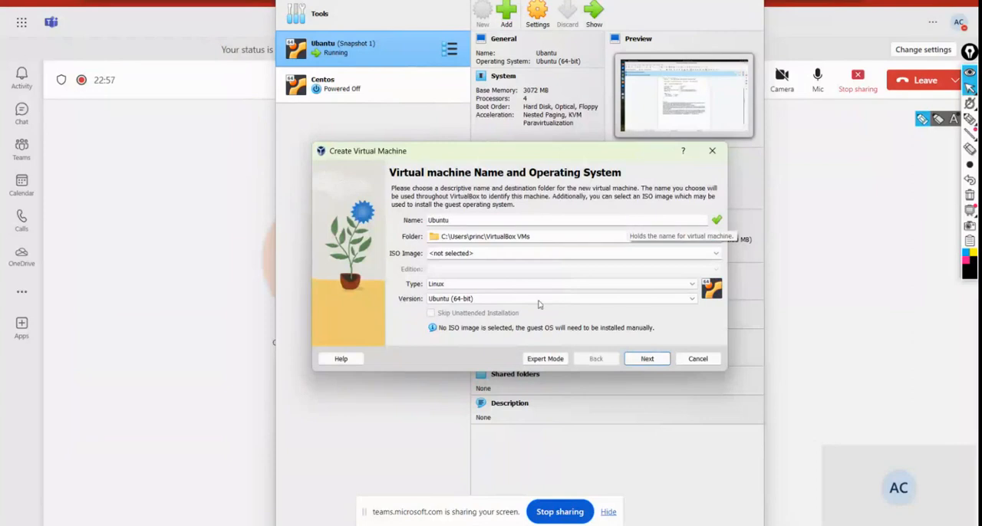
pyautogui.press('Return')
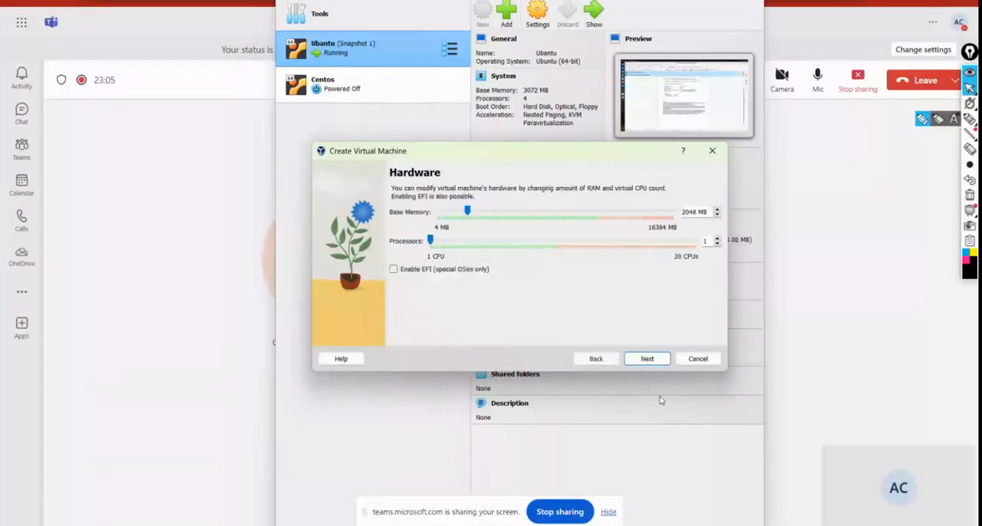
pyautogui.click(698, 357)
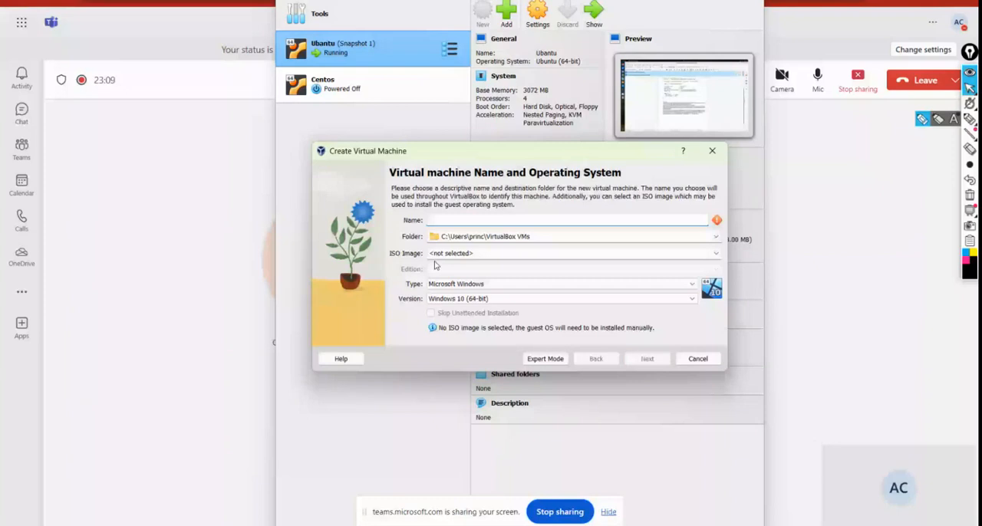
# Step: Start a new virtual machine named ubuntu with ubuntu-22.04.2-desktop-amd64.iso from the Downloads folder as its ISO image
pyautogui.write('ubuntu')
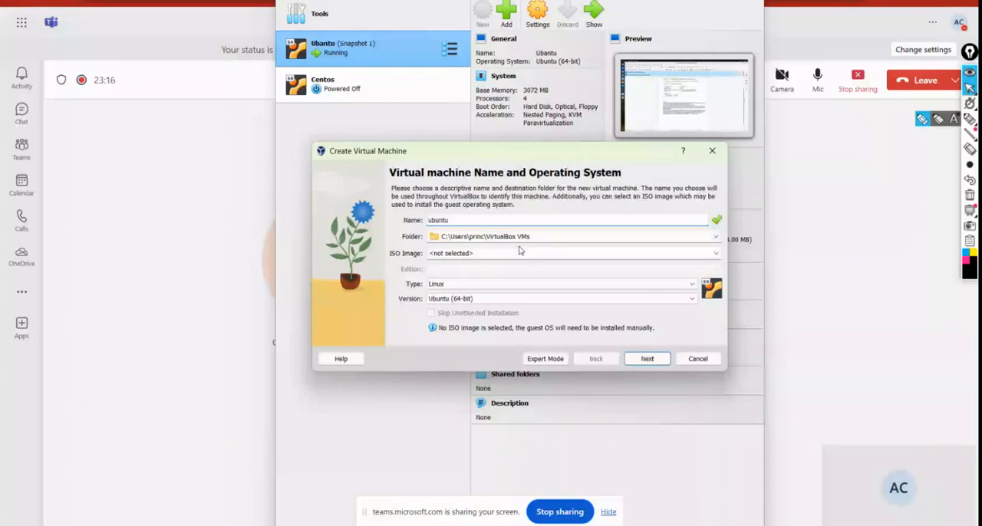
pyautogui.click(504, 252)
pyautogui.write('s')
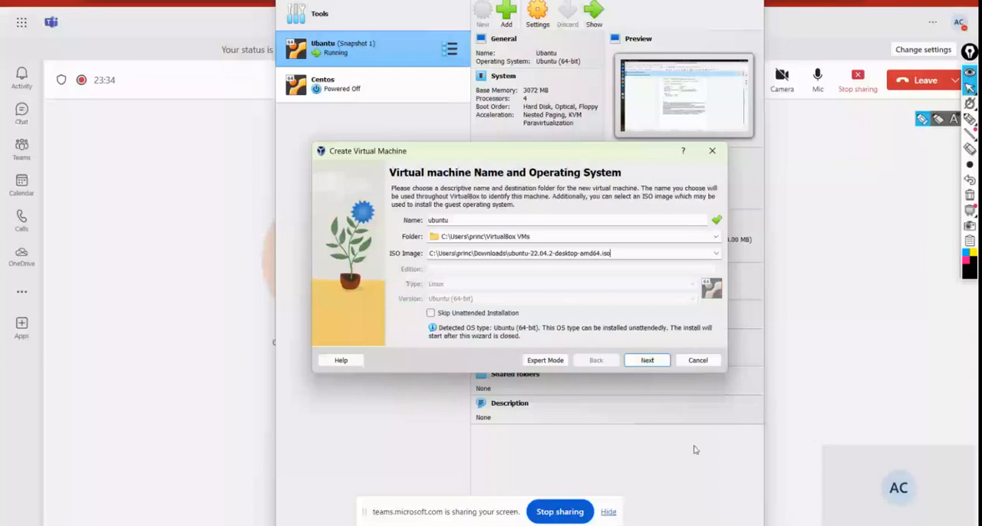
pyautogui.click(643, 360)
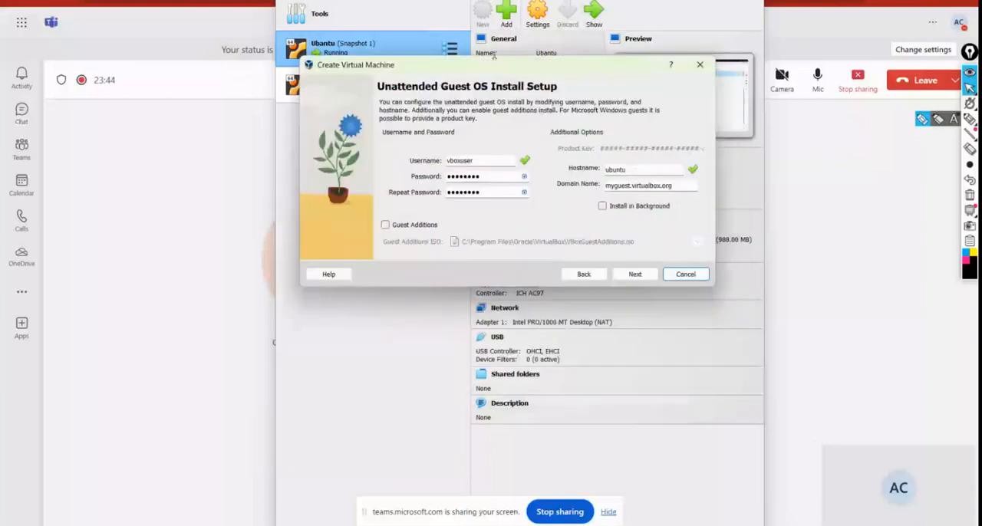
# Step: Accept the default unattended install settings and assign 2 processors to the new machine
pyautogui.moveTo(505, 68); pyautogui.dragTo(459, 52)
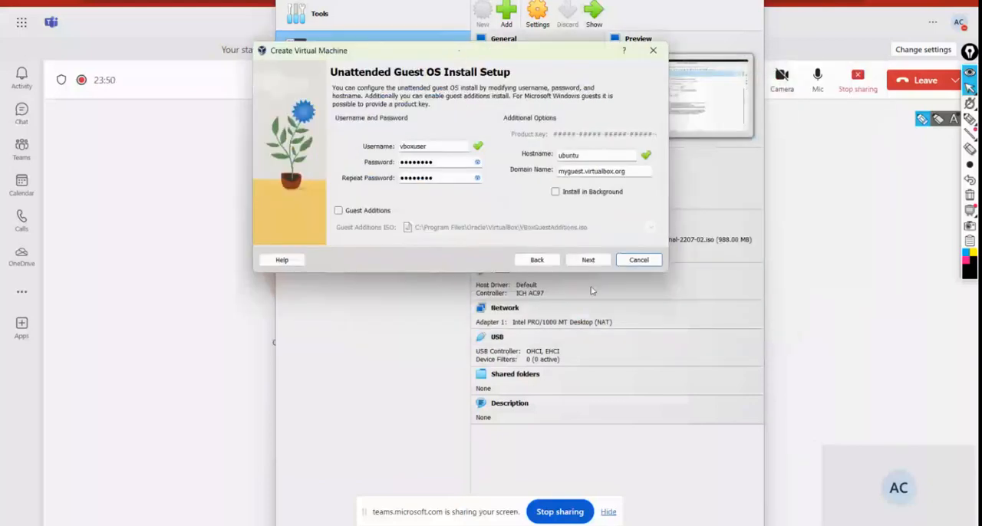
pyautogui.click(587, 260)
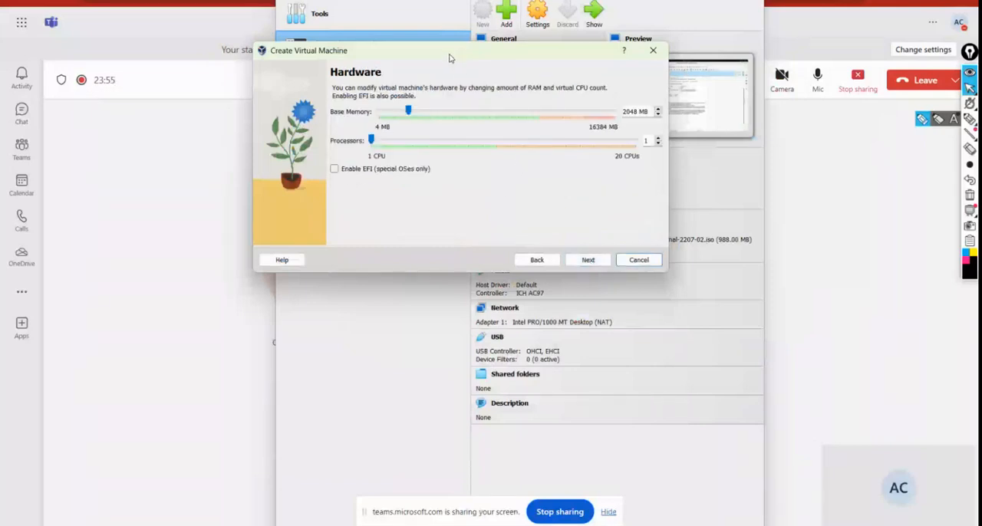
pyautogui.moveTo(451, 59); pyautogui.dragTo(479, 121)
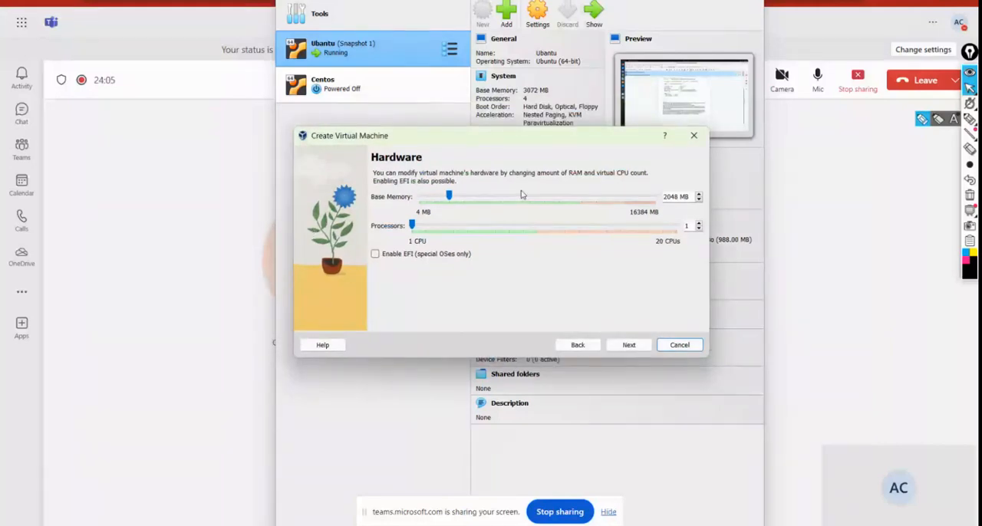
pyautogui.moveTo(515, 145); pyautogui.dragTo(533, 143)
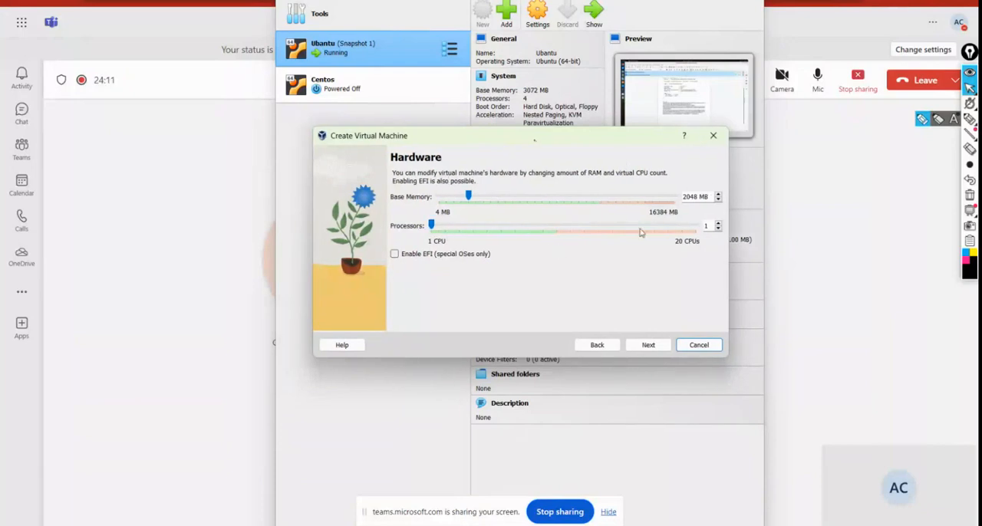
pyautogui.click(455, 227)
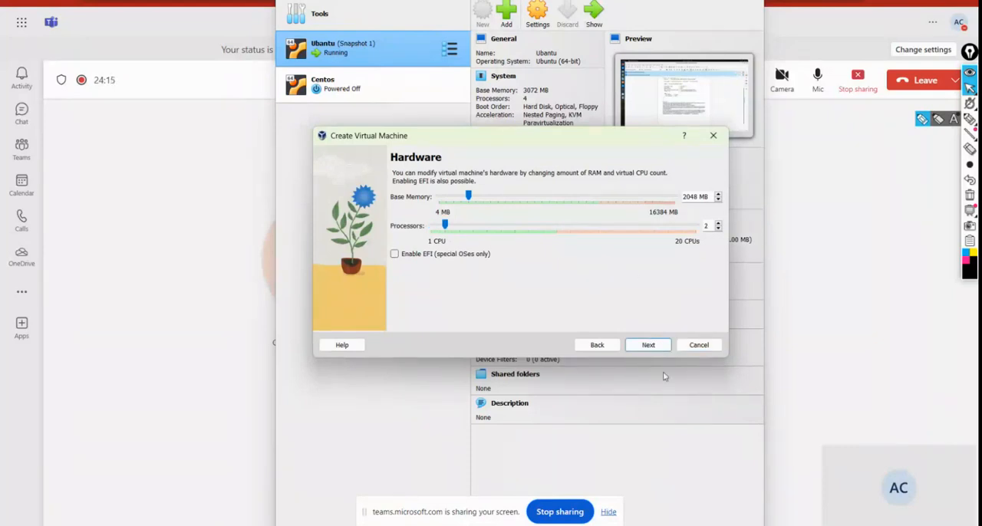
pyautogui.click(646, 345)
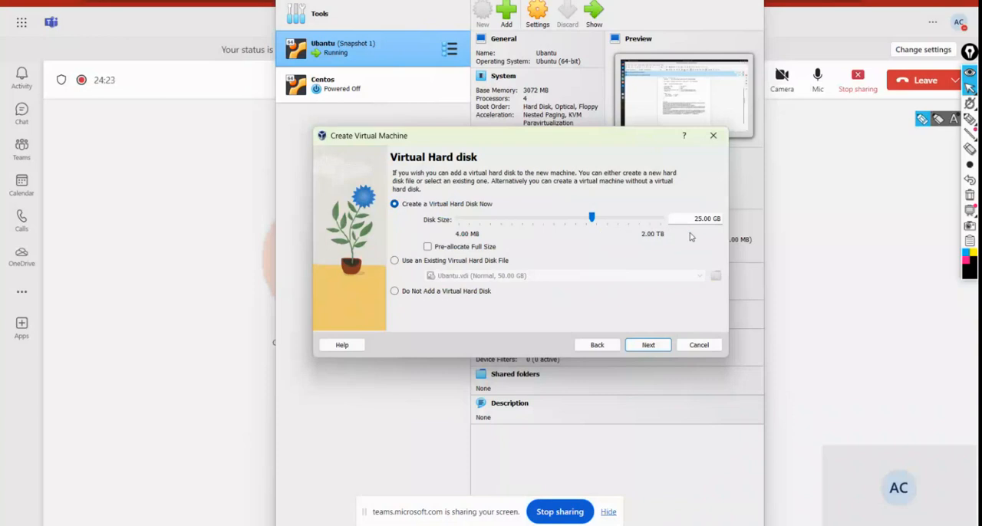
# Step: Set the new virtual hard disk's size to 3.96 GB and finish creating the machine after checking the summary
pyautogui.moveTo(592, 219); pyautogui.dragTo(566, 222)
pyautogui.click(645, 351)
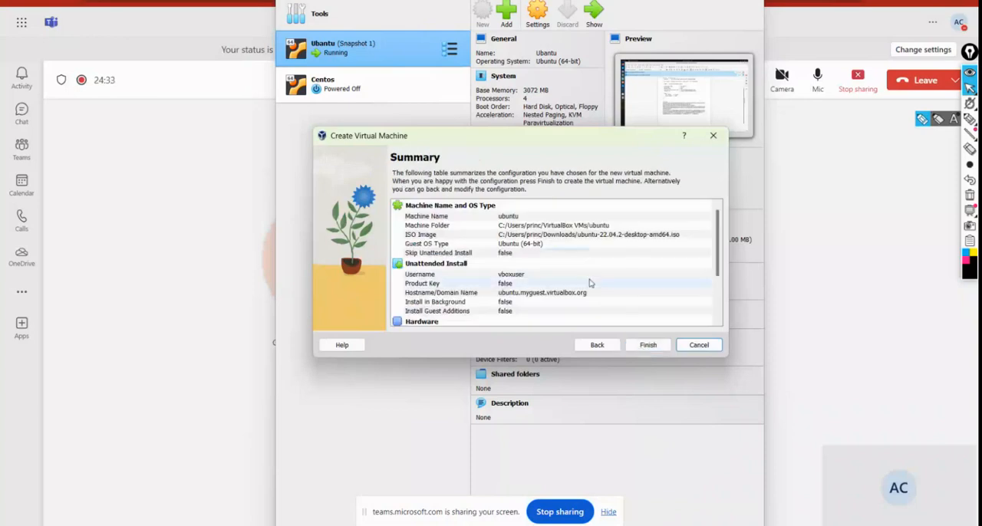
pyautogui.scroll(-3, 588, 283)
pyautogui.scroll(3, 590, 284)
pyautogui.scroll(-3, 590, 283)
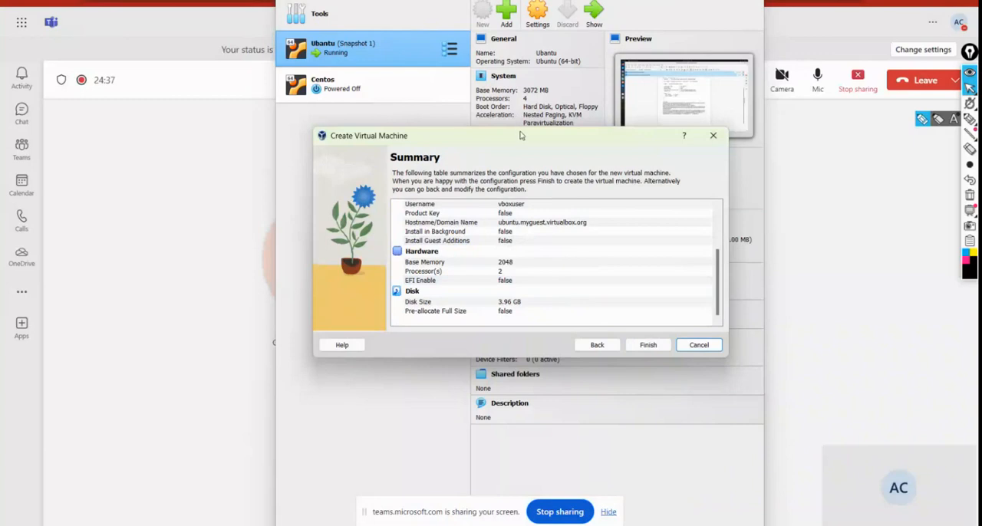
pyautogui.moveTo(519, 136); pyautogui.dragTo(577, 21)
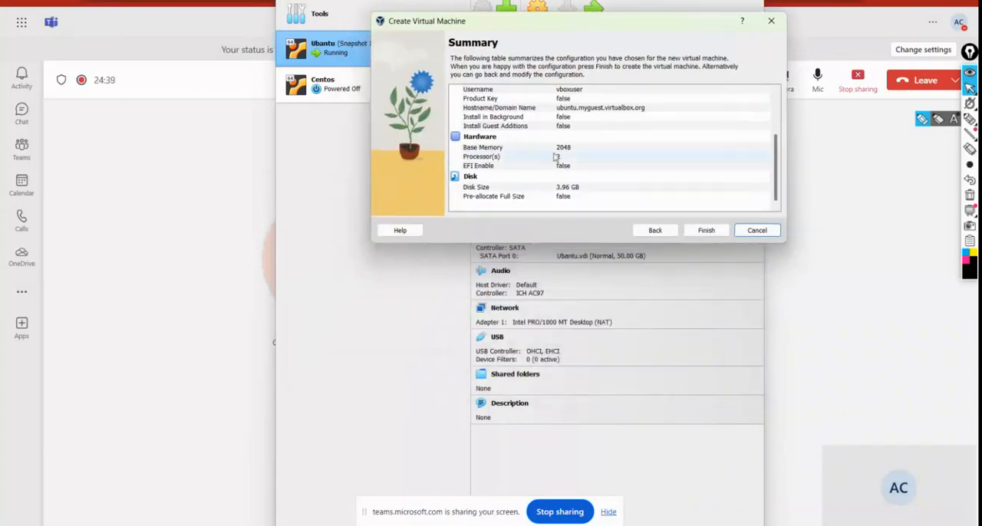
pyautogui.click(704, 230)
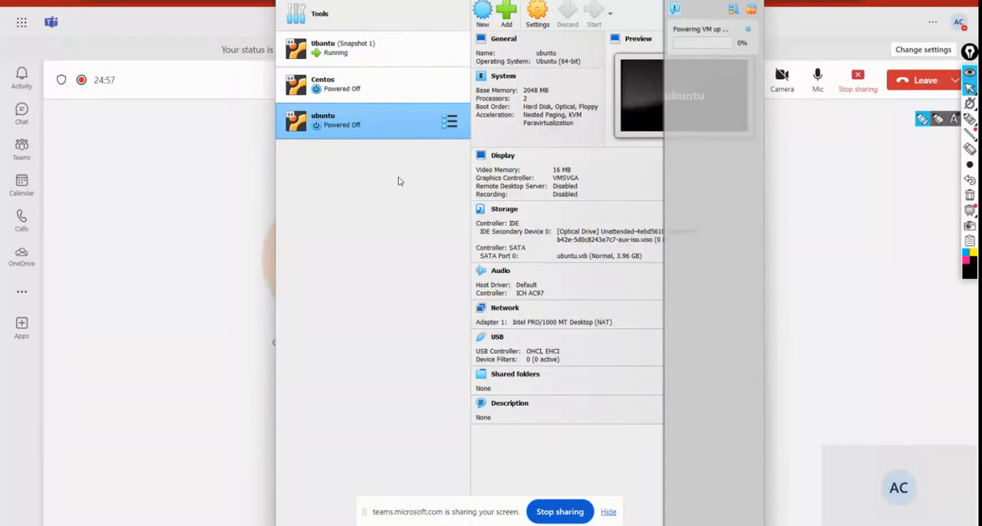
# Step: Show the running Ubantu (Snapshot 1) virtual machine and open a terminal window over the document in it
pyautogui.click(349, 55)
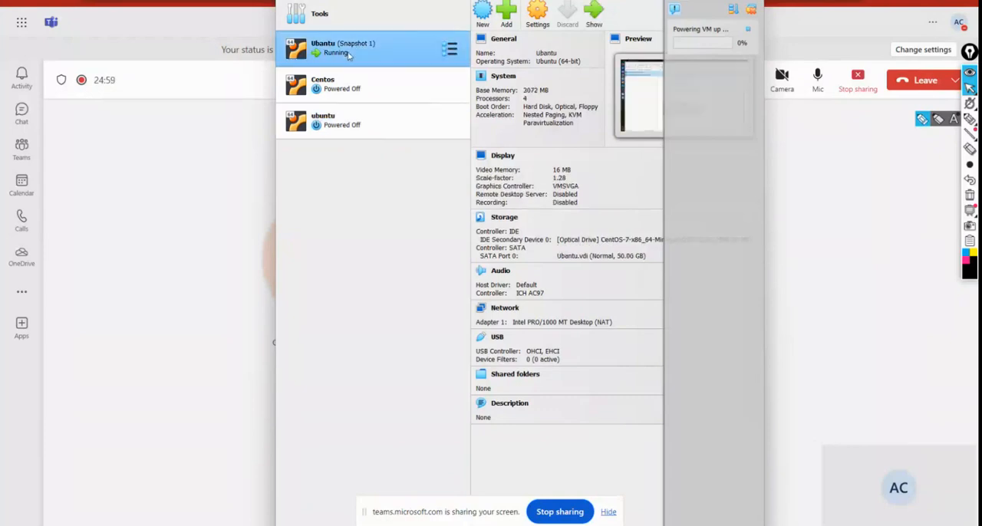
pyautogui.click(598, 20)
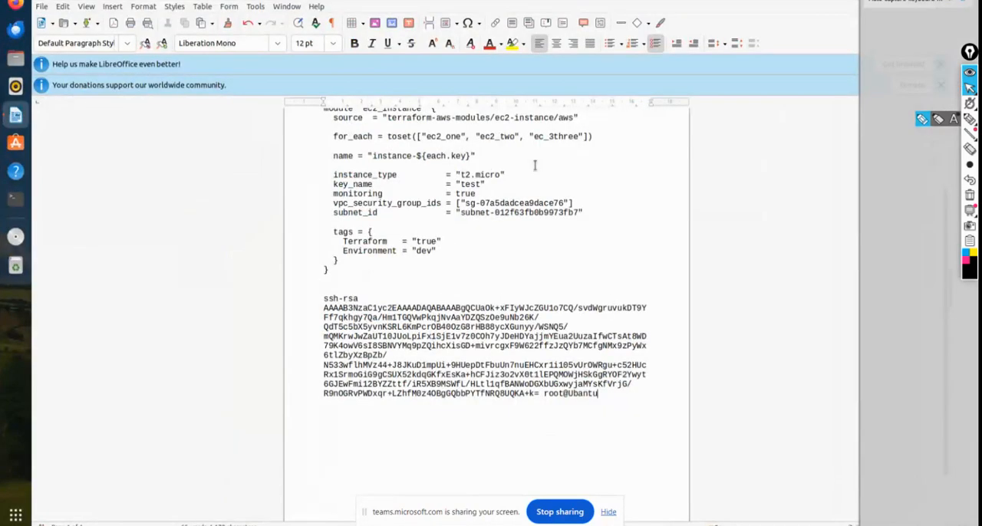
pyautogui.scroll(-1, 535, 165)
pyautogui.scroll(2, 426, 221)
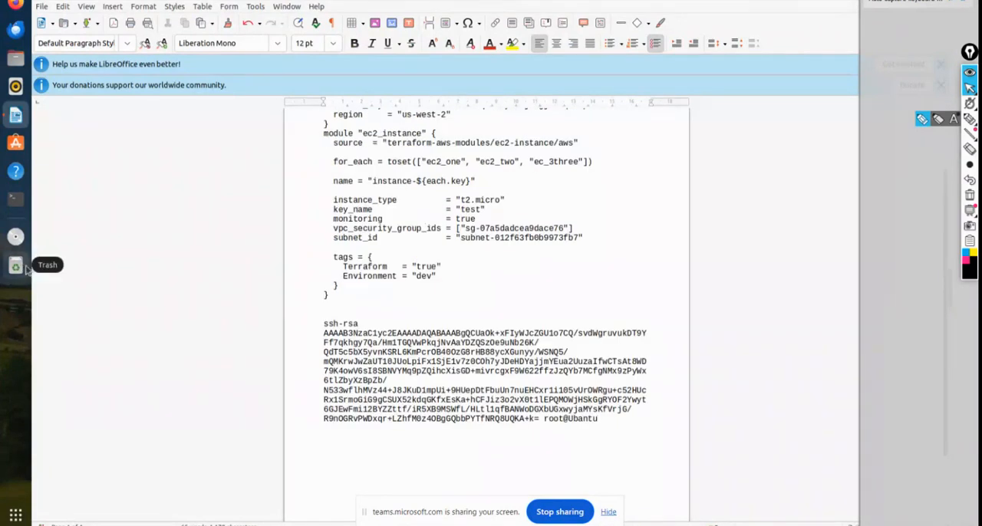
pyautogui.click(26, 202)
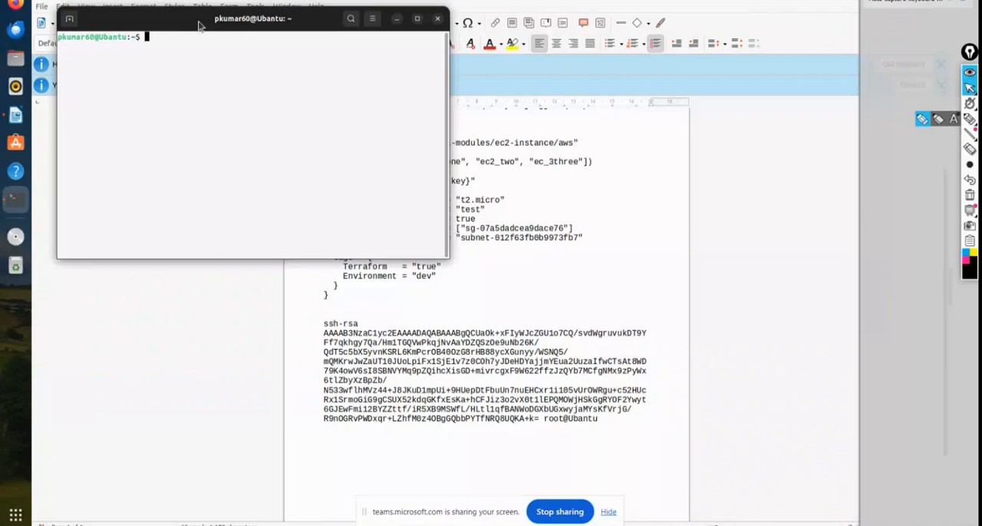
pyautogui.moveTo(239, 29); pyautogui.dragTo(516, 111)
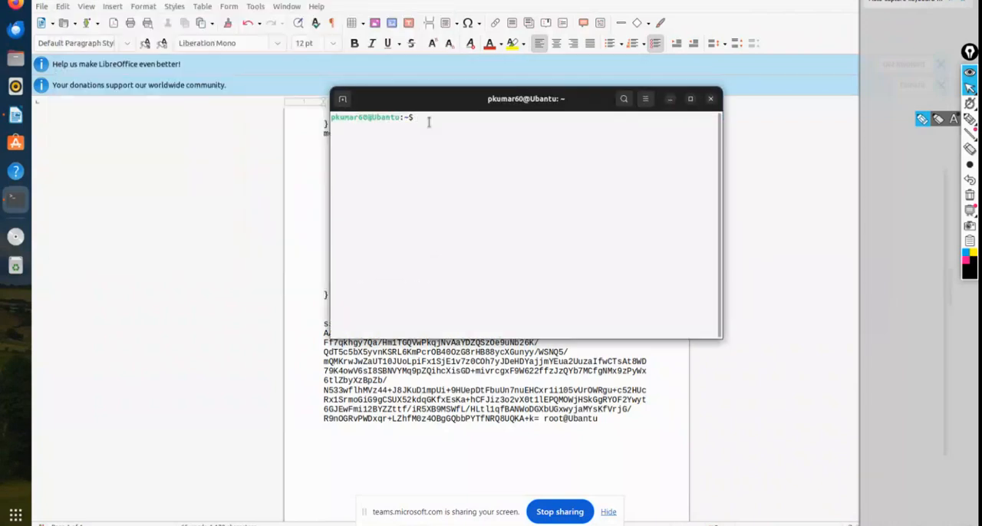
# Step: Try to update the package lists with sudo apt-get update, entering the account password when asked
pyautogui.write('sudo apt-get update')
pyautogui.press('Return')
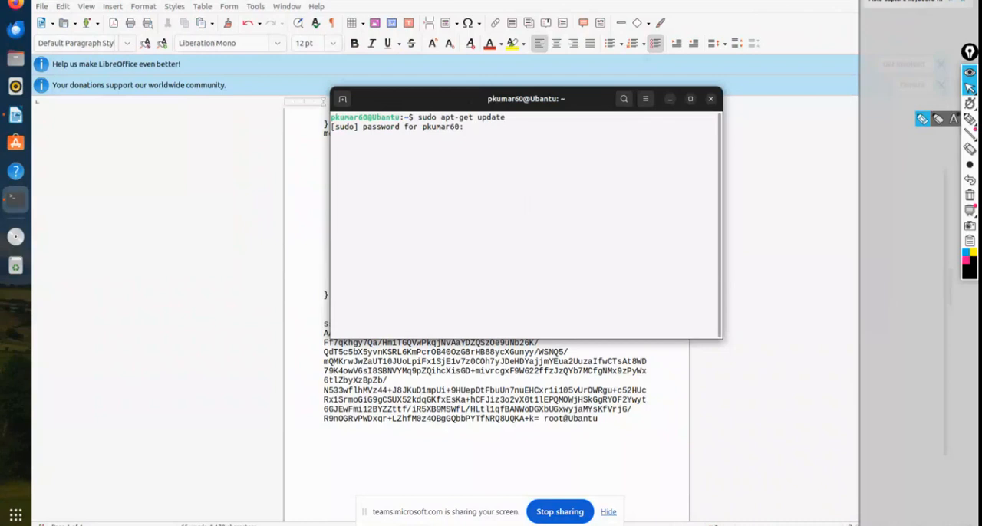
pyautogui.press('Return')
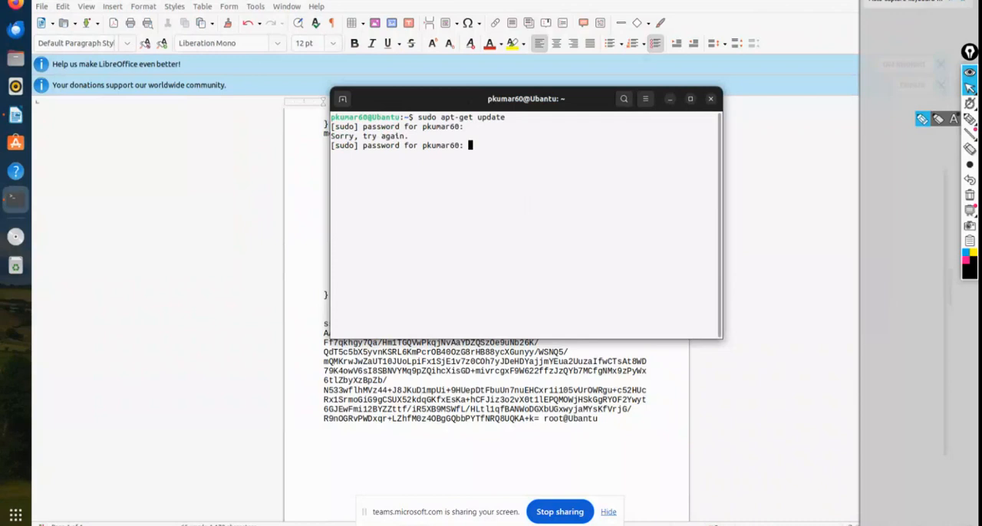
pyautogui.press('Return')
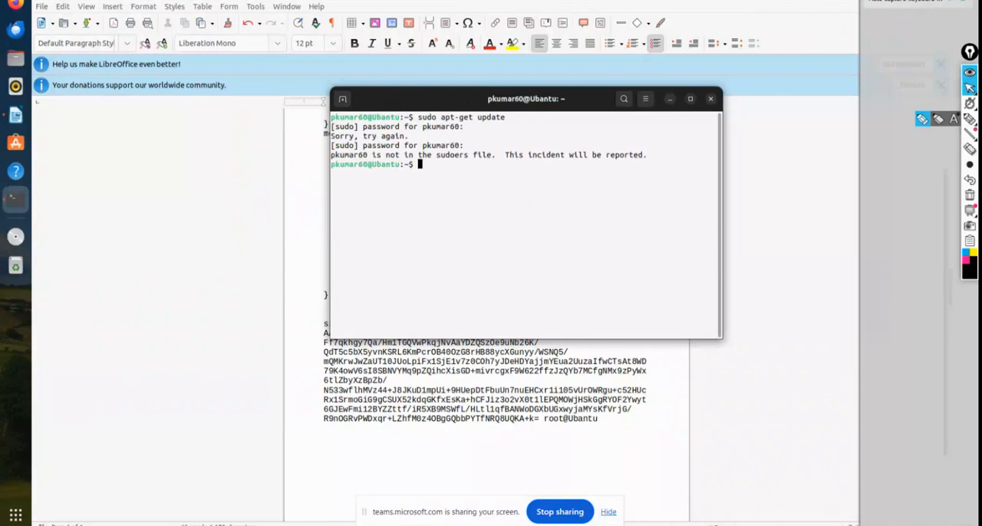
# Step: Switch to the root account with su, entering the root password
pyautogui.write('su')
pyautogui.press('Return')
pyautogui.press('Return')
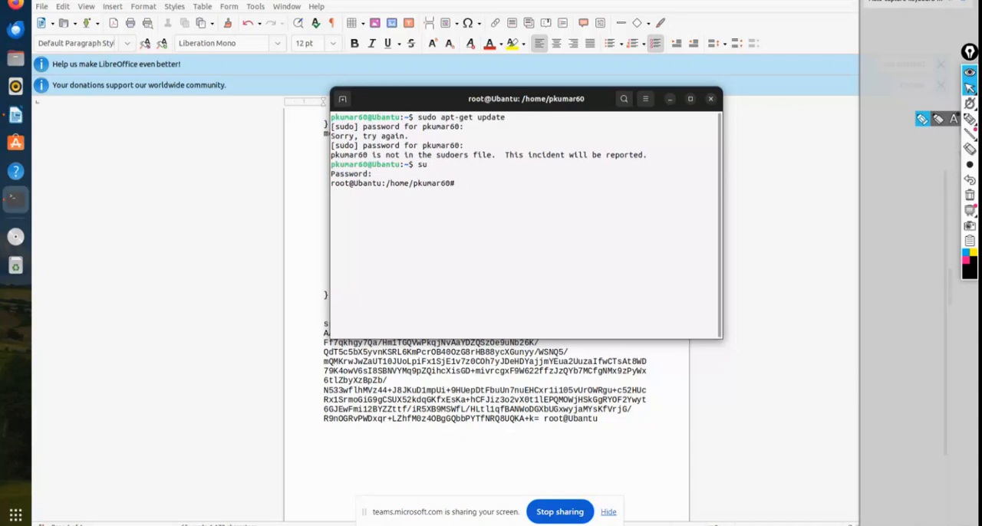
# Step: Run apt-get update as root to refresh the package lists
pyautogui.write('apt-get updat')
pyautogui.write('e')
pyautogui.press('Return')
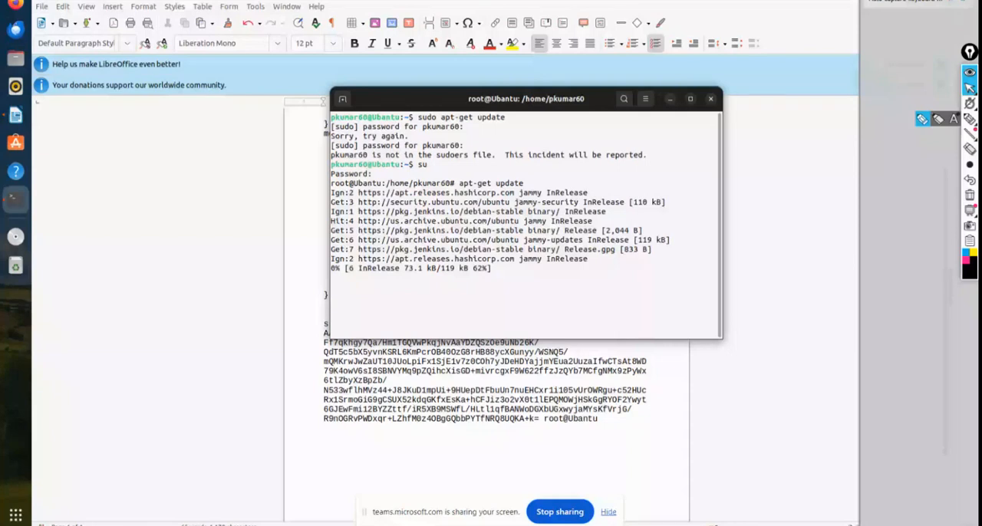
# Step: Examine the apt-get update output in the terminal and return to the VirtualBox Manager window
pyautogui.moveTo(477, 99); pyautogui.dragTo(527, 10)
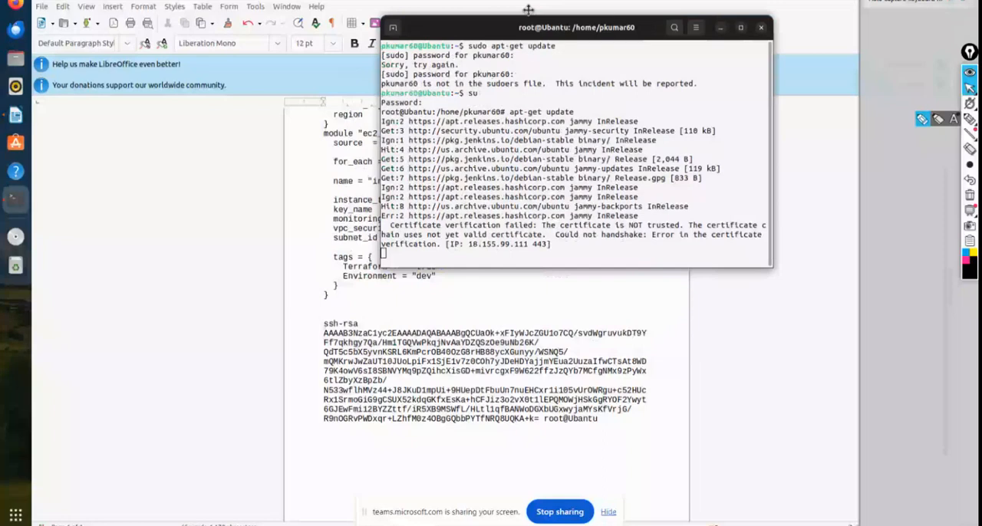
pyautogui.moveTo(528, 9); pyautogui.dragTo(496, 9)
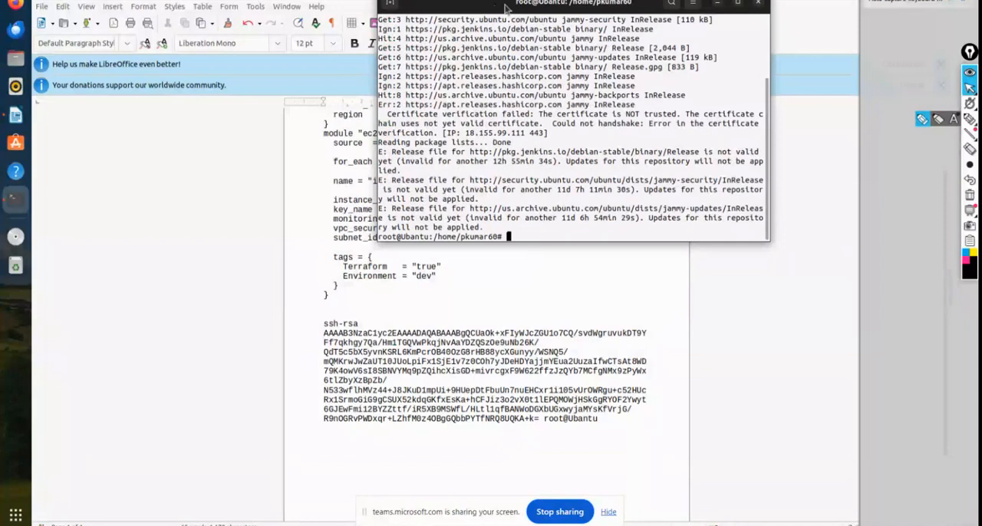
pyautogui.moveTo(505, 8); pyautogui.dragTo(471, 59)
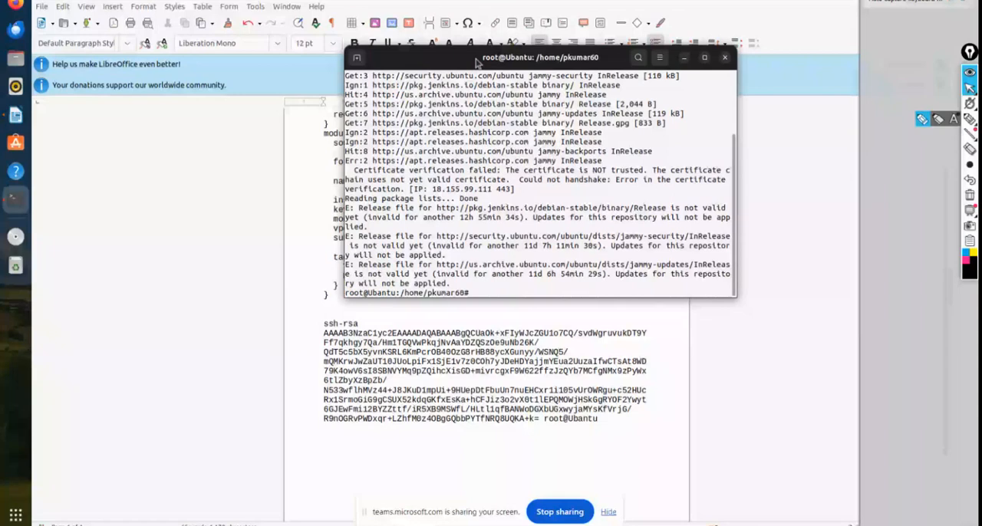
pyautogui.moveTo(477, 61); pyautogui.dragTo(484, 71)
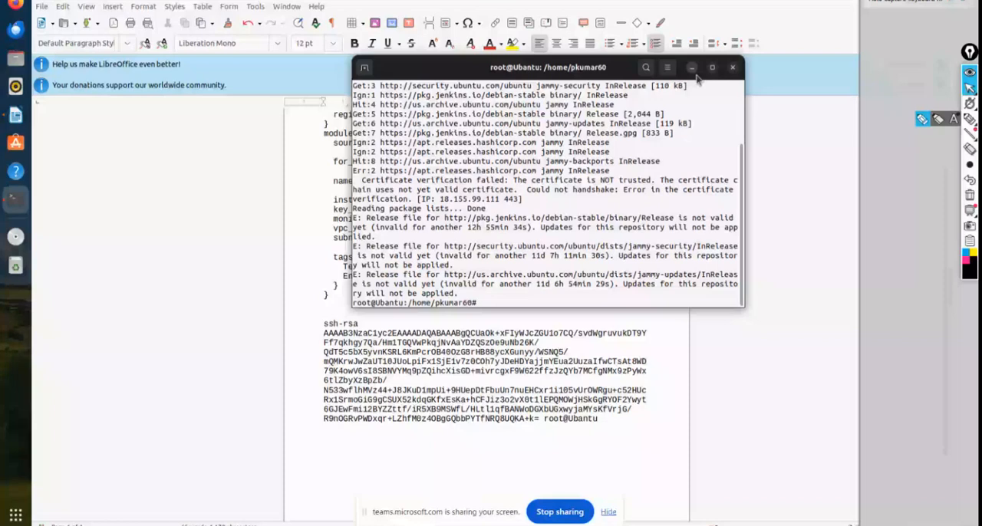
pyautogui.click(905, 2)
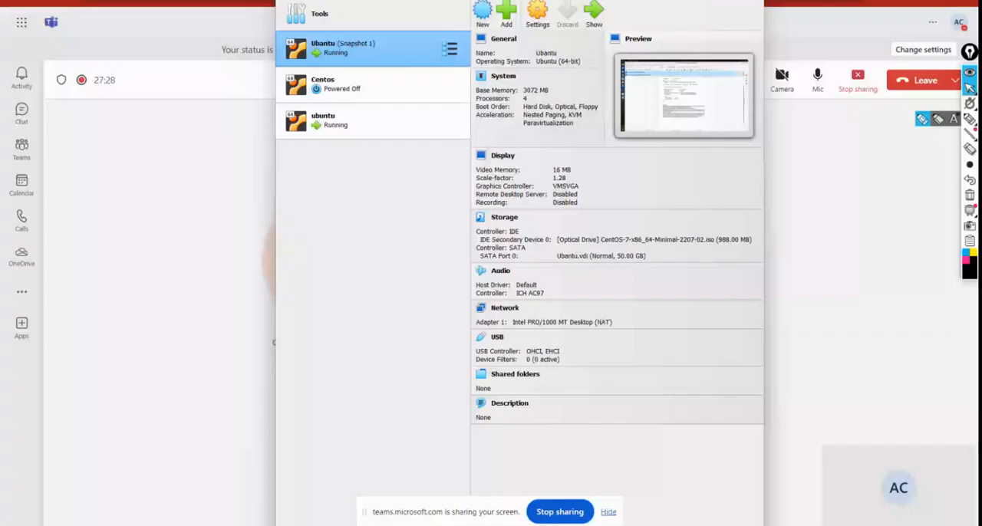
# Step: Minimize the VirtualBox windows and switch to the Microsoft Azure portal home page in the browser
pyautogui.click(687, 2)
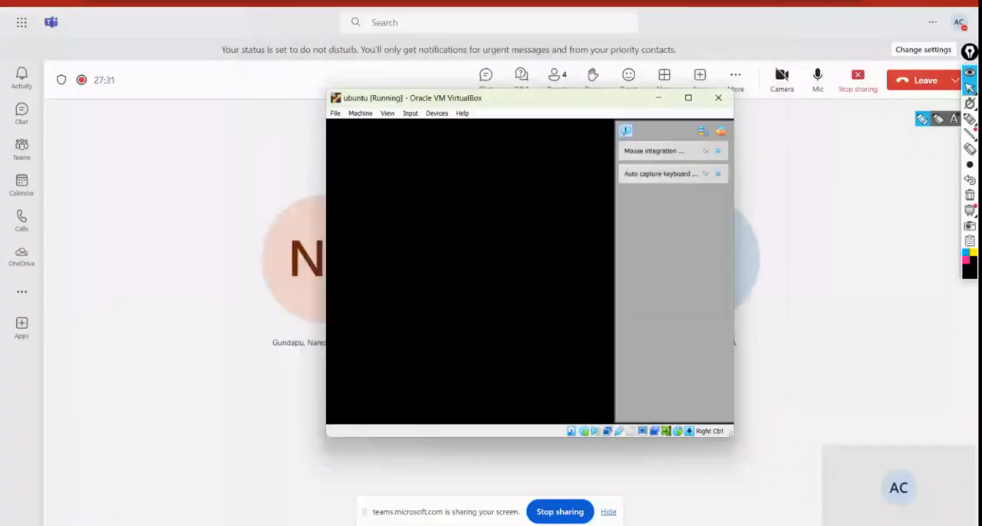
pyautogui.click(657, 97)
pyautogui.click(905, 2)
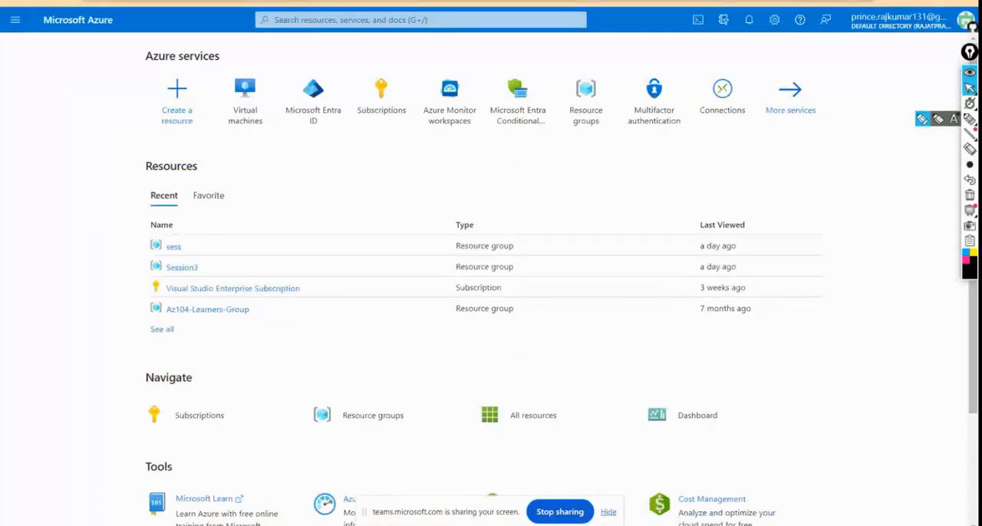
pyautogui.moveTo(408, 98)
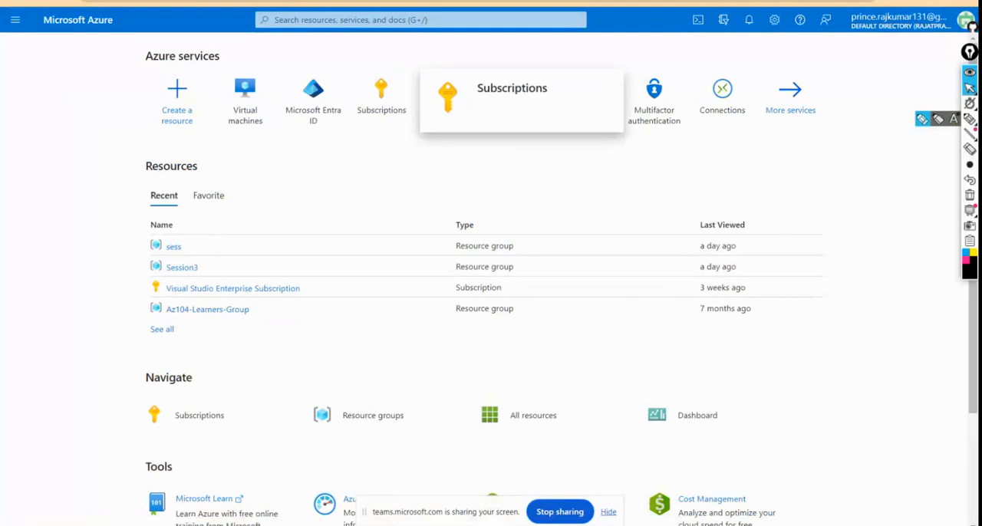
pyautogui.hotkey('ctrl', 'Tab')
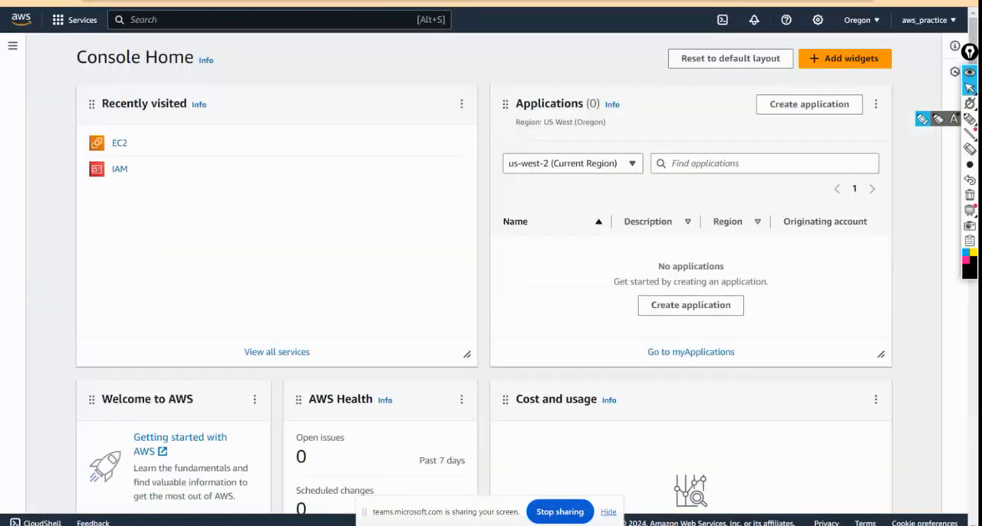
pyautogui.hotkey('ctrl', 'Tab')
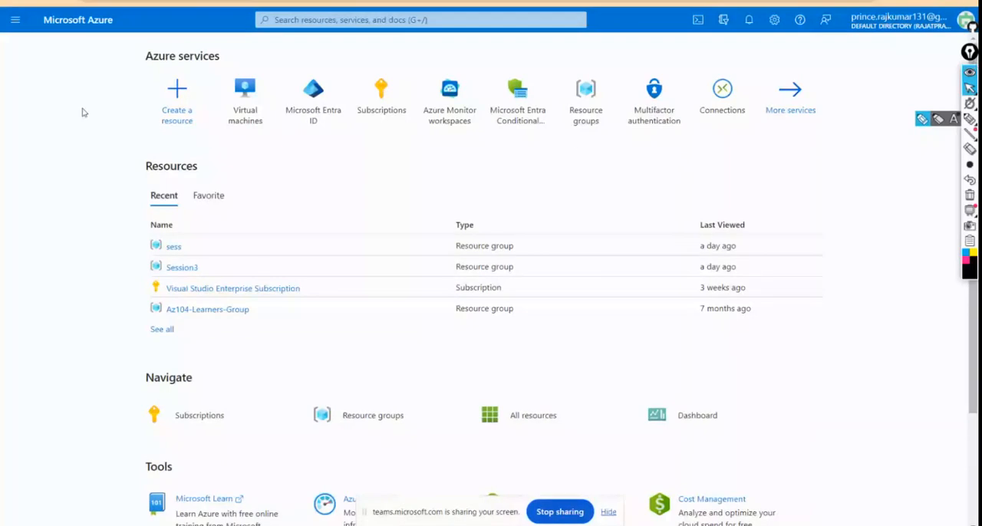
# Step: Start a new resource group under the Visual Studio Enterprise Subscription and name it session4
pyautogui.click(585, 136)
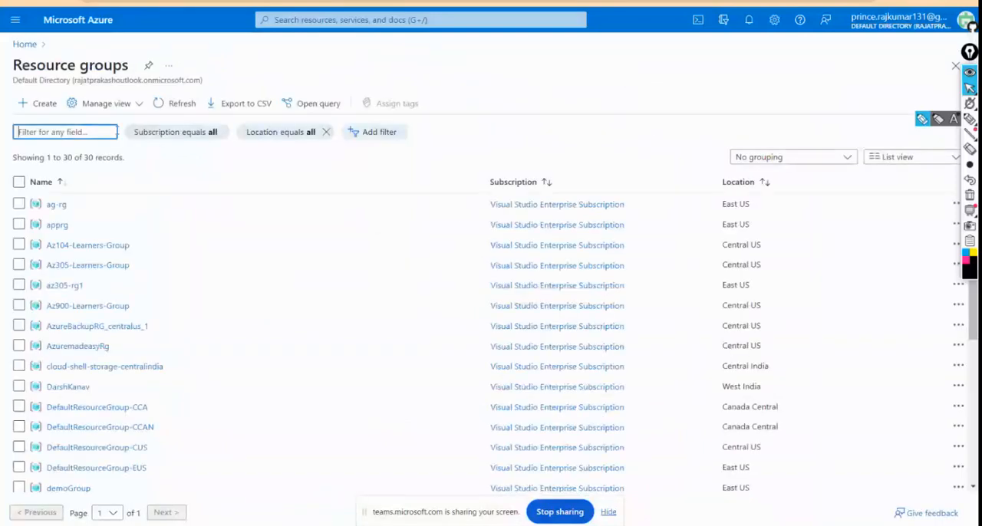
pyautogui.click(40, 112)
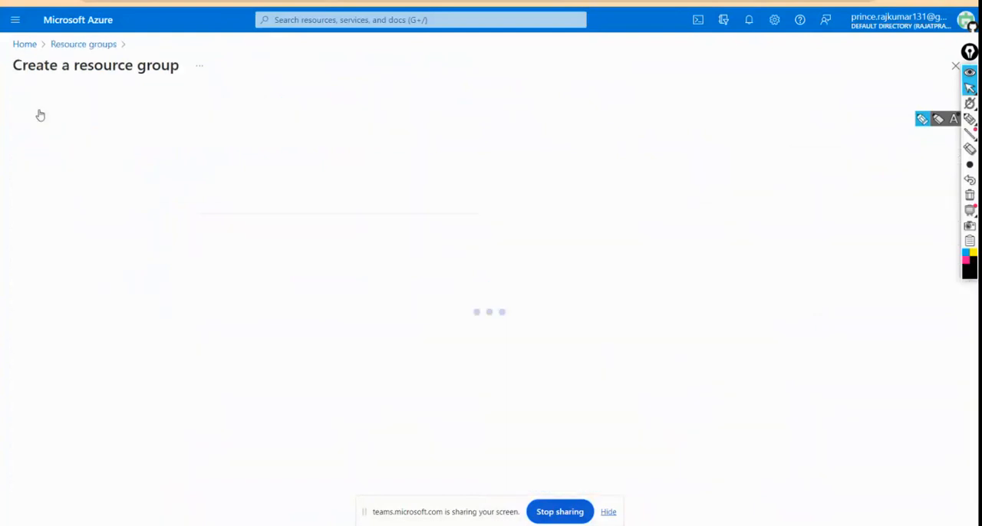
pyautogui.click(235, 203)
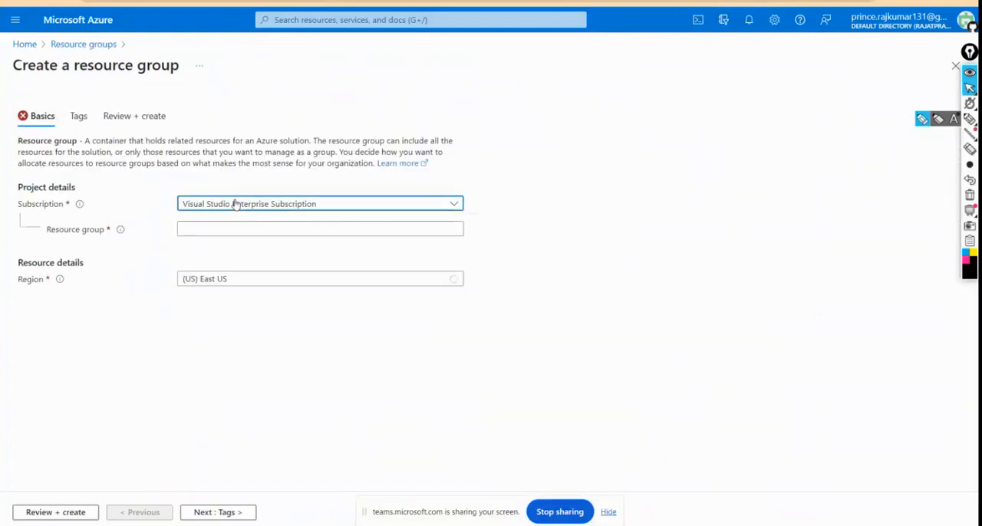
pyautogui.click(234, 203)
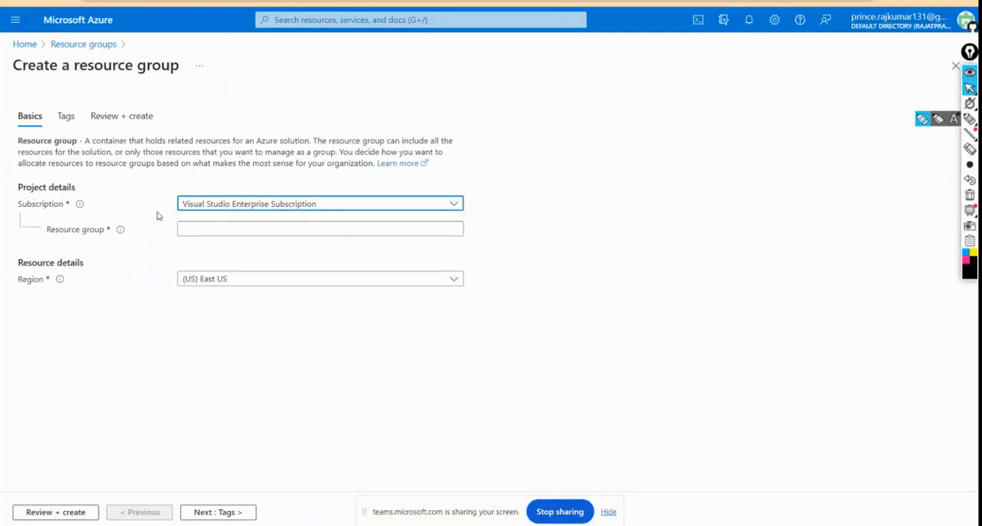
pyautogui.click(214, 243)
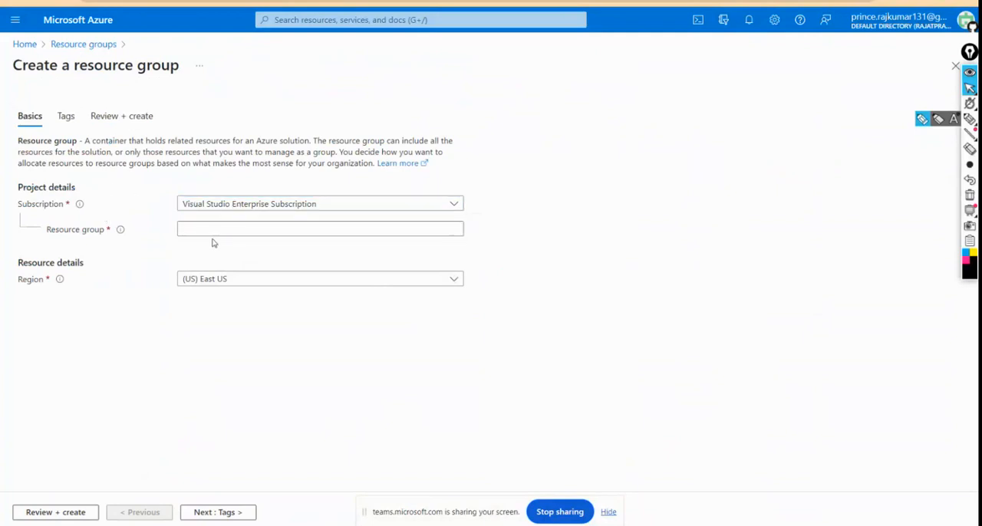
pyautogui.click(205, 231)
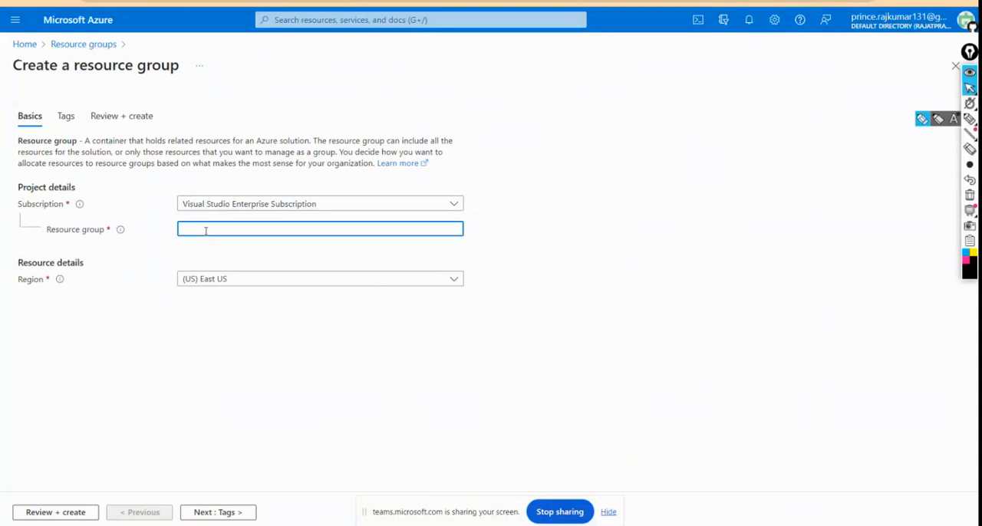
pyautogui.write('session')
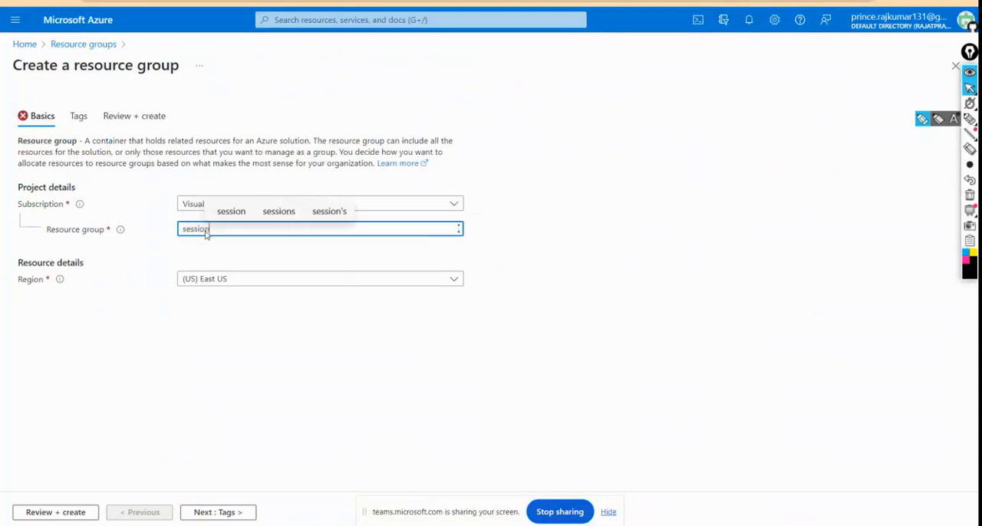
pyautogui.write('4')
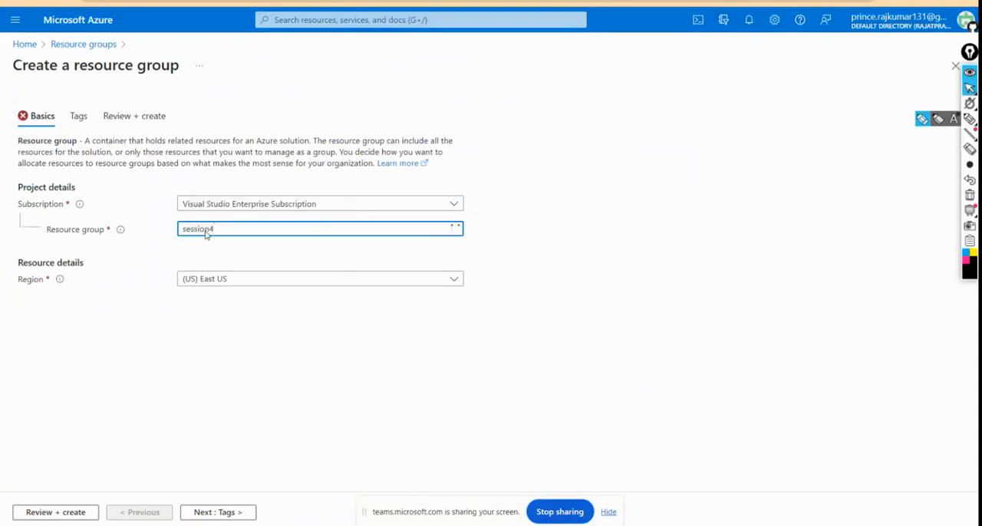
# Step: Set the resource group's region to (US) East US, then review and create the group
pyautogui.click(246, 284)
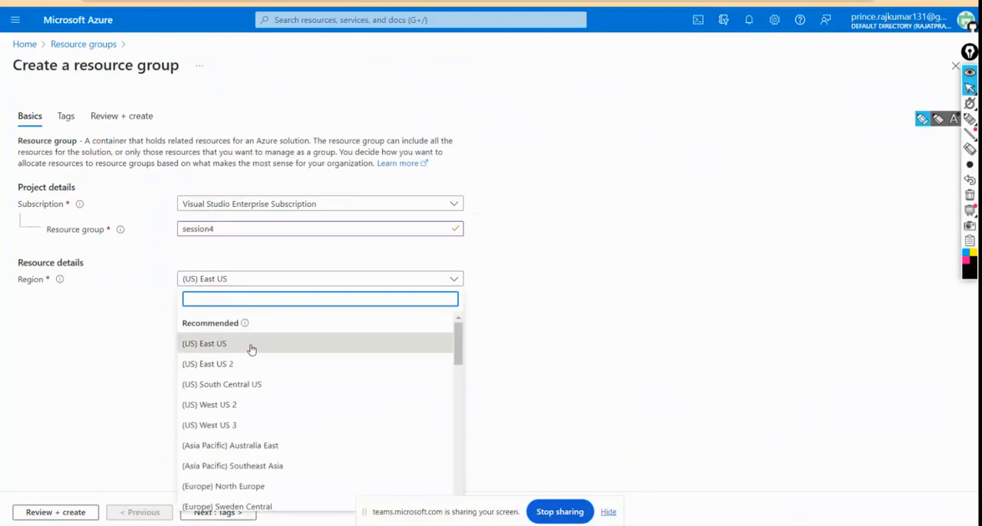
pyautogui.click(241, 347)
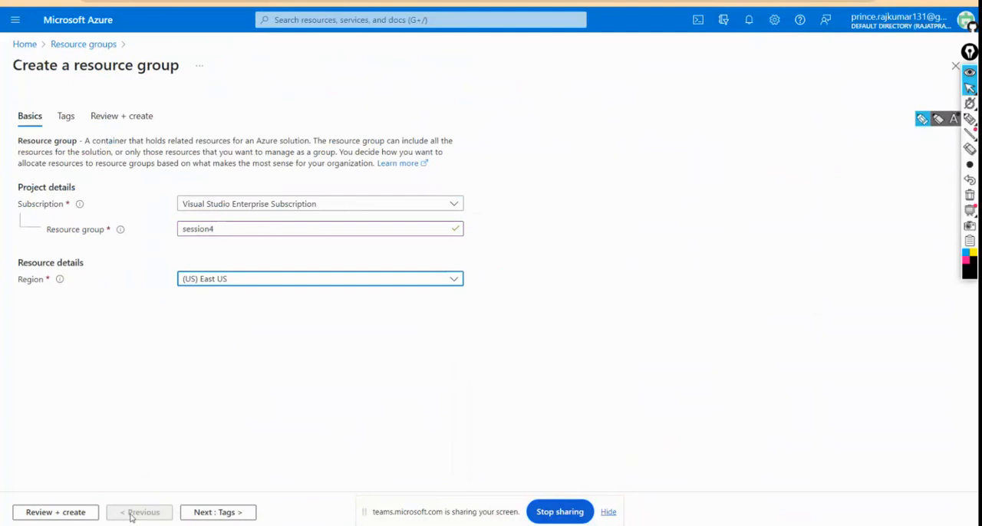
pyautogui.click(86, 514)
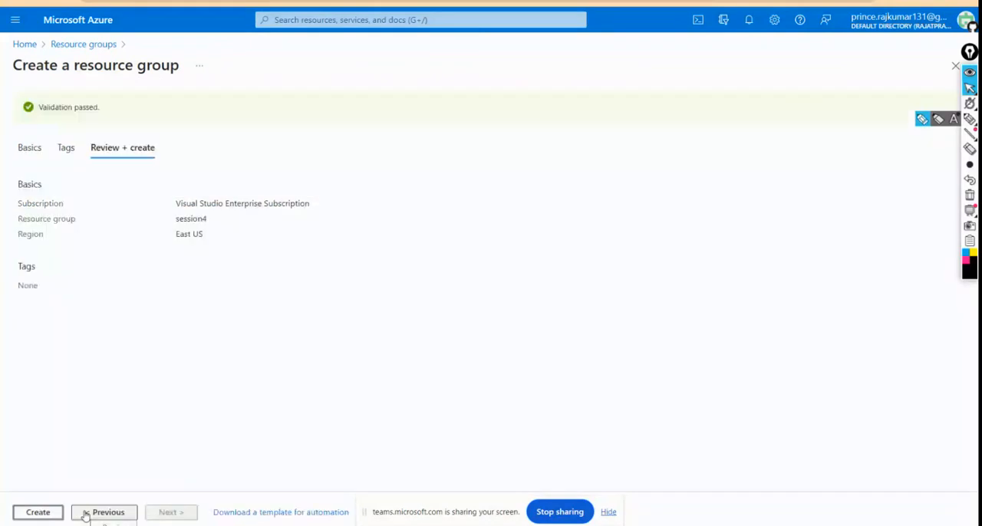
pyautogui.click(46, 513)
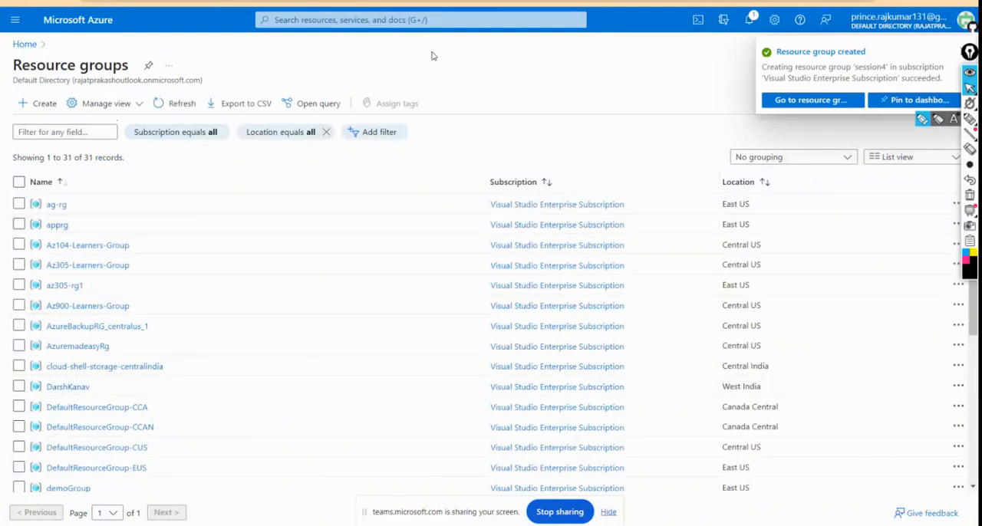
# Step: Start creating an Azure virtual machine from the Virtual machines service and assign it to the session4 resource group
pyautogui.click(23, 44)
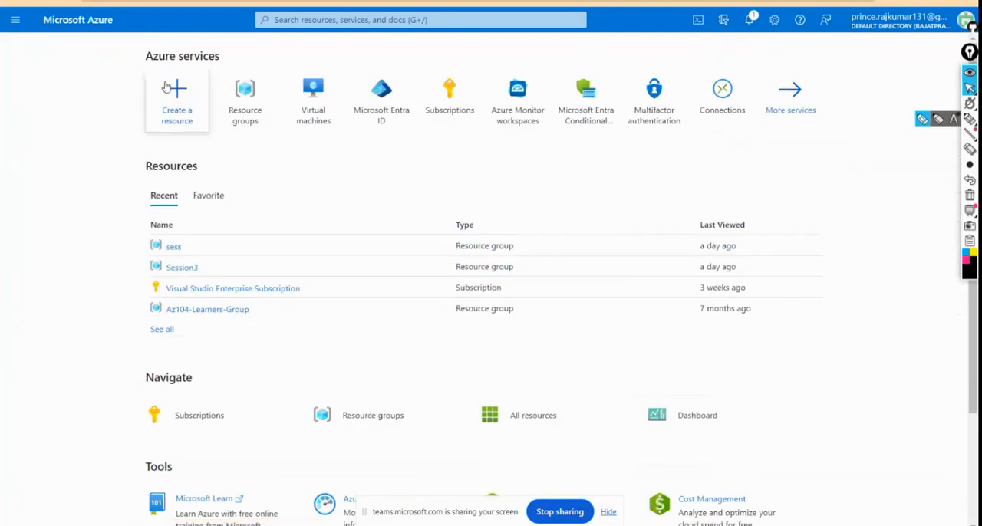
pyautogui.click(312, 102)
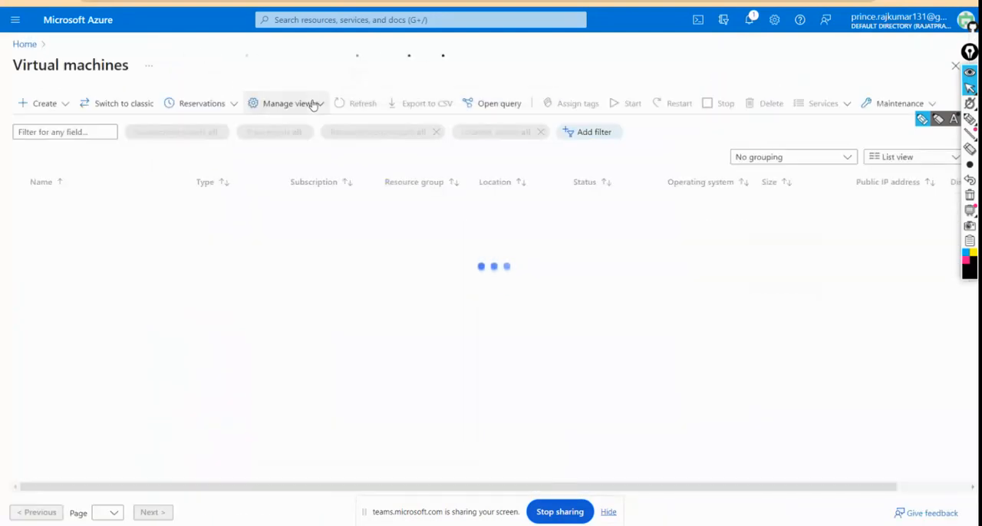
pyautogui.click(38, 104)
pyautogui.click(55, 134)
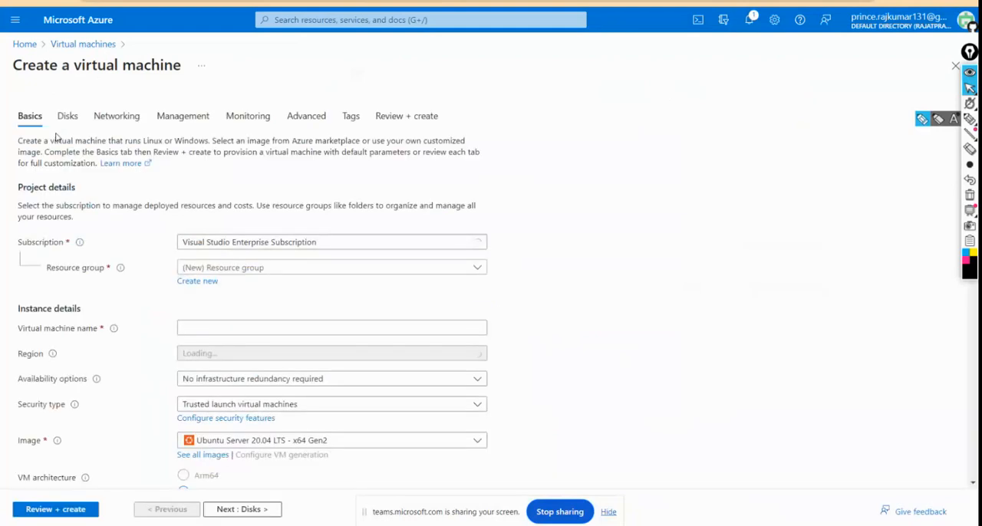
pyautogui.click(269, 267)
pyautogui.scroll(-5, 247, 465)
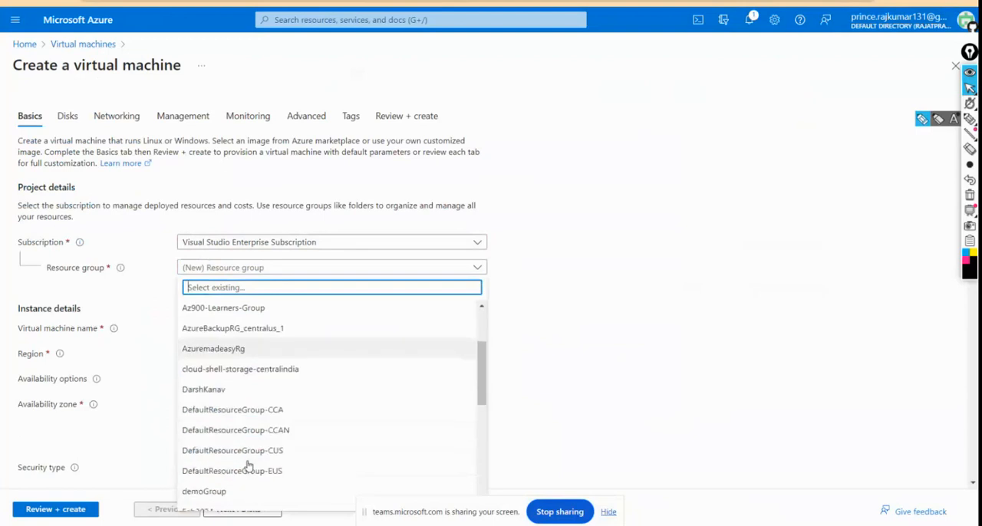
pyautogui.scroll(-5, 248, 465)
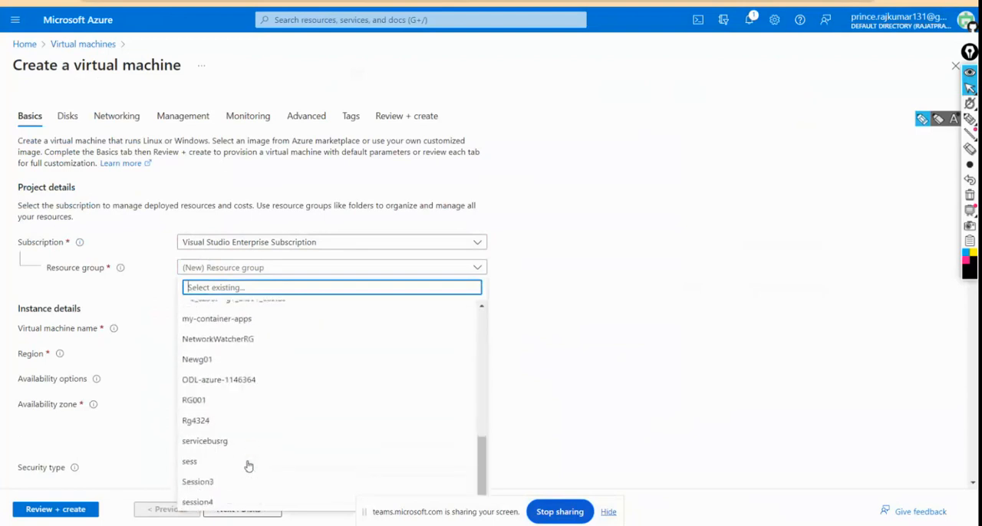
pyautogui.click(220, 501)
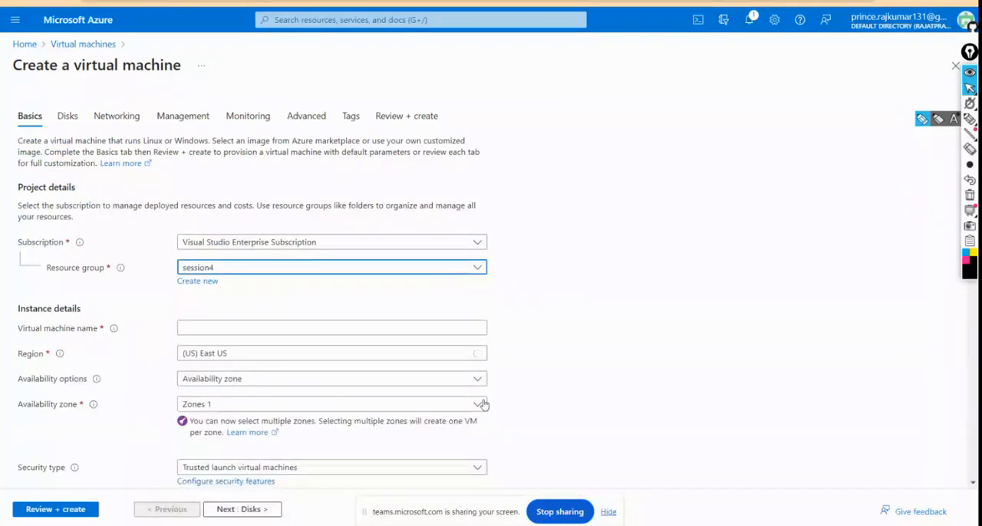
pyautogui.click(254, 304)
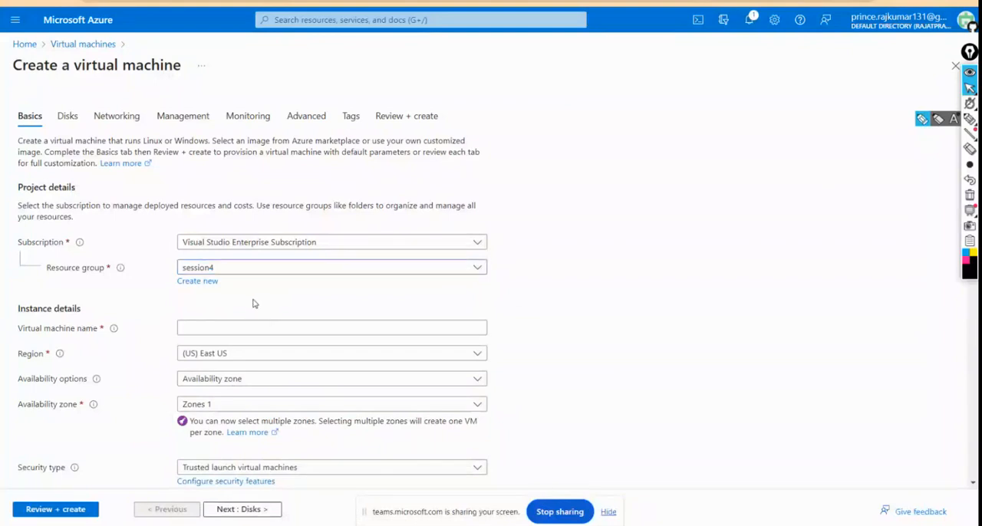
# Step: Name the virtual machine Windows in the instance details
pyautogui.click(214, 324)
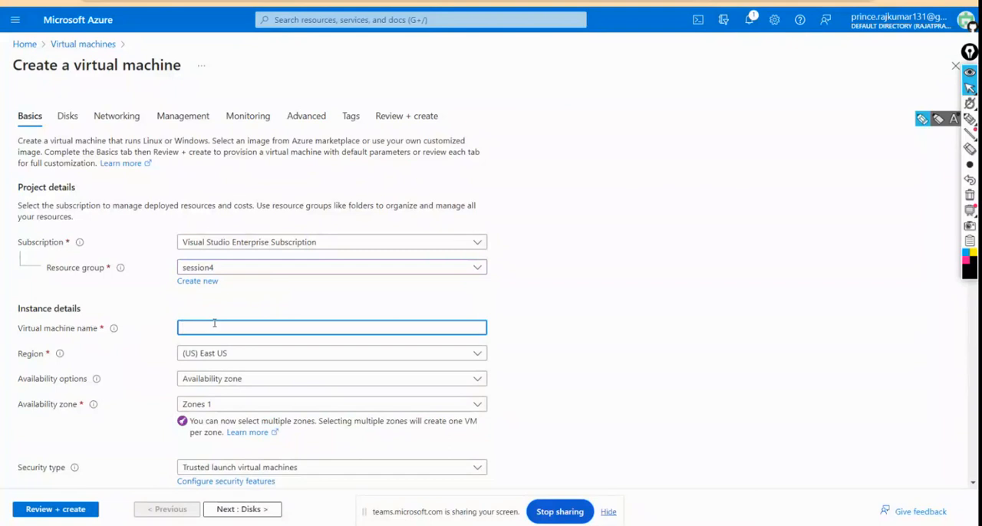
pyautogui.write('W')
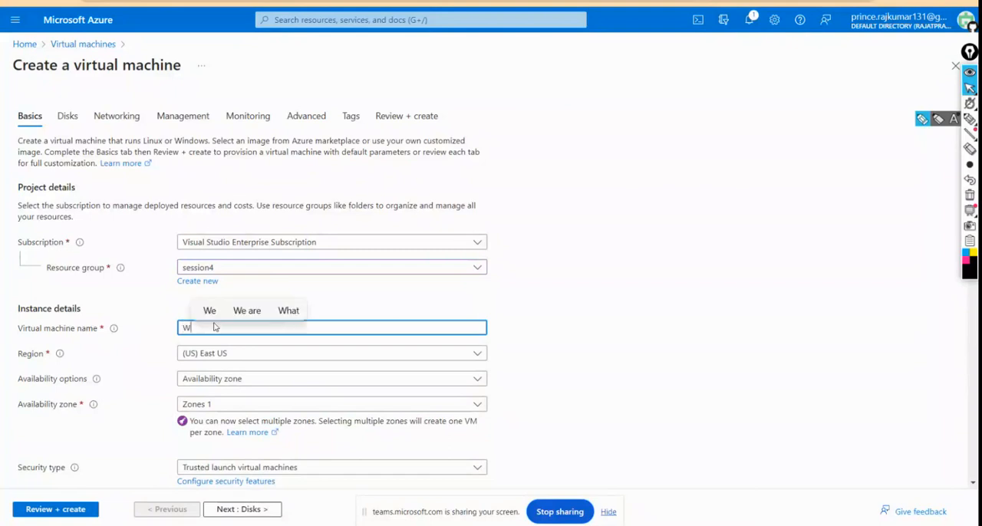
pyautogui.write('indows')
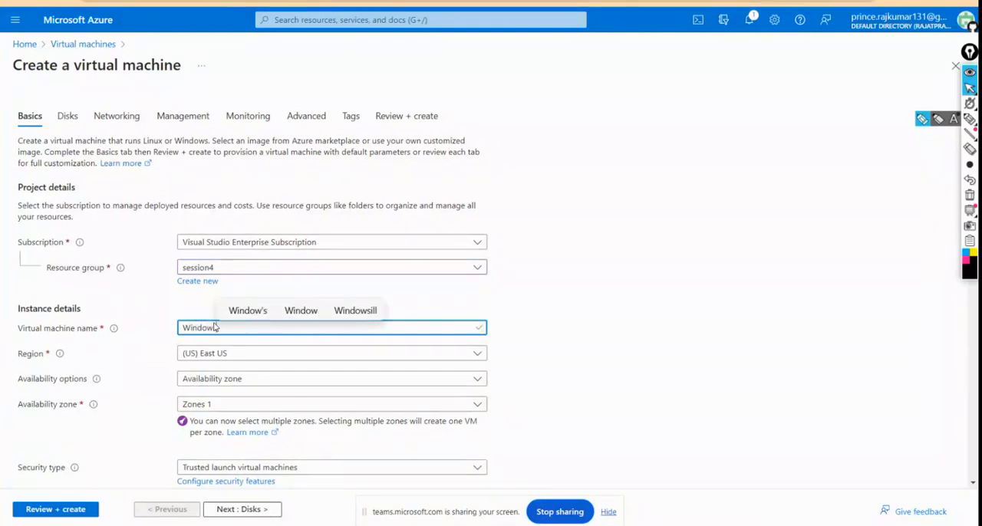
pyautogui.scroll(-1, 265, 357)
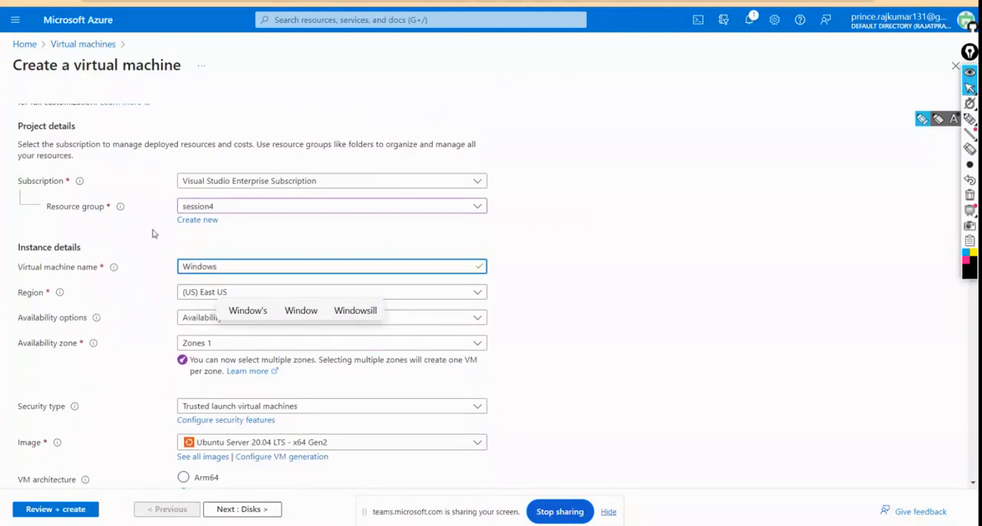
pyautogui.click(148, 255)
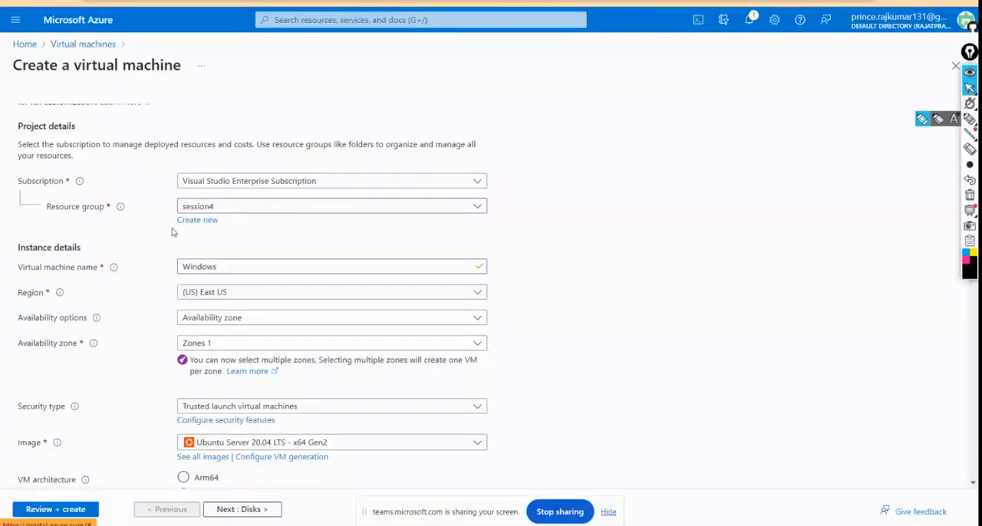
# Step: Review the availability zone choices offered for the virtual machine without changing the selection
pyautogui.scroll(-1, 174, 233)
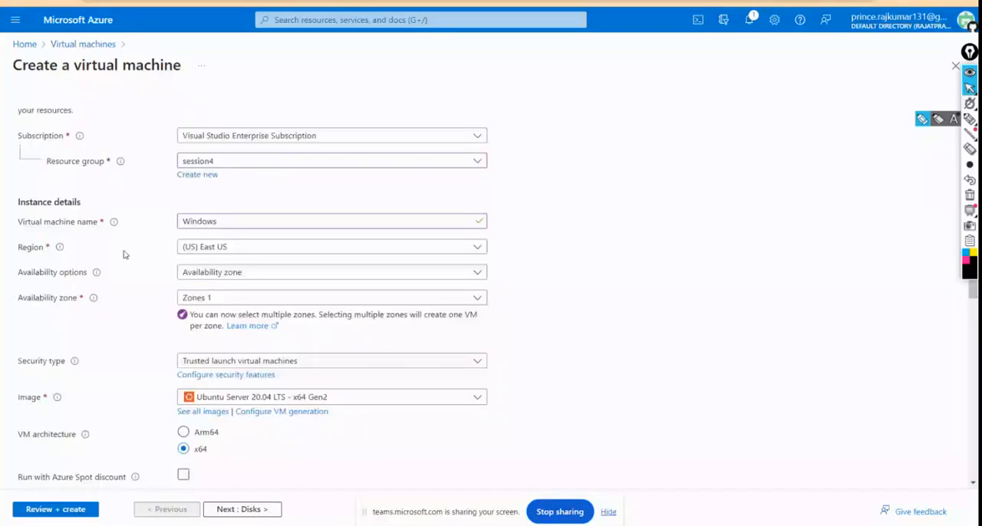
pyautogui.click(224, 299)
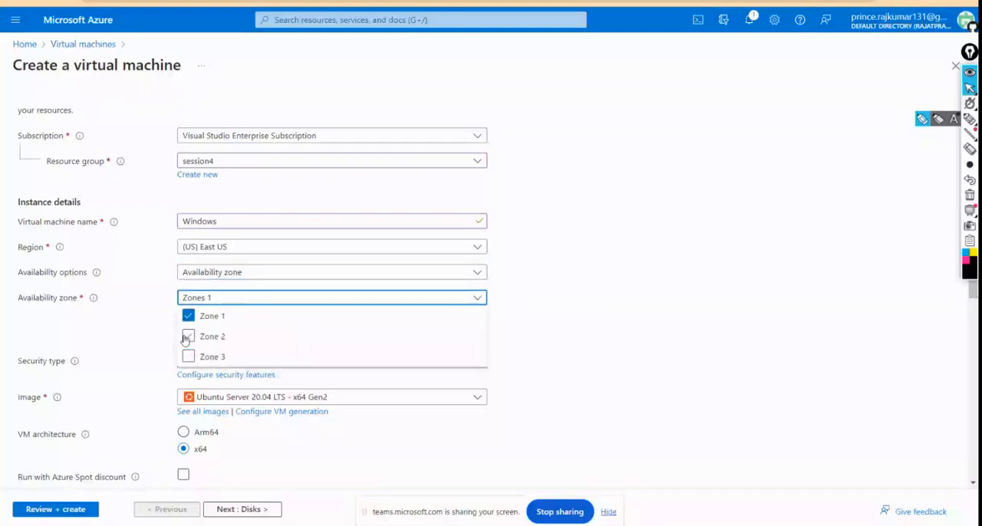
pyautogui.click(142, 320)
# Step: Set the virtual machine's security type to Standard
pyautogui.scroll(-2, 143, 322)
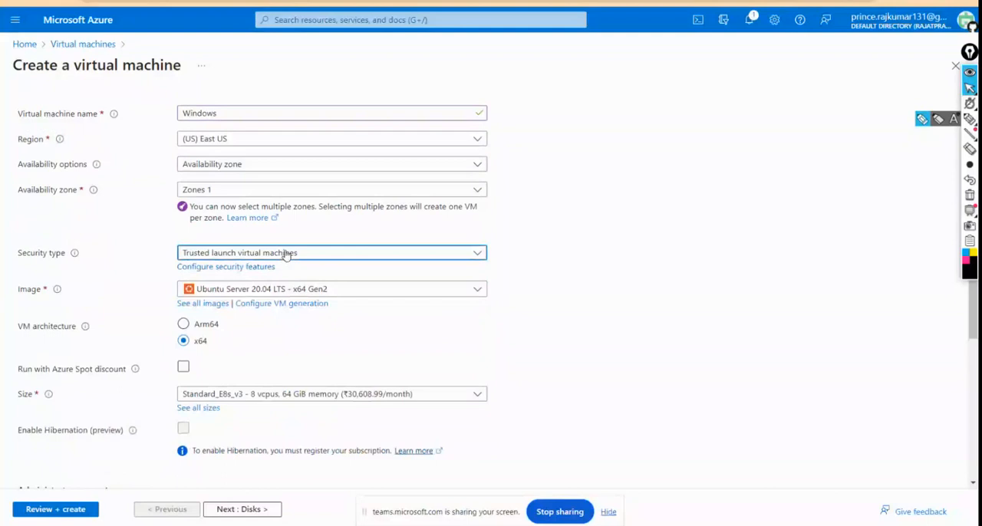
pyautogui.click(285, 253)
pyautogui.click(285, 253)
pyautogui.click(286, 253)
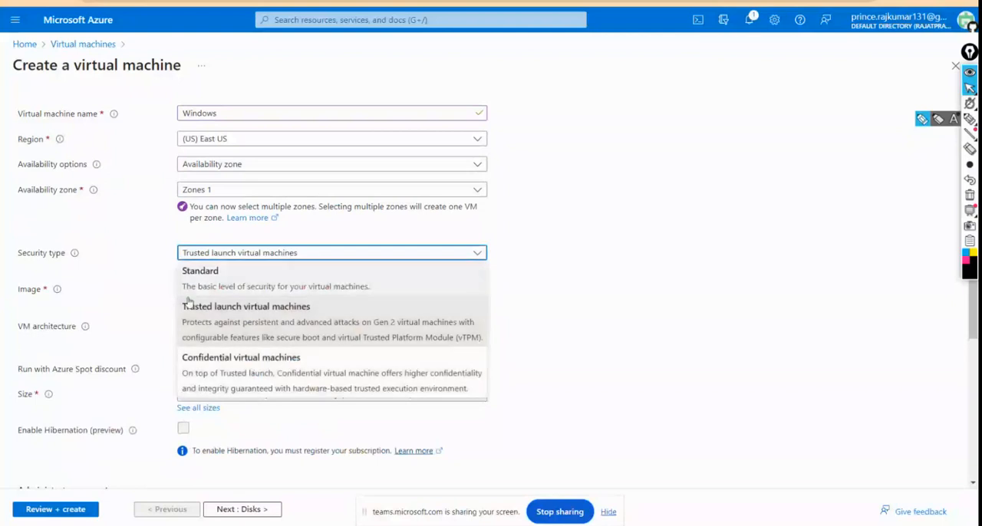
pyautogui.click(230, 285)
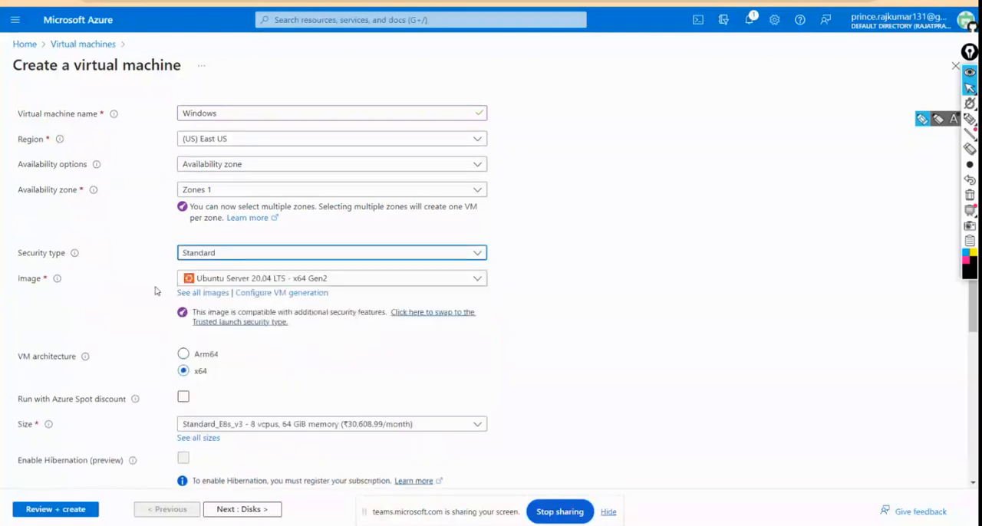
# Step: Set the virtual machine's image to Windows Server 2019 Datacenter - x64 Gen2 and look over the other available images
pyautogui.click(234, 282)
pyautogui.click(236, 279)
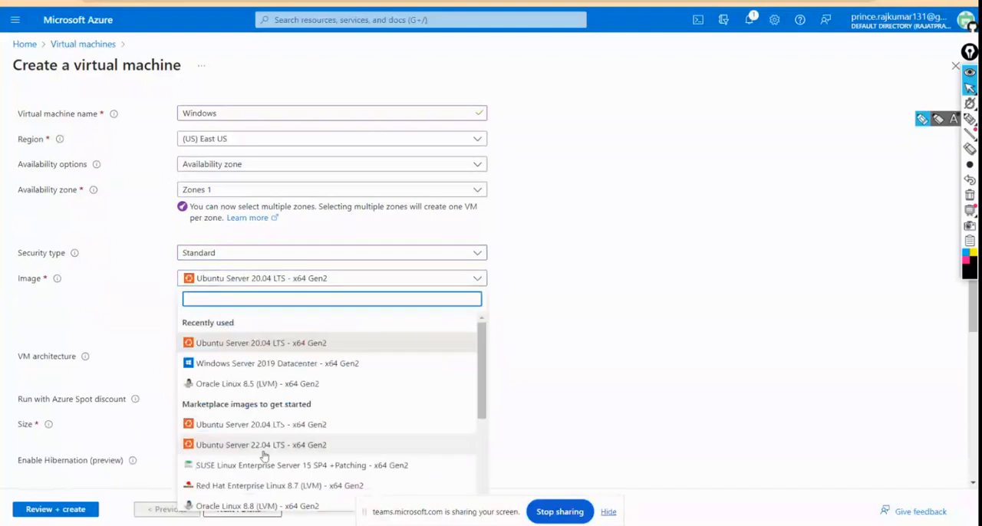
pyautogui.scroll(-1, 314, 421)
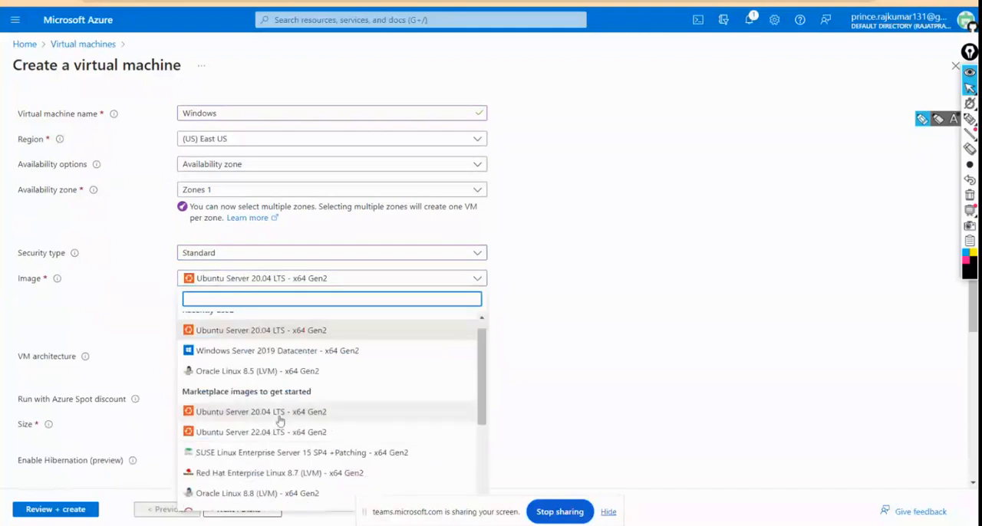
pyautogui.click(340, 352)
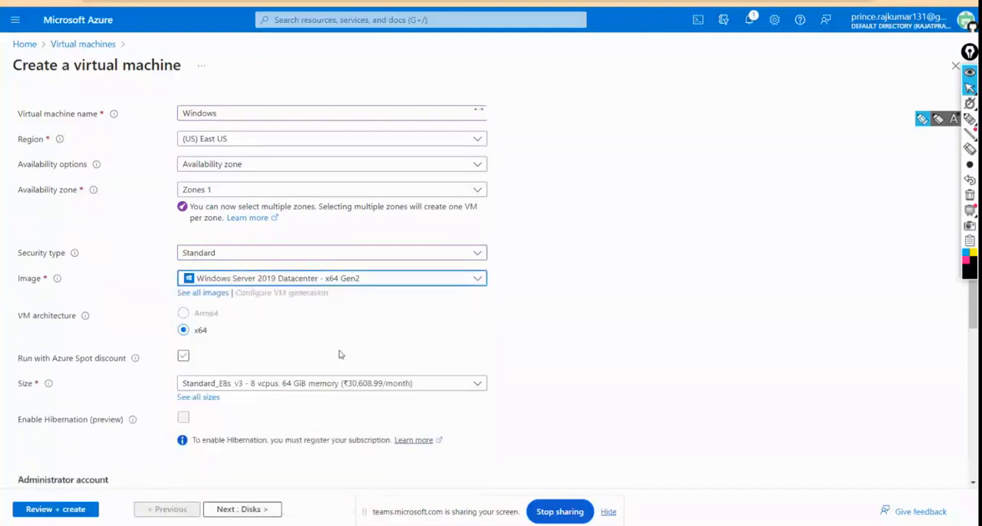
pyautogui.click(319, 280)
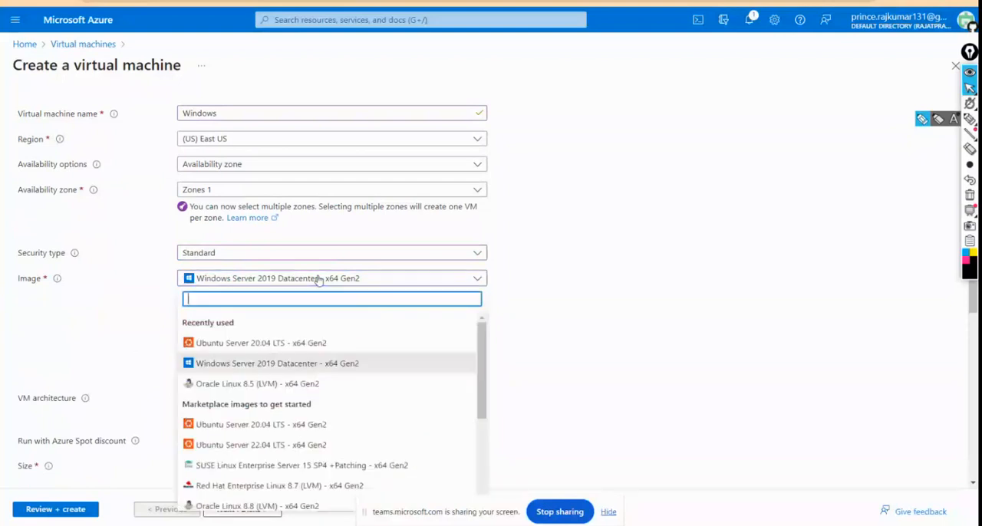
pyautogui.scroll(-1, 188, 397)
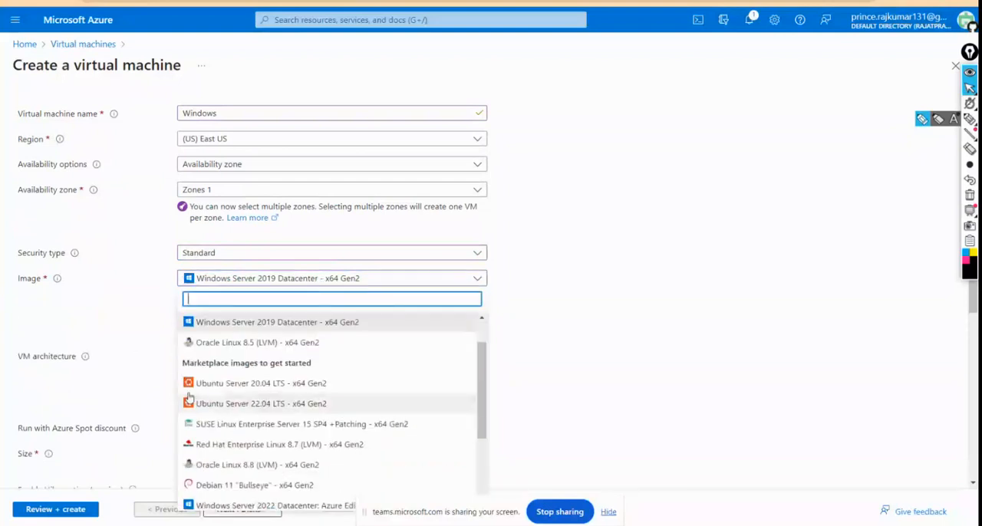
pyautogui.click(139, 368)
# Step: Set the virtual machine's size to Standard_D4ads_v5 with 4 vcpus and 16 GiB memory
pyautogui.scroll(-3, 278, 352)
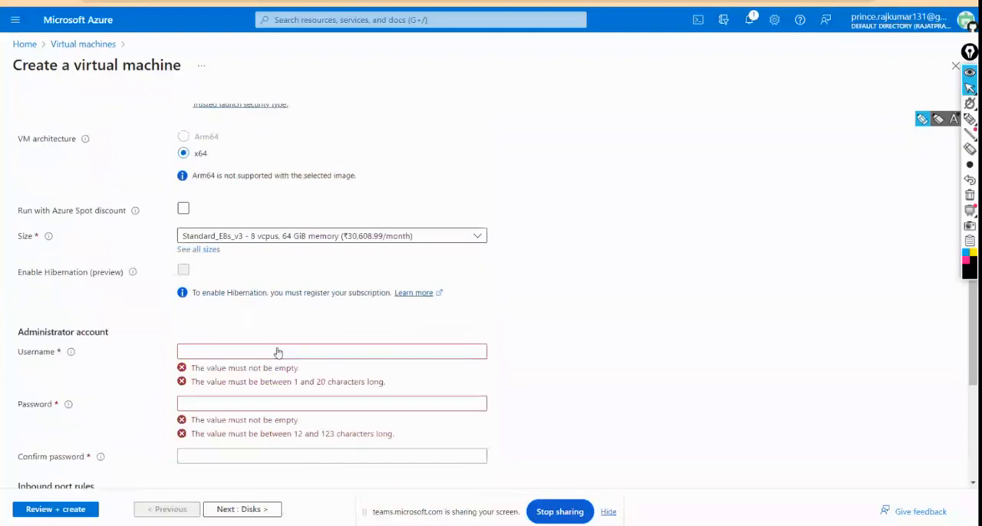
pyautogui.click(259, 237)
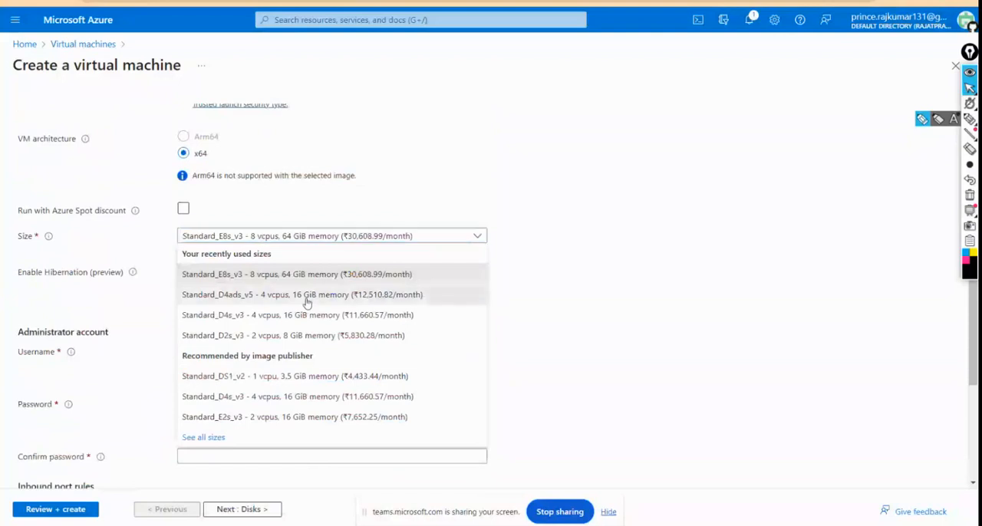
pyautogui.click(306, 295)
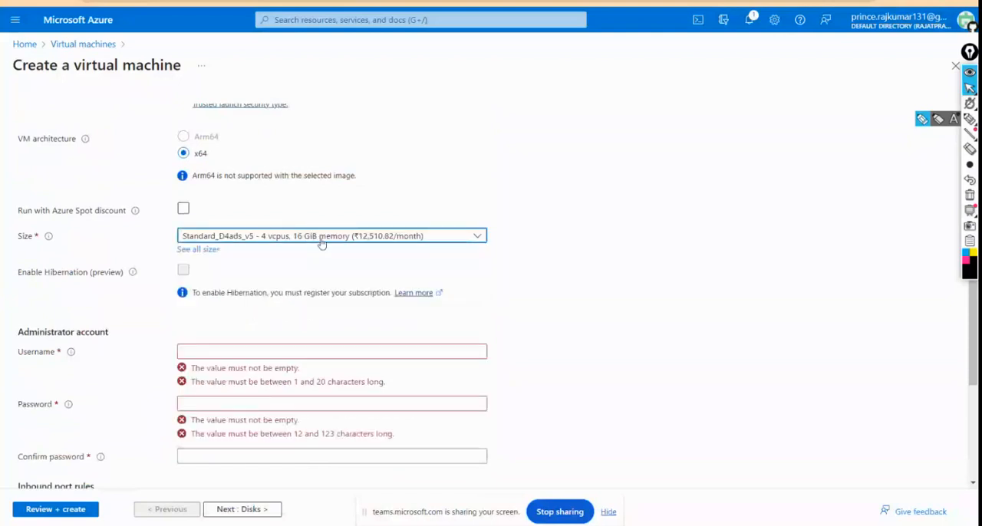
# Step: Enter the administrator account's username for the virtual machine
pyautogui.scroll(-1, 345, 264)
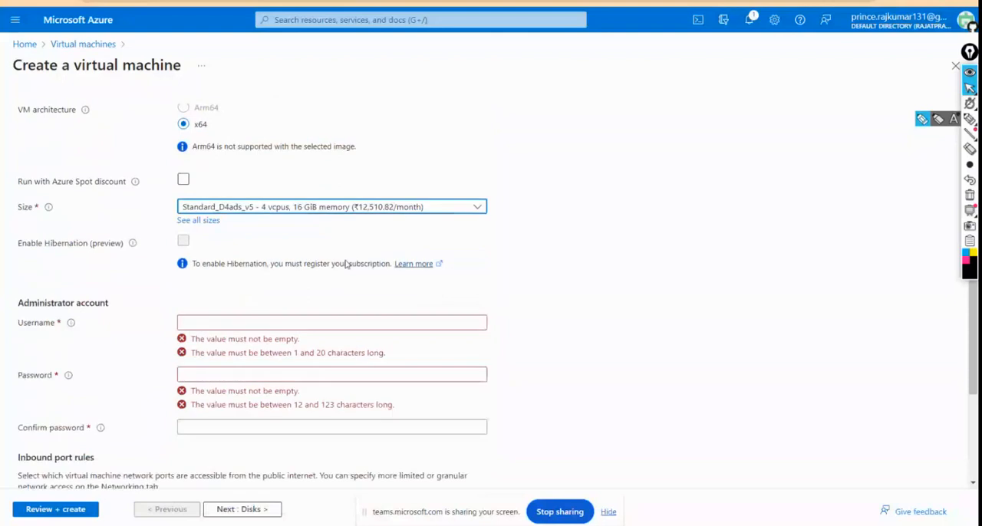
pyautogui.scroll(-3, 345, 264)
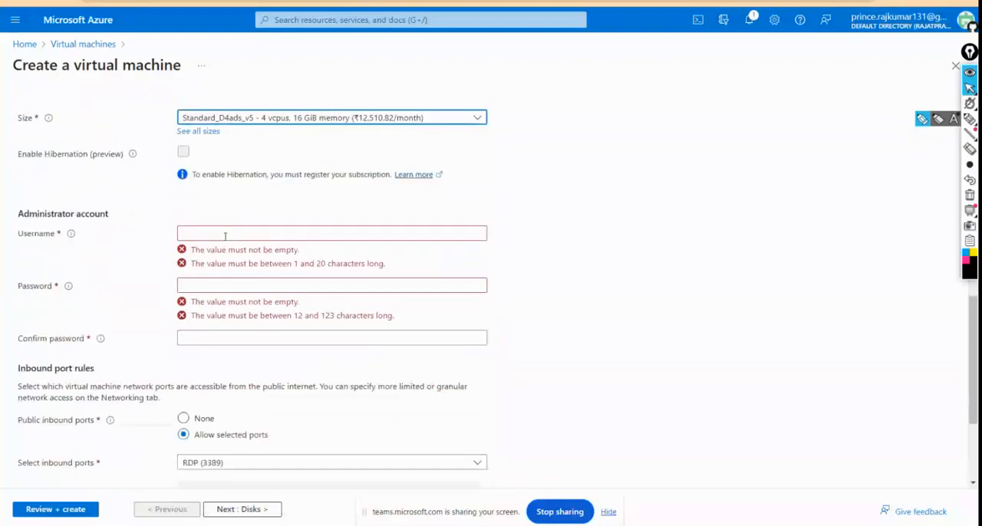
pyautogui.click(225, 236)
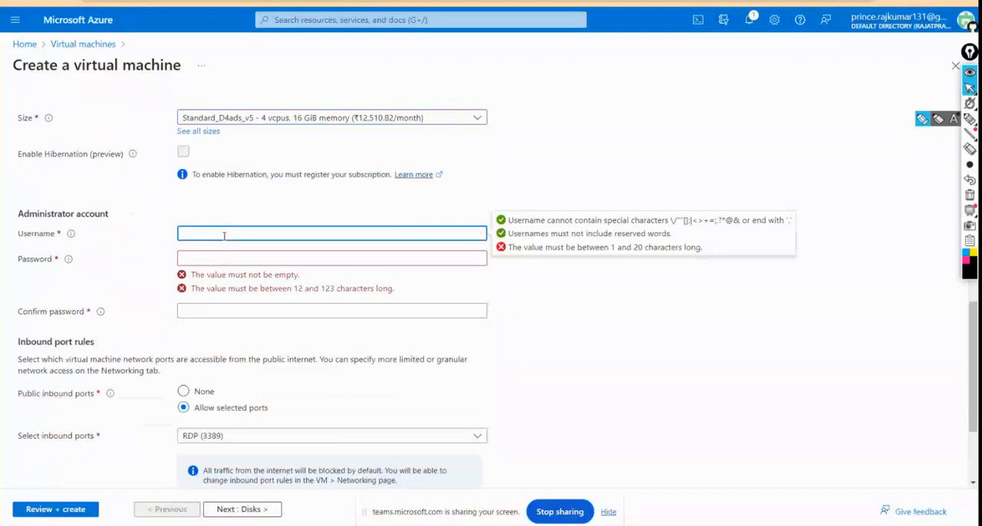
pyautogui.write('pkumar60')
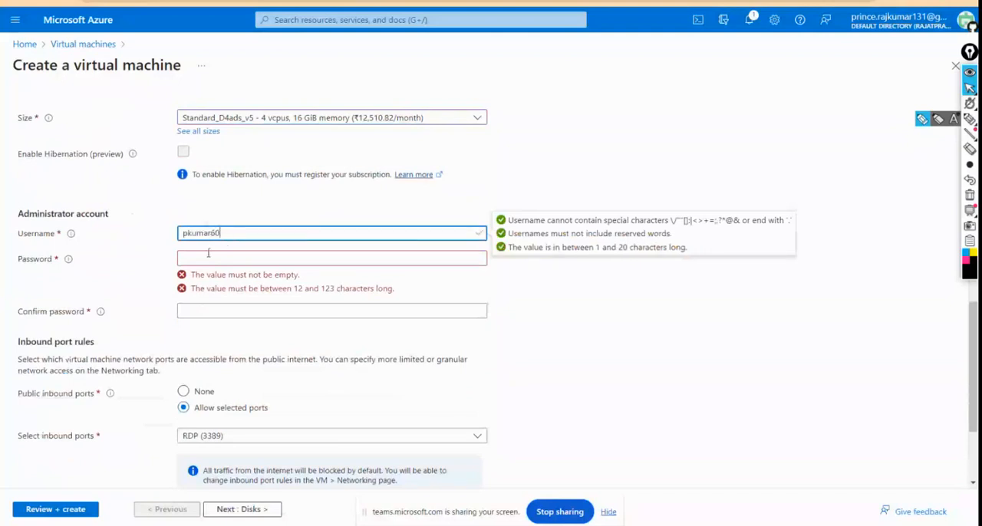
# Step: Enter the administrator account password, clearing the first attempt and entering it again in full
pyautogui.click(208, 253)
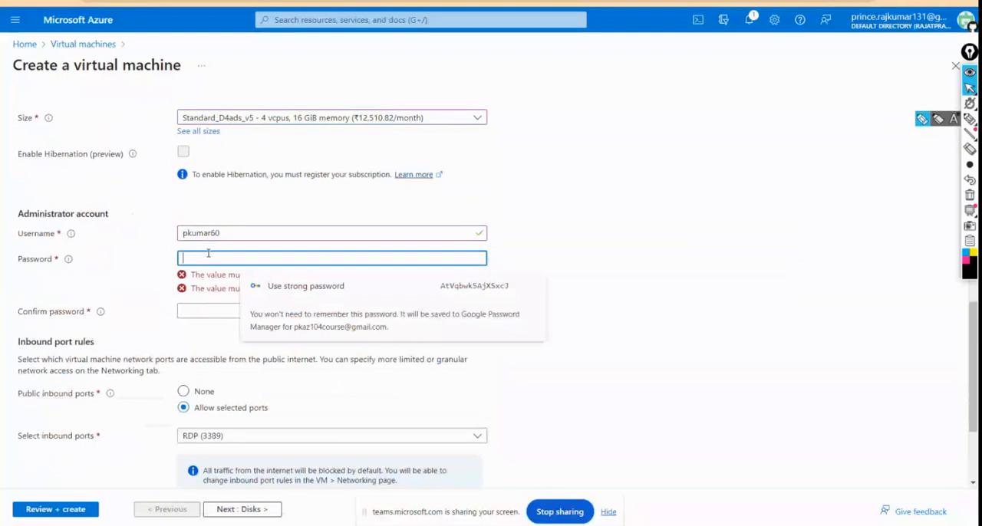
pyautogui.write('••')
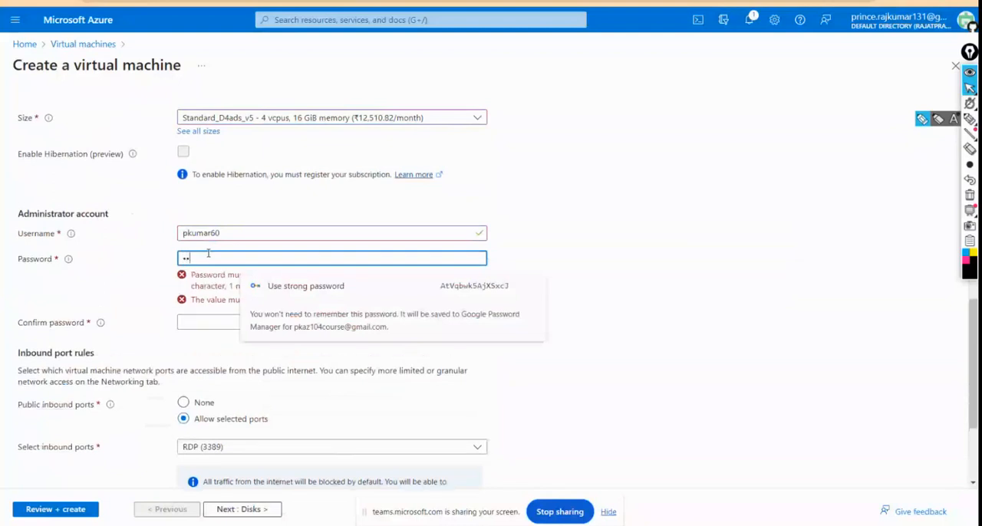
pyautogui.press('BackSpace')
pyautogui.press('BackSpace')
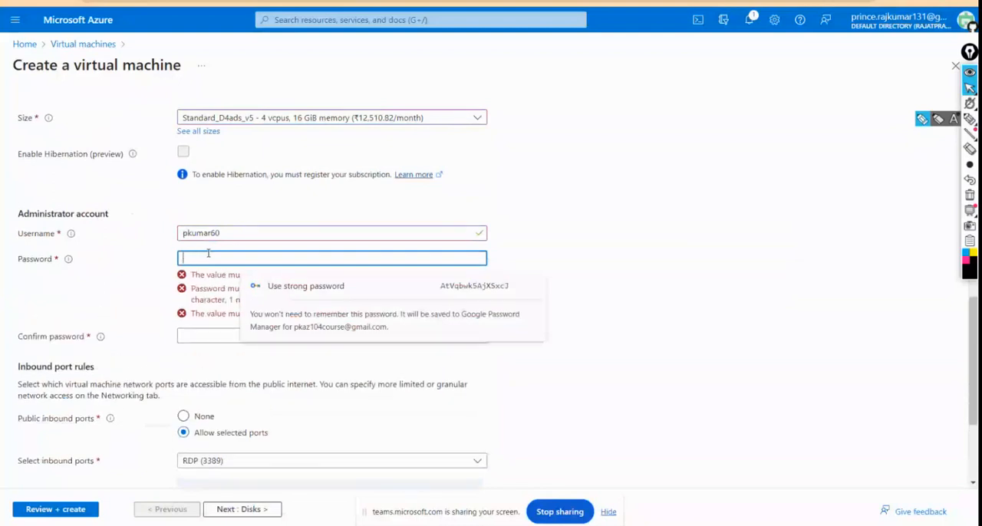
pyautogui.write('••••••••')
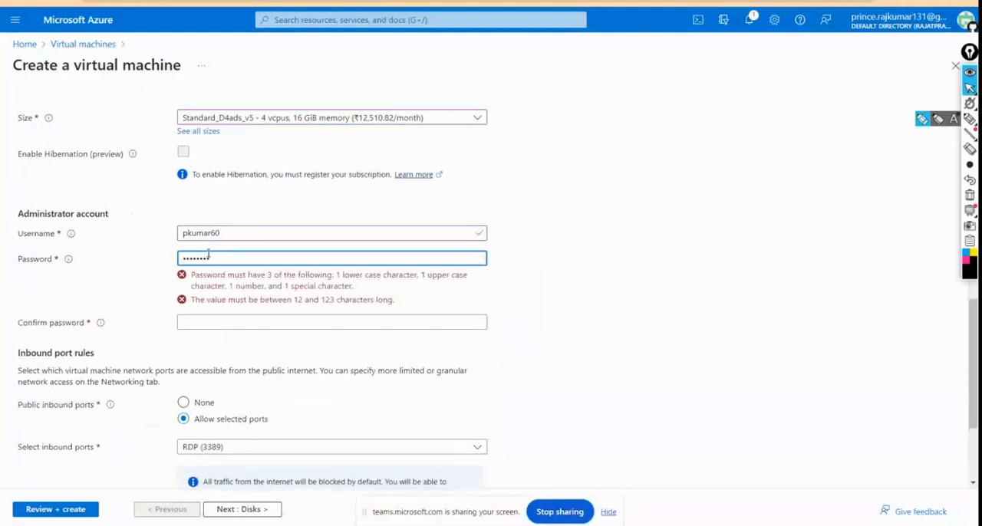
pyautogui.write('•••••')
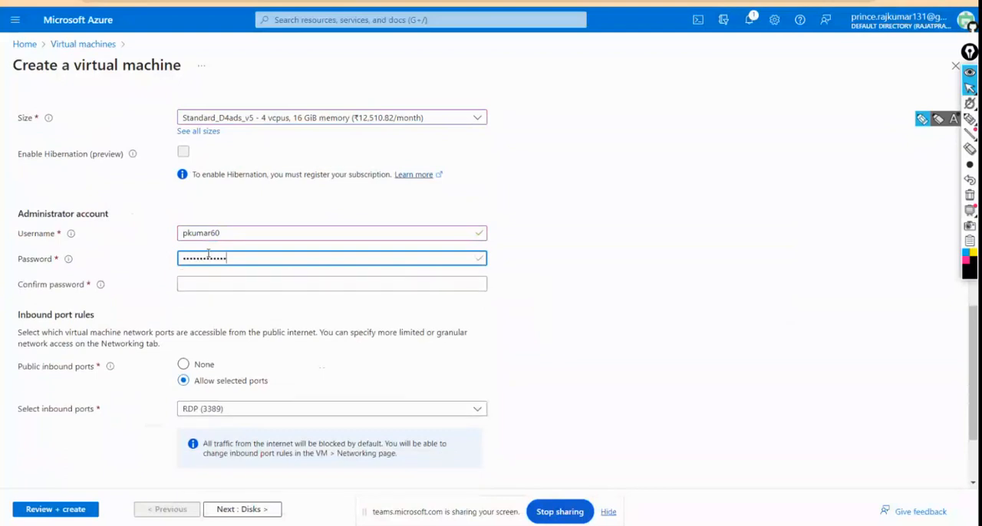
# Step: Repeat the administrator account password in the confirm password field
pyautogui.click(211, 279)
pyautogui.write('••••••')
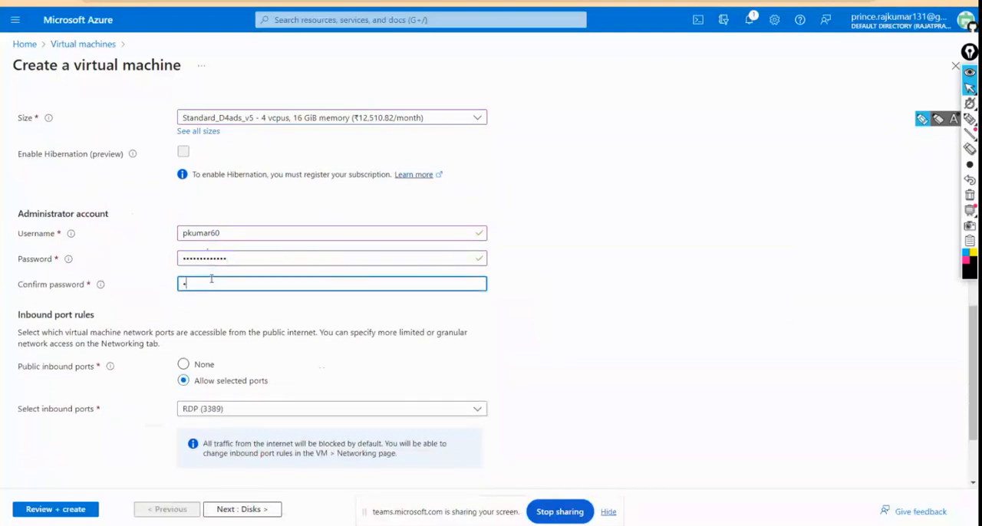
pyautogui.write('••••')
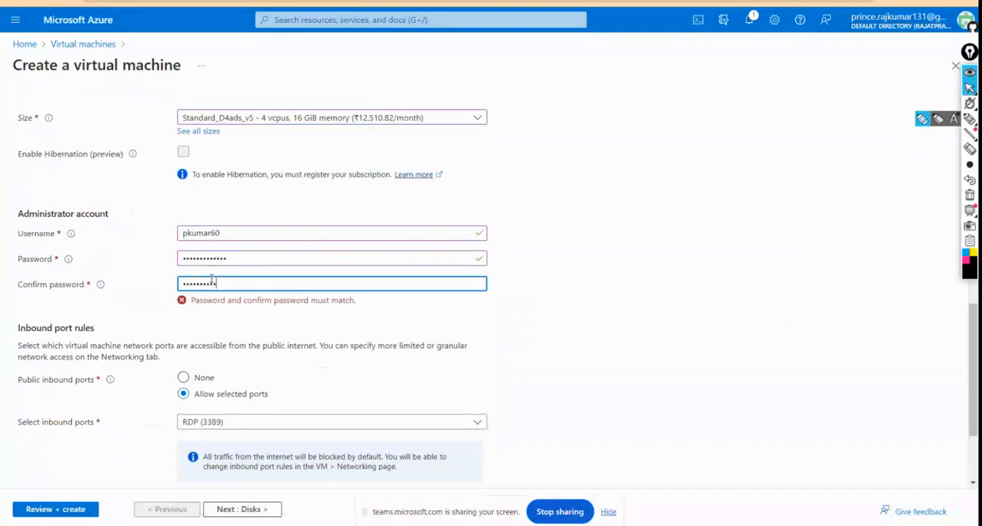
pyautogui.write('•••')
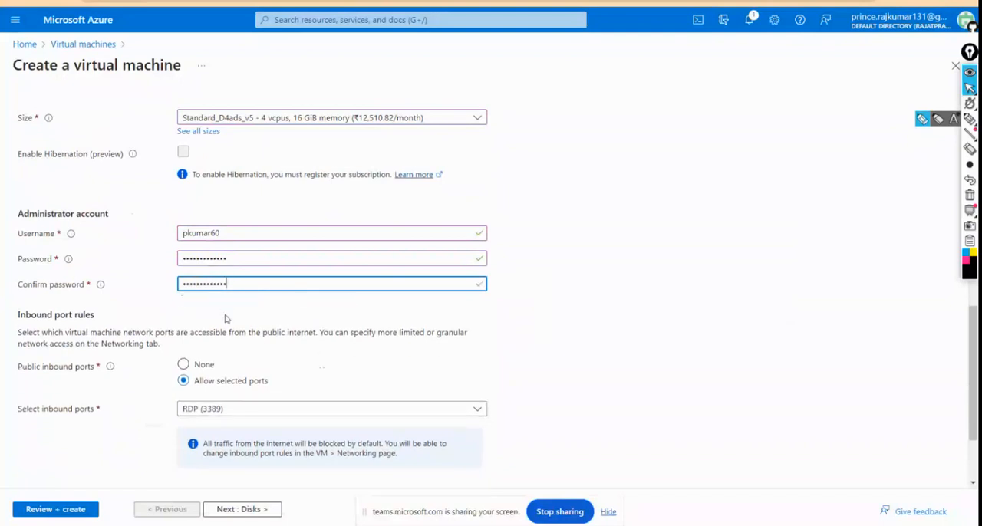
# Step: Allow HTTPS (443) and HTTP (80) as public inbound ports in addition to RDP (3389)
pyautogui.scroll(-1, 226, 318)
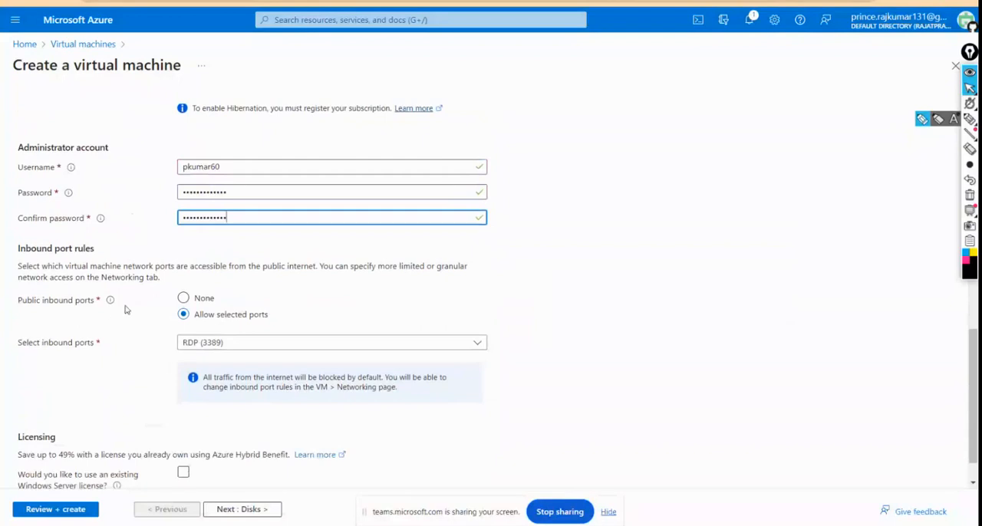
pyautogui.click(226, 342)
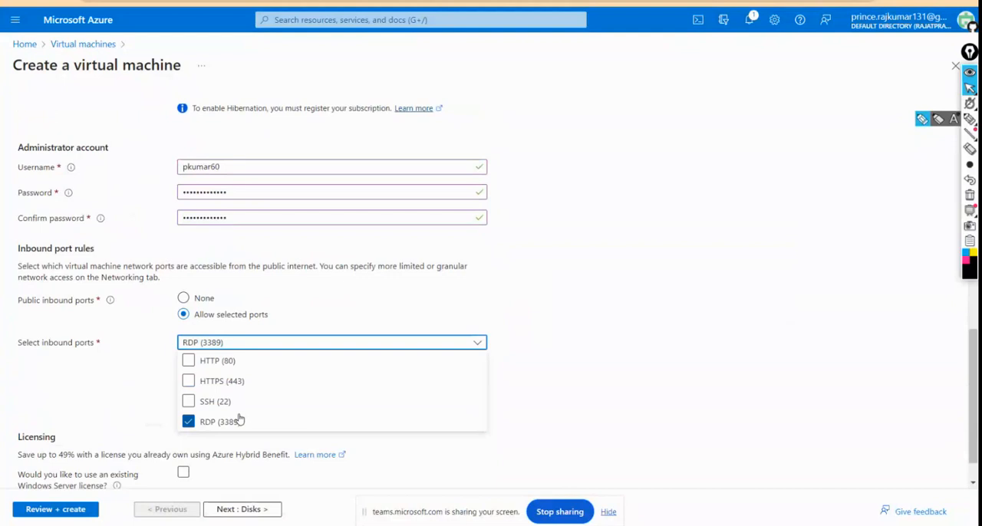
pyautogui.click(188, 382)
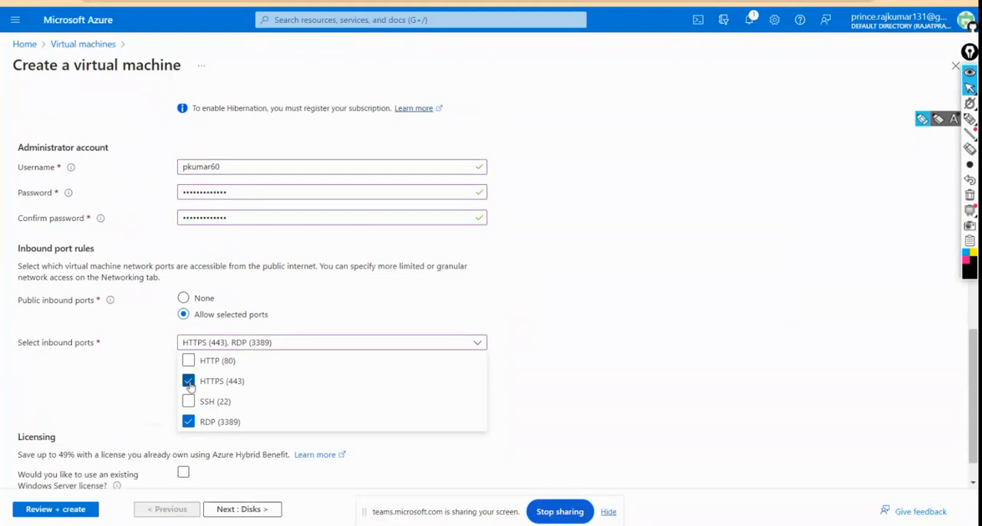
pyautogui.click(188, 362)
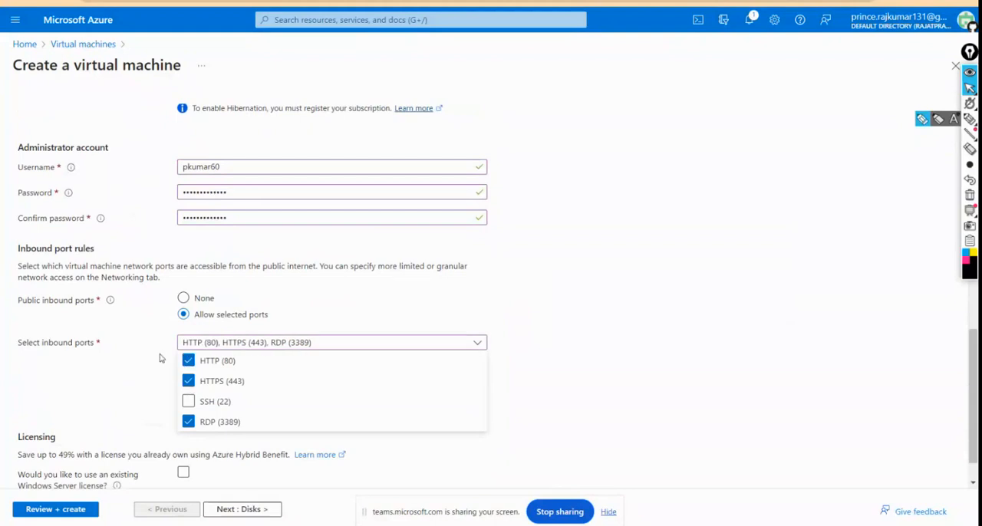
pyautogui.click(160, 359)
# Step: Review the virtual machine's basic settings, from project and instance details through the administrator account, inbound ports and licensing options
pyautogui.scroll(-1, 161, 358)
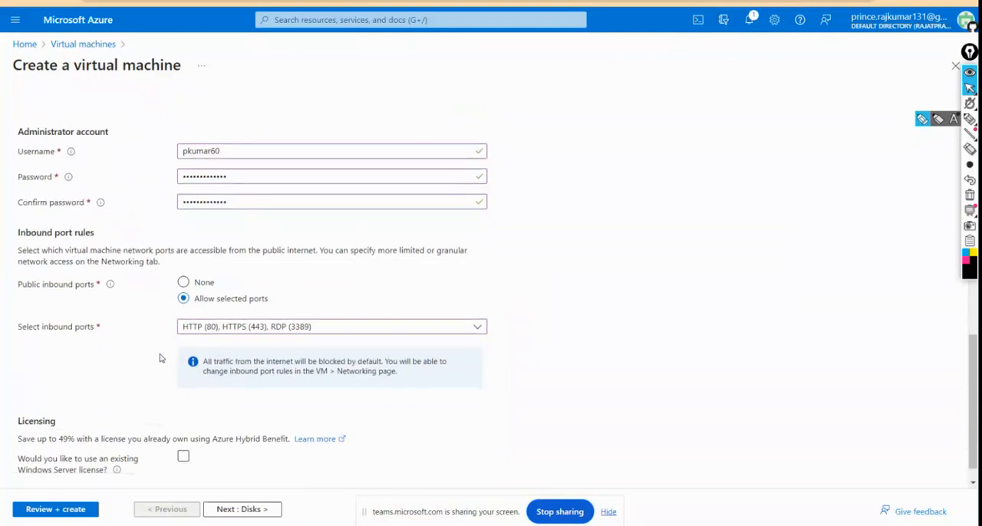
pyautogui.scroll(-1, 161, 358)
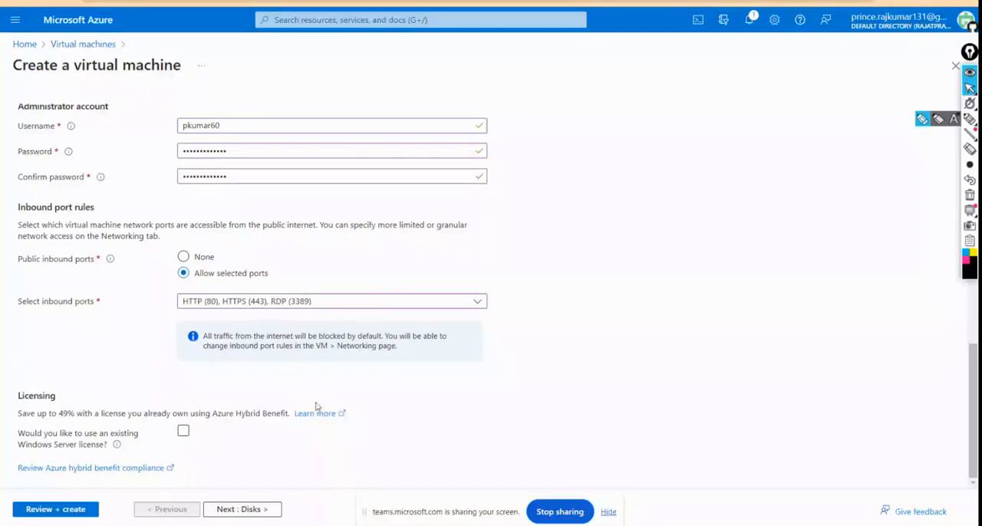
pyautogui.scroll(3, 313, 410)
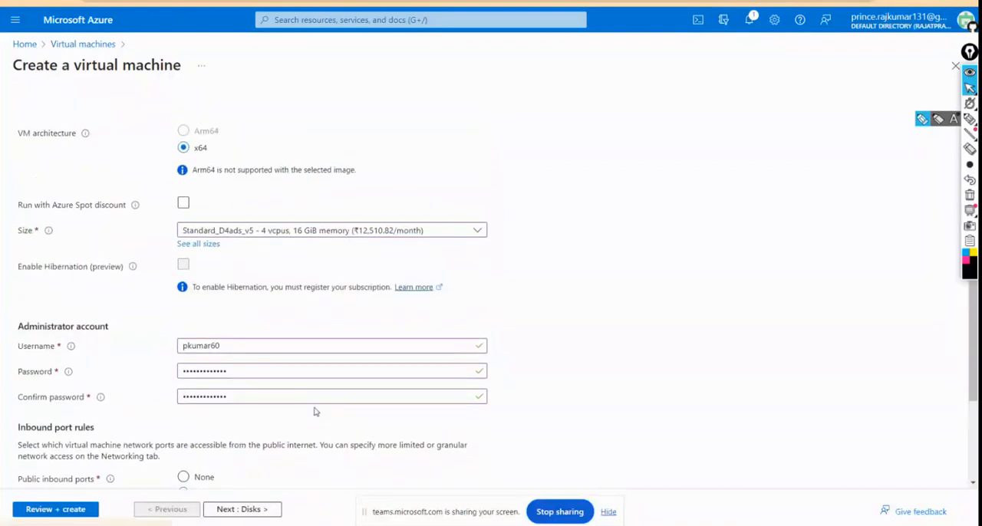
pyautogui.scroll(6, 313, 412)
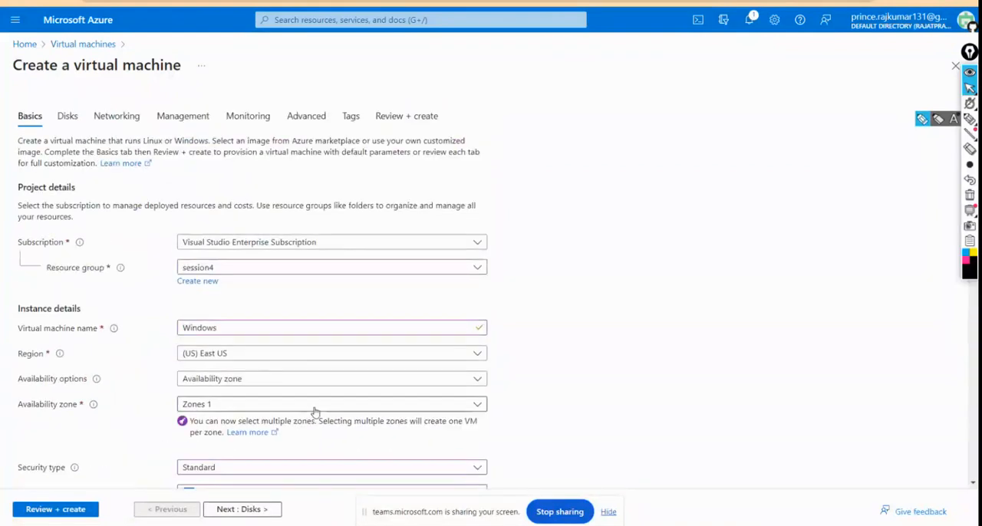
pyautogui.scroll(-3, 314, 412)
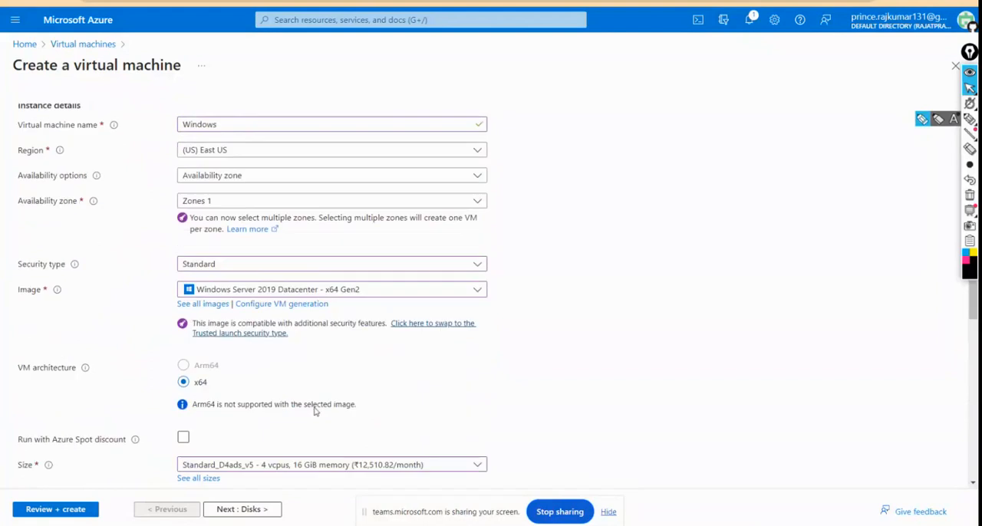
pyautogui.scroll(-4, 313, 412)
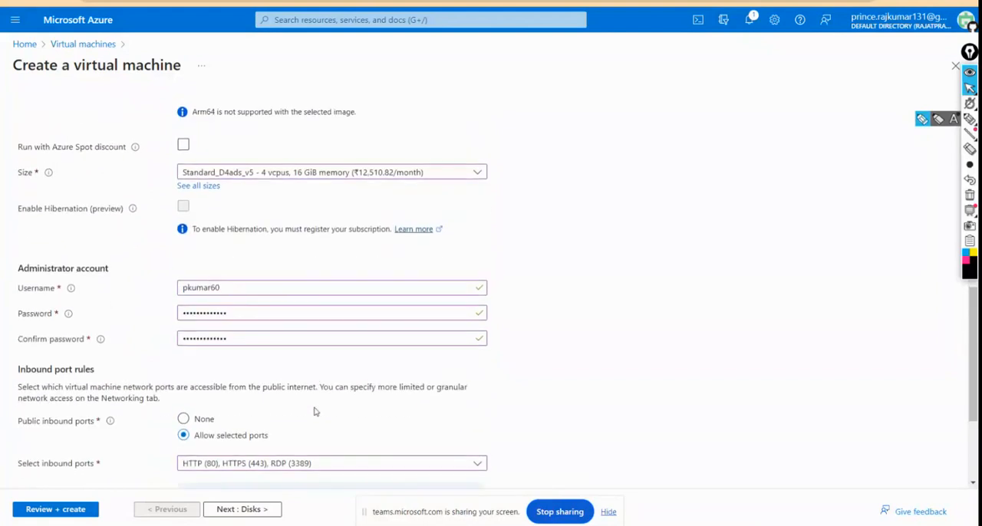
pyautogui.scroll(-2, 314, 412)
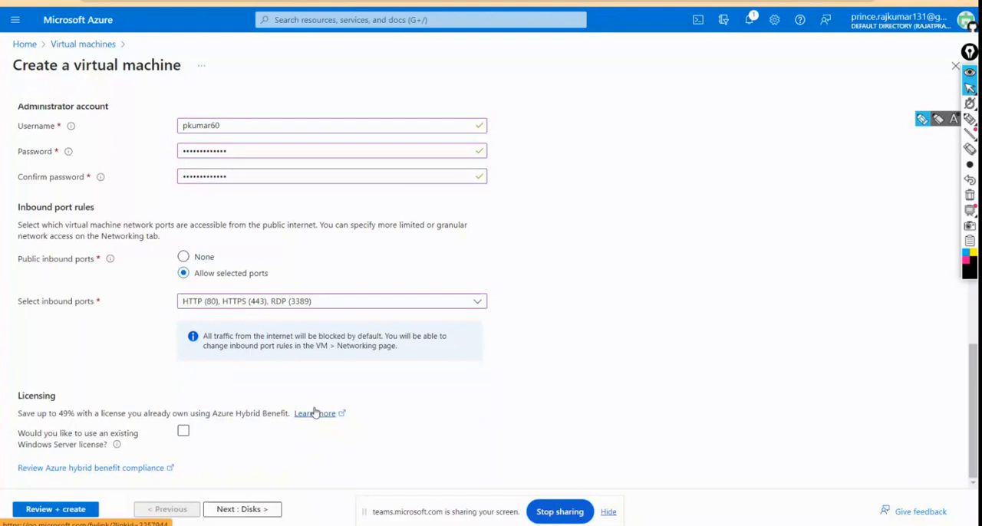
pyautogui.scroll(1, 314, 412)
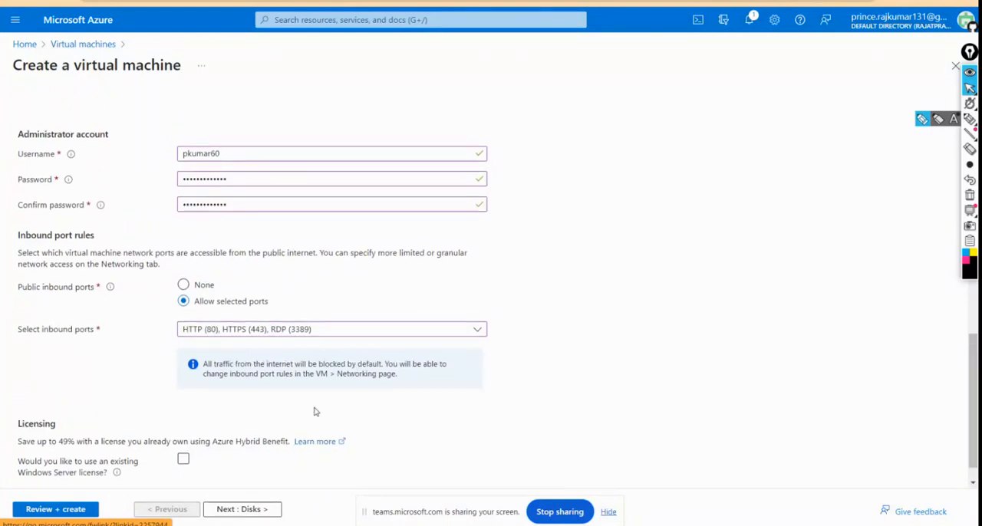
pyautogui.scroll(3, 314, 412)
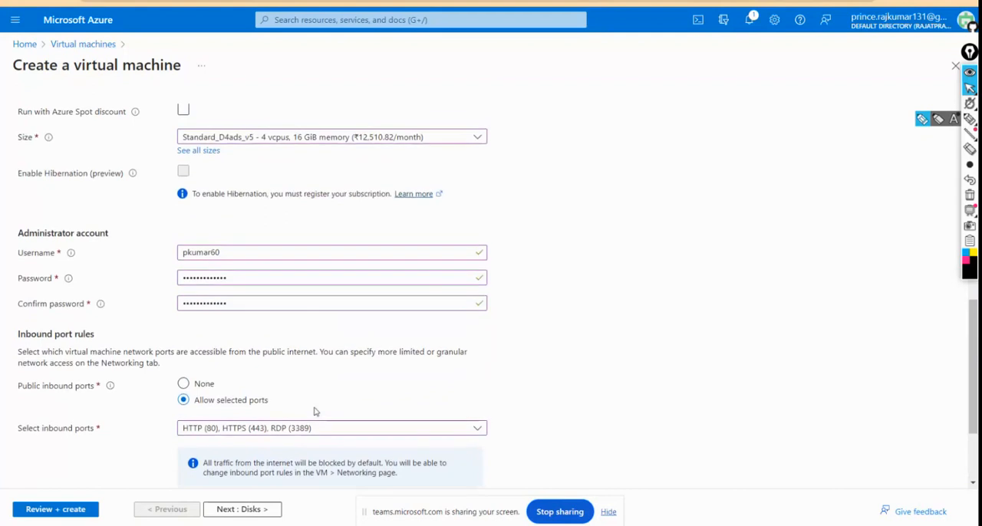
pyautogui.scroll(-4, 314, 412)
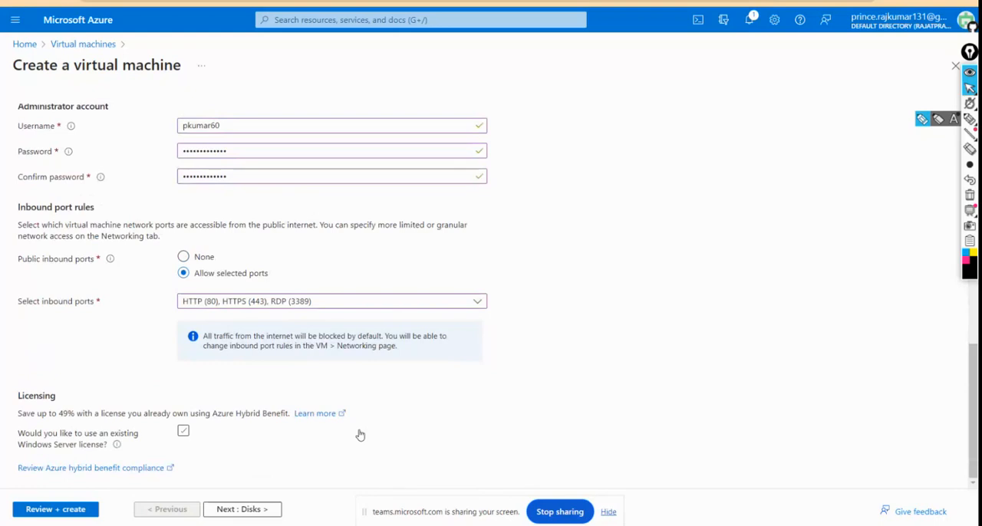
pyautogui.scroll(7, 360, 435)
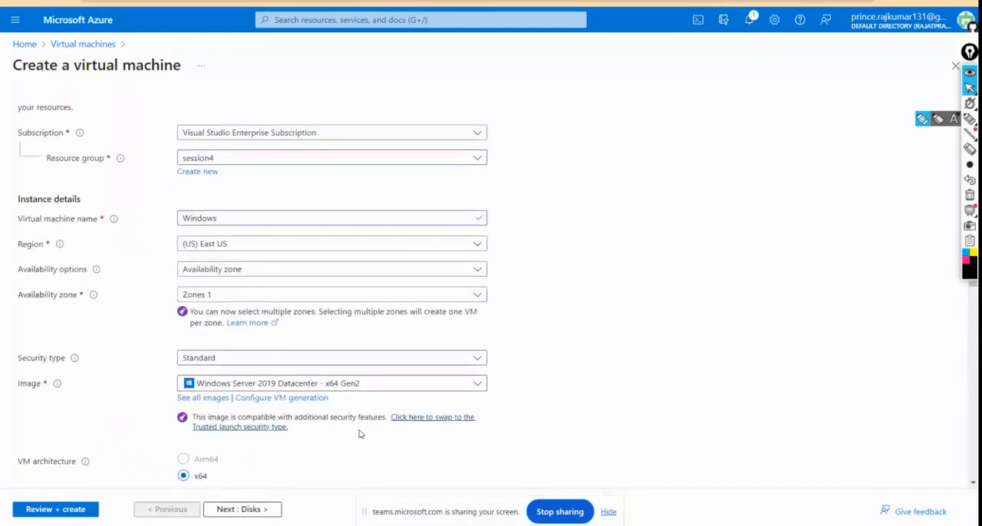
# Step: Check the existing resource groups available for the virtual machine without changing the selection
pyautogui.scroll(2, 360, 435)
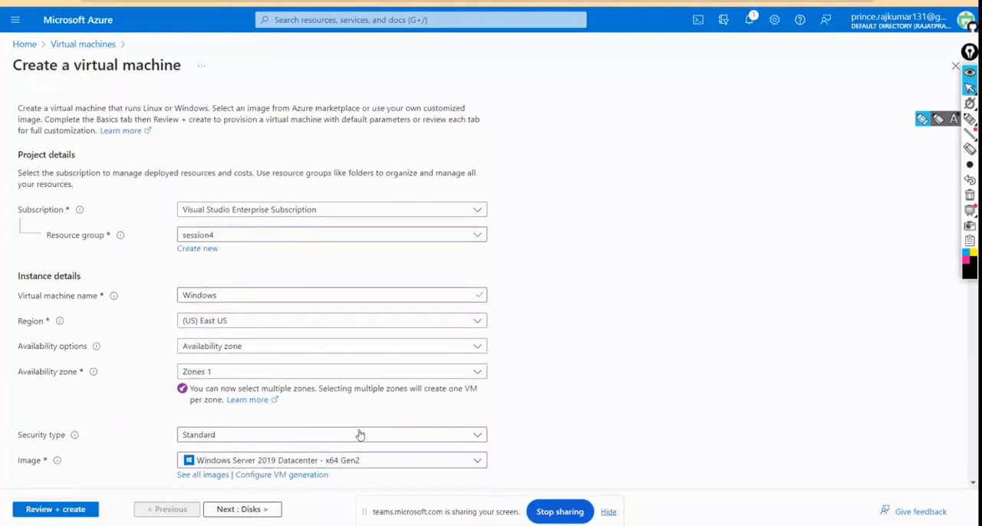
pyautogui.scroll(1, 360, 435)
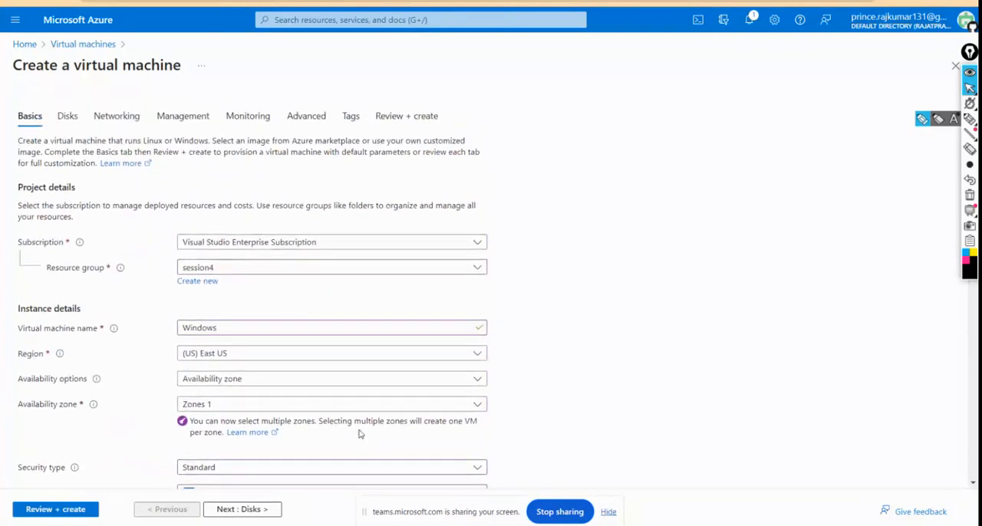
pyautogui.click(210, 270)
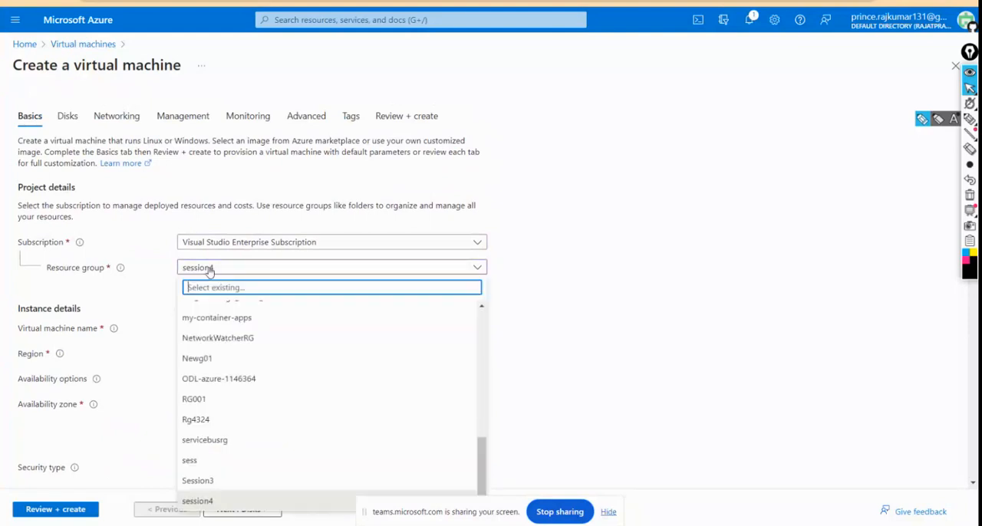
pyautogui.click(210, 271)
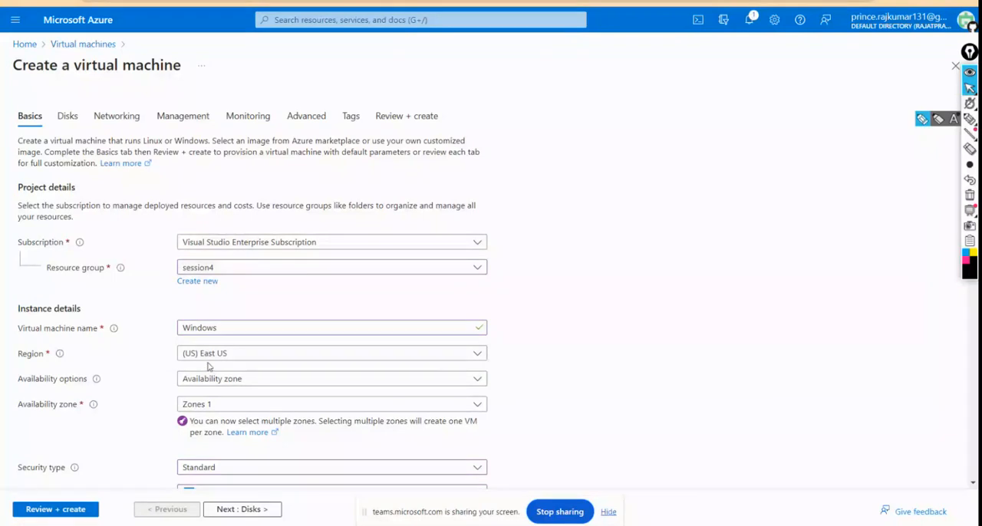
# Step: Create a new resource group named Session4o for the virtual machine
pyautogui.click(199, 282)
pyautogui.write('we')
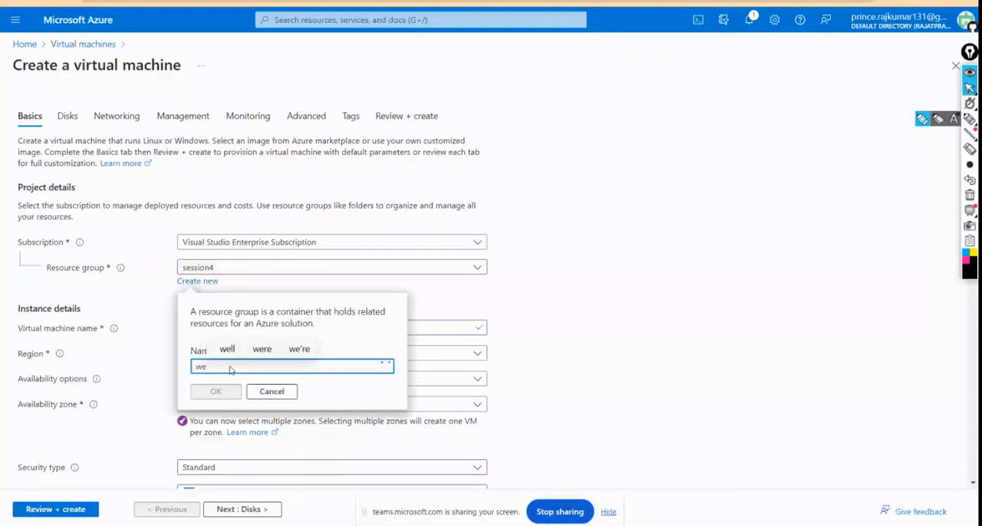
pyautogui.press('BackSpace')
pyautogui.press('BackSpace')
pyautogui.write('Ses')
pyautogui.write('sio')
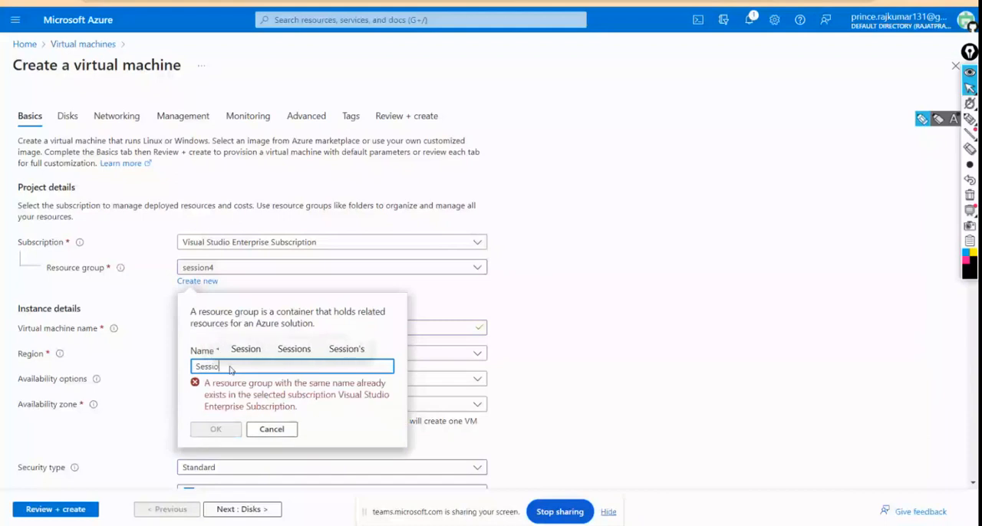
pyautogui.write('n4')
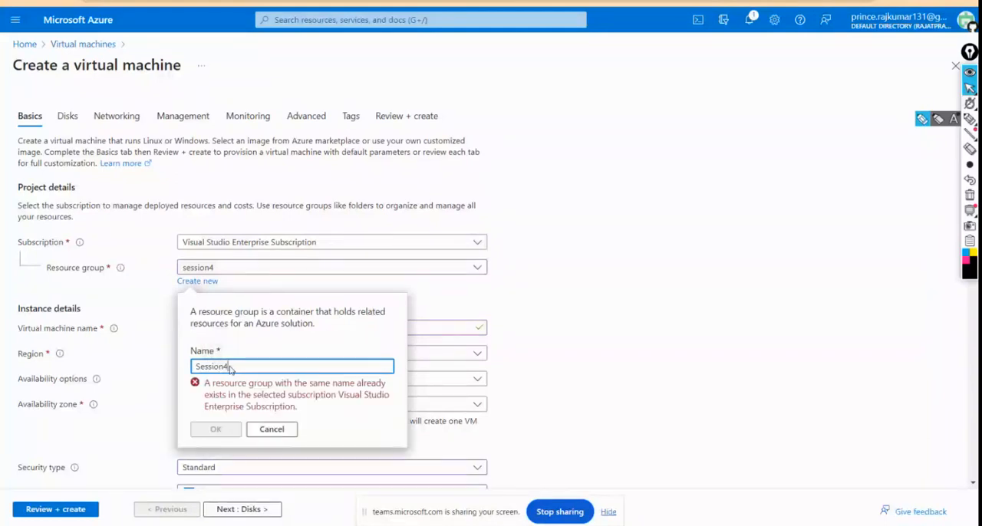
pyautogui.write('o')
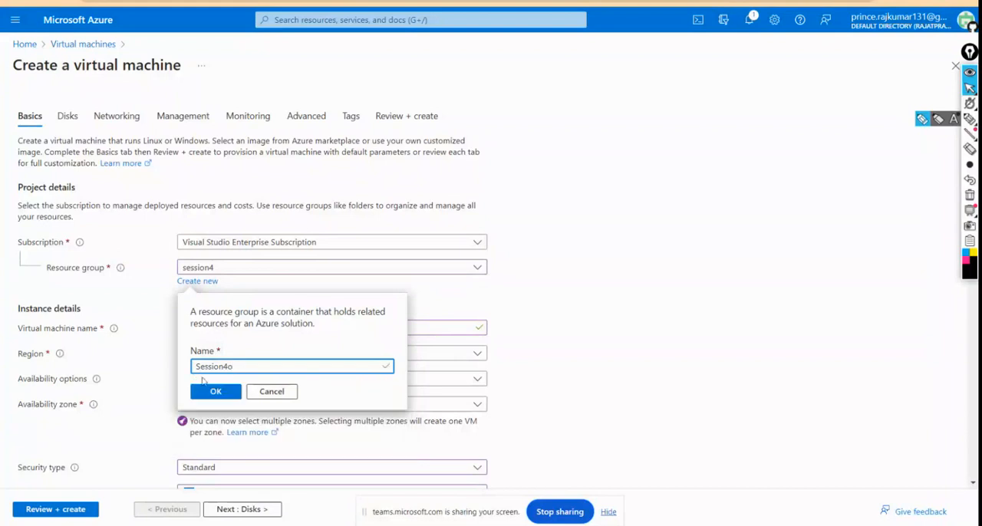
pyautogui.click(213, 393)
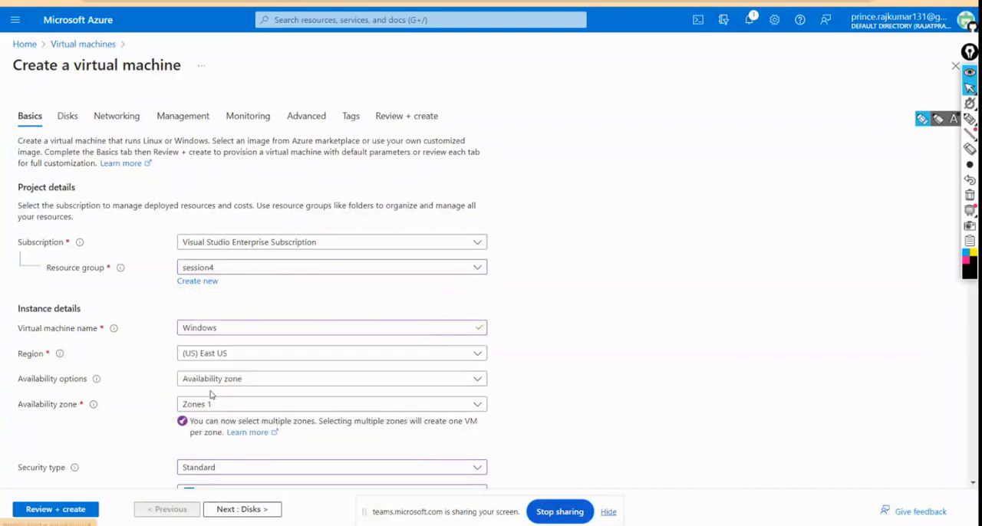
# Step: Set the virtual machine's region to (US) West US 2
pyautogui.click(247, 354)
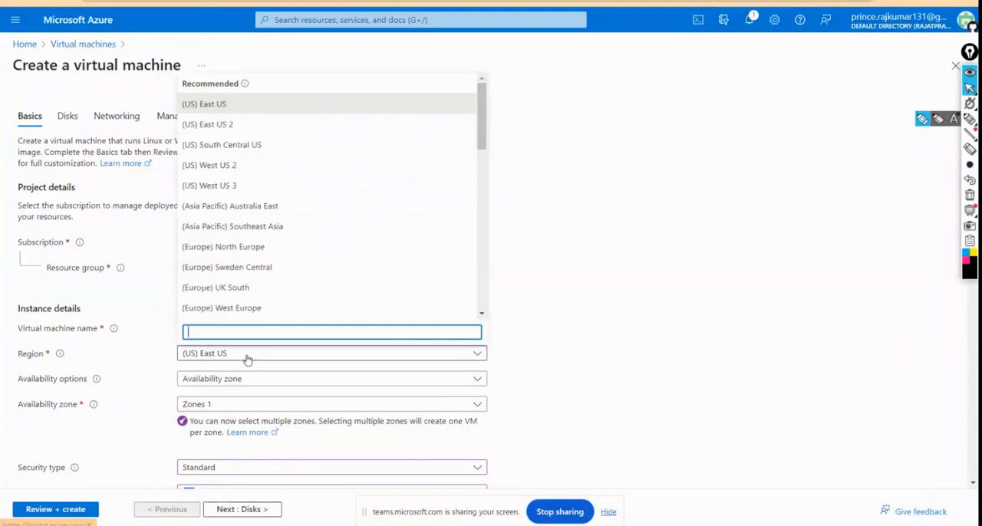
pyautogui.click(226, 166)
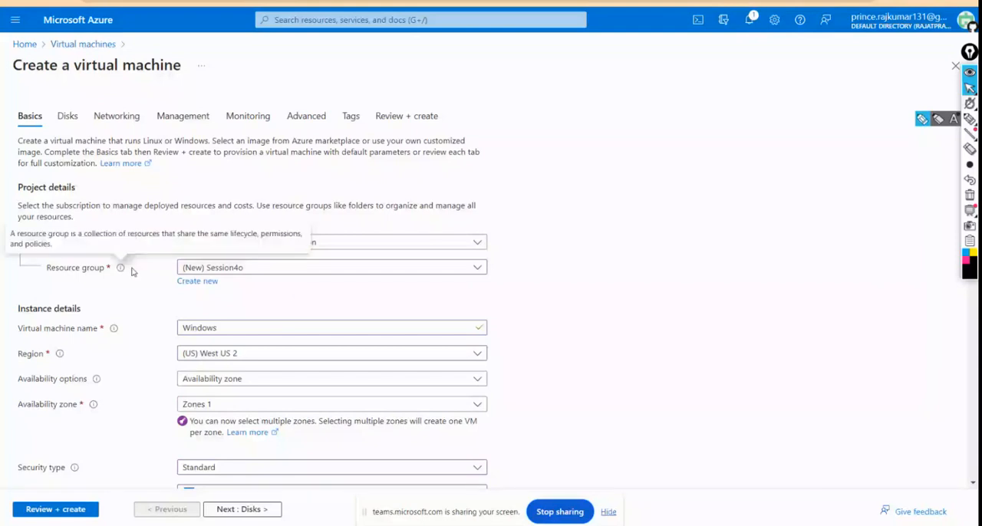
# Step: Save the administrator account credentials in the browser when offered
pyautogui.scroll(-1, 171, 303)
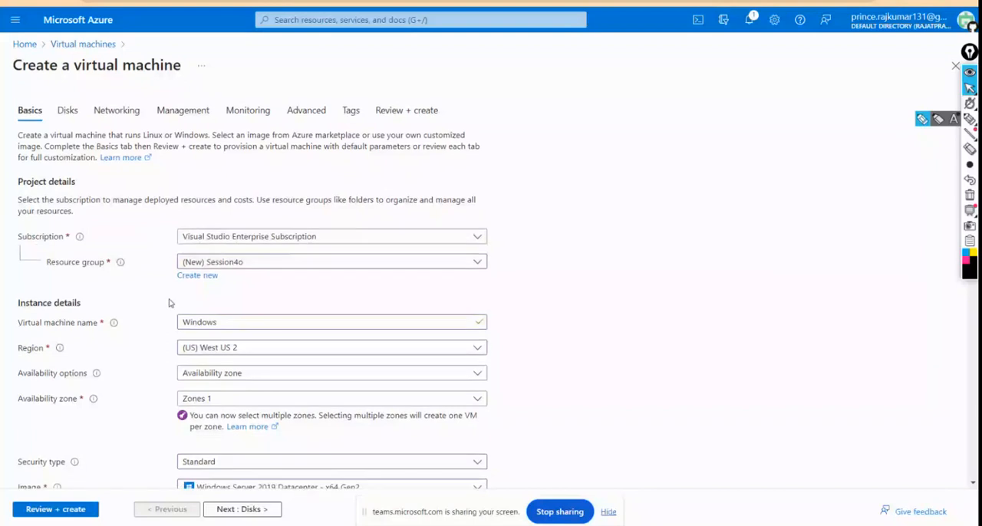
pyautogui.scroll(-2, 170, 303)
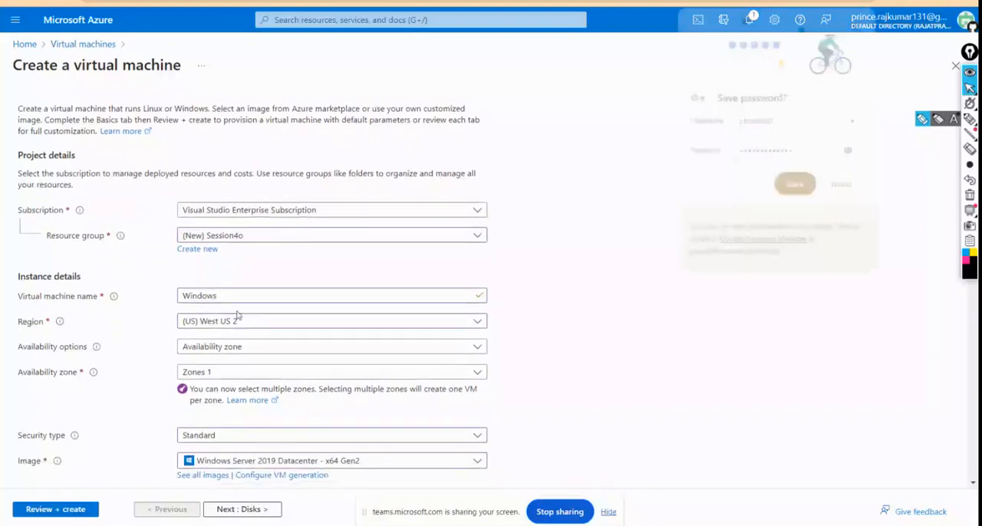
pyautogui.click(796, 187)
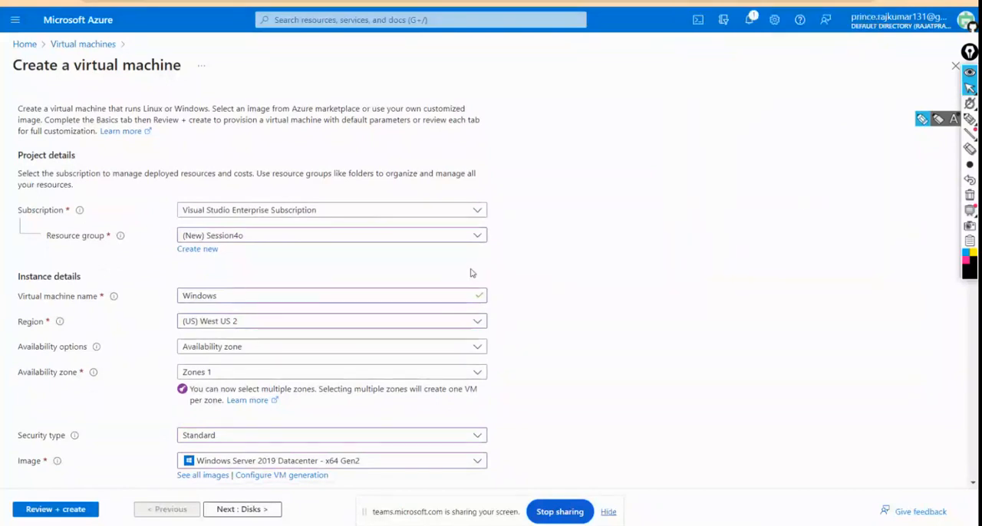
# Step: Review the basic settings from project details to size, and check which machine sizes are offered in the West US 2 region
pyautogui.scroll(-1, 473, 273)
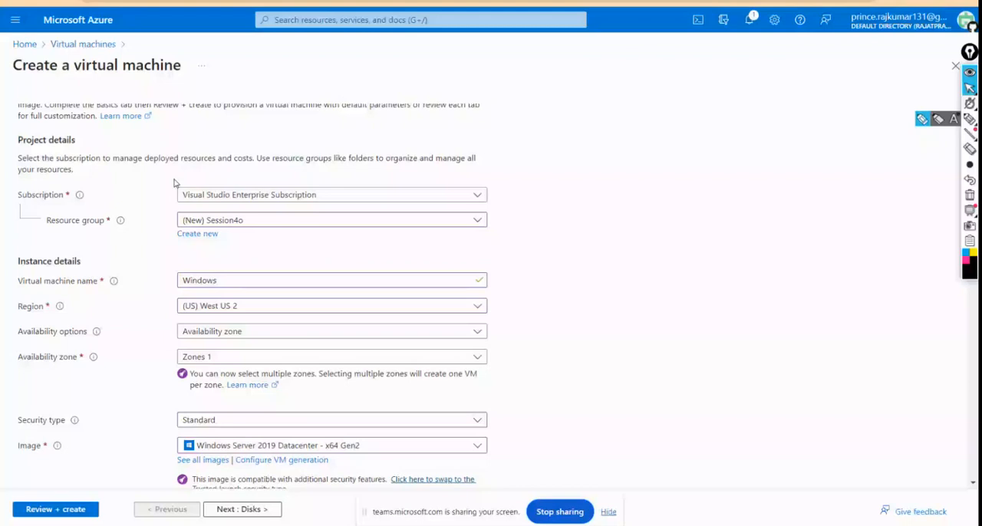
pyautogui.scroll(2, 292, 154)
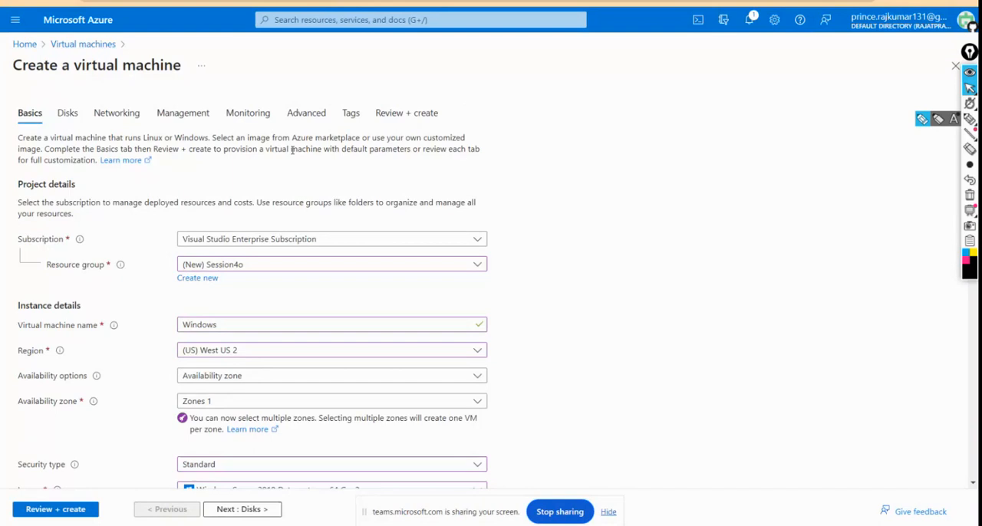
pyautogui.scroll(-3, 292, 152)
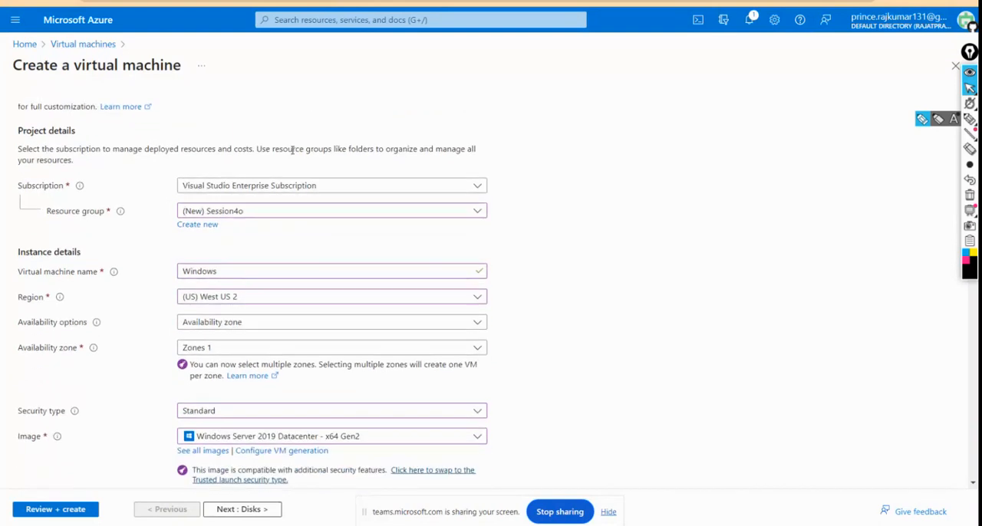
pyautogui.scroll(-1, 292, 153)
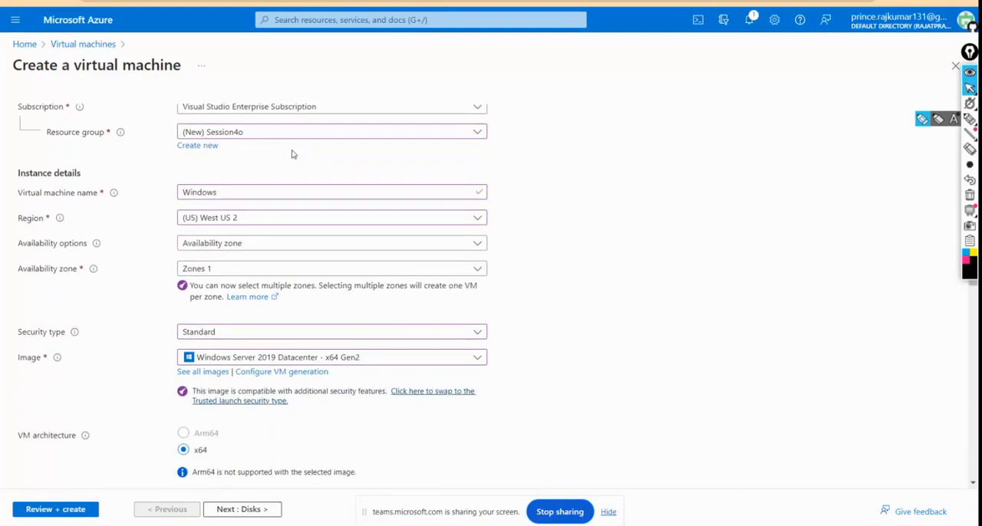
pyautogui.scroll(-1, 292, 154)
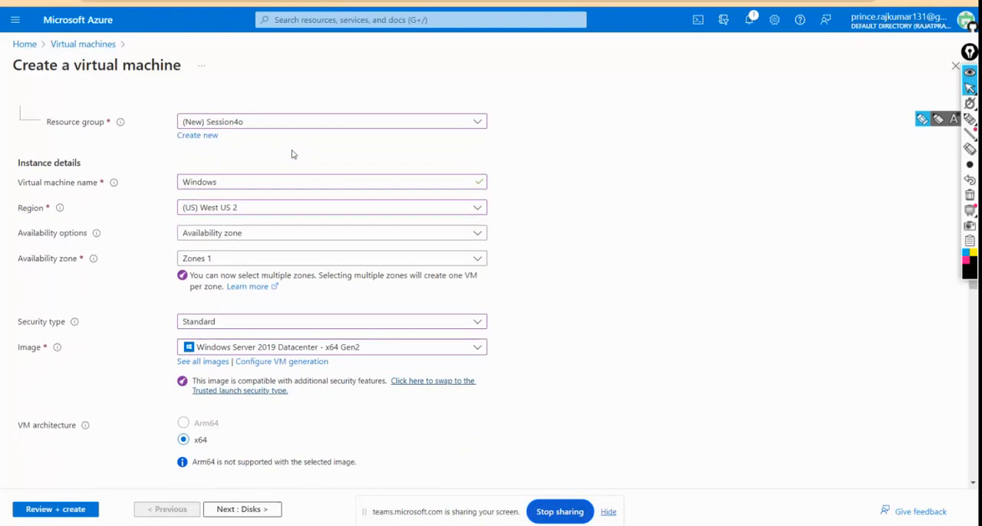
pyautogui.scroll(-5, 293, 155)
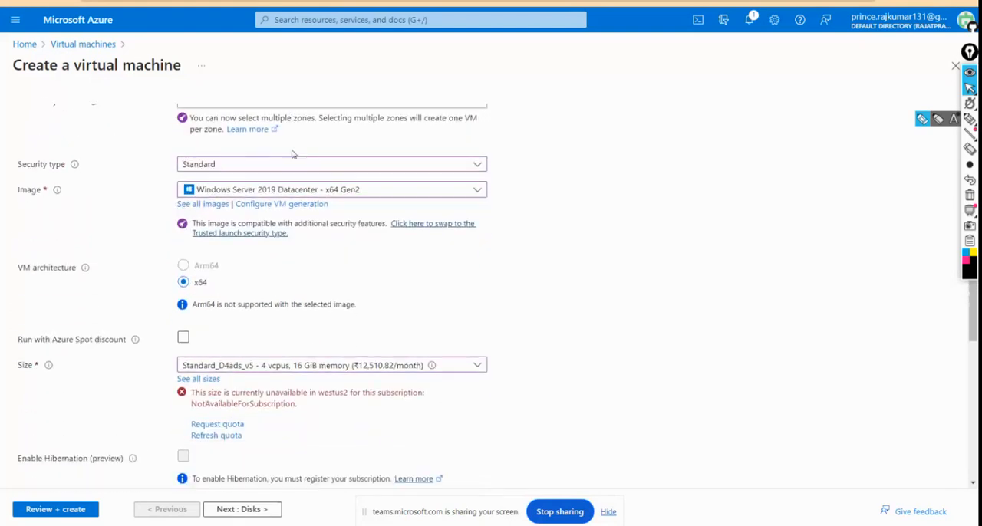
pyautogui.scroll(1, 292, 154)
pyautogui.scroll(-7, 293, 154)
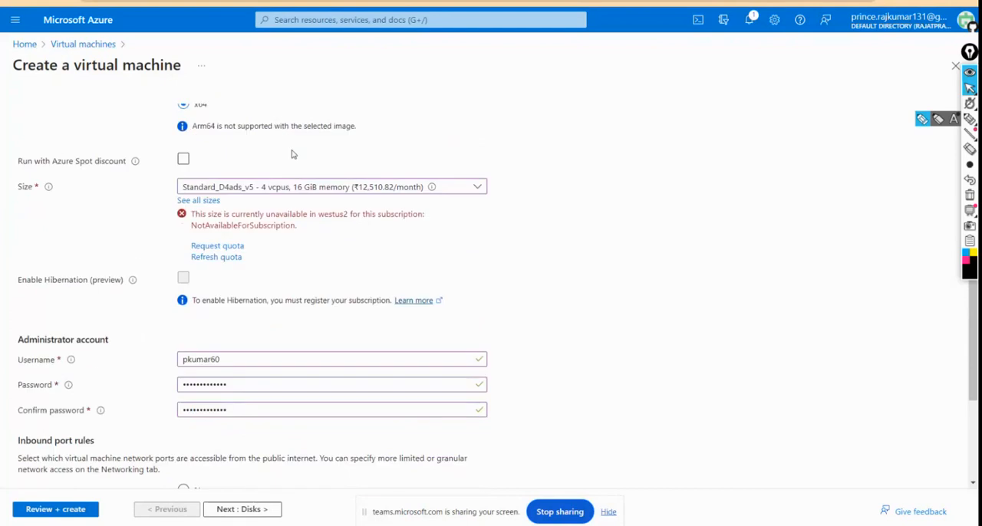
pyautogui.click(244, 190)
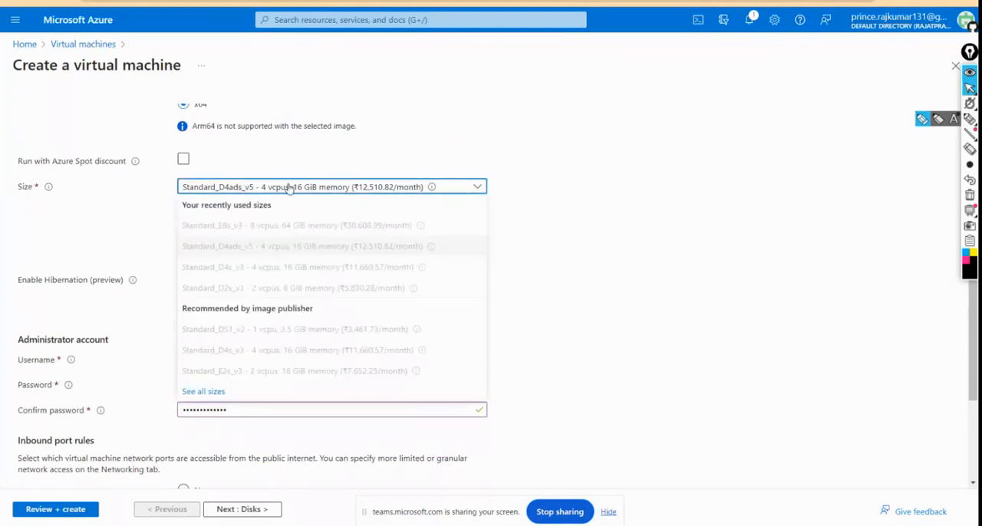
# Step: Change the virtual machine's region to (US) East US 2
pyautogui.scroll(4, 287, 189)
pyautogui.scroll(2, 286, 189)
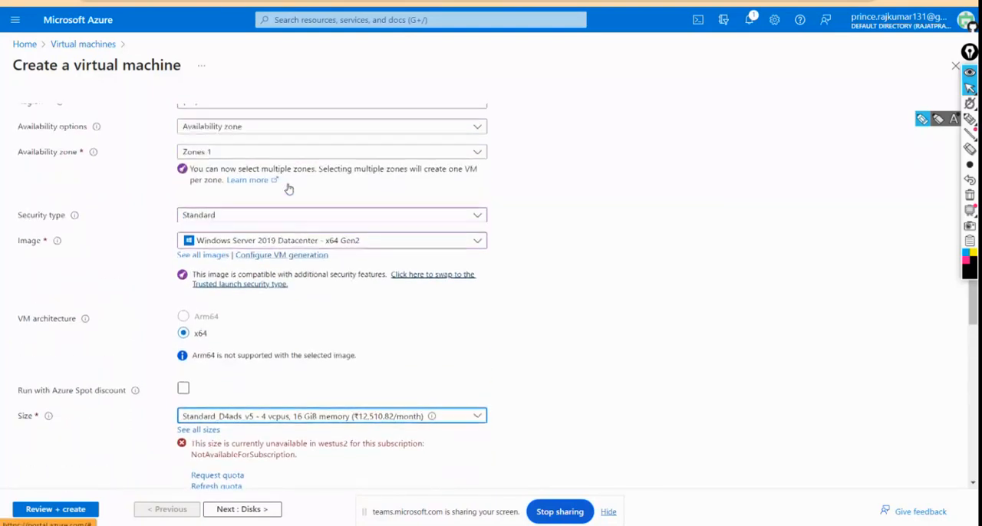
pyautogui.scroll(2, 269, 167)
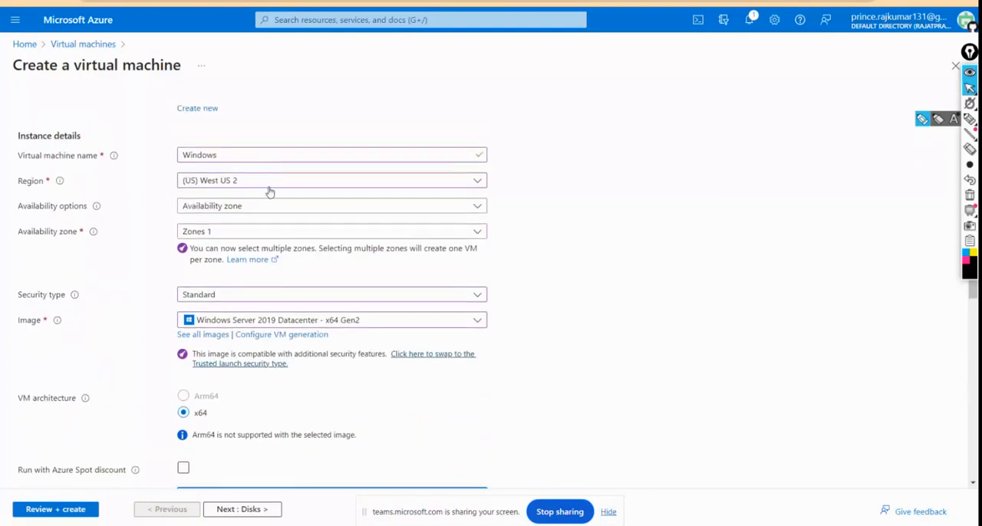
pyautogui.click(270, 186)
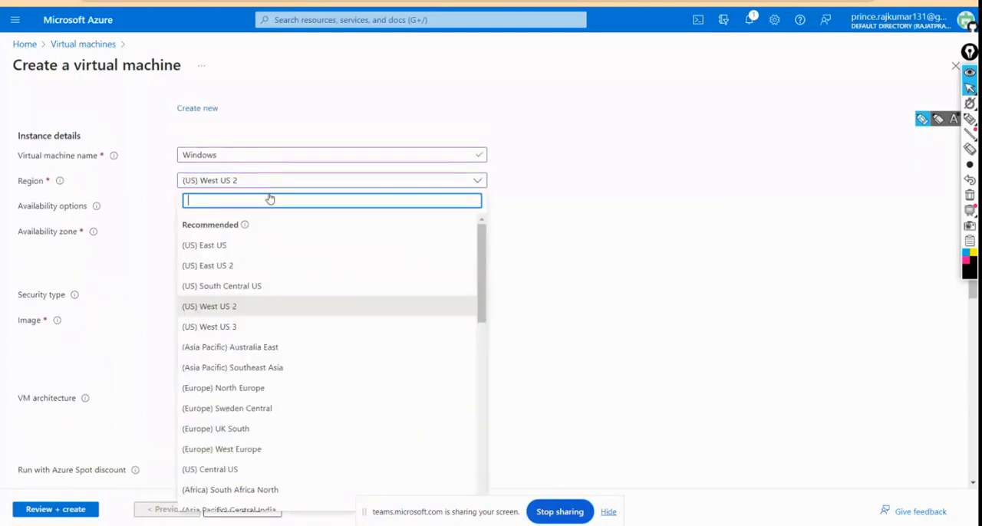
pyautogui.click(233, 264)
# Step: Set the virtual machine size to Standard_E8s_v3 with 8 vcpus and 64 GiB memory
pyautogui.scroll(-1, 160, 269)
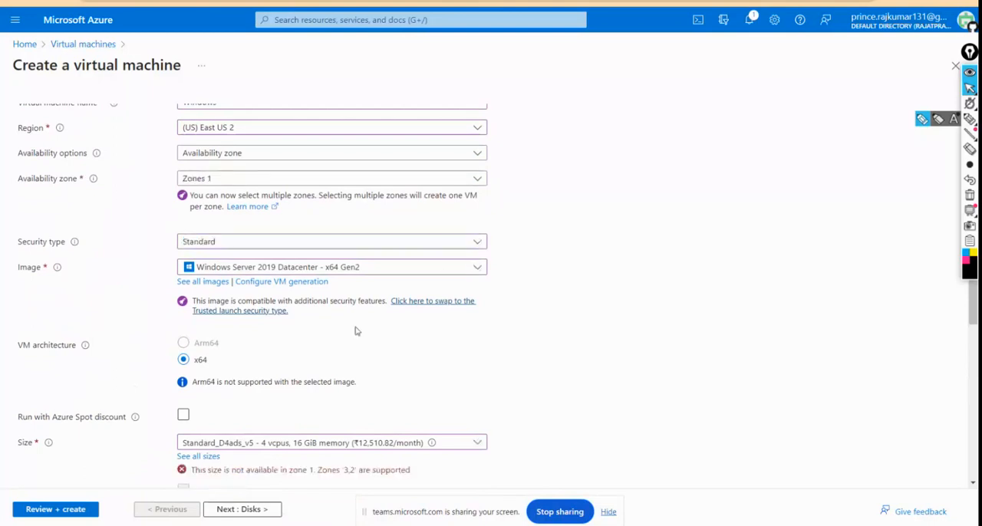
pyautogui.scroll(-1, 355, 330)
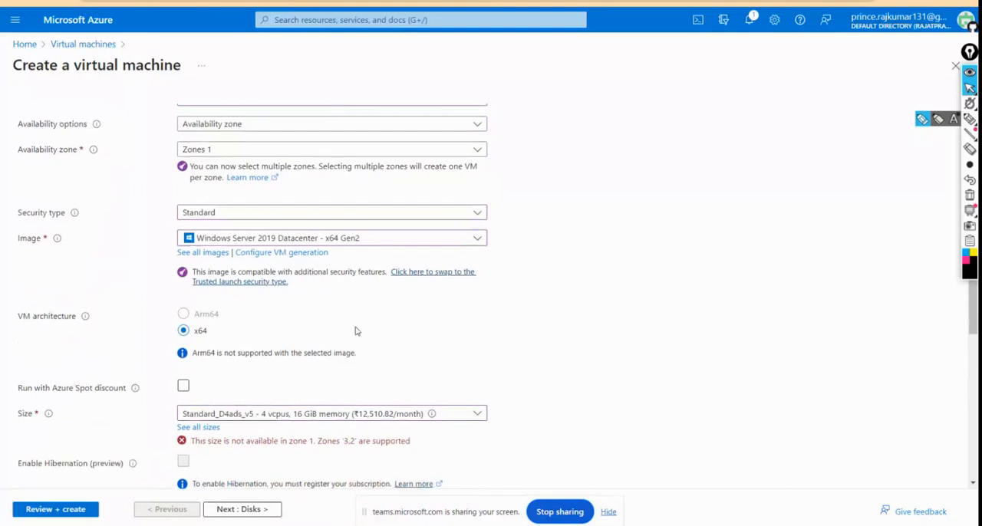
pyautogui.scroll(-5, 356, 331)
pyautogui.click(315, 256)
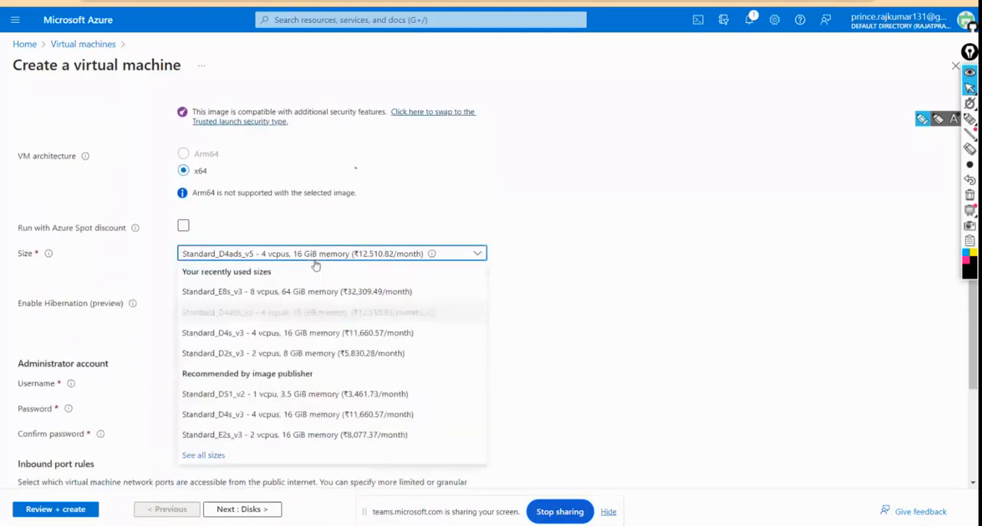
pyautogui.click(302, 293)
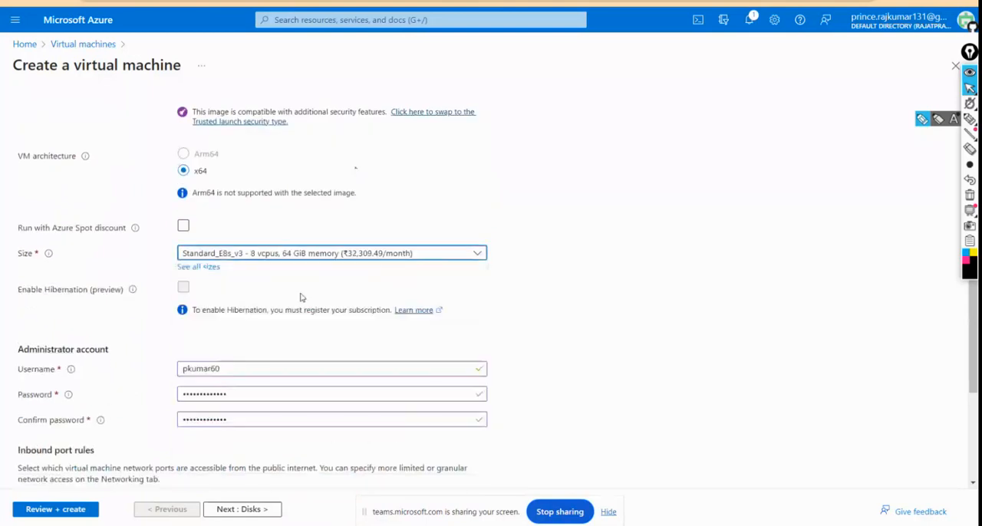
# Step: Finish the basic settings and proceed to the virtual machine's disk configuration
pyautogui.scroll(-8, 445, 296)
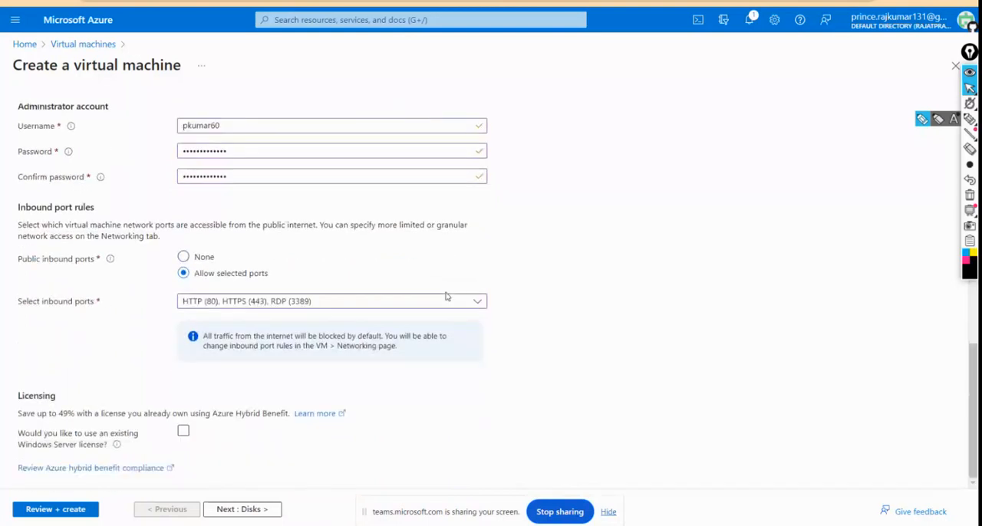
pyautogui.click(255, 514)
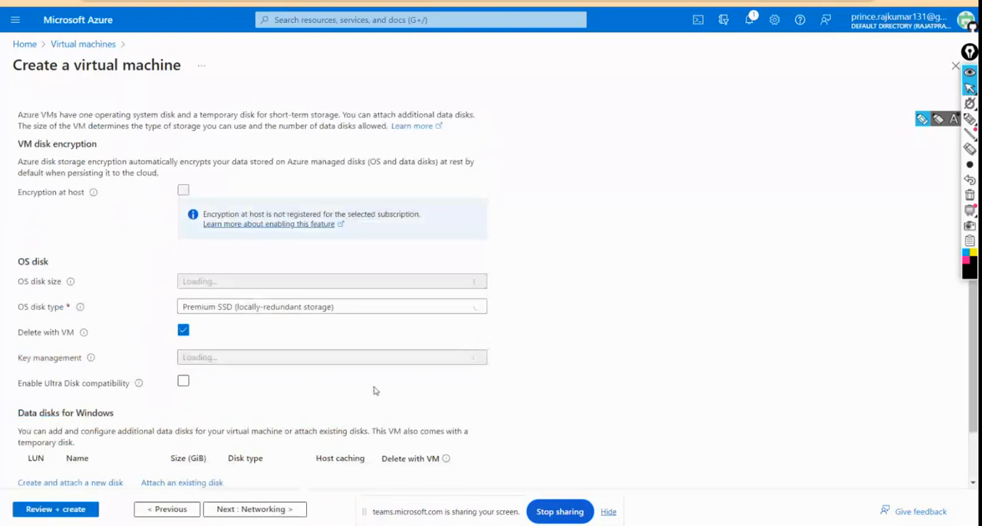
pyautogui.scroll(1, 542, 324)
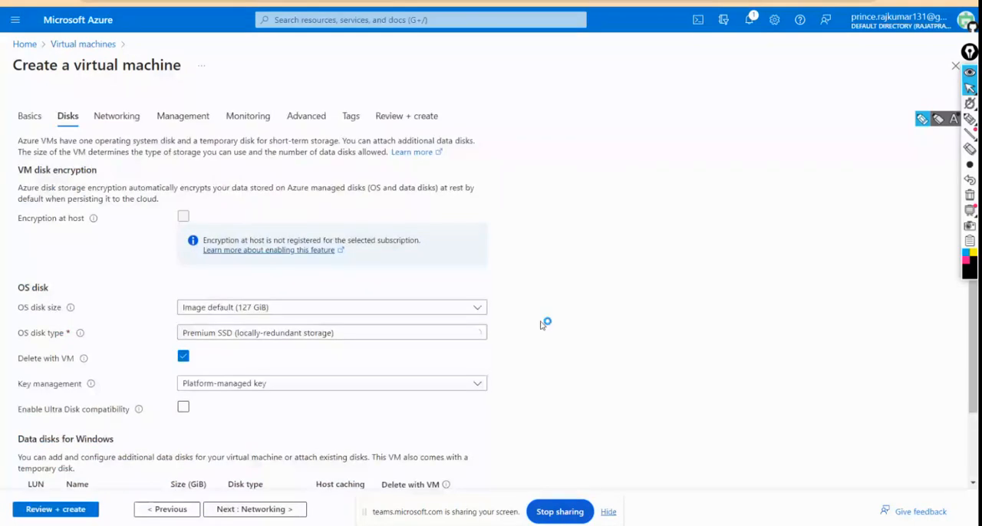
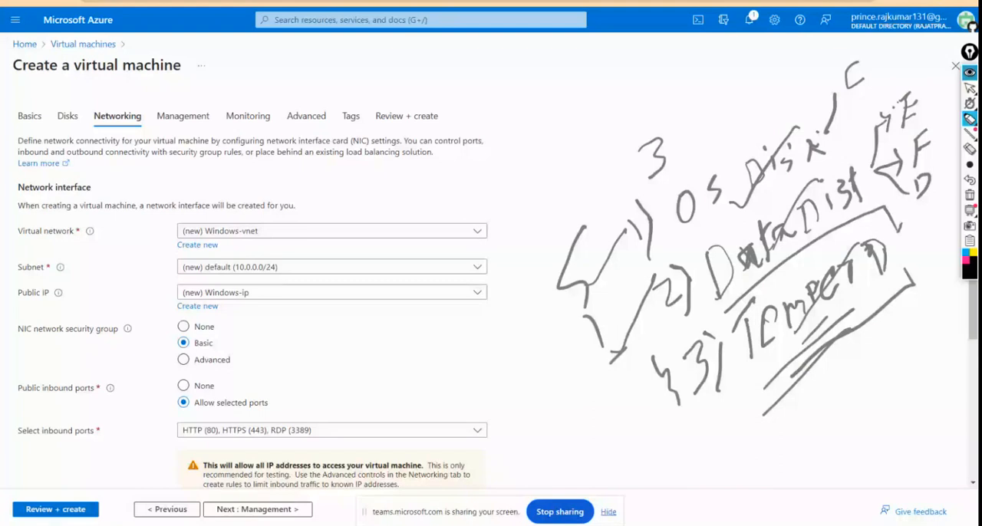
# Step: Clear the on-screen drawings, review the virtual machine's disk settings, and return to the networking settings
pyautogui.click(970, 72)
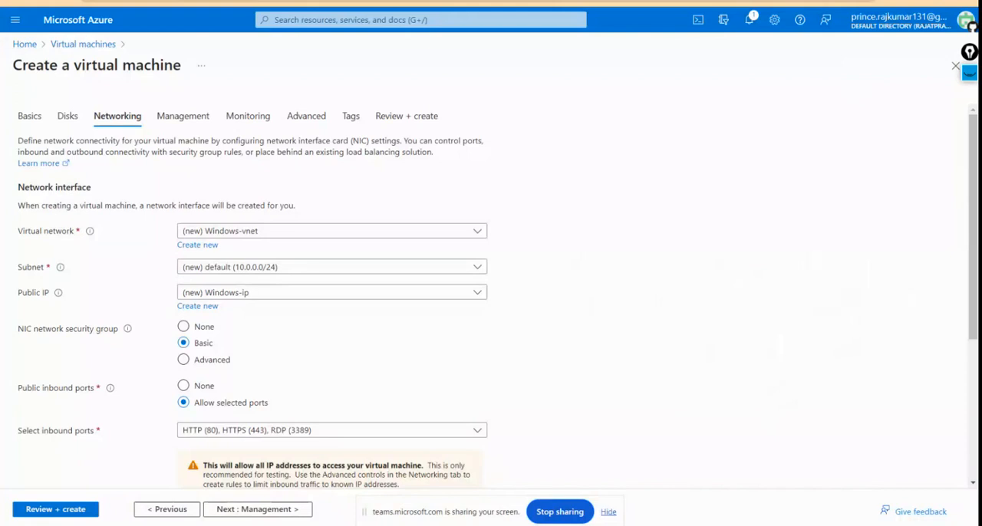
pyautogui.click(66, 116)
pyautogui.scroll(-1, 346, 309)
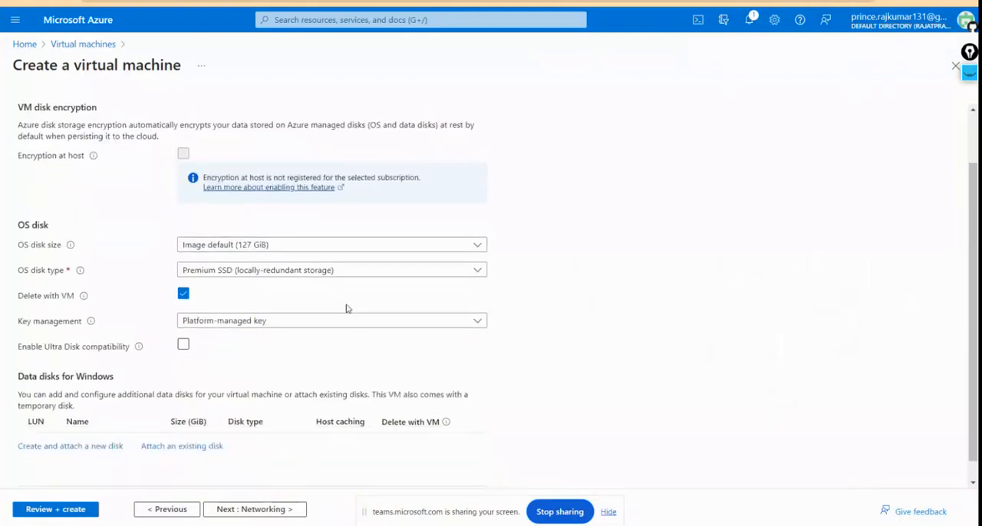
pyautogui.scroll(1, 347, 309)
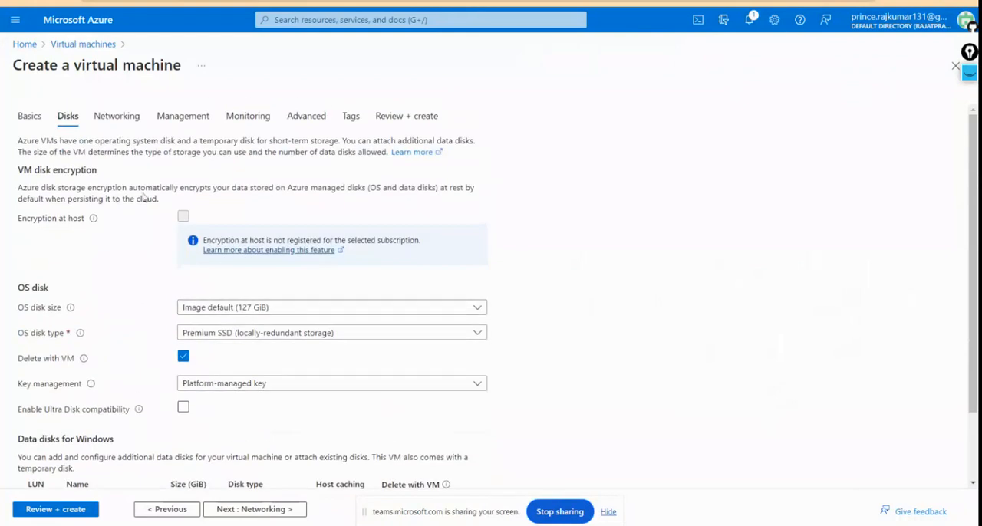
pyautogui.click(123, 123)
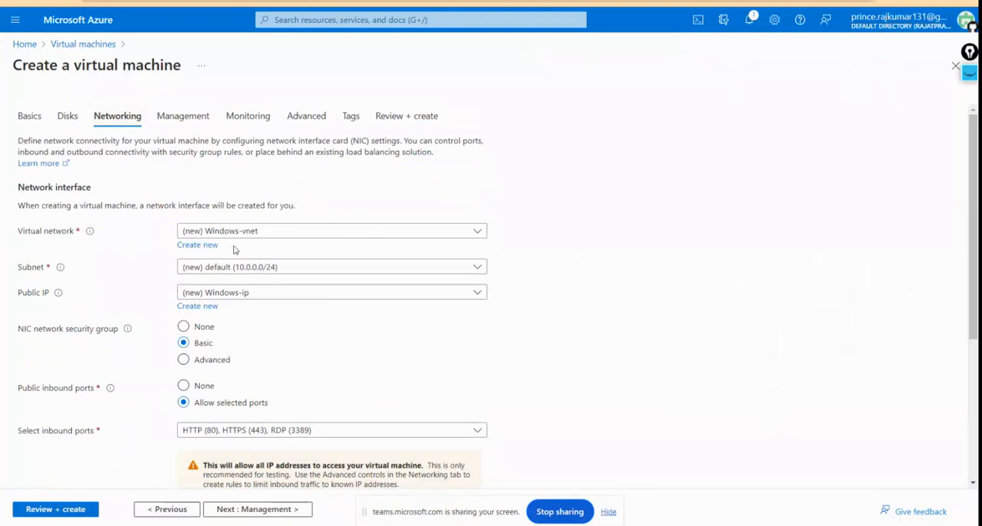
# Step: Start creating a new virtual network for the machine and name it Vnet_001
pyautogui.click(332, 232)
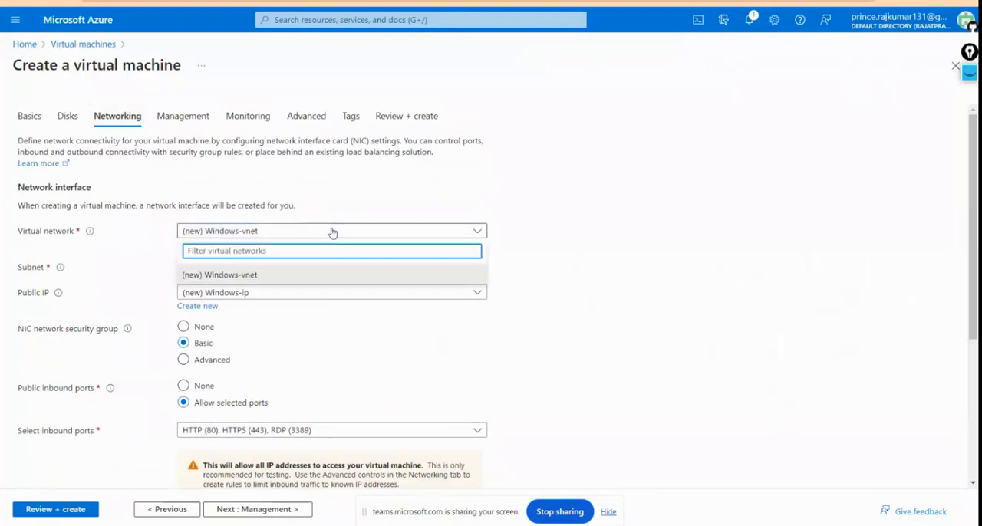
pyautogui.click(308, 201)
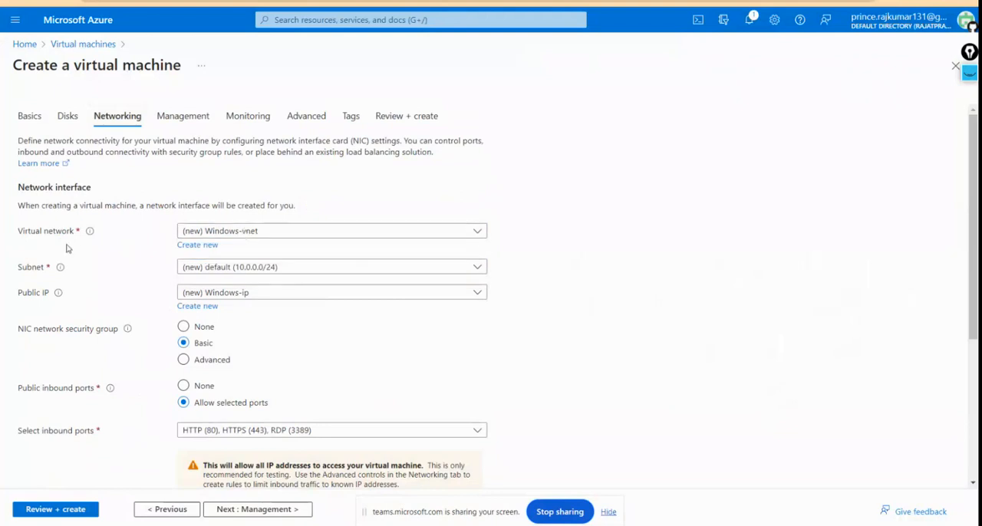
pyautogui.click(194, 249)
pyautogui.click(551, 137)
pyautogui.press('BackSpace')
pyautogui.press('BackSpace')
pyautogui.press('BackSpace')
pyautogui.press('BackSpace')
pyautogui.press('BackSpace')
pyautogui.press('BackSpace')
pyautogui.press('BackSpace')
pyautogui.press('BackSpace')
pyautogui.press('BackSpace')
pyautogui.press('BackSpace')
pyautogui.press('BackSpace')
pyautogui.press('BackSpace')
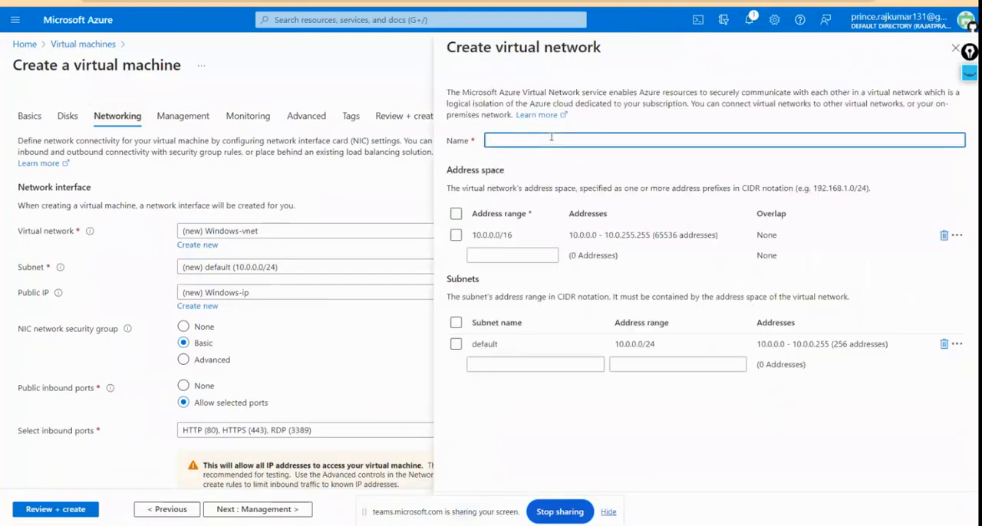
pyautogui.write('Vne')
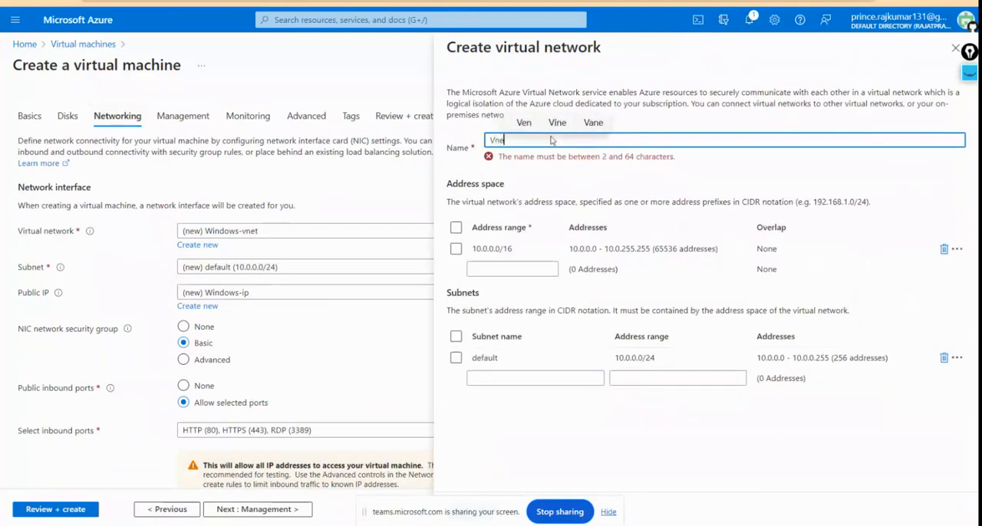
pyautogui.write('t_001')
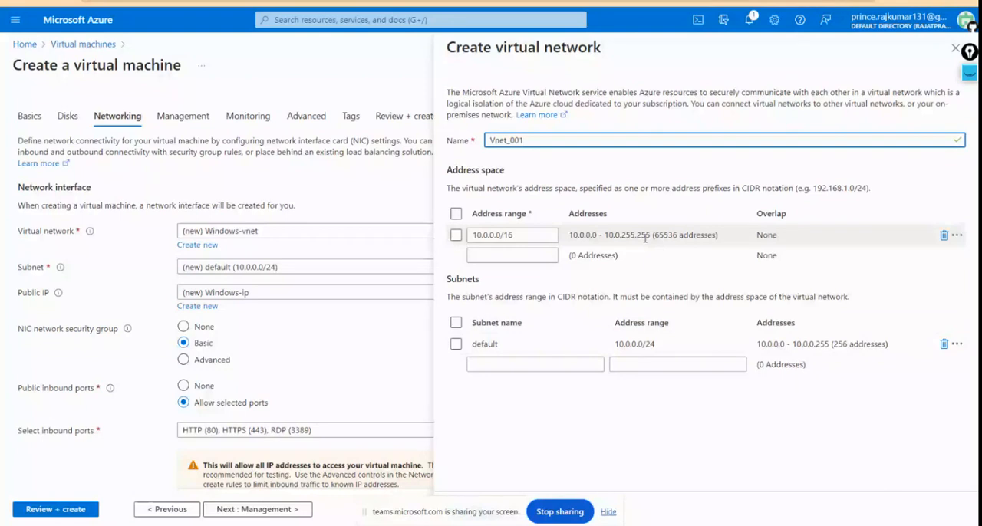
# Step: Rename the new network's default subnet to Sub_001 and save the virtual network
pyautogui.click(504, 345)
pyautogui.press('BackSpace')
pyautogui.press('BackSpace')
pyautogui.press('BackSpace')
pyautogui.press('BackSpace')
pyautogui.press('BackSpace')
pyautogui.press('BackSpace')
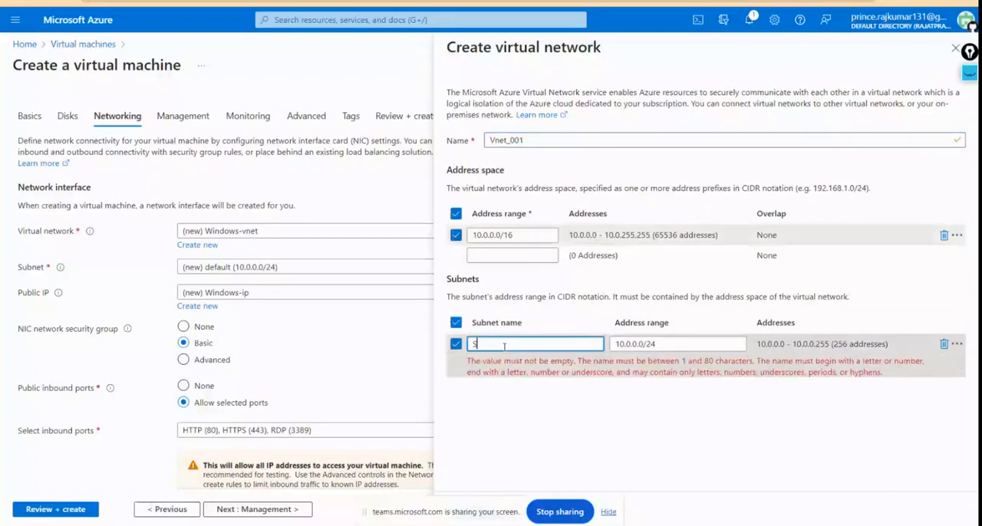
pyautogui.write('Sub')
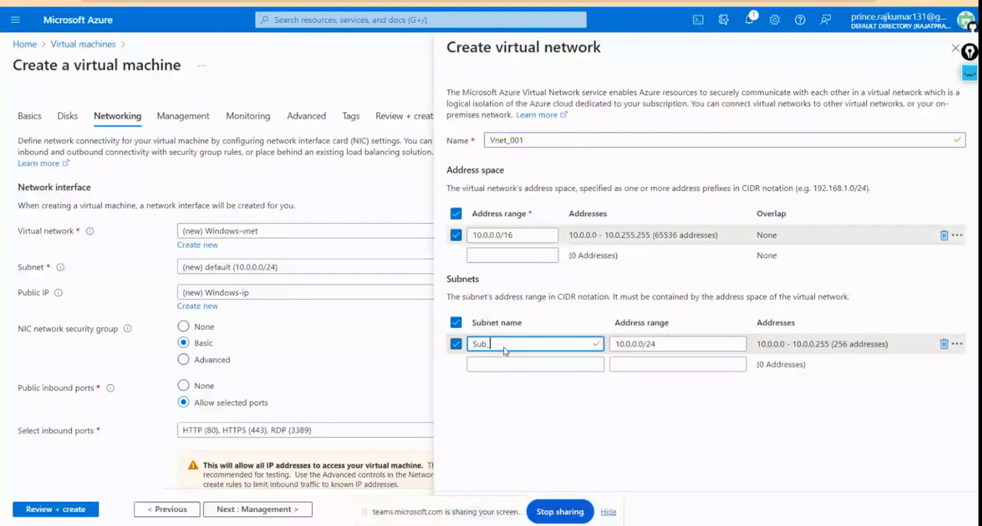
pyautogui.write('_001')
pyautogui.click(650, 451)
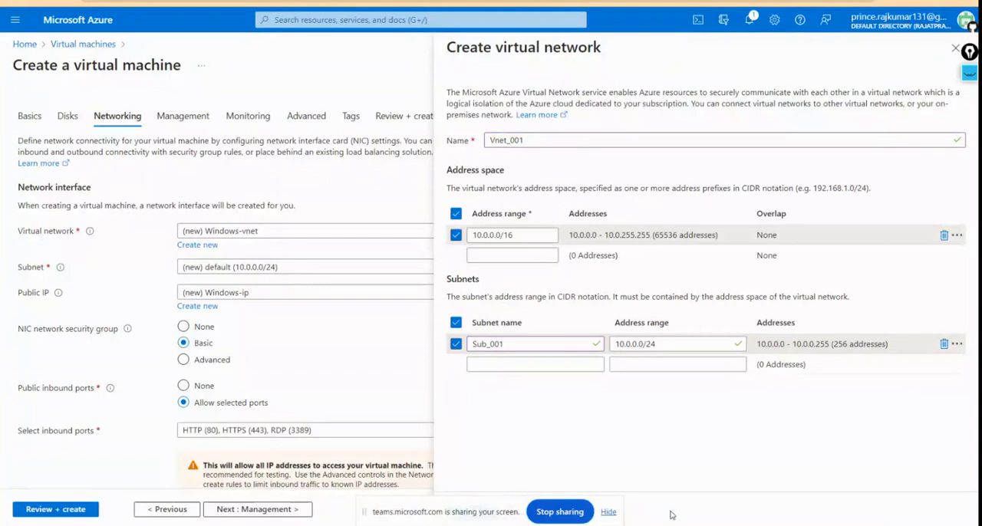
pyautogui.moveTo(454, 511); pyautogui.dragTo(300, 409)
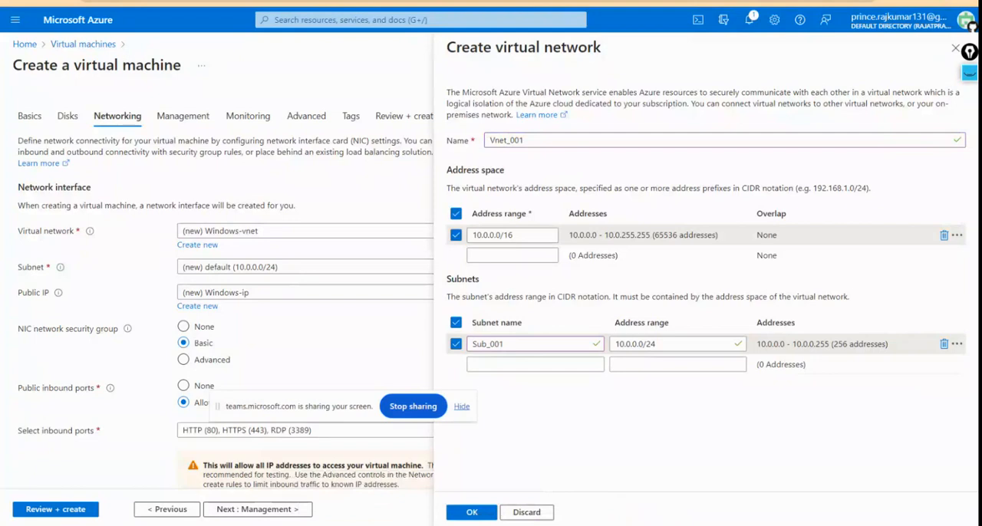
pyautogui.click(473, 519)
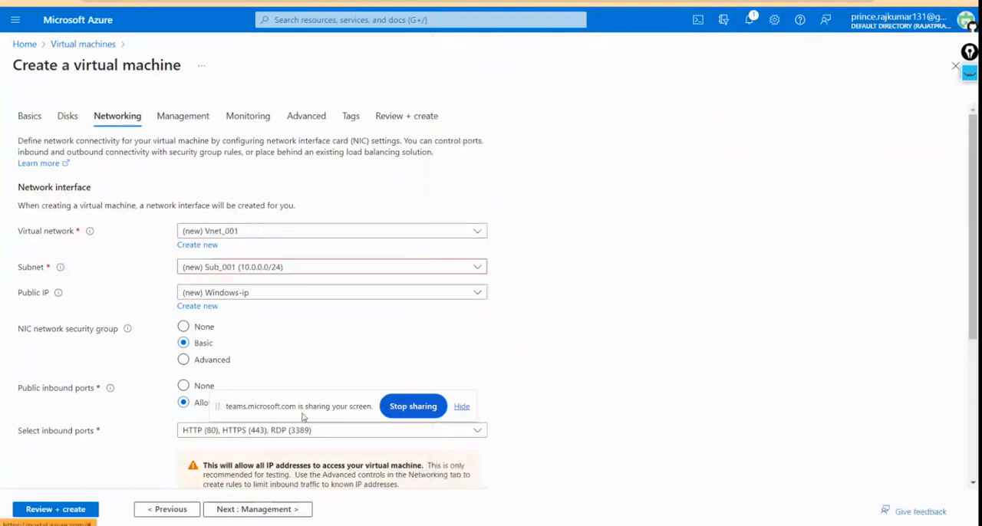
pyautogui.moveTo(308, 403); pyautogui.dragTo(775, 379)
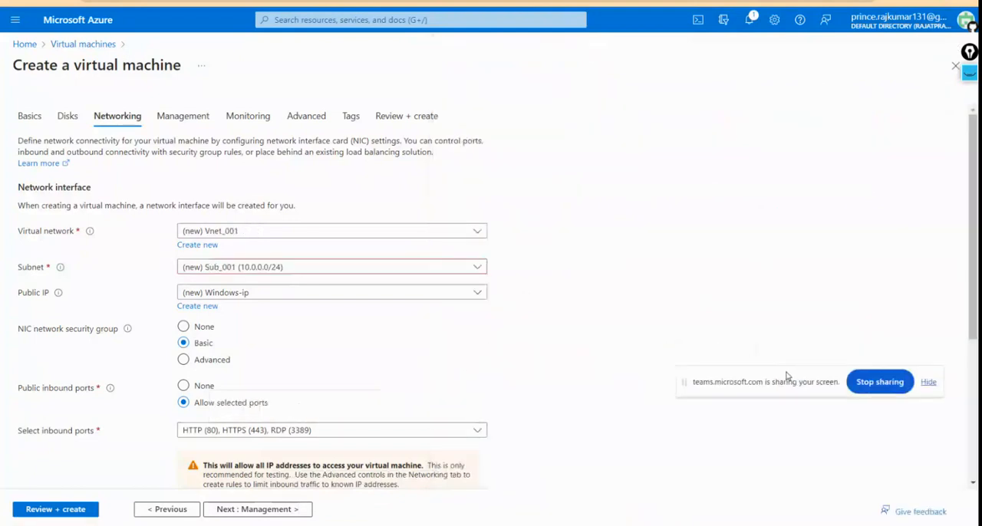
# Step: Create the public IP address Windows-ip with its routing preference set to Internet
pyautogui.scroll(-1, 348, 372)
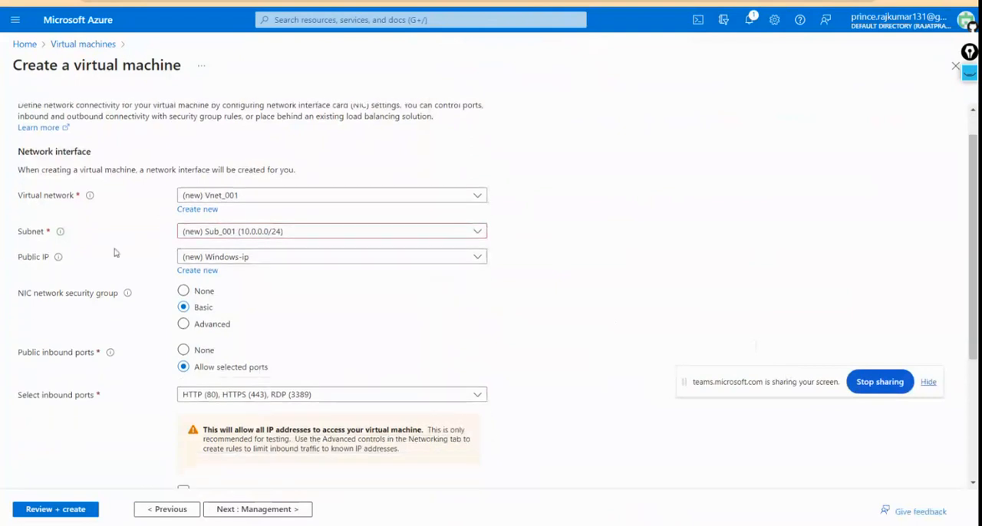
pyautogui.click(236, 262)
pyautogui.click(235, 262)
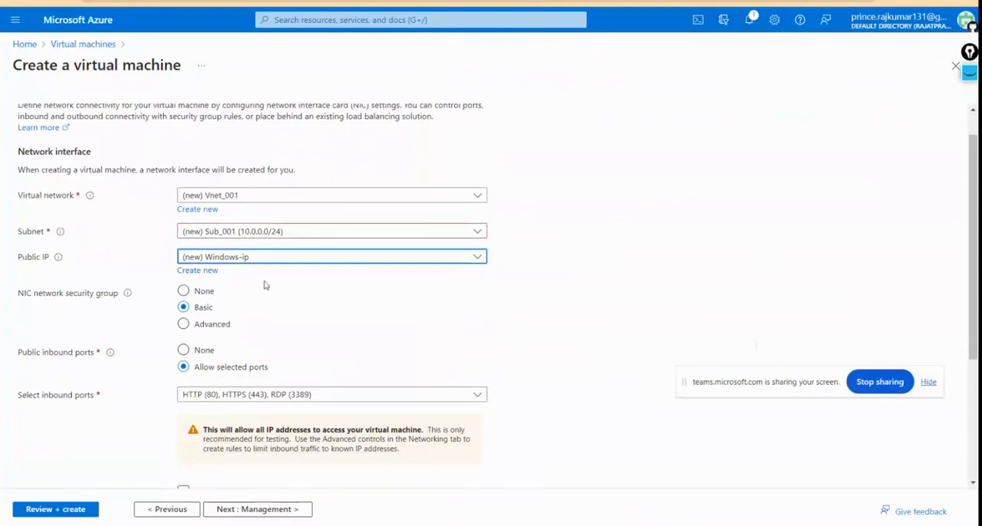
pyautogui.click(198, 274)
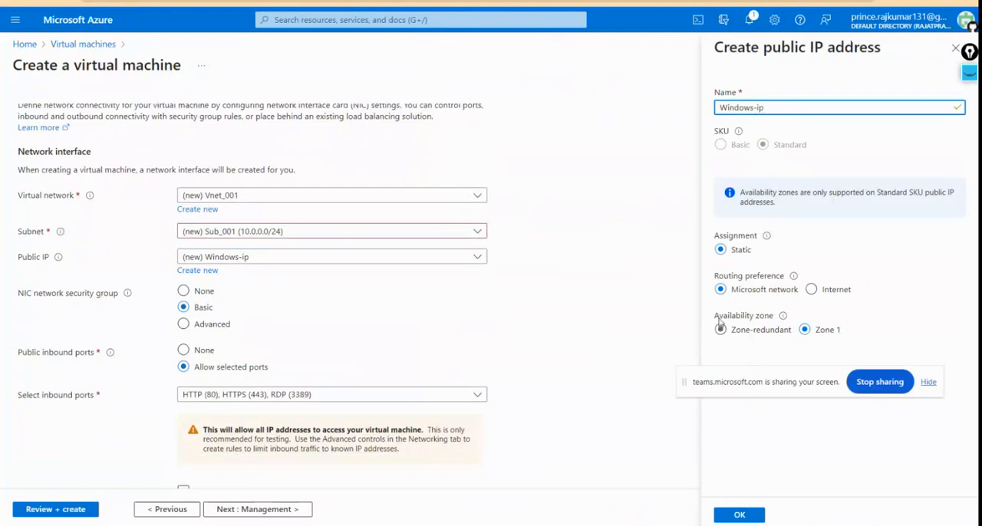
pyautogui.click(810, 289)
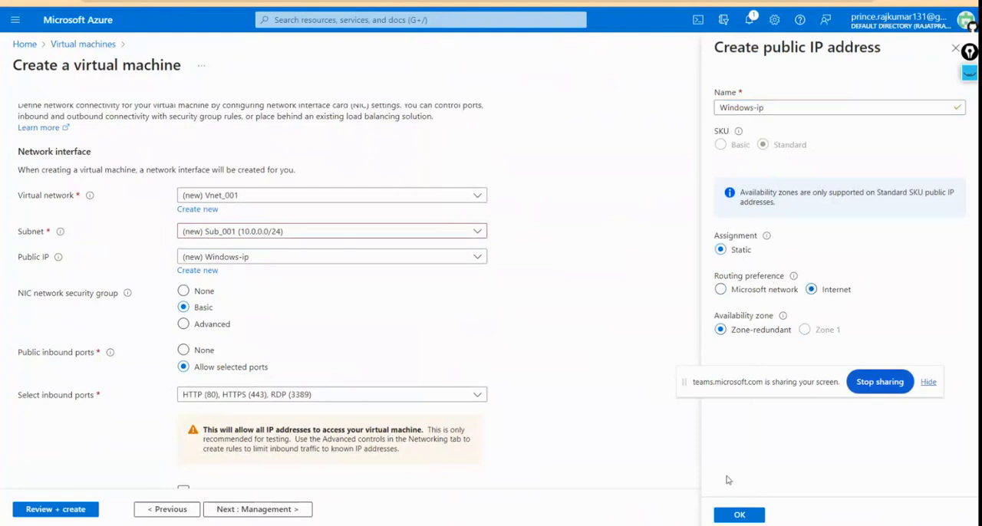
pyautogui.click(727, 520)
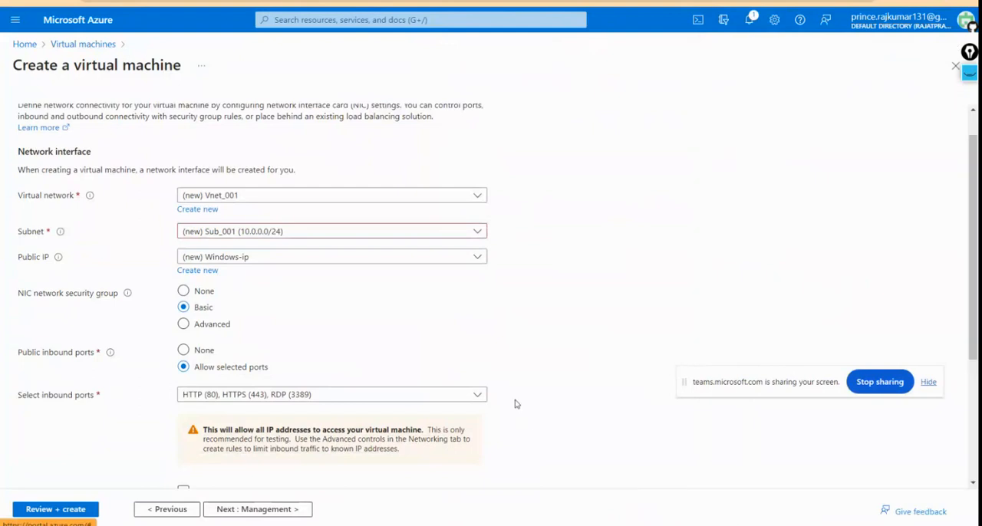
# Step: Try the Advanced option for the NIC network security group and return the setting to Basic
pyautogui.scroll(-3, 516, 404)
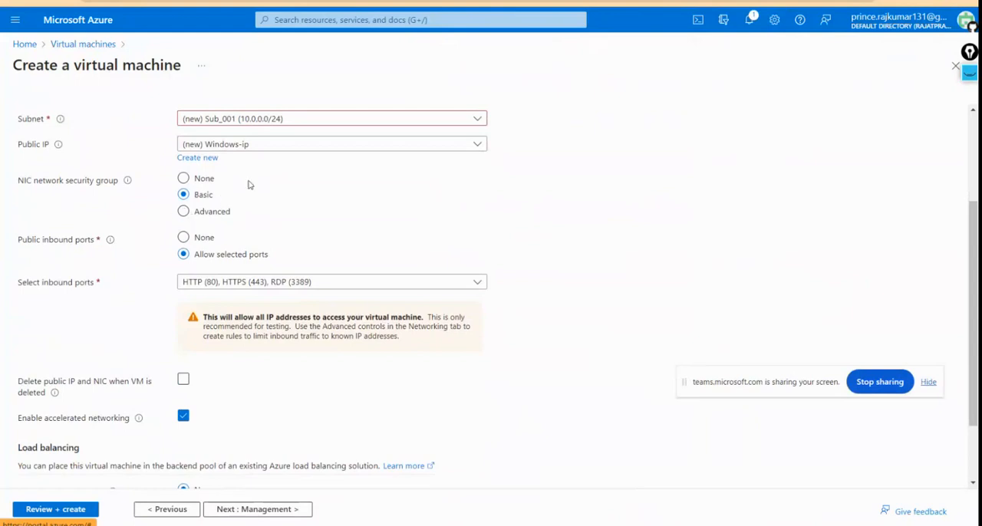
pyautogui.scroll(2, 248, 186)
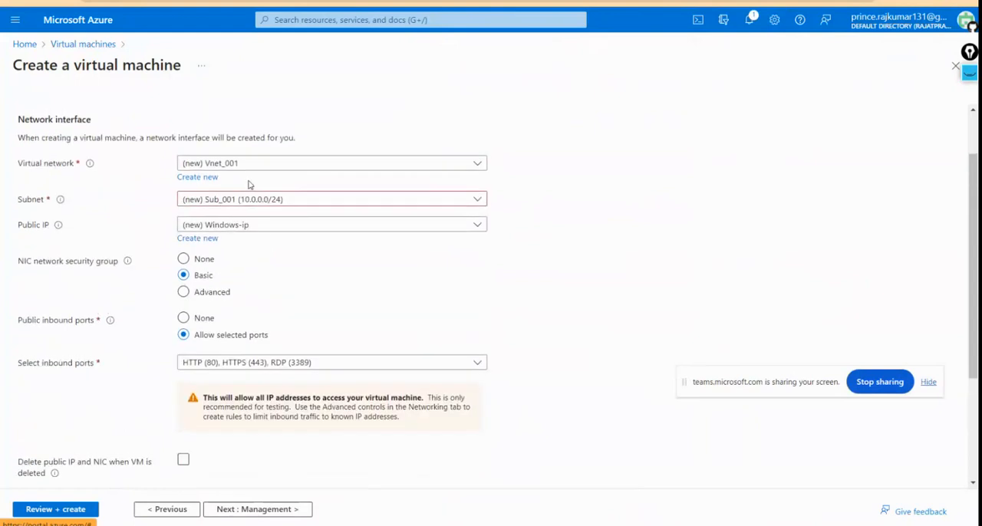
pyautogui.click(183, 293)
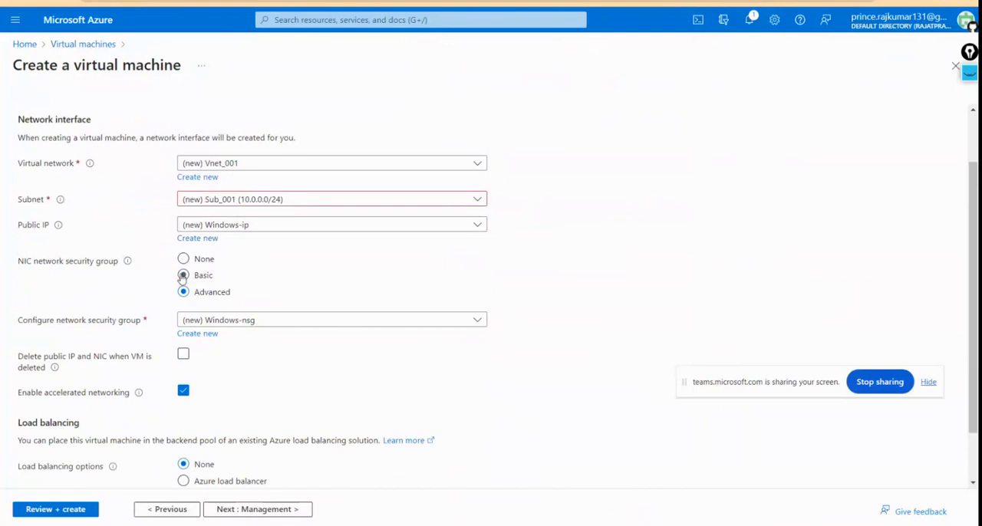
pyautogui.click(184, 276)
# Step: Check which ports can be selected as public inbound ports for the virtual machine
pyautogui.scroll(-2, 274, 271)
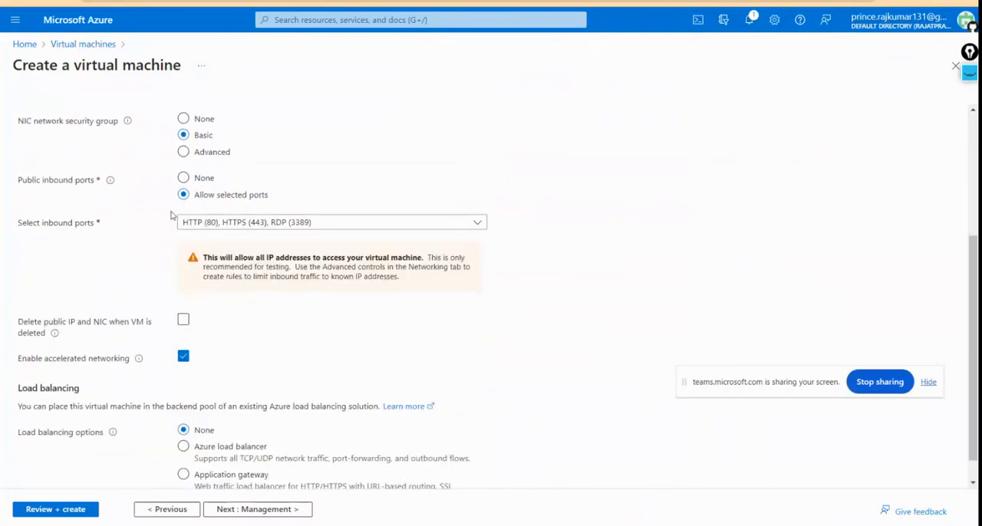
pyautogui.click(225, 226)
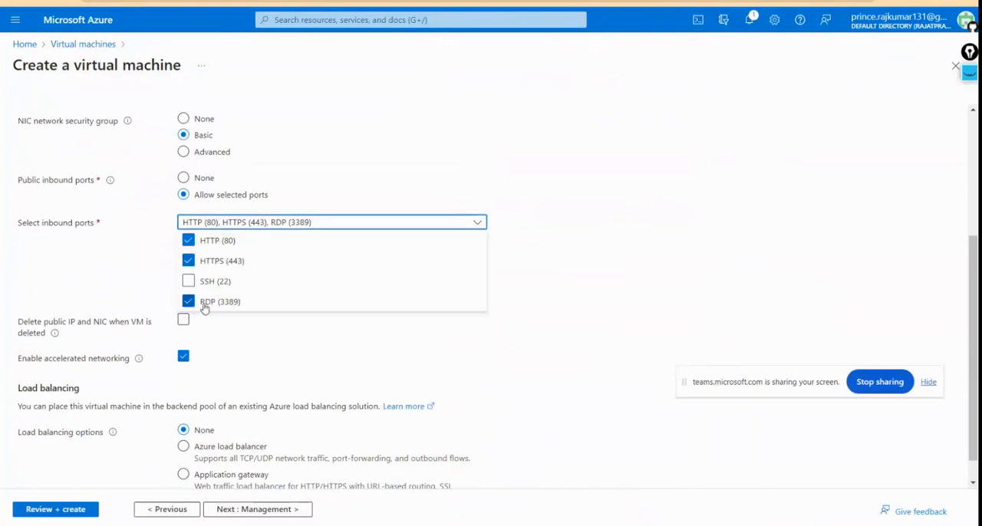
pyautogui.click(159, 296)
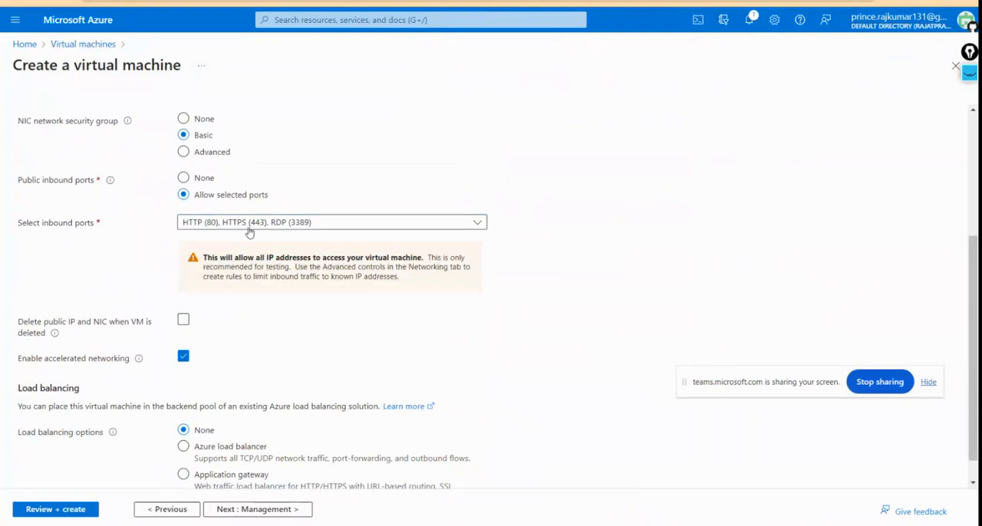
pyautogui.click(249, 228)
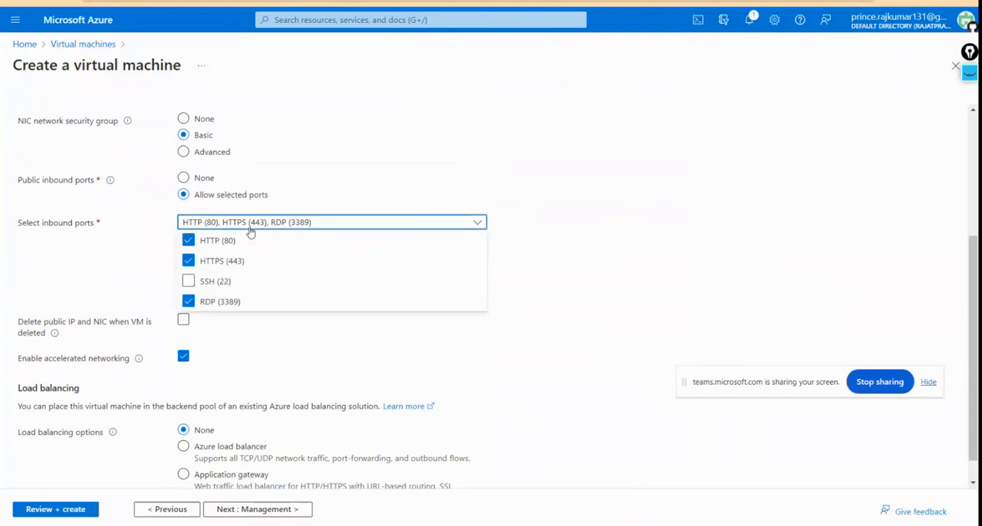
pyautogui.click(132, 283)
# Step: Review the networking settings from virtual network to load balancing and proceed to the virtual machine's management settings
pyautogui.scroll(-1, 123, 295)
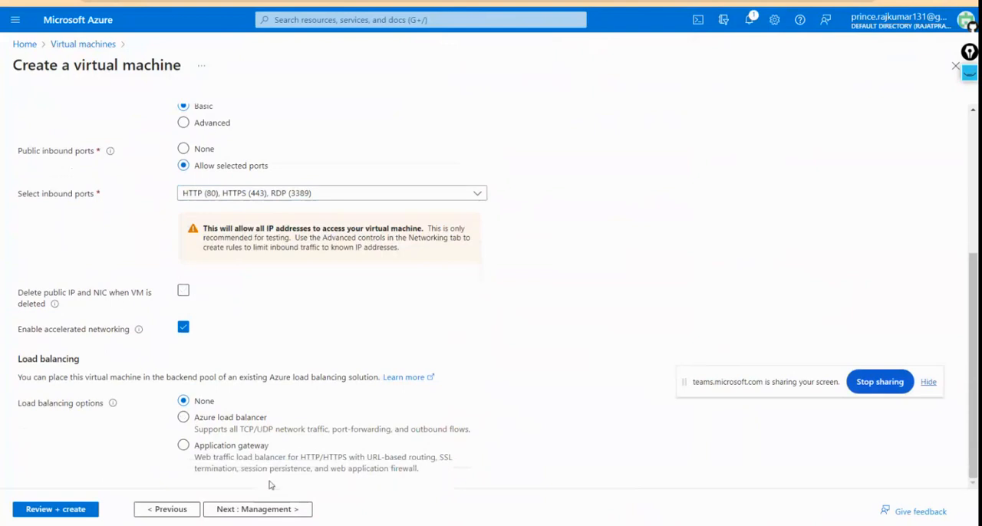
pyautogui.scroll(3, 325, 357)
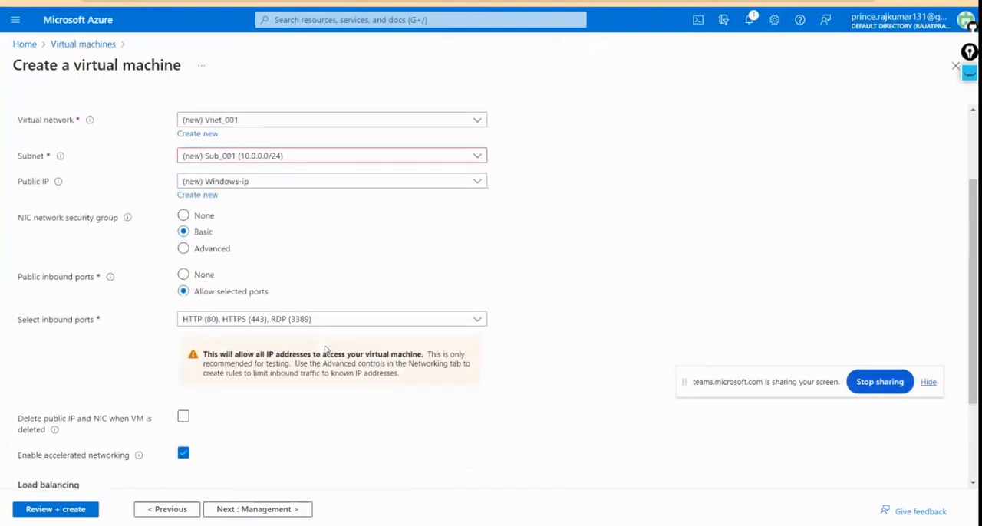
pyautogui.scroll(1, 325, 350)
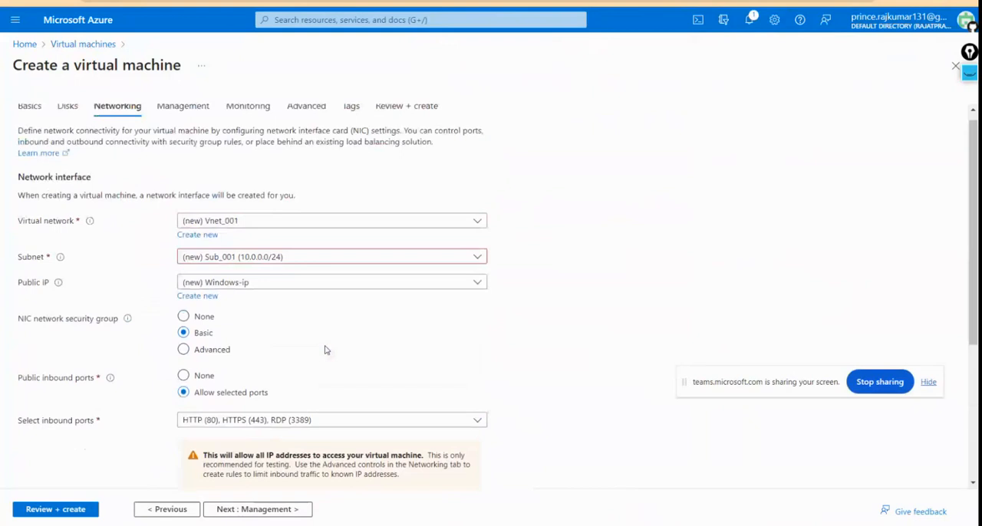
pyautogui.scroll(-1, 326, 349)
pyautogui.scroll(-3, 325, 349)
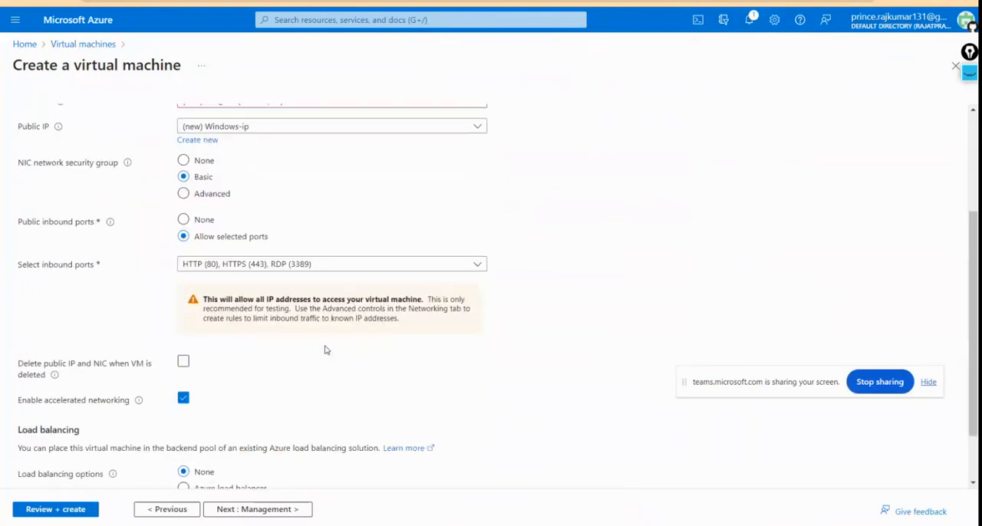
pyautogui.scroll(-1, 325, 349)
pyautogui.scroll(-1, 325, 351)
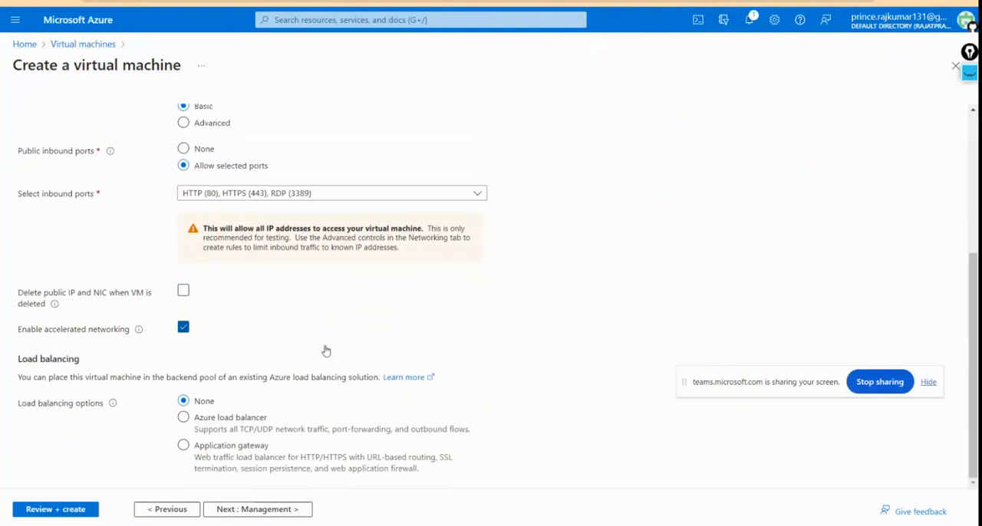
pyautogui.scroll(2, 325, 350)
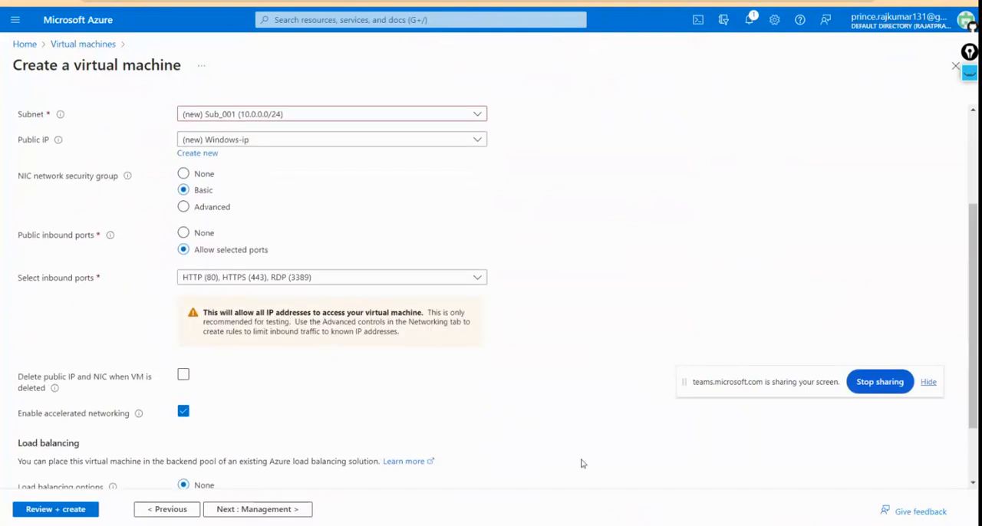
pyautogui.moveTo(606, 524)
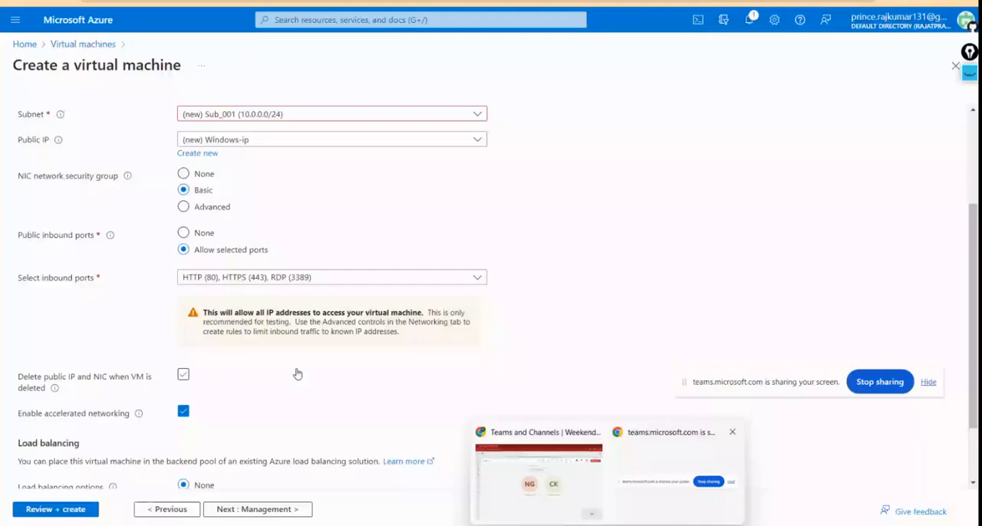
pyautogui.click(281, 508)
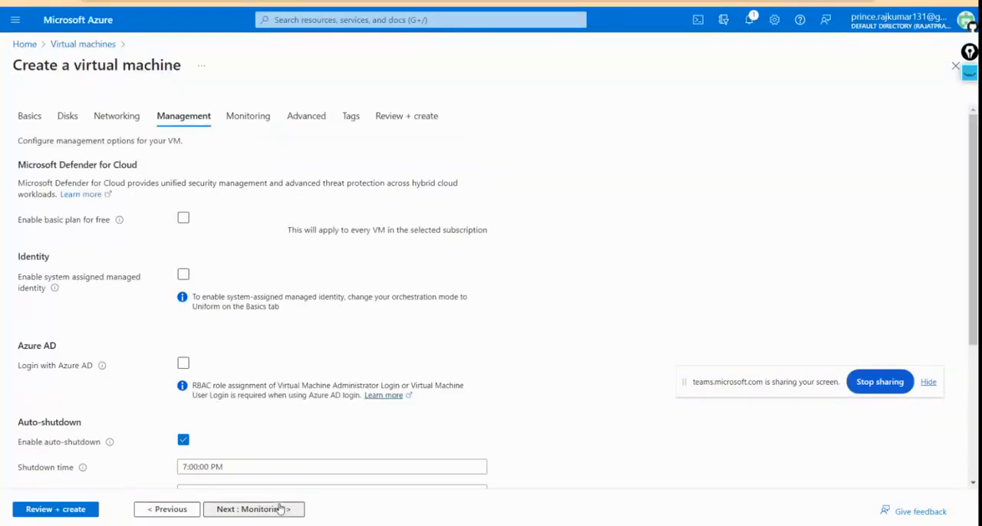
# Step: Keep the default monitoring and advanced settings and submit the virtual machine configuration for final validation
pyautogui.click(281, 509)
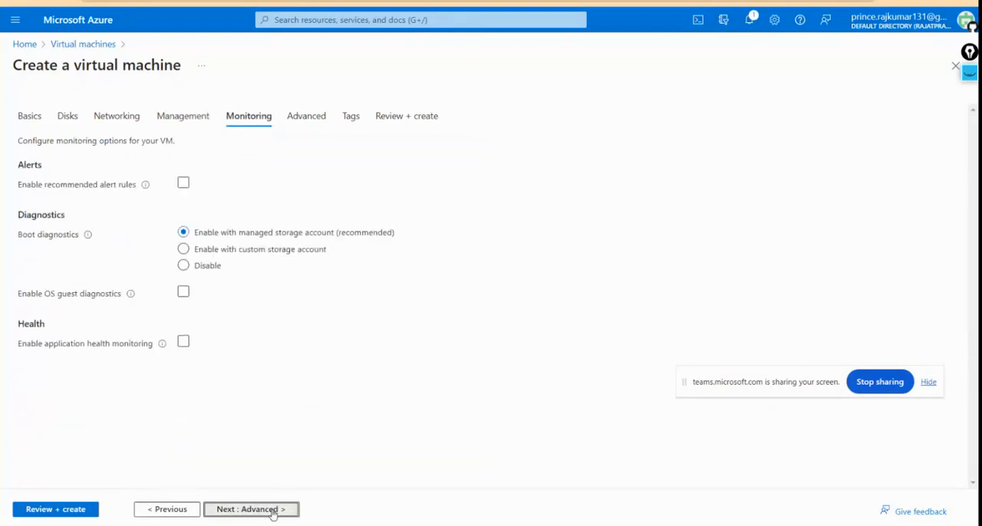
pyautogui.click(281, 508)
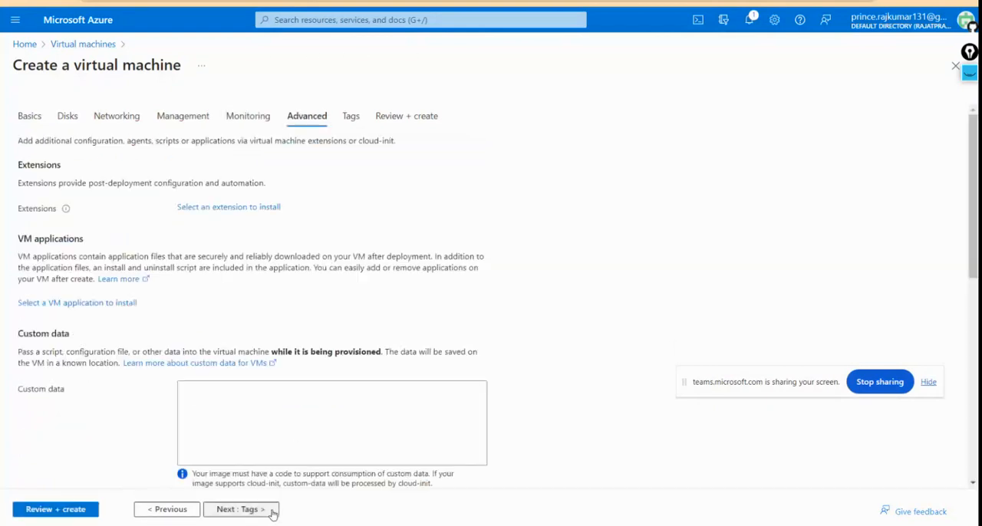
pyautogui.click(58, 509)
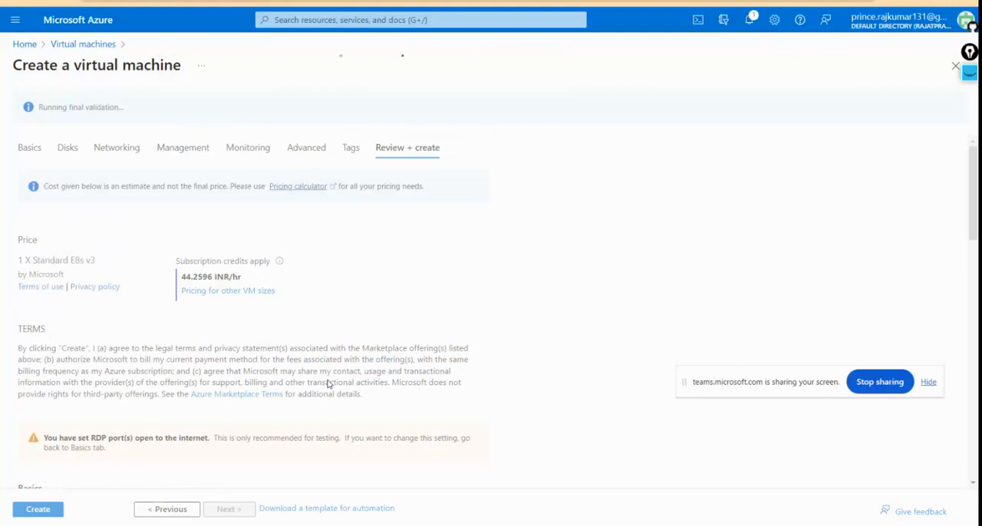
# Step: Review the configuration summary from the basics to the advanced settings and create the virtual machine
pyautogui.scroll(-1, 181, 384)
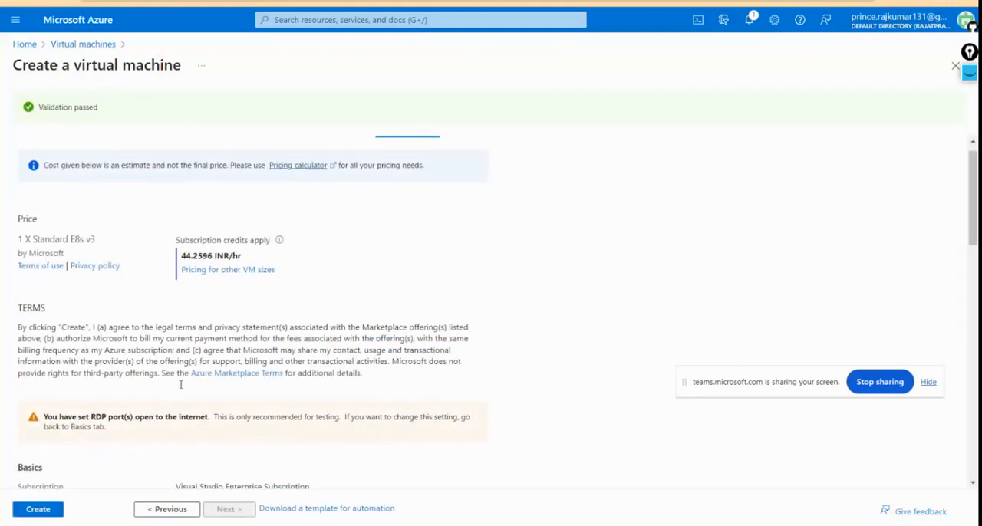
pyautogui.scroll(1, 181, 384)
pyautogui.scroll(-7, 181, 385)
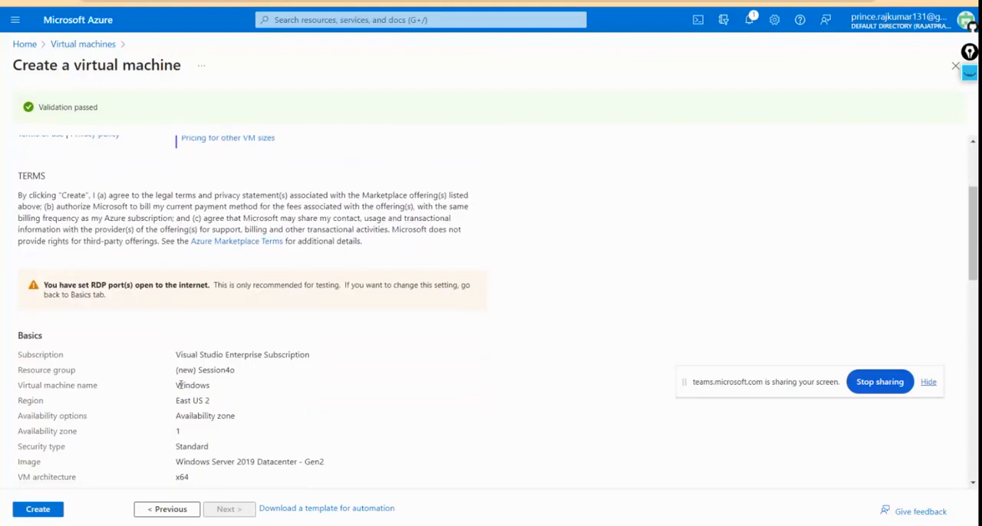
pyautogui.scroll(-5, 179, 385)
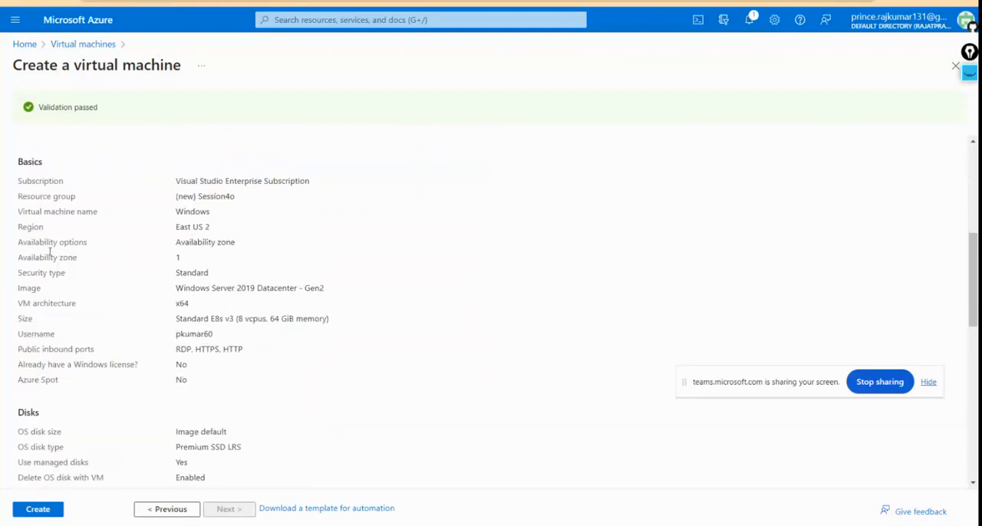
pyautogui.scroll(-2, 156, 312)
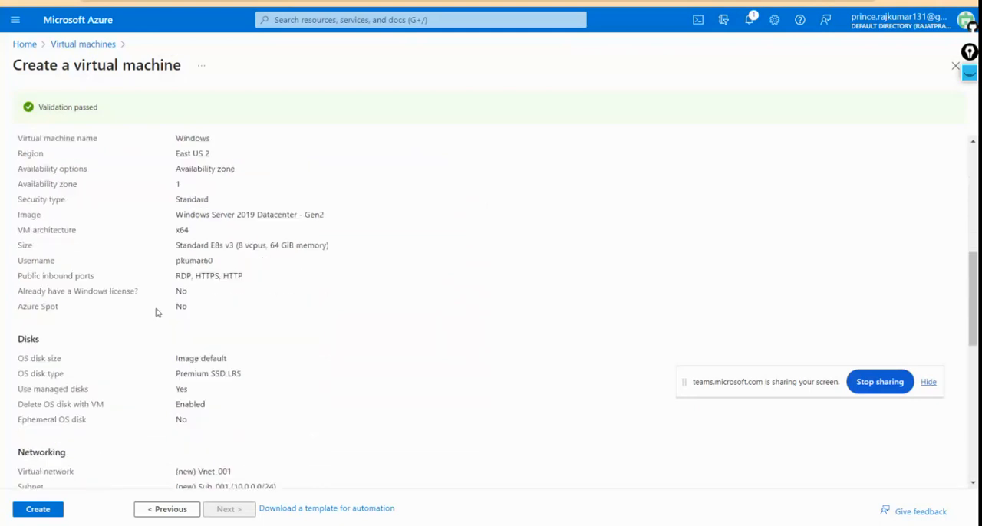
pyautogui.scroll(-13, 156, 313)
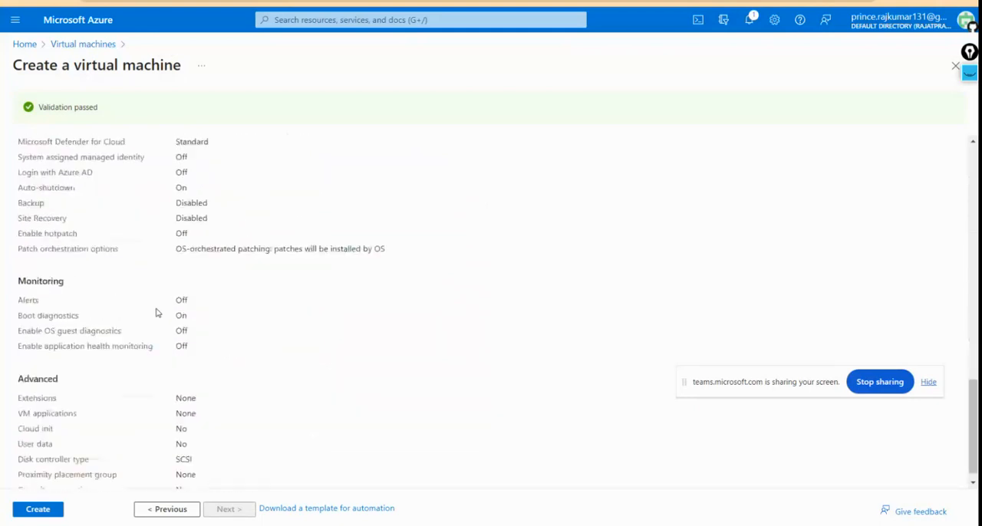
pyautogui.scroll(-1, 157, 313)
pyautogui.scroll(20, 157, 313)
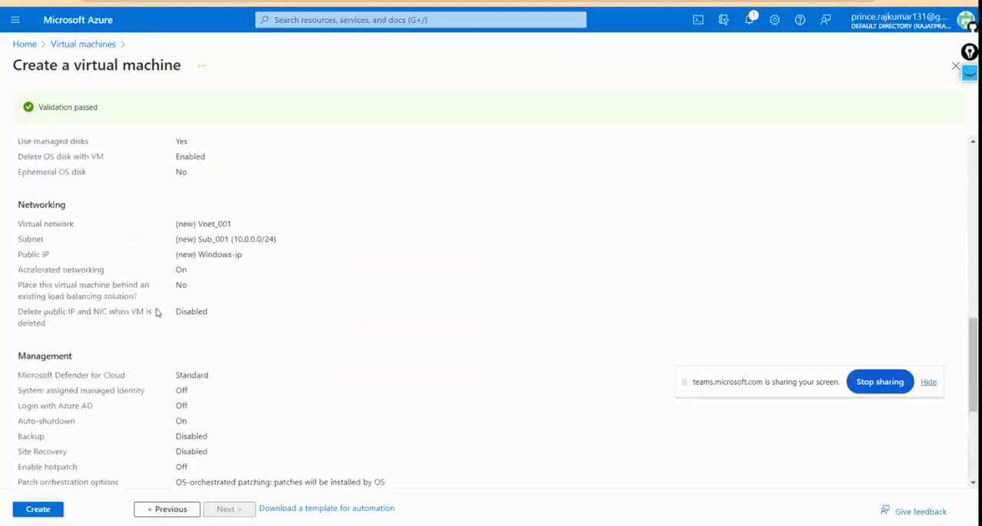
pyautogui.scroll(5, 156, 312)
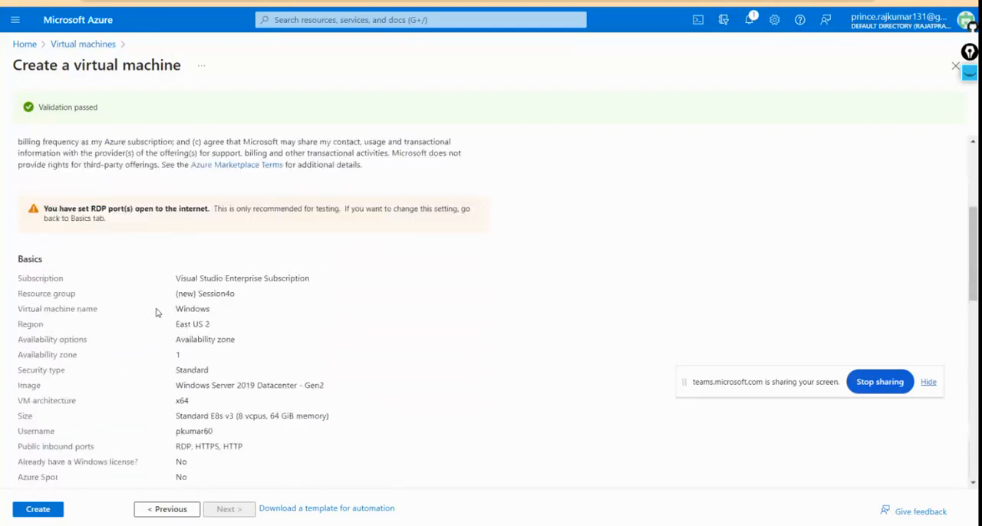
pyautogui.scroll(-7, 157, 312)
pyautogui.click(38, 510)
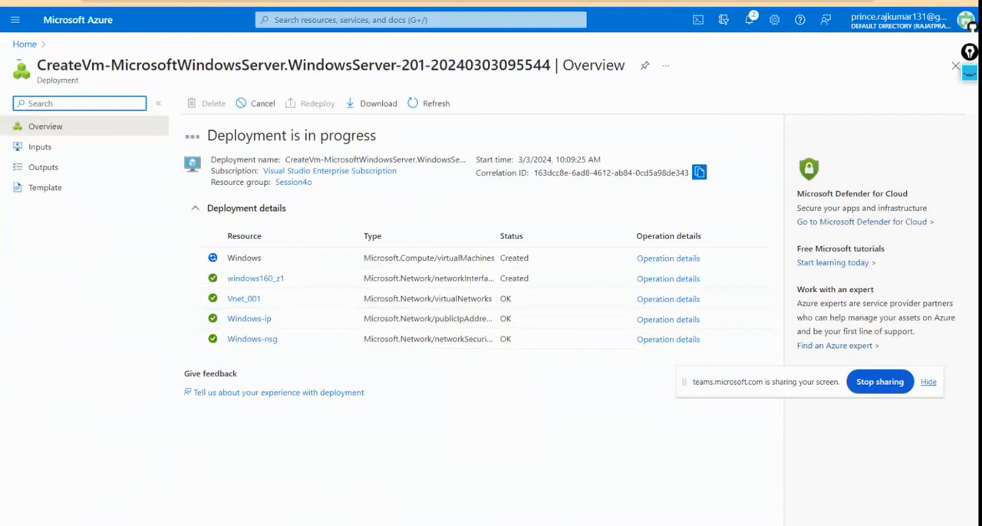
pyautogui.click(606, 525)
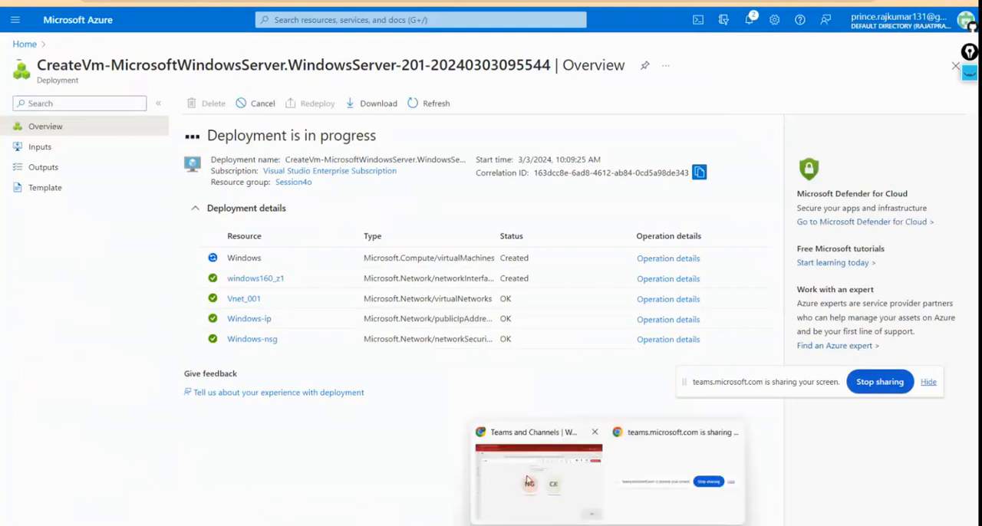
pyautogui.moveTo(527, 480)
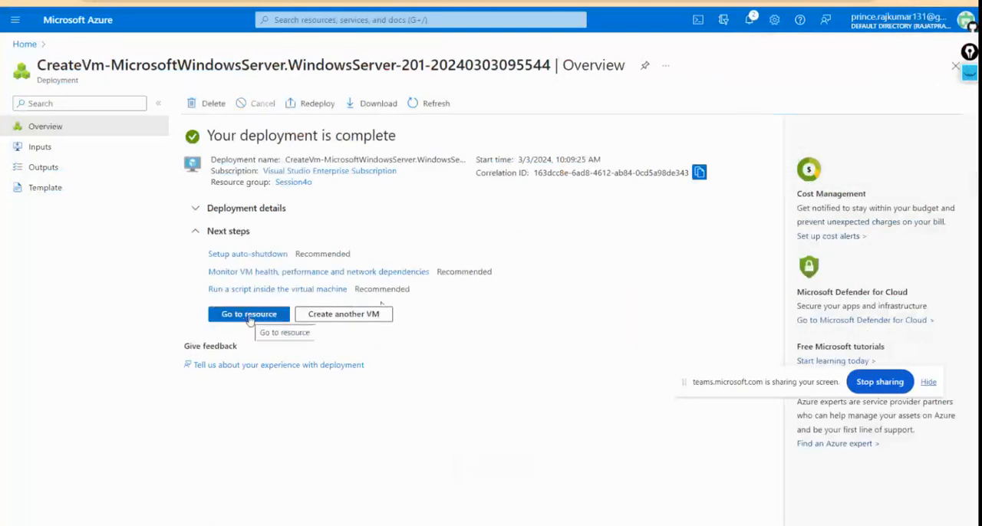
# Step: Open the deployed Windows virtual machine and deploy the Bastion host Vnet_001-bastion for it with the proposed settings
pyautogui.click(249, 315)
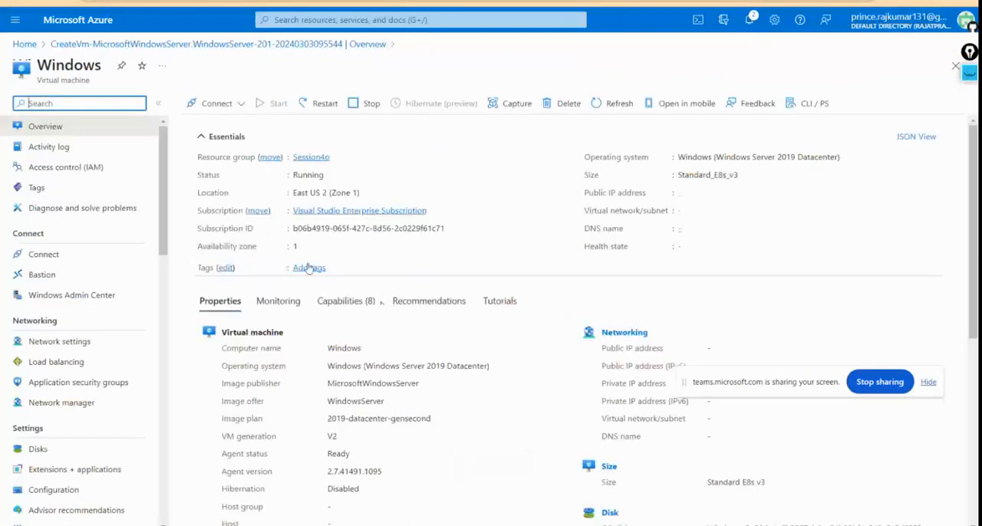
pyautogui.click(238, 105)
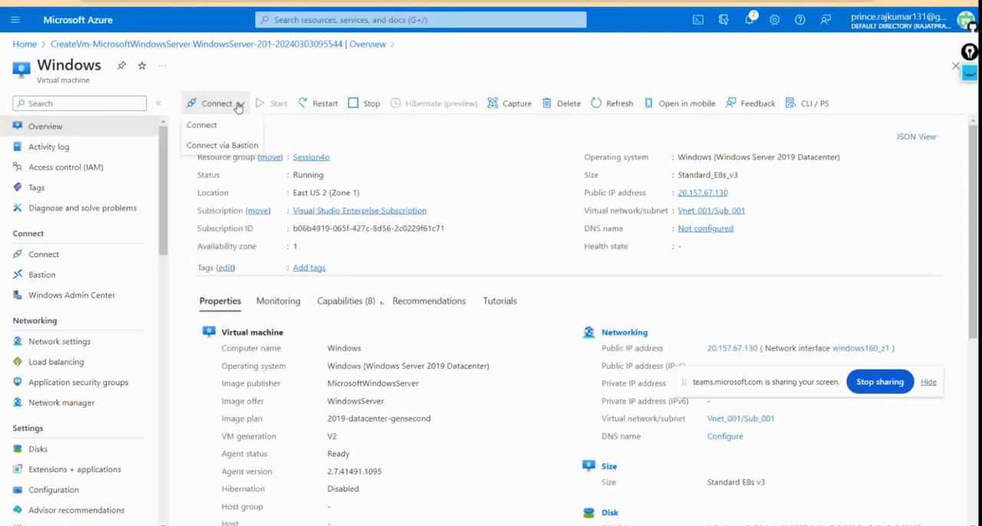
pyautogui.click(201, 126)
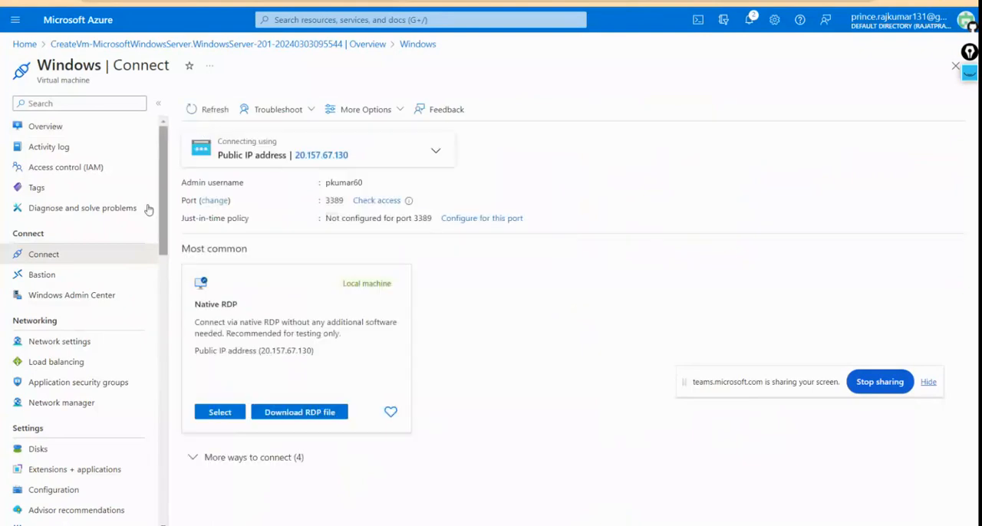
pyautogui.click(44, 278)
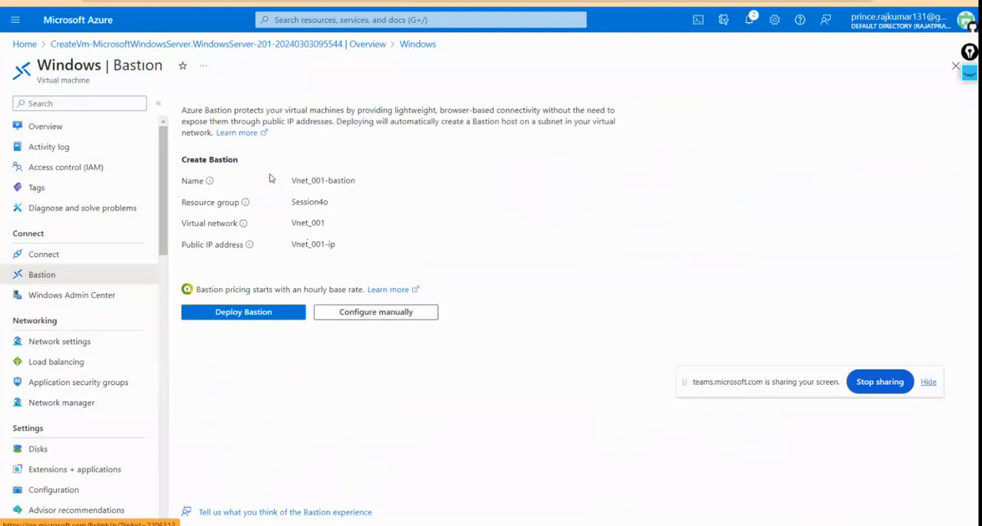
pyautogui.click(245, 314)
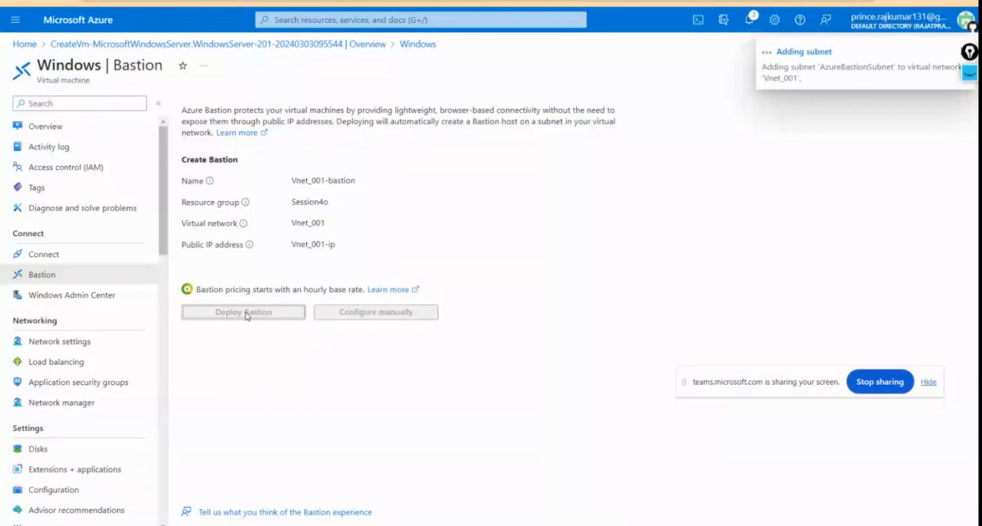
# Step: Download the RDP file for a native RDP connection to the Windows virtual machine's public IP address
pyautogui.click(40, 128)
pyautogui.click(218, 103)
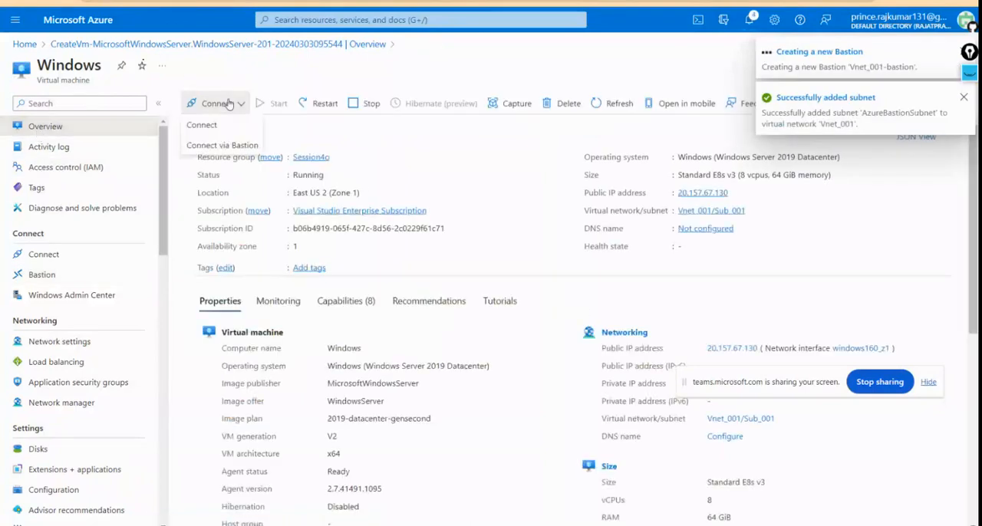
pyautogui.click(202, 124)
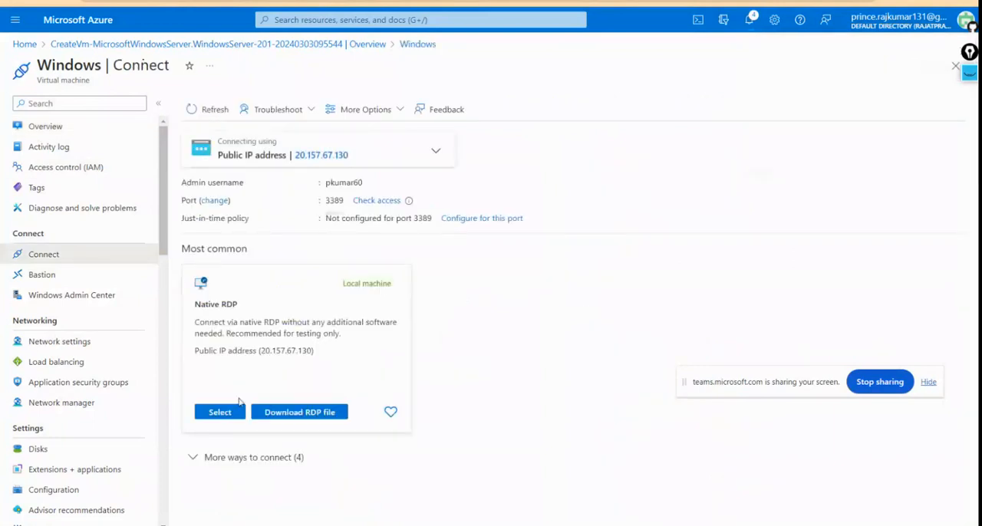
pyautogui.click(294, 415)
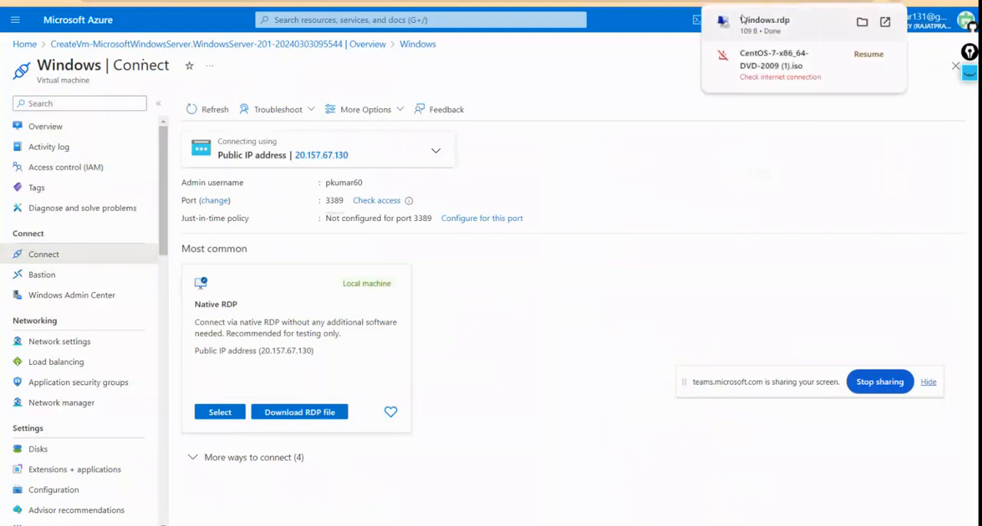
# Step: Connect to the virtual machine with Windows.rdp in Remote Desktop Connection, entering the account password and accepting the unverified publisher and certificate
pyautogui.click(757, 37)
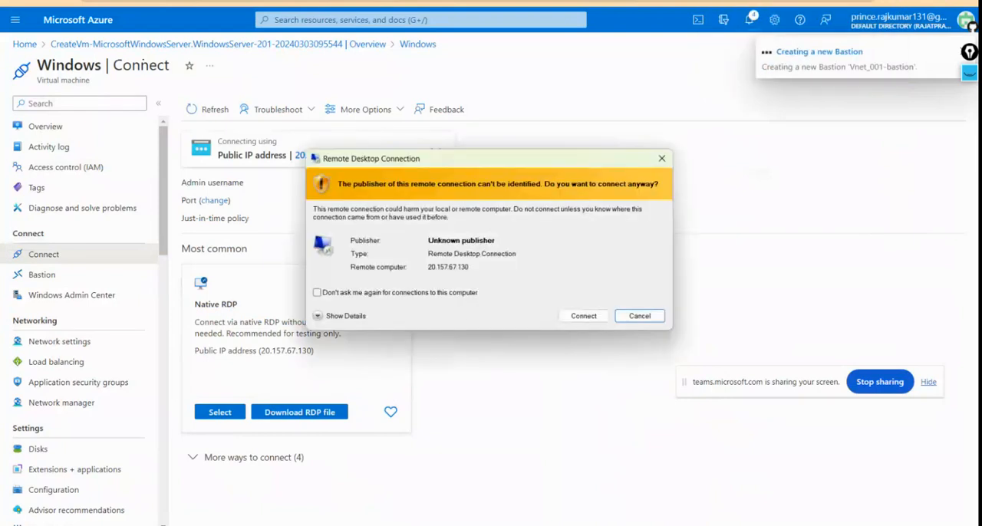
pyautogui.click(583, 317)
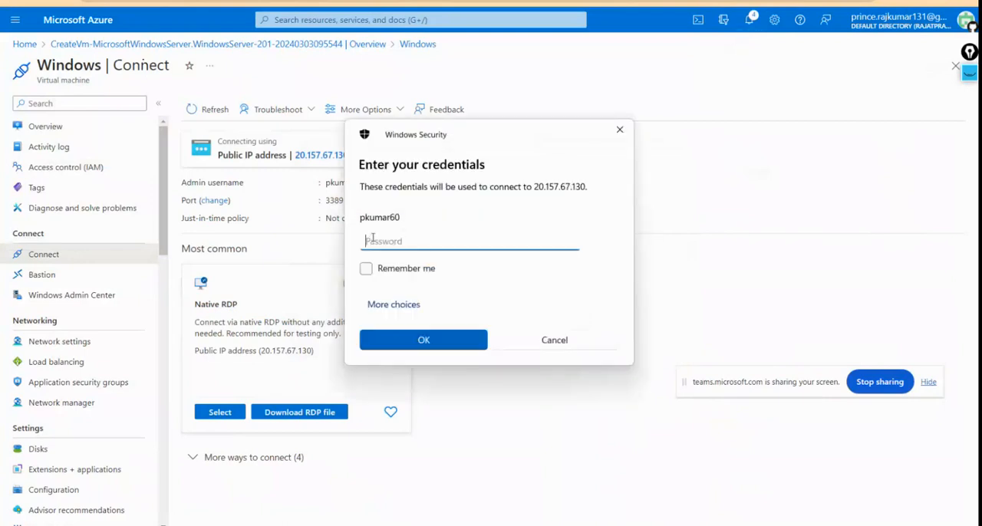
pyautogui.write('*************')
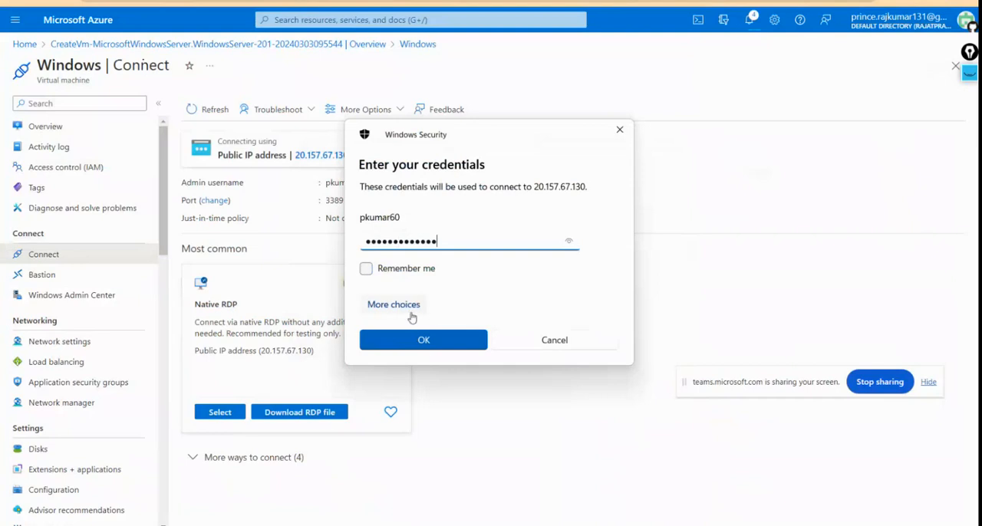
pyautogui.click(435, 342)
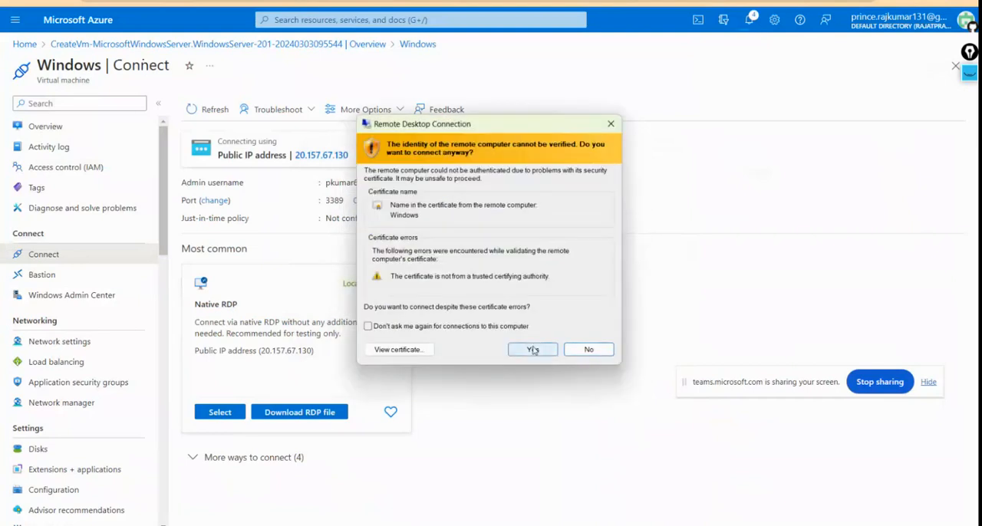
pyautogui.click(532, 350)
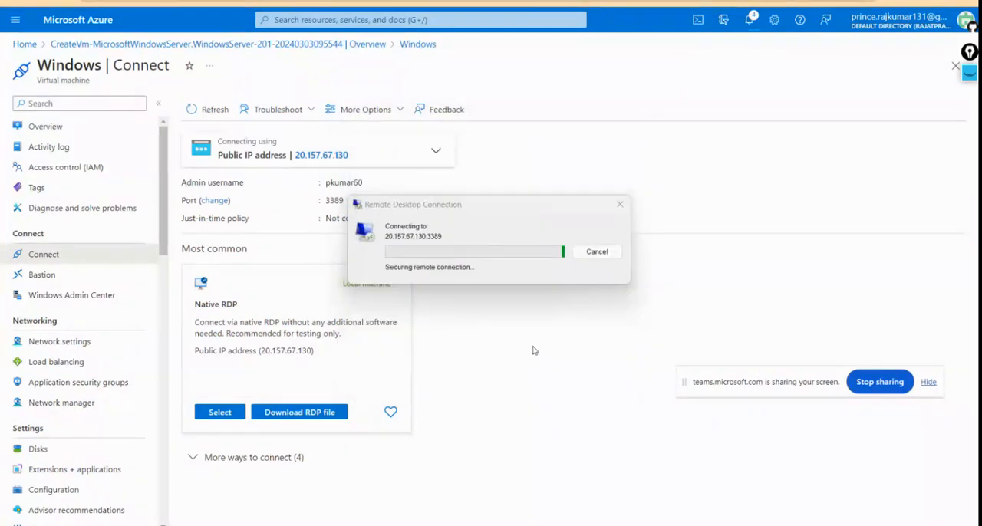
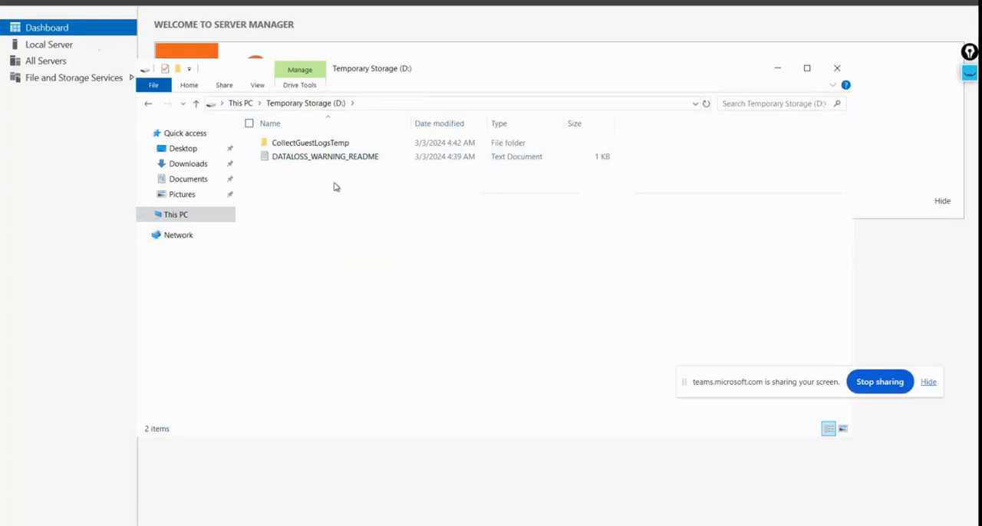
# Step: Return to This PC in the remote session and shut down the Windows server with the reason Other (Unplanned)
pyautogui.click(240, 104)
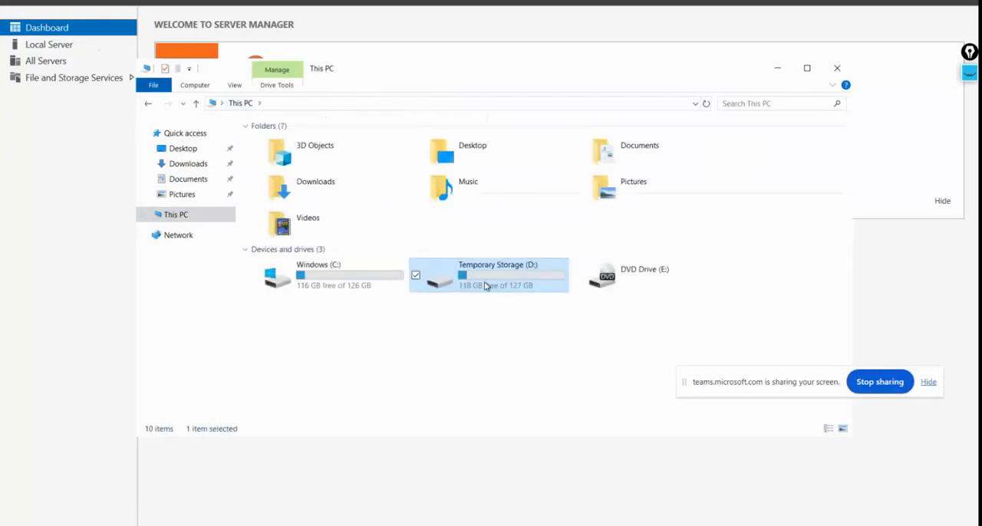
pyautogui.click(632, 312)
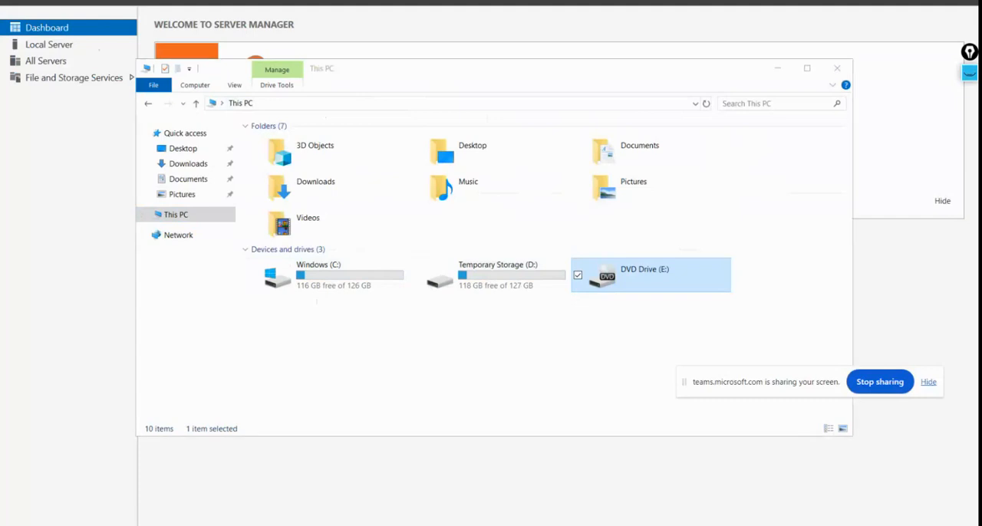
pyautogui.press('super')
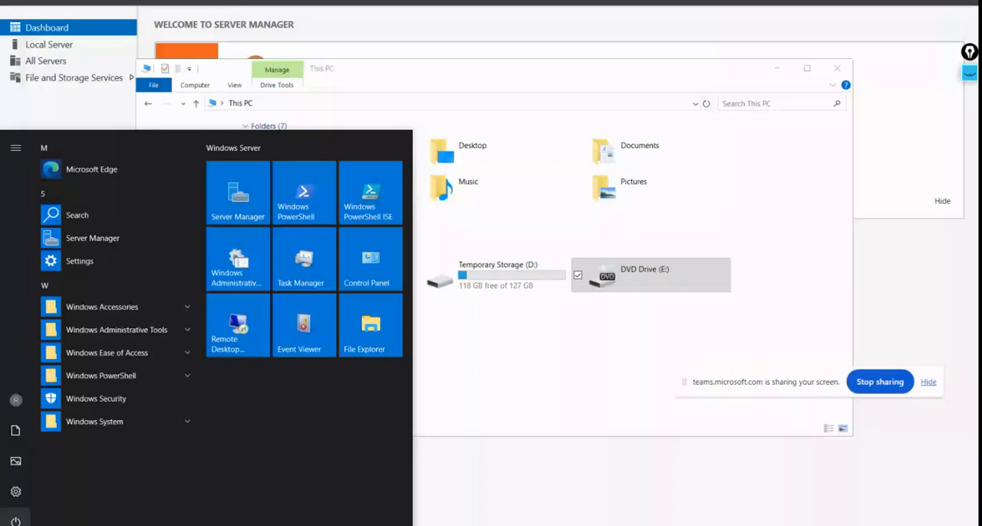
pyautogui.click(15, 522)
pyautogui.click(37, 469)
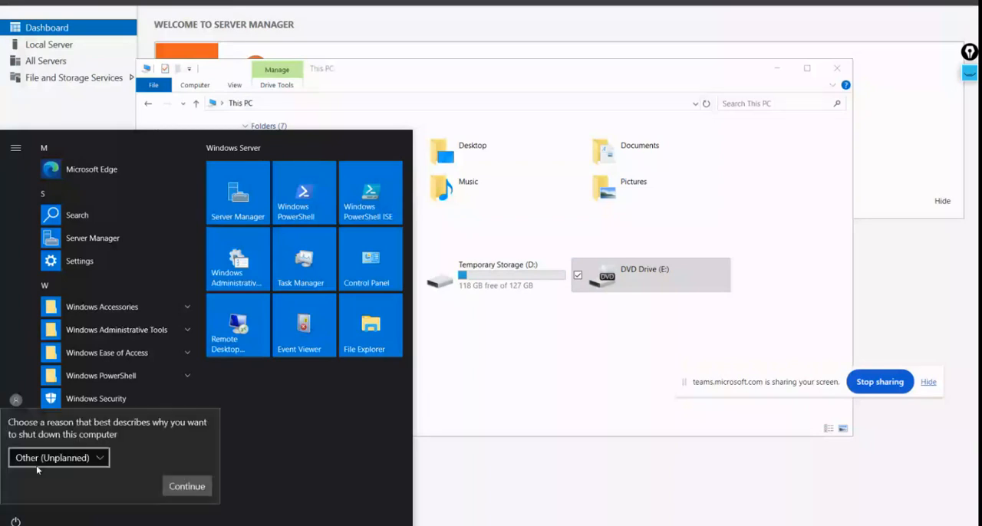
pyautogui.click(184, 488)
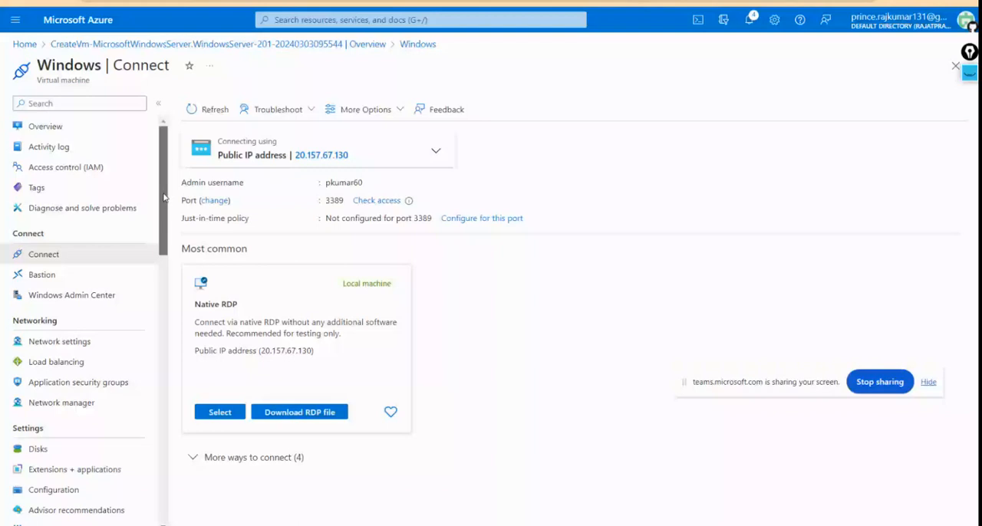
# Step: Examine the Azure notifications on the Bastion creation and the AzureBastionSubnet added to Vnet_001
pyautogui.click(750, 21)
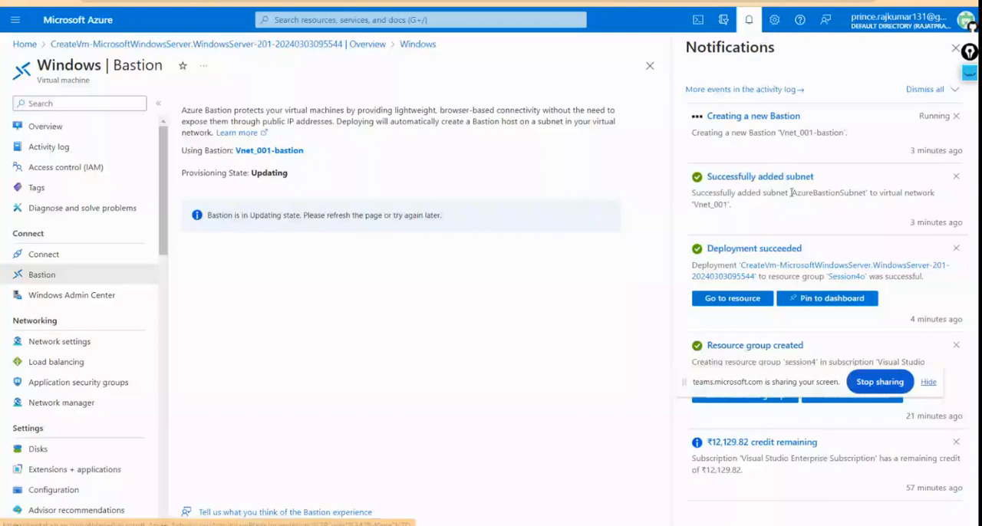
pyautogui.moveTo(792, 192); pyautogui.dragTo(862, 193)
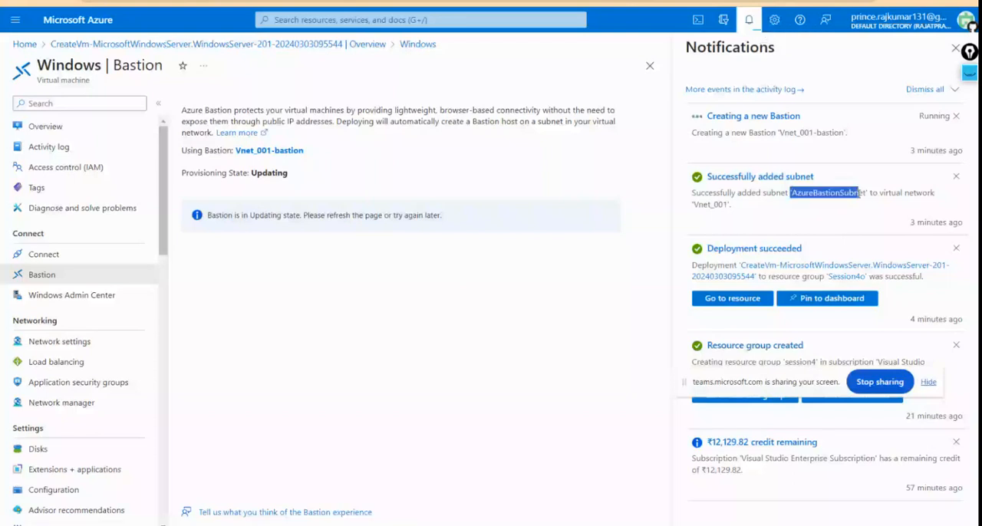
pyautogui.moveTo(861, 193); pyautogui.dragTo(865, 194)
pyautogui.click(793, 202)
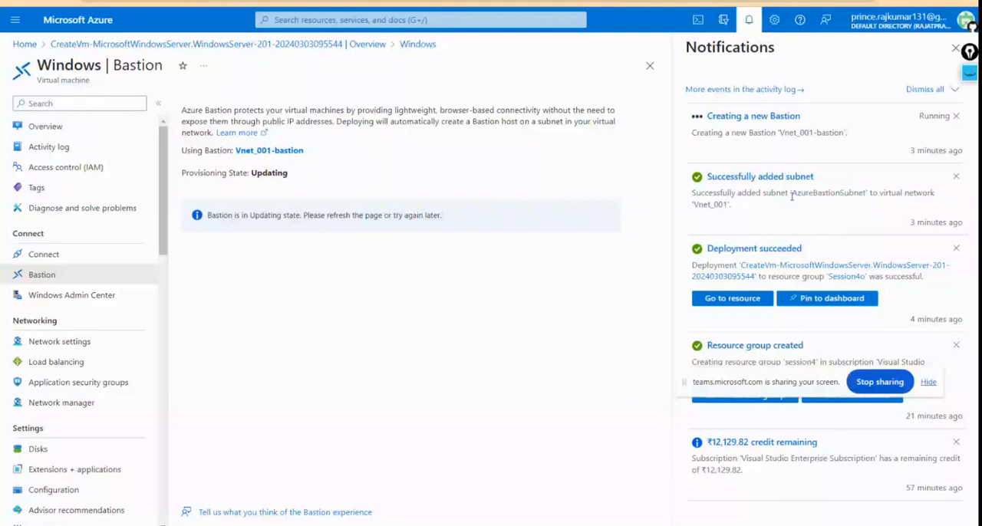
pyautogui.moveTo(792, 193); pyautogui.dragTo(864, 191)
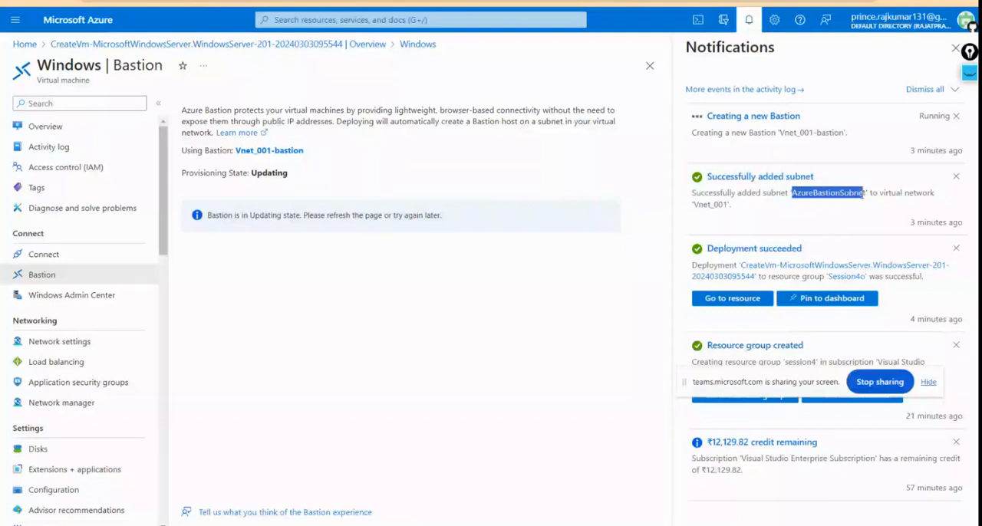
pyautogui.click(865, 194)
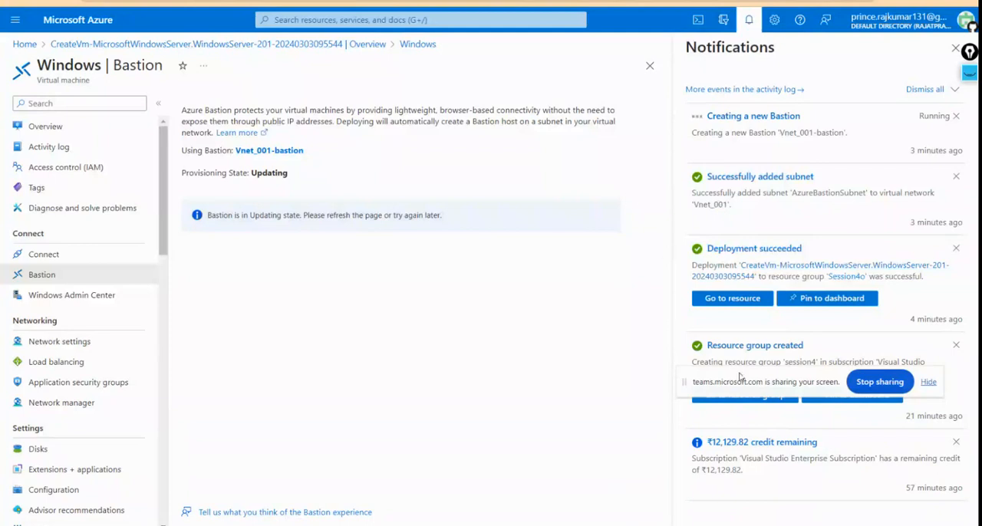
pyautogui.moveTo(739, 376); pyautogui.dragTo(736, 507)
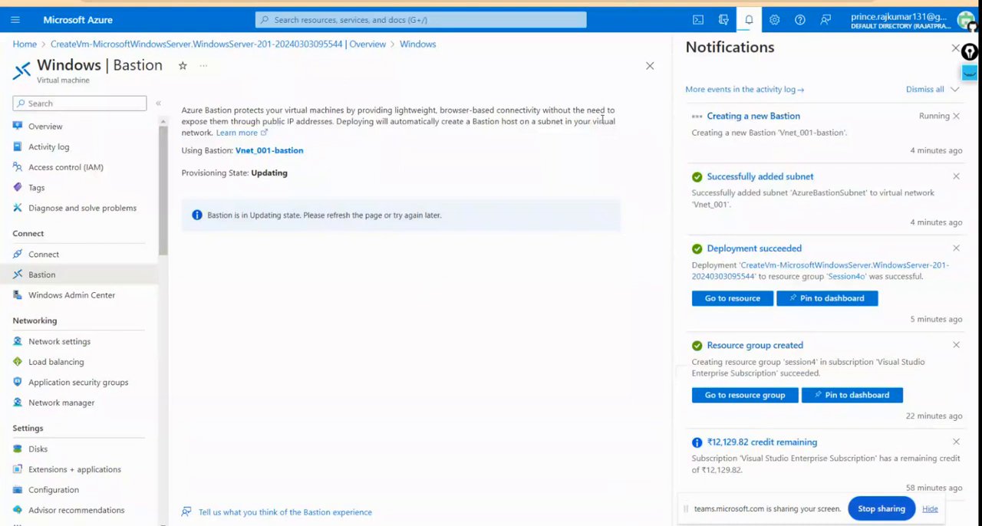
# Step: Refresh the Windows virtual machine's connection options, check its overview and open its connection through Bastion
pyautogui.click(59, 254)
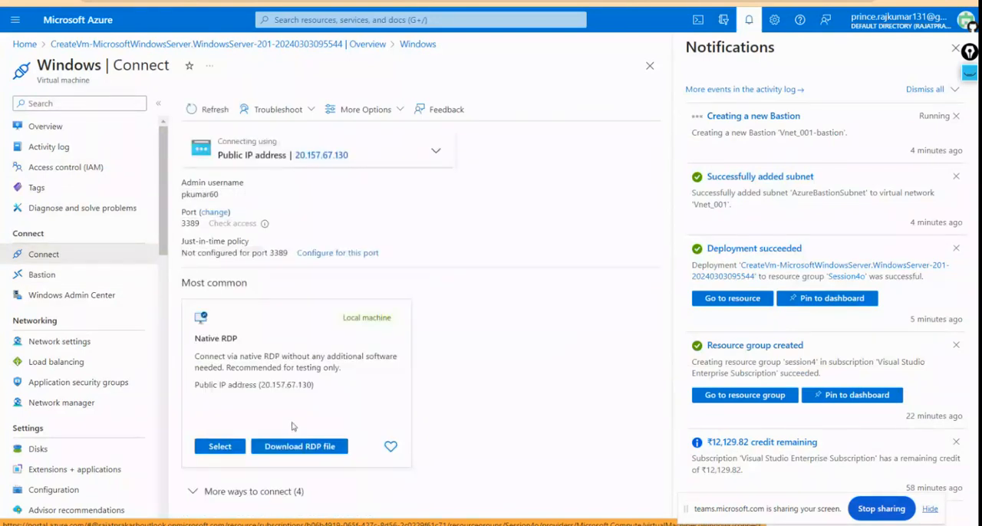
pyautogui.click(204, 115)
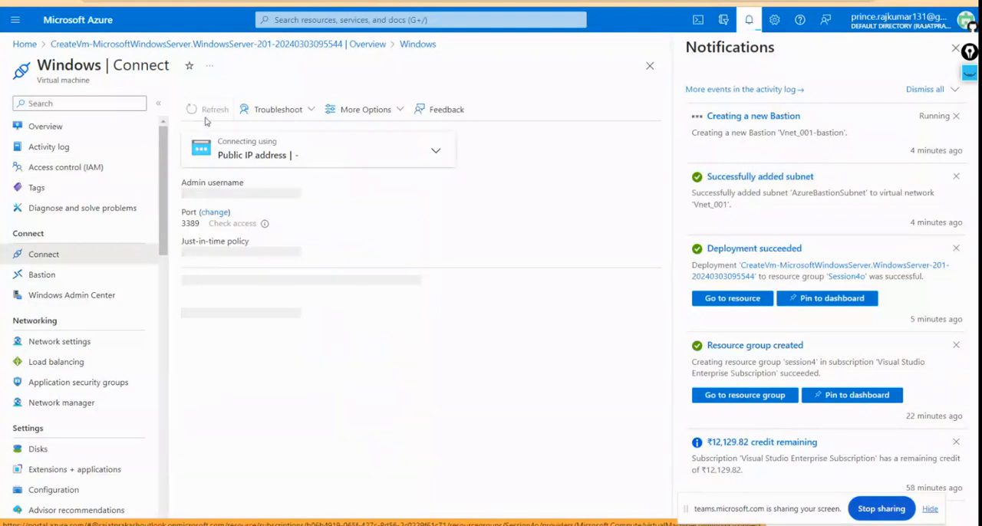
pyautogui.click(31, 128)
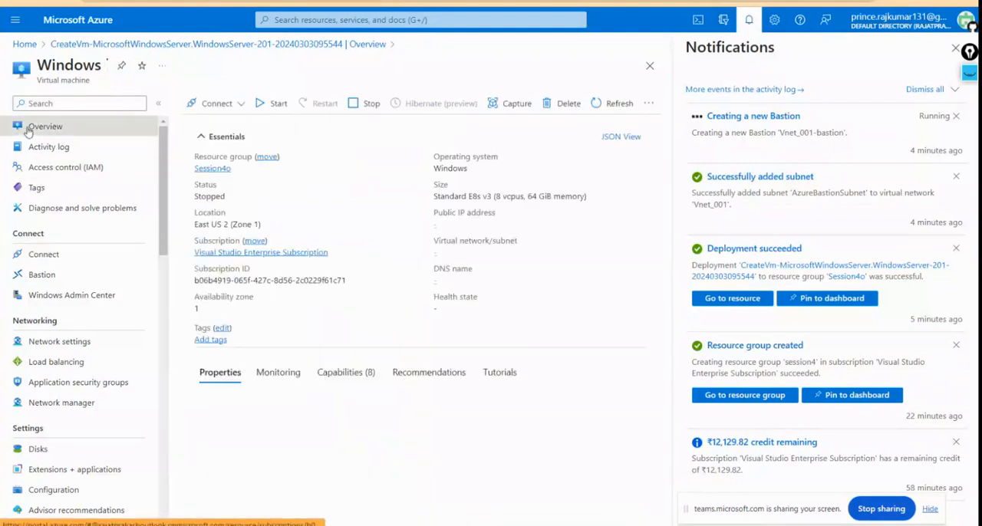
pyautogui.click(227, 110)
pyautogui.click(227, 146)
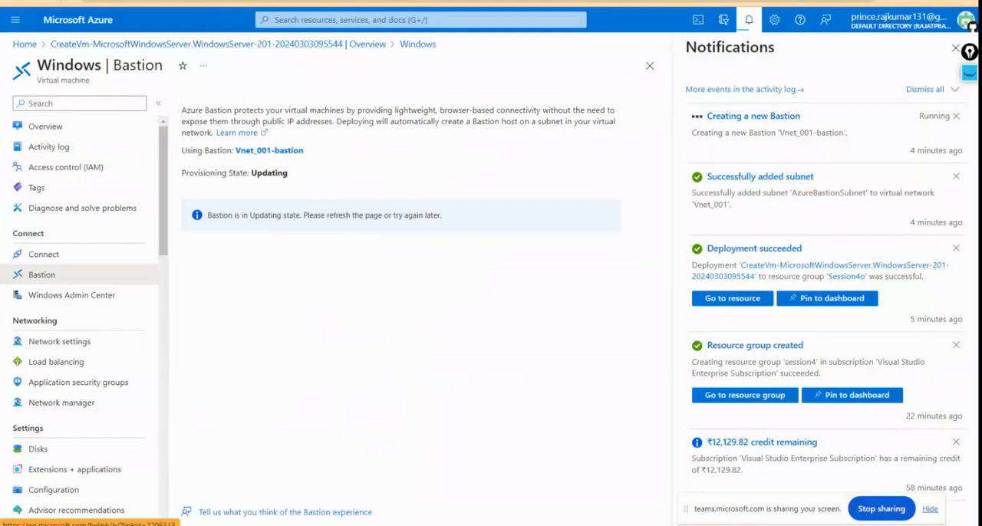
# Step: Reload the virtual machine's Bastion page and recheck its provisioning state and the notifications
pyautogui.press('F5')
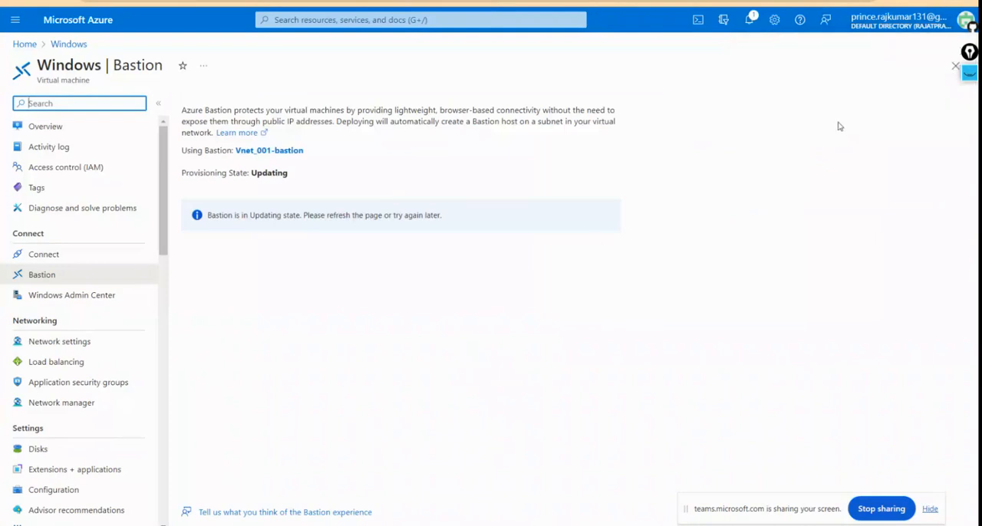
pyautogui.click(753, 16)
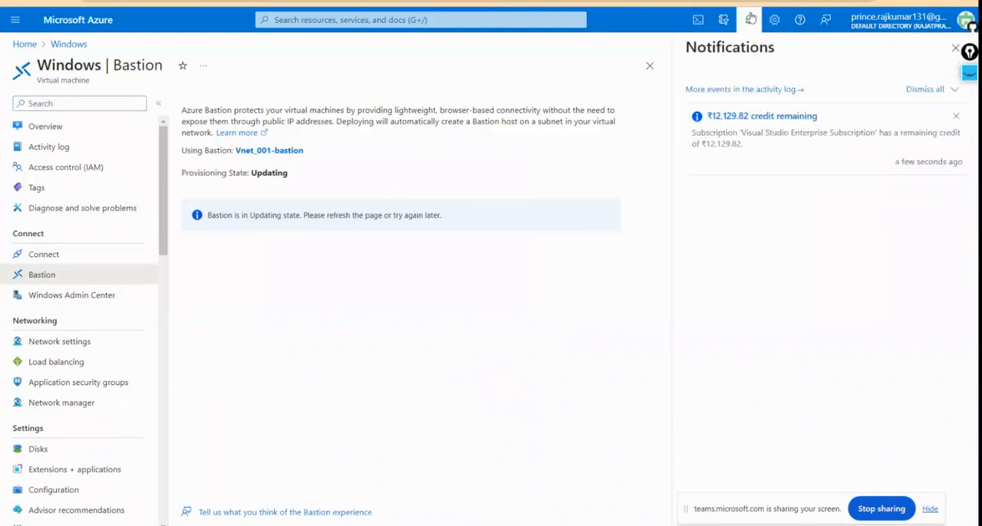
pyautogui.click(752, 25)
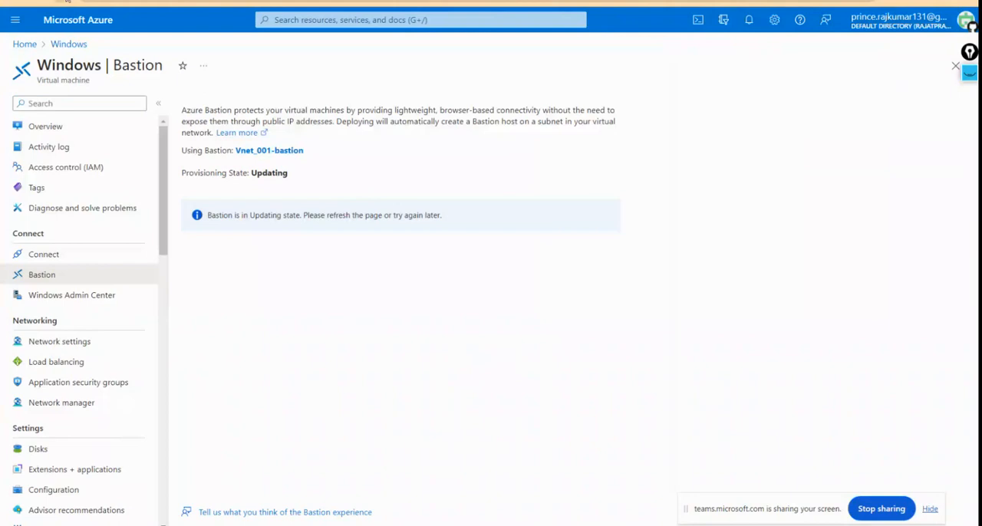
pyautogui.press('F5')
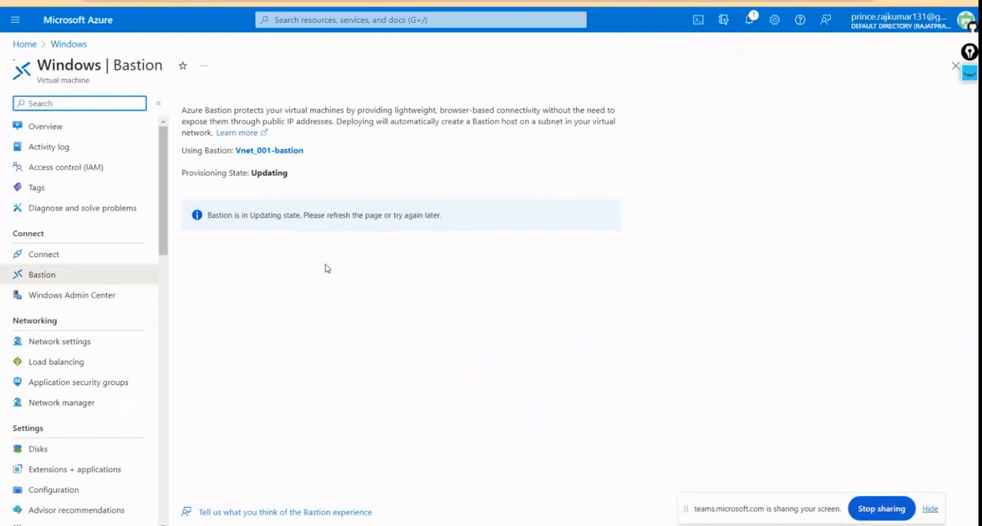
pyautogui.click(60, 283)
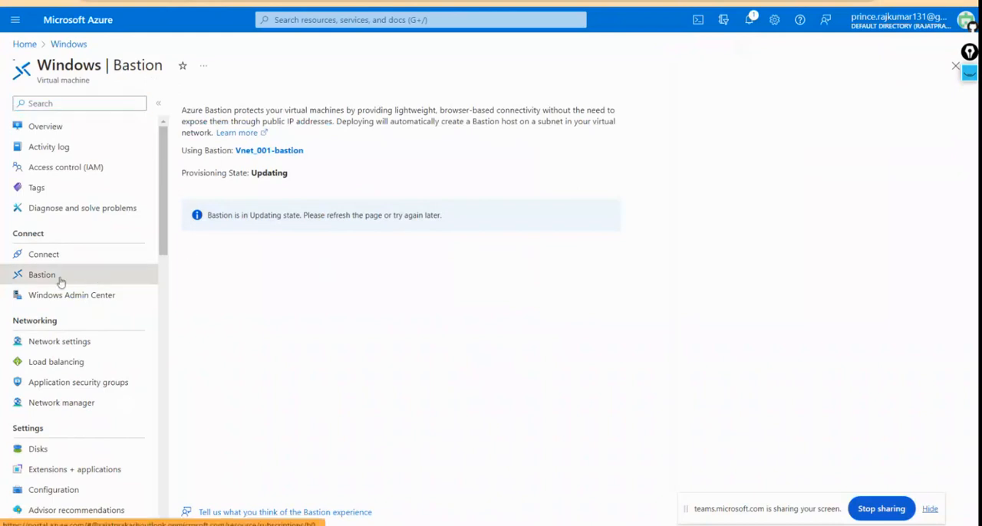
pyautogui.click(64, 2)
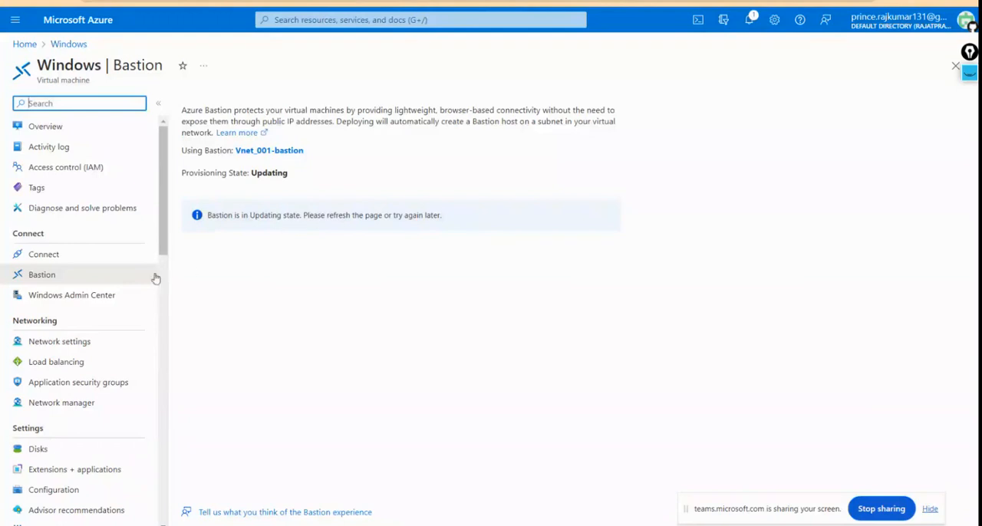
# Step: Switch to the AWS Management Console and change the region to Asia Pacific (Mumbai)
pyautogui.hotkey('ctrl', 'Tab')
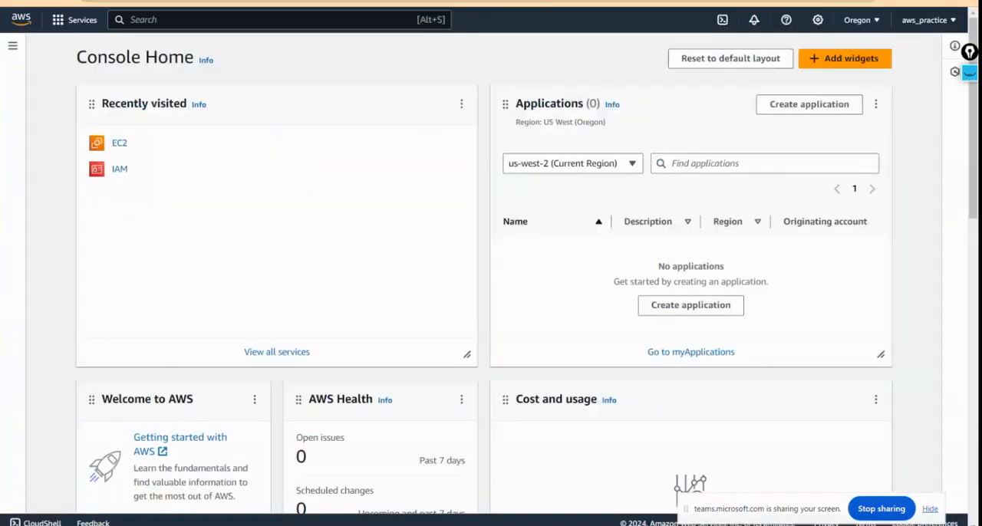
pyautogui.click(11, 46)
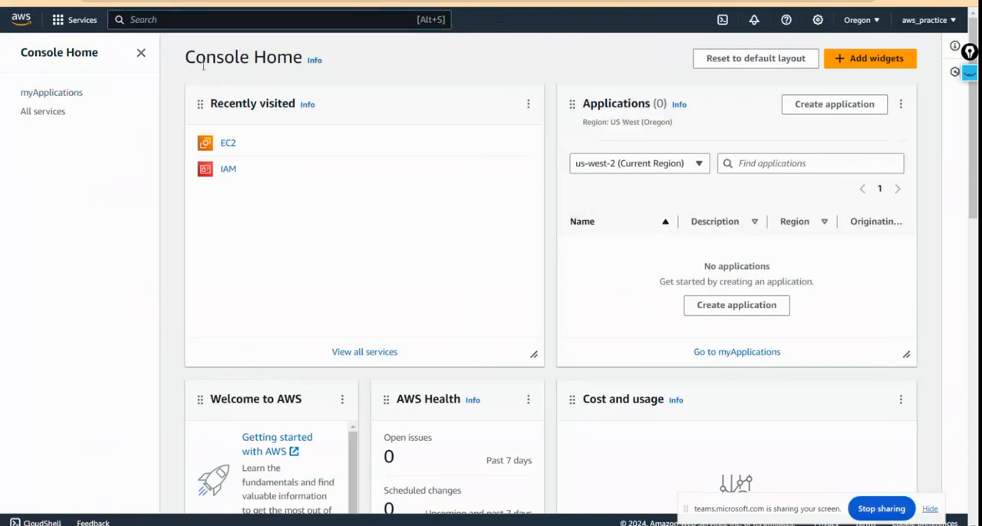
pyautogui.click(141, 52)
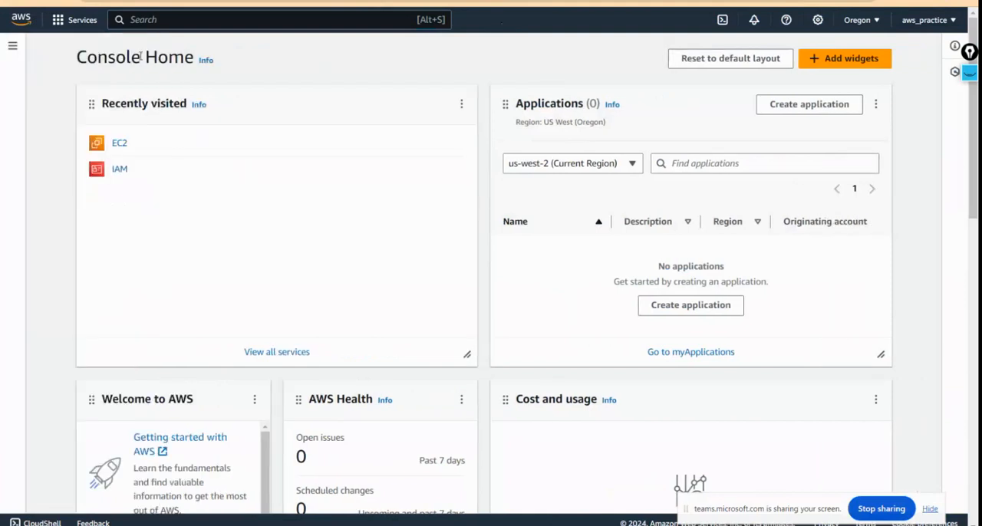
pyautogui.click(861, 21)
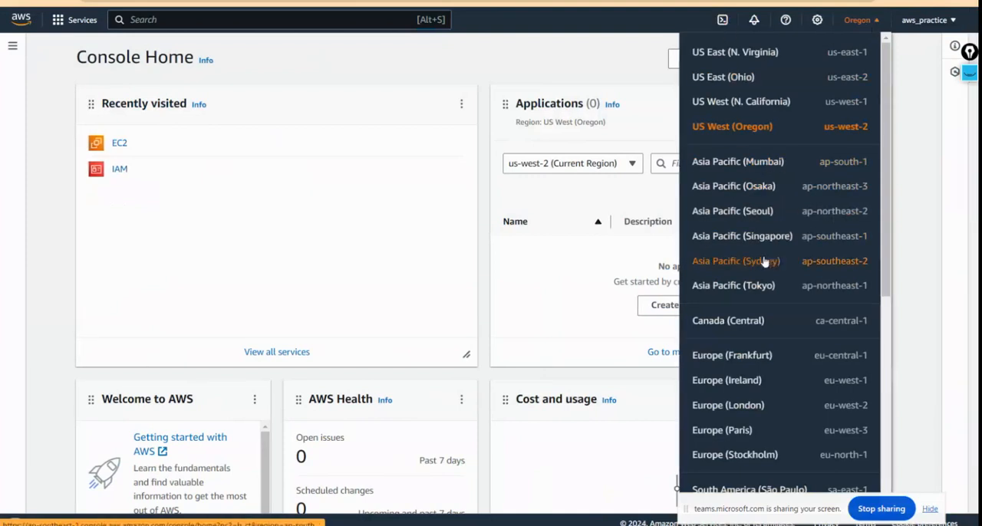
pyautogui.click(758, 164)
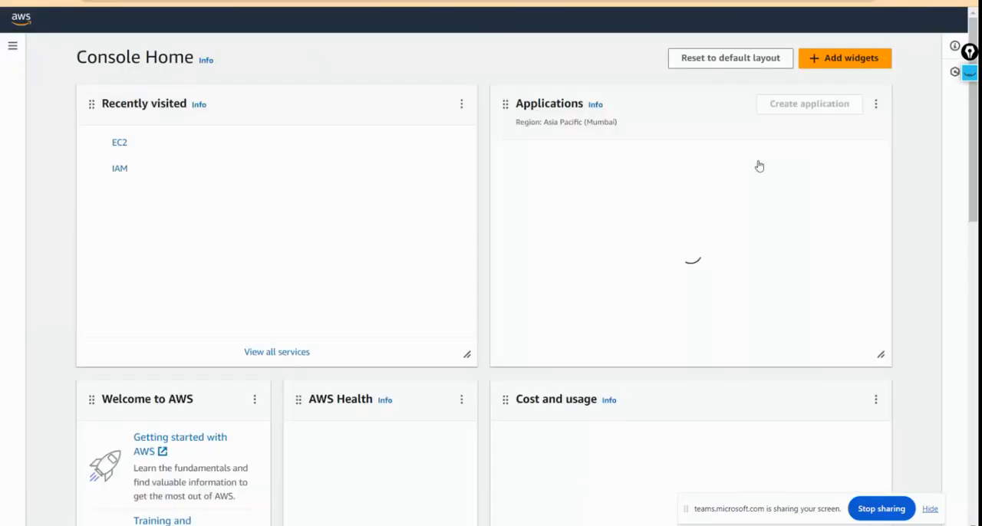
# Step: Open the EC2 instances list and start launching a new instance
pyautogui.click(9, 48)
pyautogui.click(175, 21)
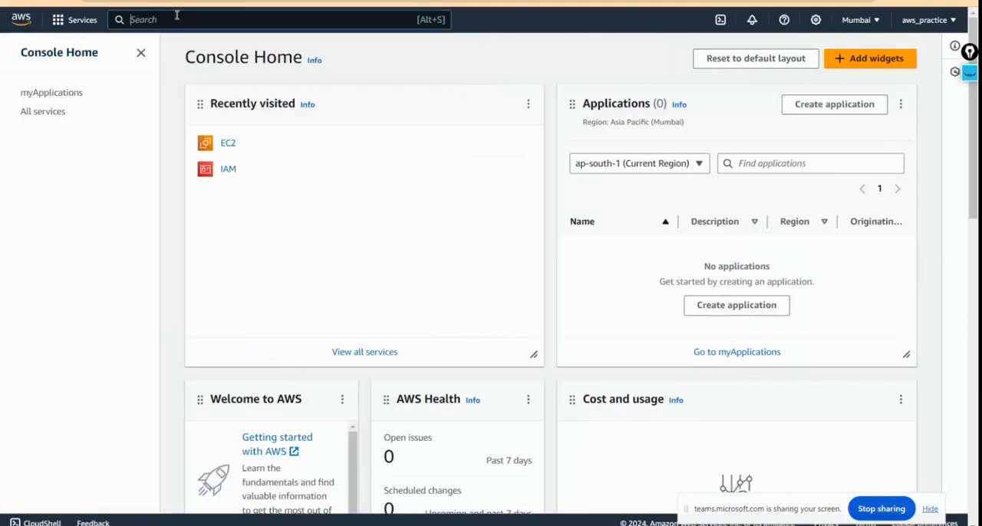
pyautogui.click(228, 144)
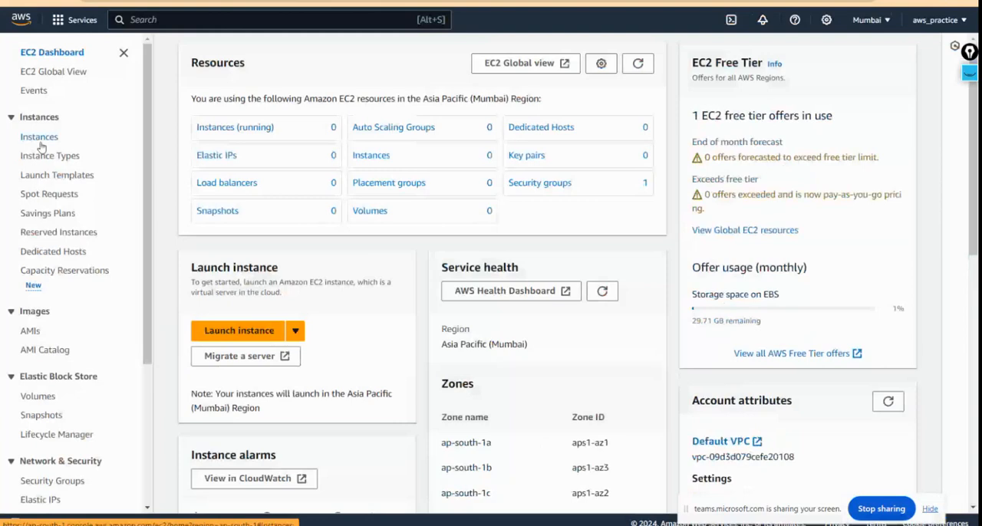
pyautogui.click(41, 144)
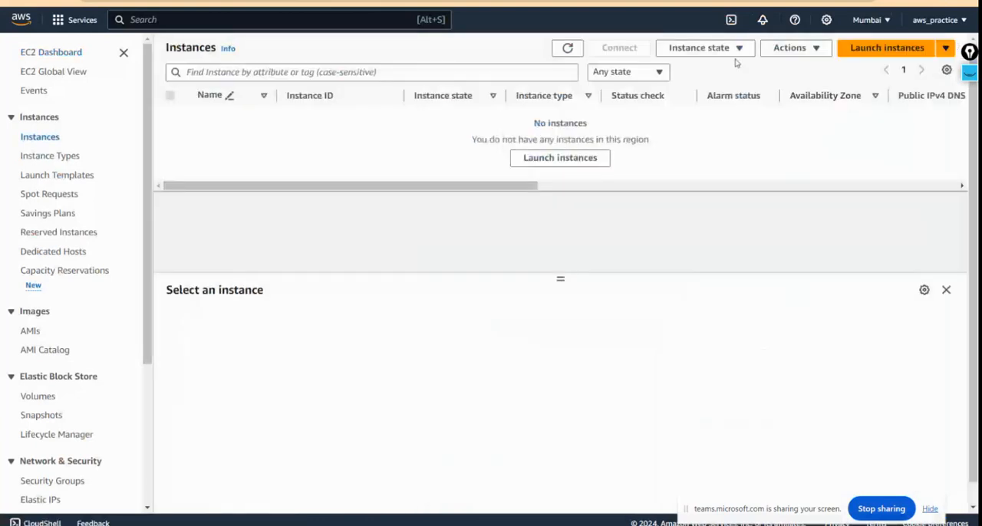
pyautogui.click(882, 47)
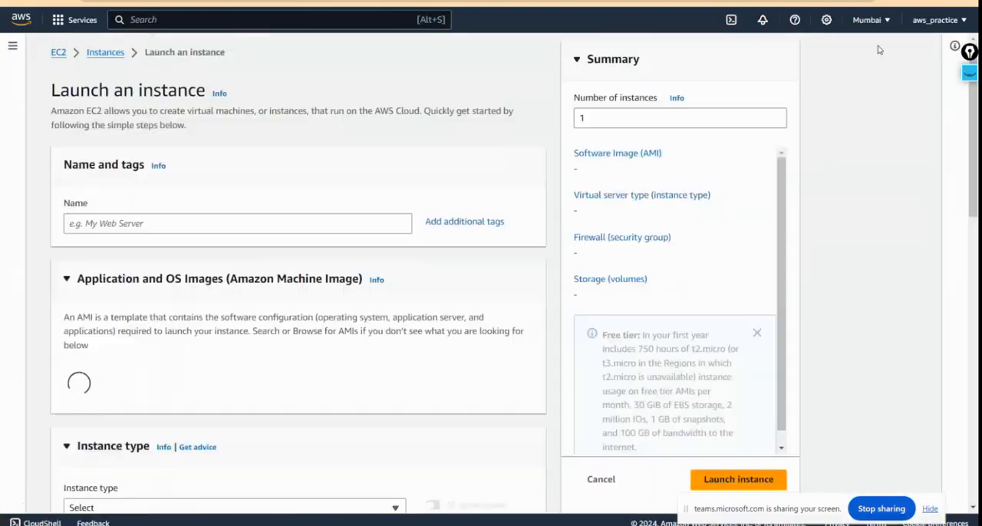
# Step: Name the new EC2 instance Session4
pyautogui.click(174, 208)
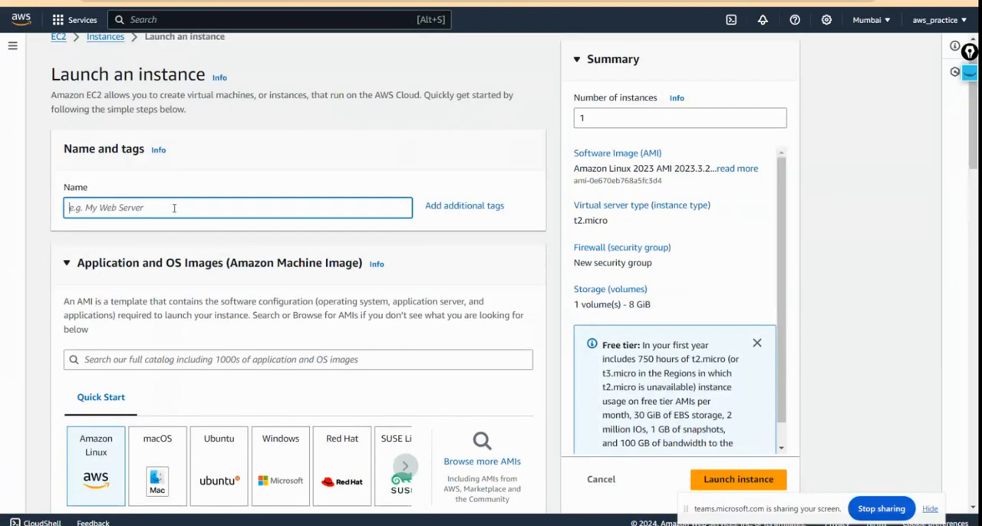
pyautogui.write('Ama')
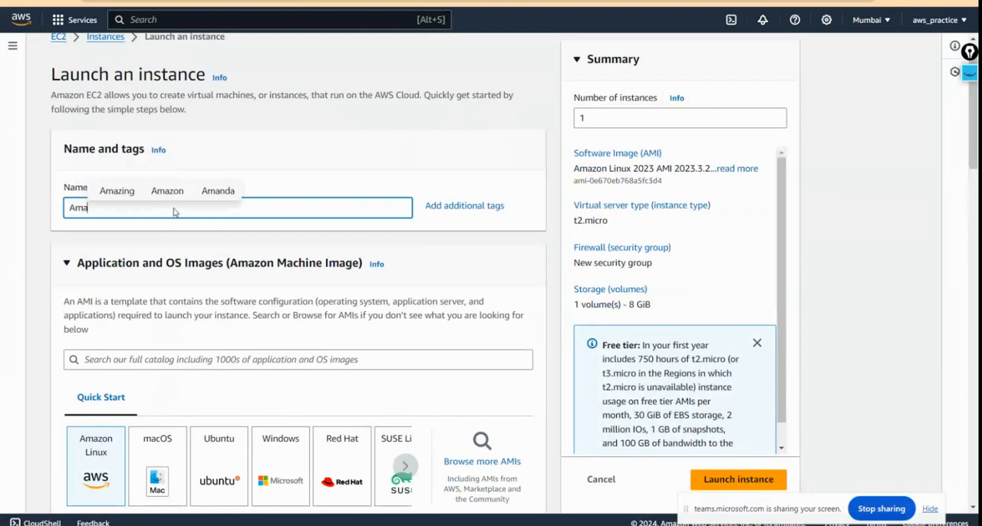
pyautogui.press('BackSpace')
pyautogui.press('BackSpace')
pyautogui.press('BackSpace')
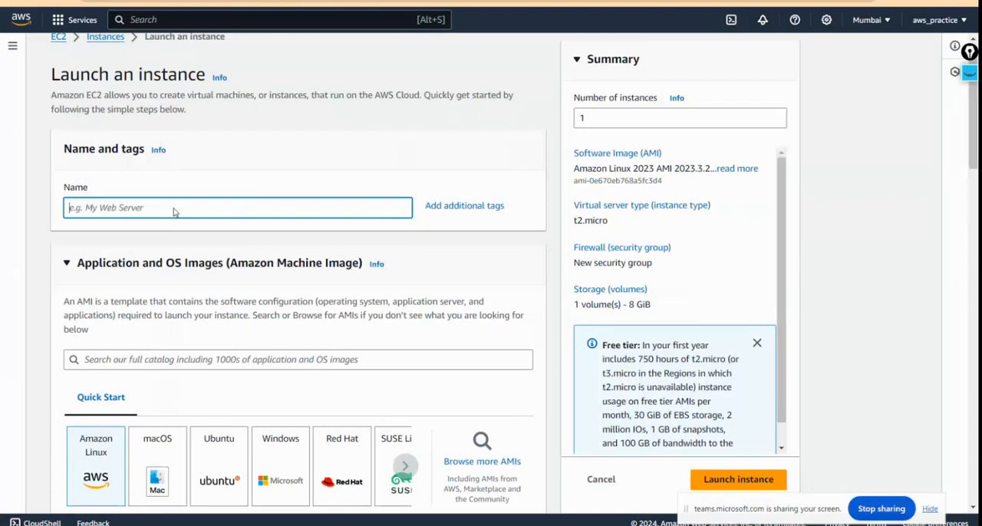
pyautogui.write('Se')
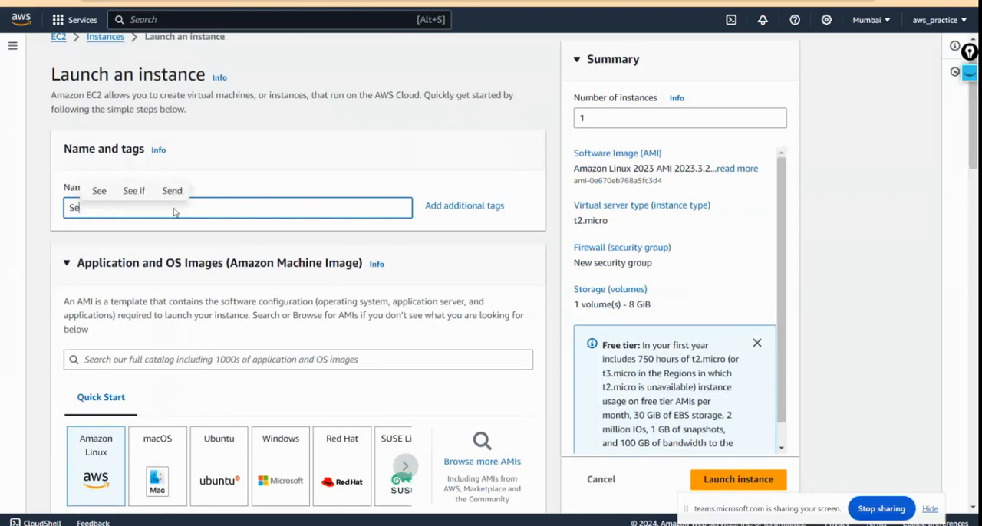
pyautogui.write('ssion')
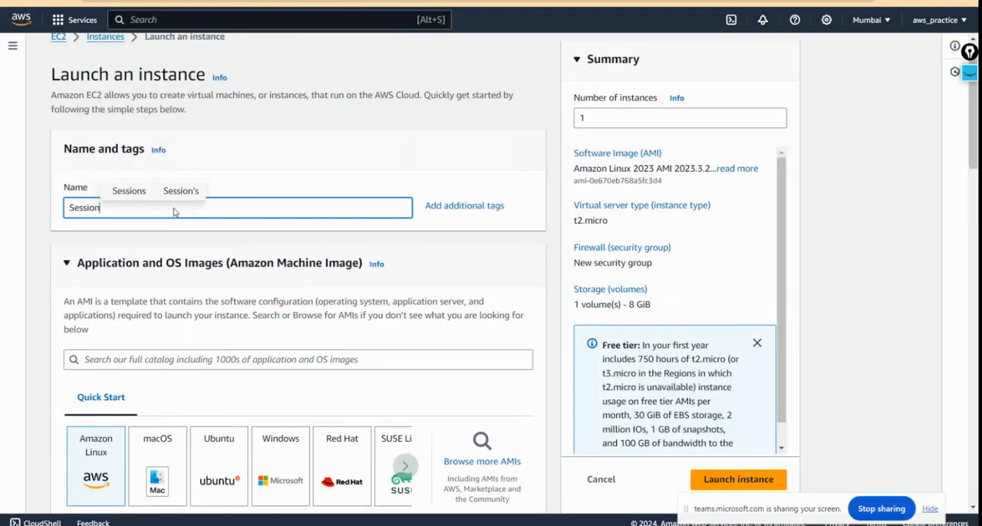
pyautogui.write('4')
# Step: Choose the Amazon Linux 2 AMI (HVM) - Kernel 5.10, SSD Volume Type as the machine image
pyautogui.scroll(-3, 173, 213)
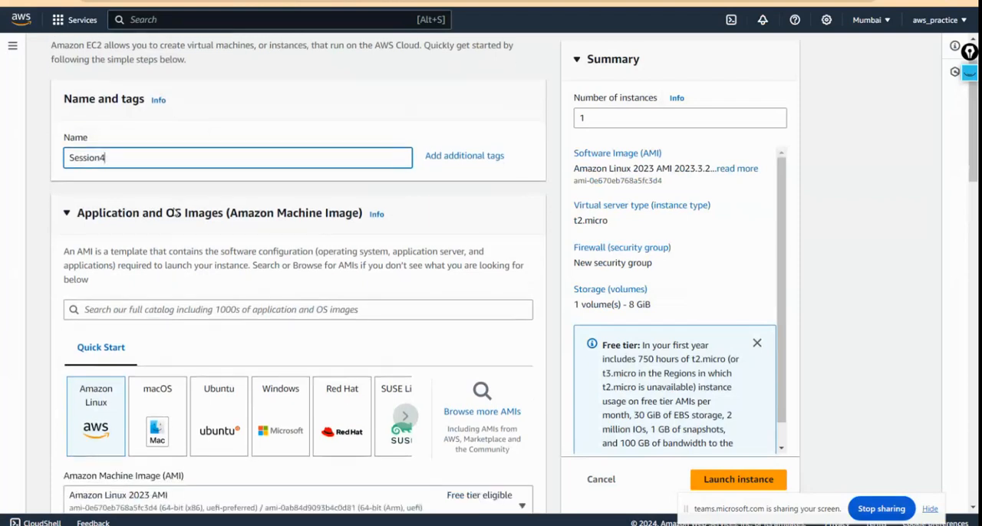
pyautogui.scroll(-1, 193, 272)
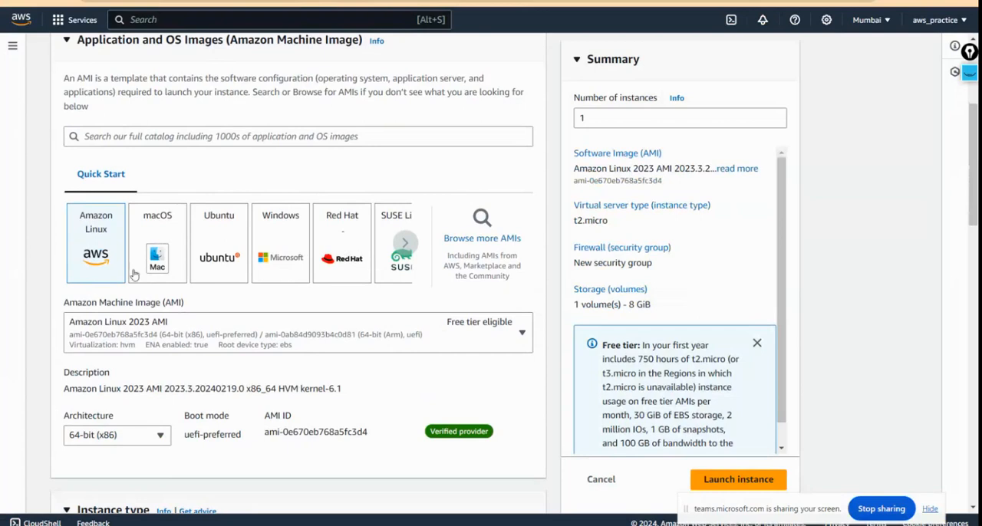
pyautogui.scroll(-1, 201, 310)
pyautogui.scroll(-1, 201, 309)
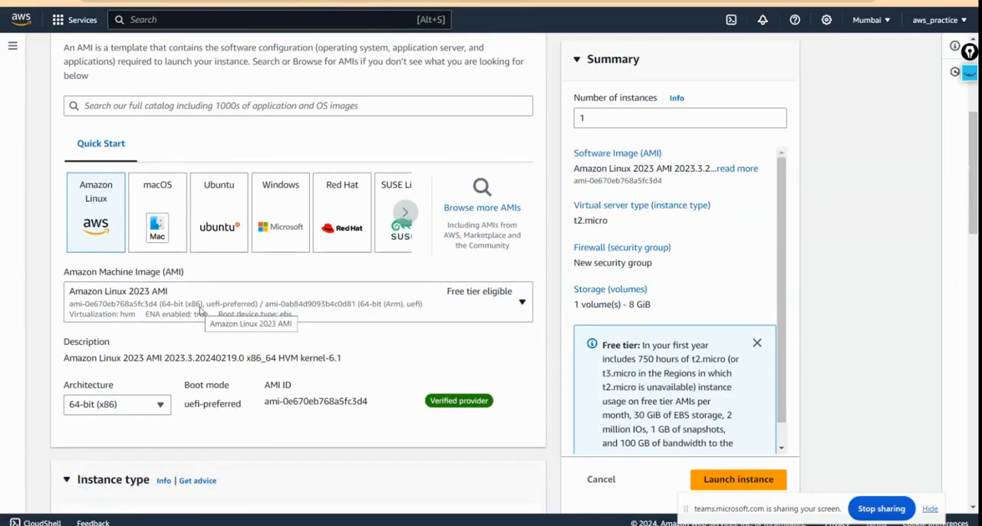
pyautogui.click(201, 310)
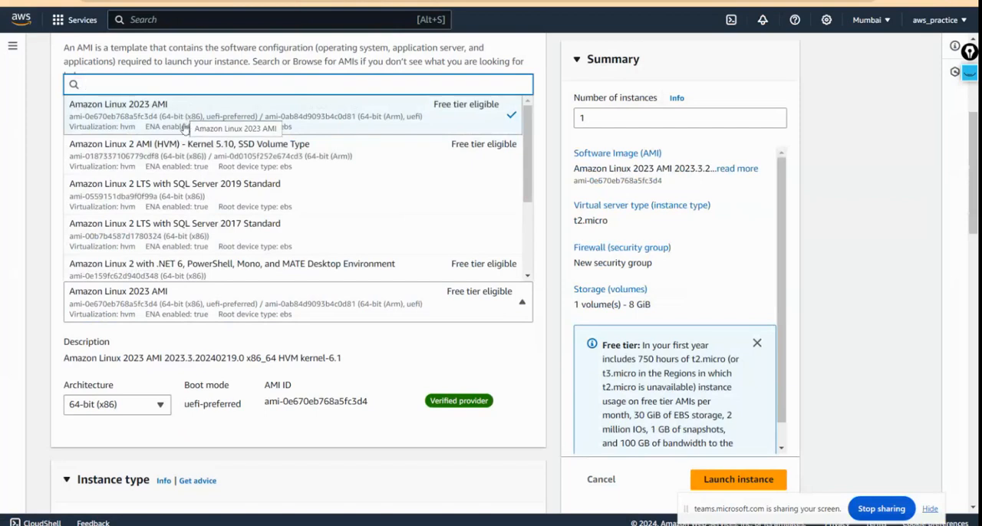
pyautogui.click(184, 147)
# Step: Look through the available instance types and keep t2.micro
pyautogui.scroll(-3, 276, 393)
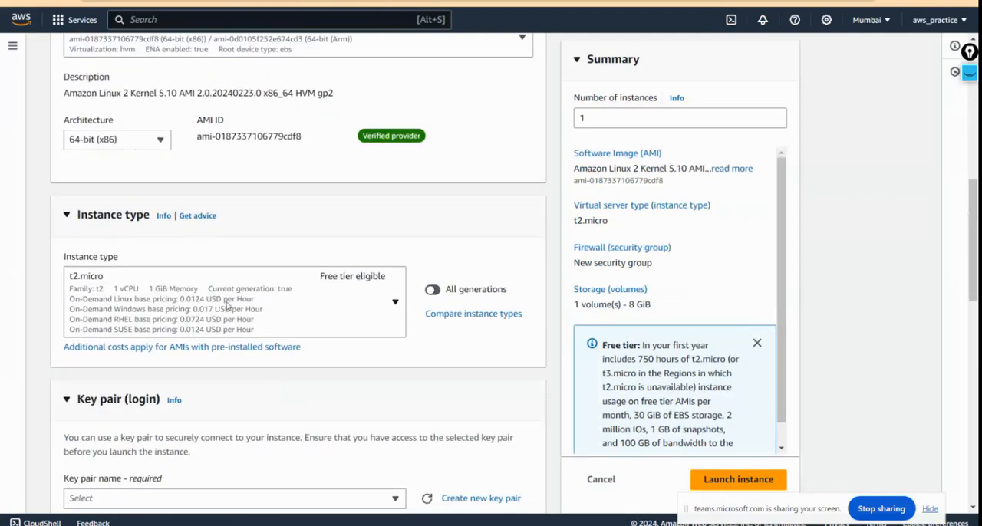
pyautogui.click(228, 307)
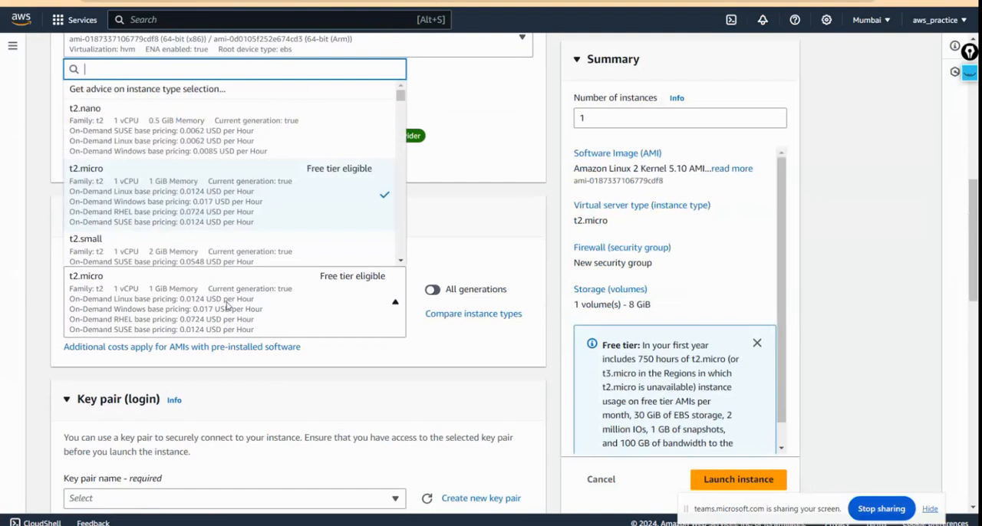
pyautogui.click(228, 306)
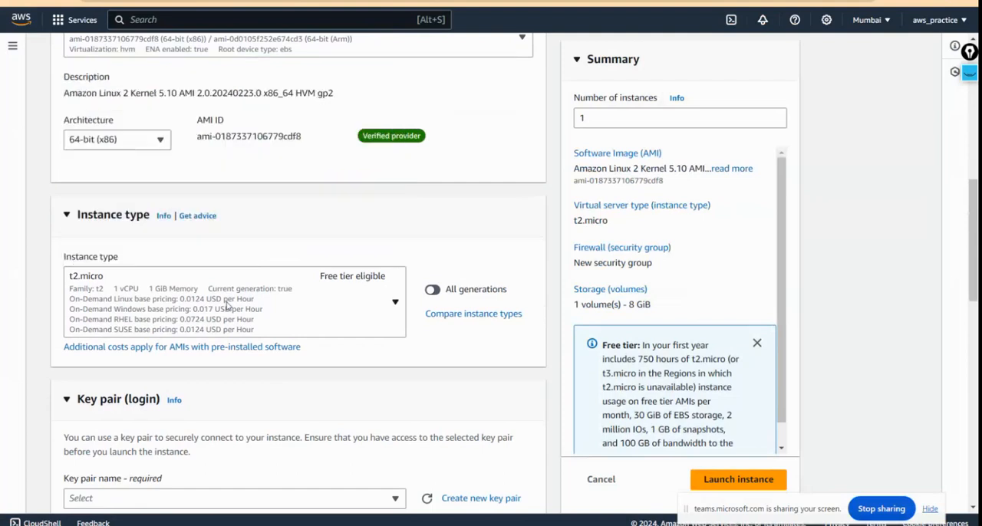
# Step: Create a new RSA key pair named Ses_04 in .pem format for logging in to the instance
pyautogui.scroll(-2, 300, 423)
pyautogui.click(304, 354)
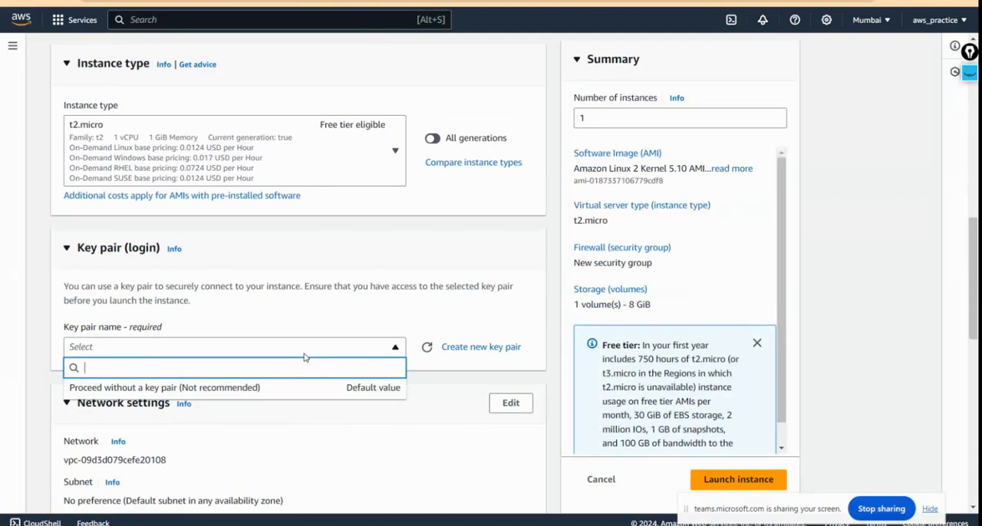
pyautogui.click(351, 323)
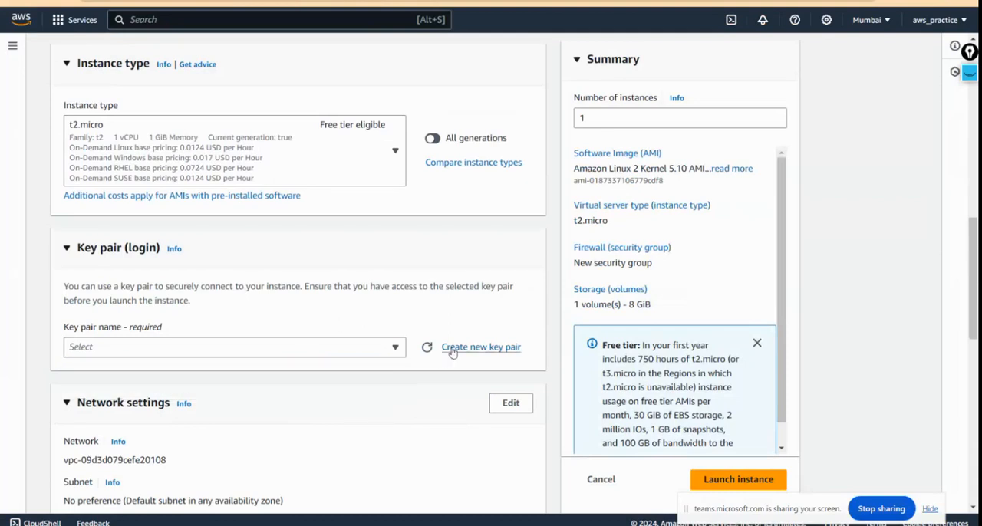
pyautogui.click(453, 349)
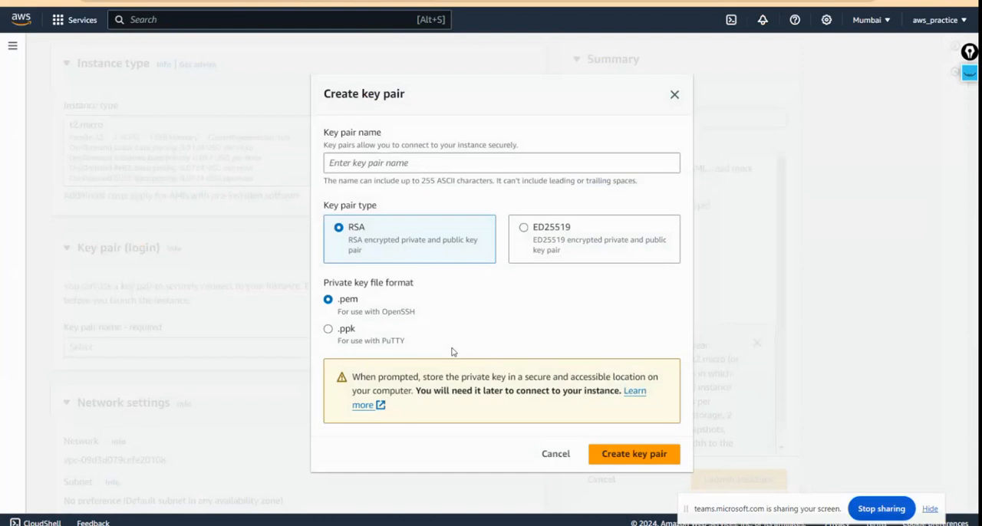
pyautogui.click(351, 158)
pyautogui.write('Sess')
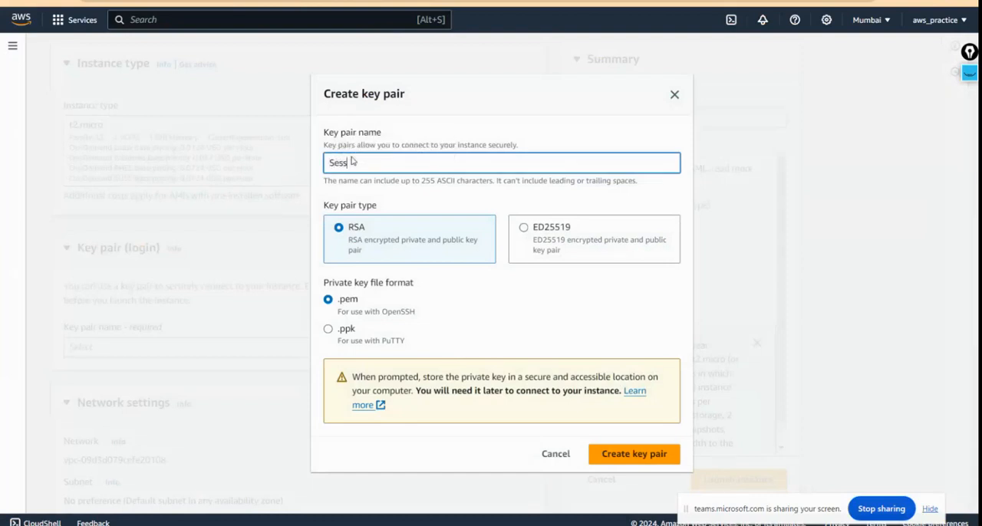
pyautogui.press('BackSpace')
pyautogui.write('_d')
pyautogui.write('4')
pyautogui.click(621, 463)
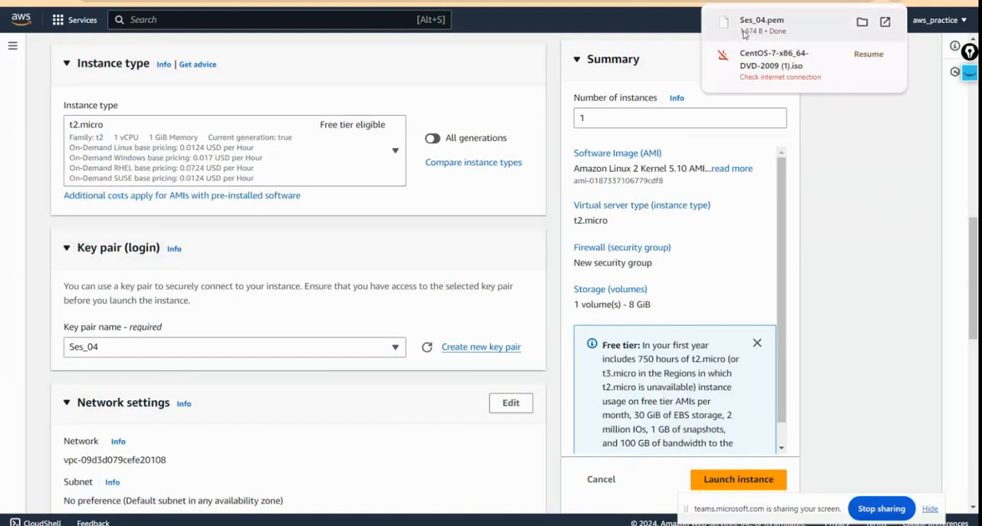
# Step: Edit the network settings and select subnet-00ef16f7290a7e643 in ap-south-1a within the default VPC
pyautogui.scroll(-1, 502, 250)
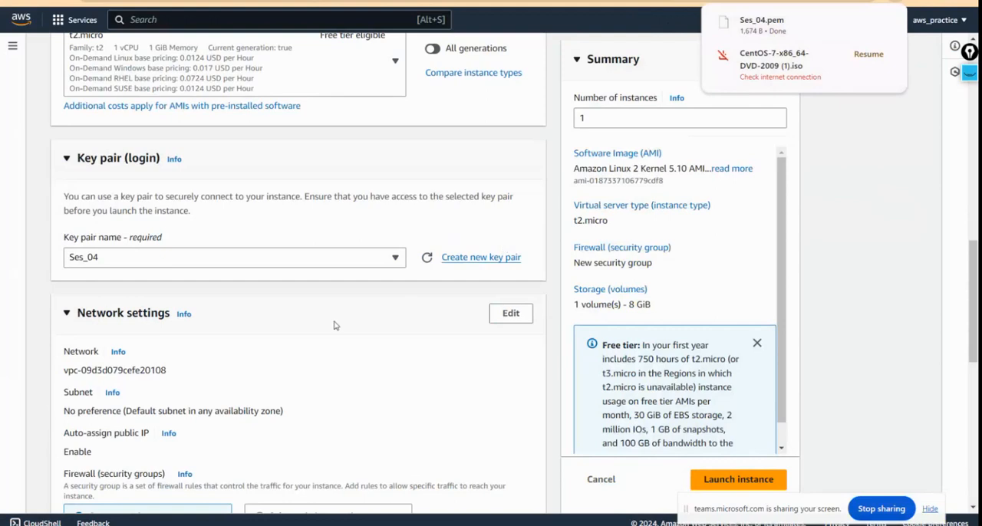
pyautogui.scroll(-1, 334, 325)
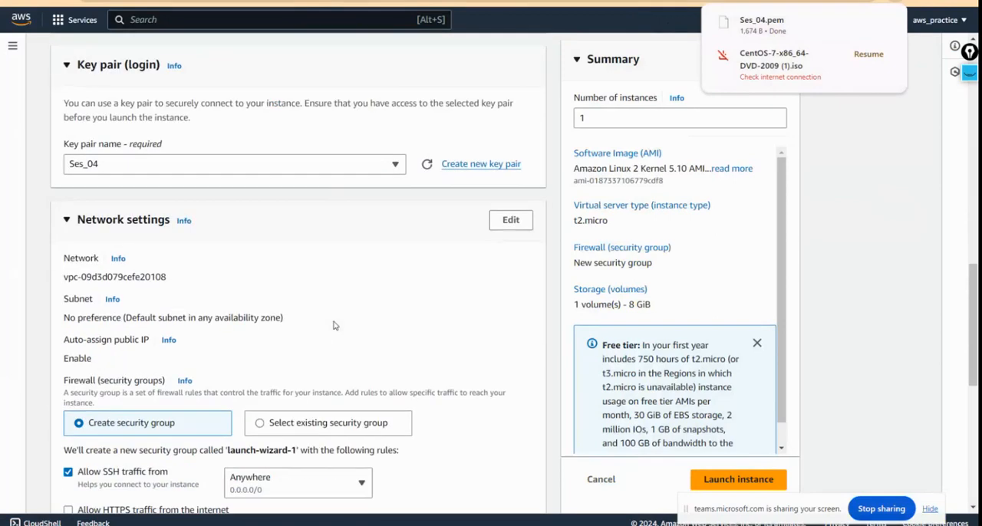
pyautogui.click(503, 229)
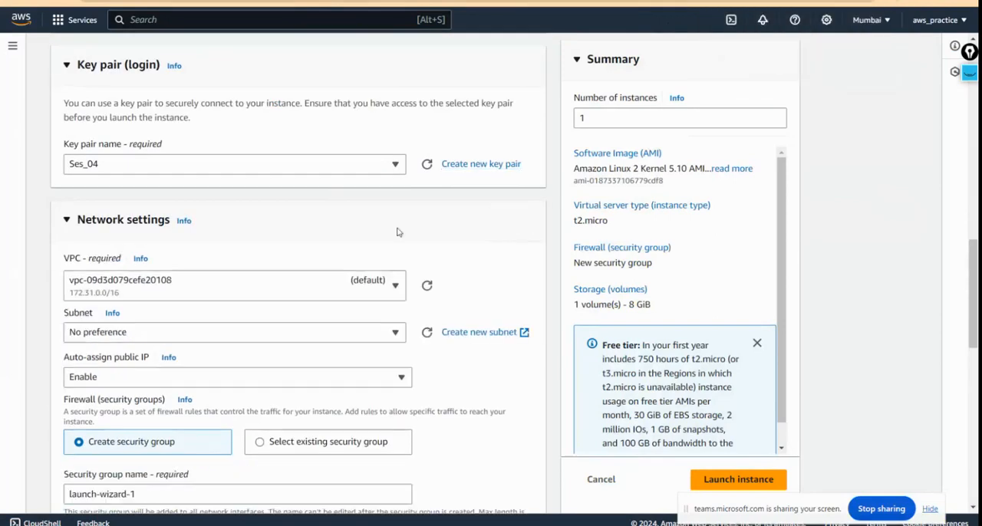
pyautogui.scroll(-1, 397, 232)
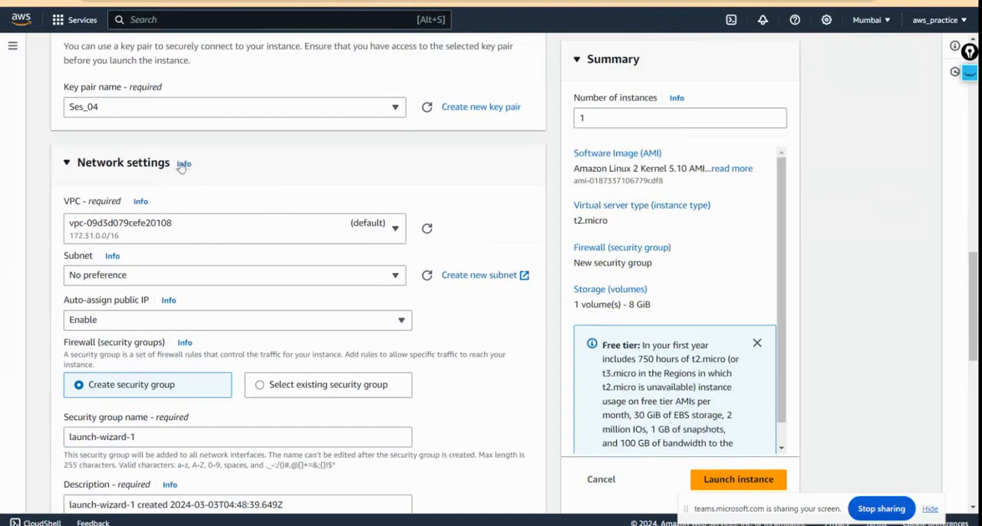
pyautogui.click(205, 239)
pyautogui.click(205, 238)
pyautogui.click(192, 277)
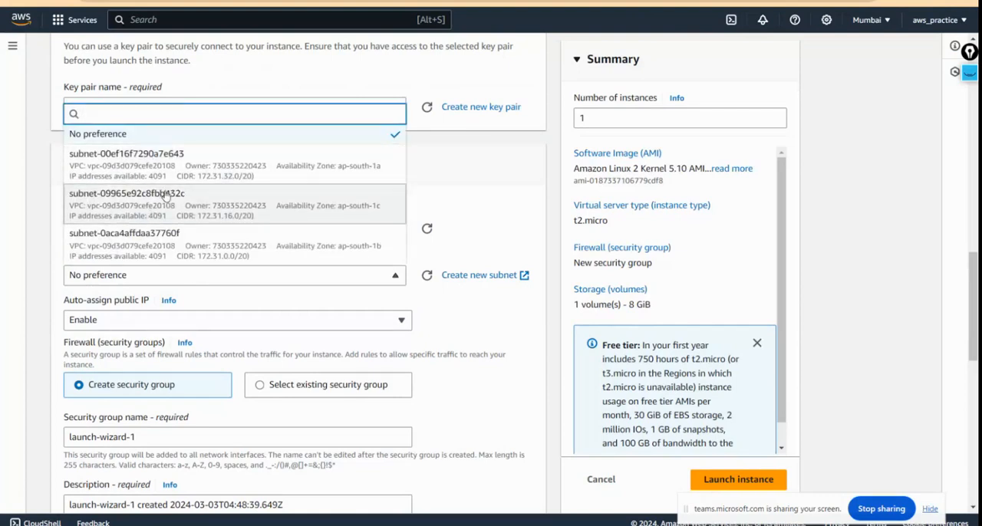
pyautogui.scroll(-1, 164, 196)
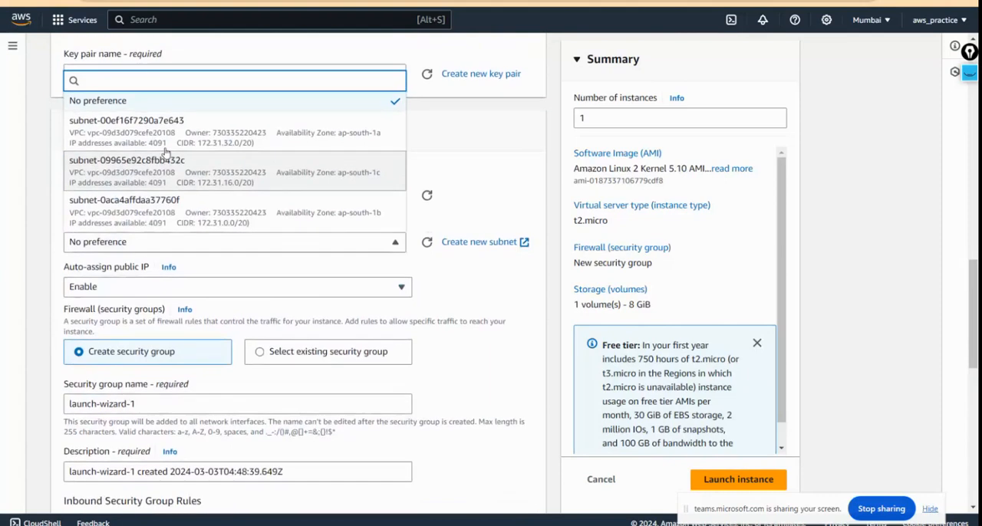
pyautogui.click(123, 115)
# Step: Check the auto-assign public IP choices and the existing security group option, keeping the option to create a new security group
pyautogui.scroll(-1, 479, 217)
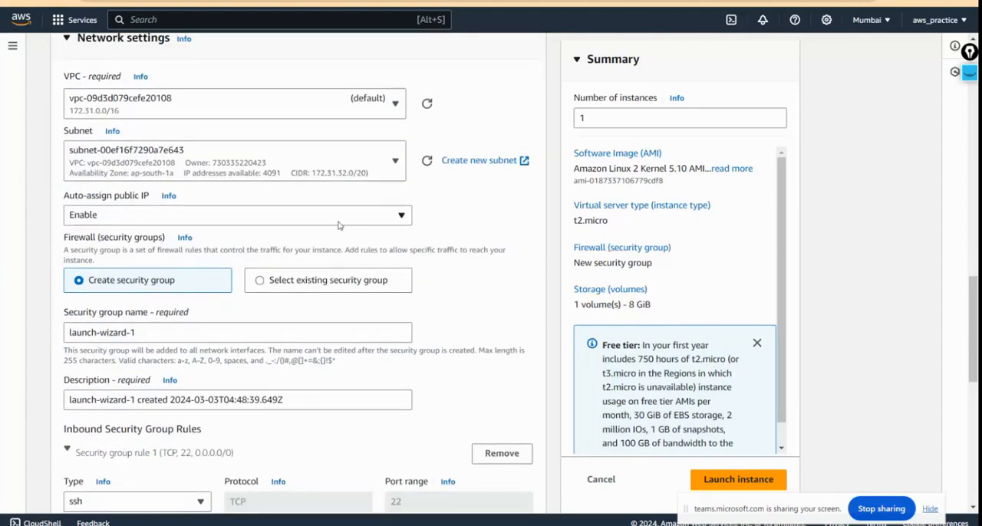
pyautogui.click(215, 218)
pyautogui.click(216, 219)
pyautogui.scroll(-1, 230, 226)
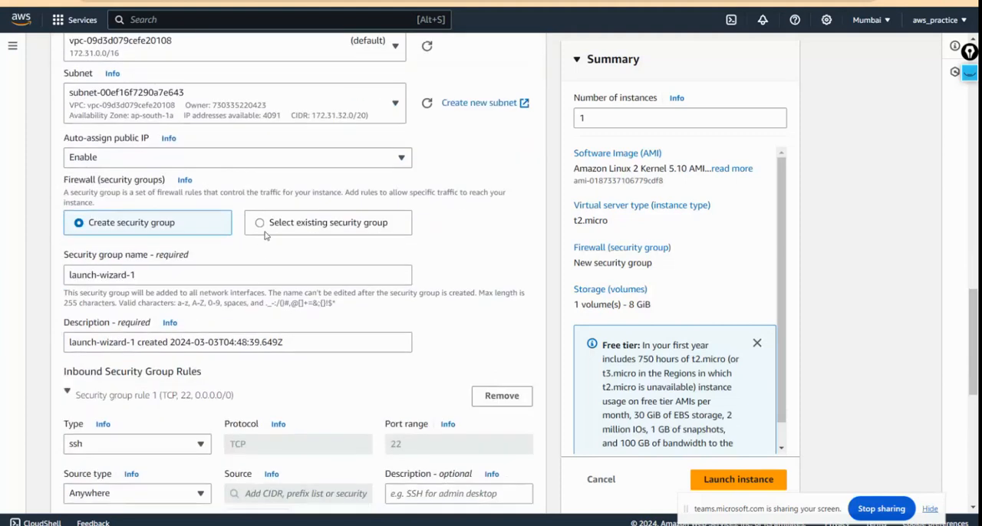
pyautogui.click(265, 231)
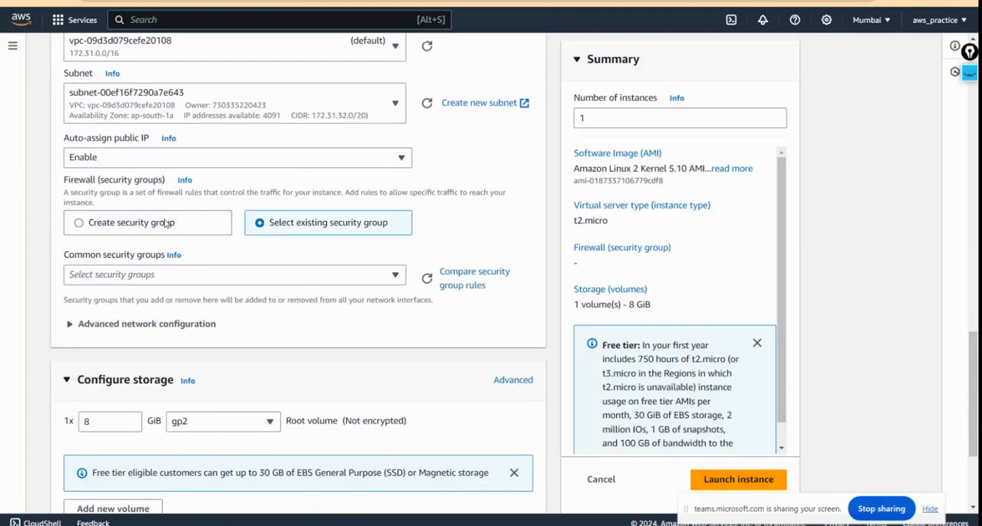
pyautogui.click(166, 223)
# Step: Name the new security group sg_001
pyautogui.click(160, 283)
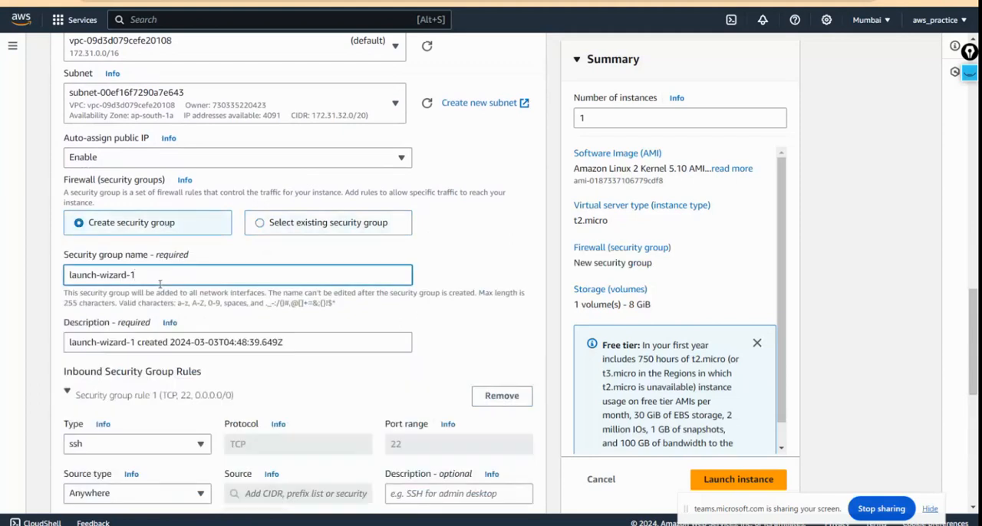
pyautogui.press('BackSpace')
pyautogui.press('BackSpace')
pyautogui.press('BackSpace')
pyautogui.press('BackSpace')
pyautogui.press('BackSpace')
pyautogui.press('BackSpace')
pyautogui.press('BackSpace')
pyautogui.press('BackSpace')
pyautogui.press('BackSpace')
pyautogui.press('BackSpace')
pyautogui.press('BackSpace')
pyautogui.press('BackSpace')
pyautogui.press('BackSpace')
pyautogui.press('BackSpace')
pyautogui.write('SG')
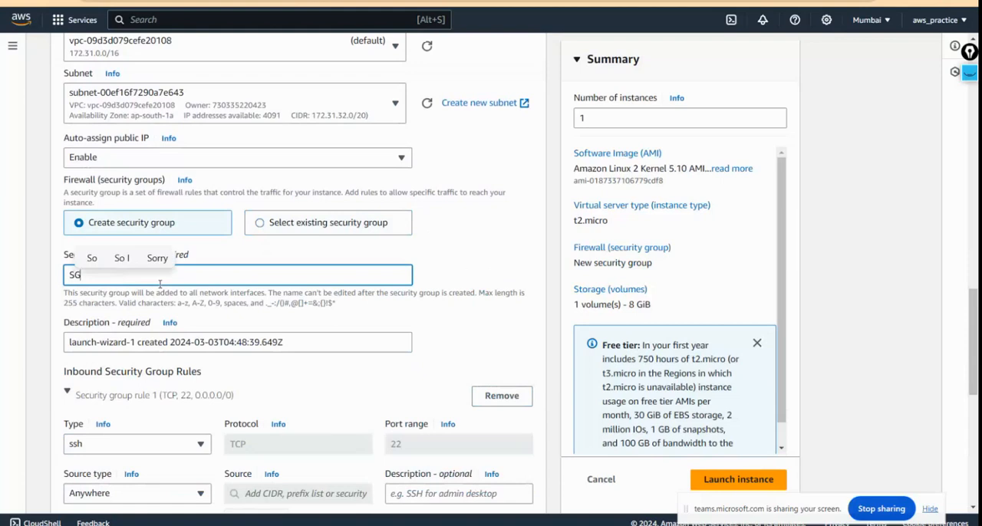
pyautogui.press('BackSpace')
pyautogui.press('BackSpace')
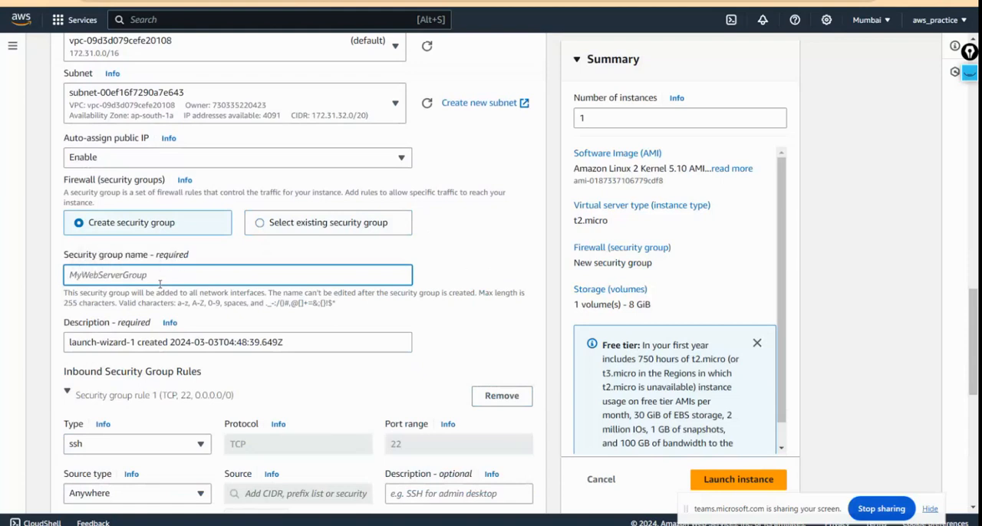
pyautogui.write('sg')
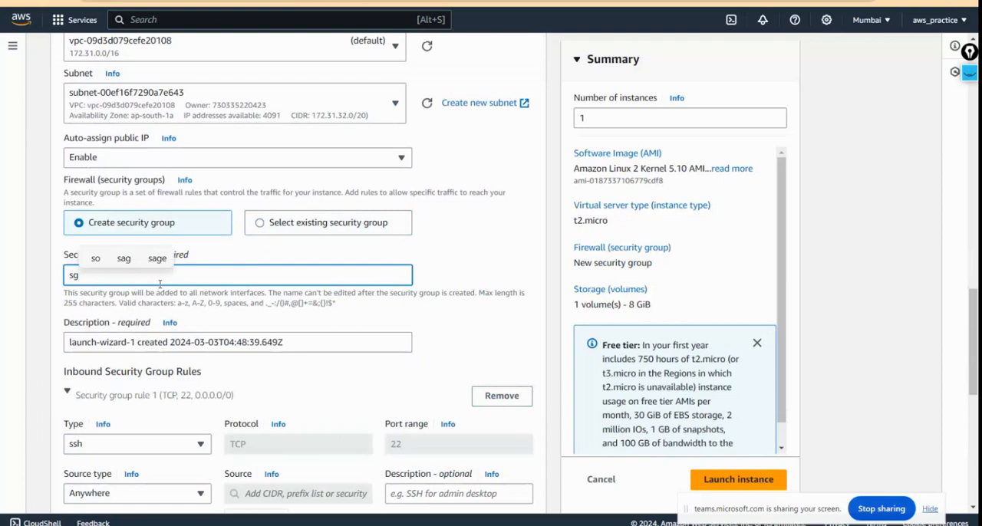
pyautogui.write('_001')
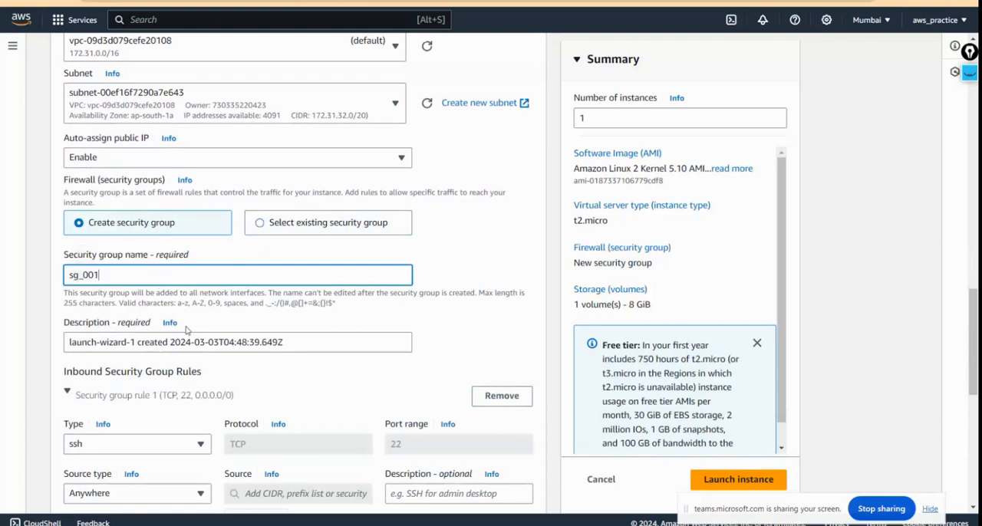
# Step: Set the type of the first inbound security group rule to All traffic
pyautogui.scroll(-2, 187, 330)
pyautogui.click(203, 299)
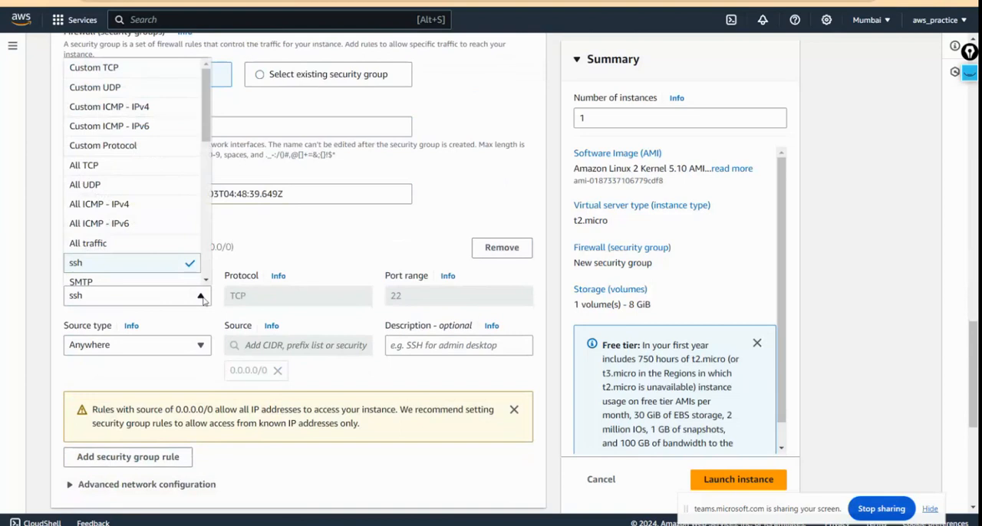
pyautogui.click(203, 300)
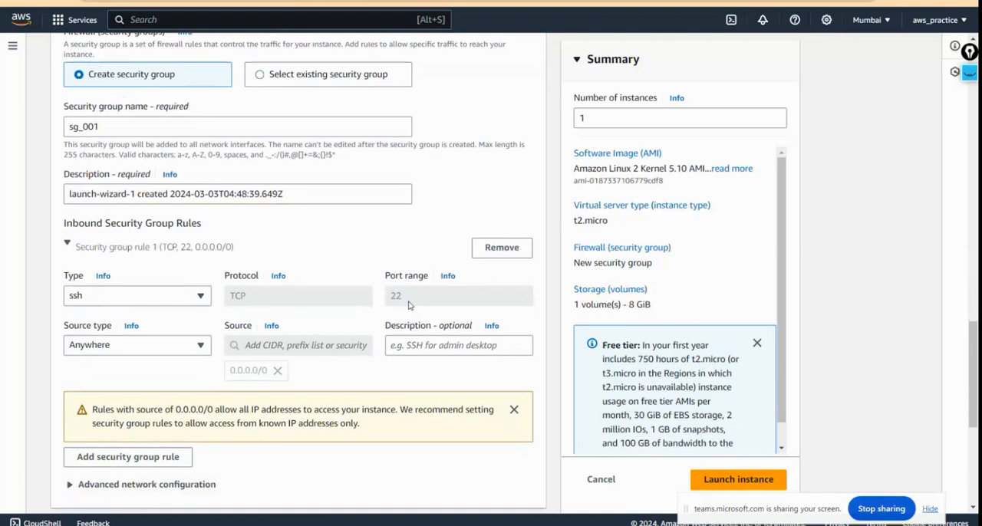
pyautogui.click(184, 300)
pyautogui.scroll(1, 116, 202)
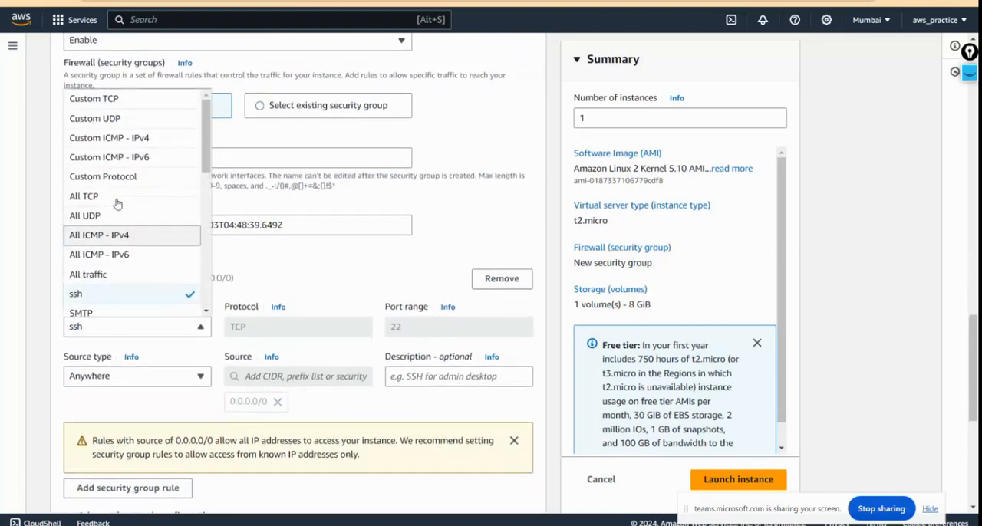
pyautogui.scroll(-2, 117, 203)
pyautogui.click(113, 204)
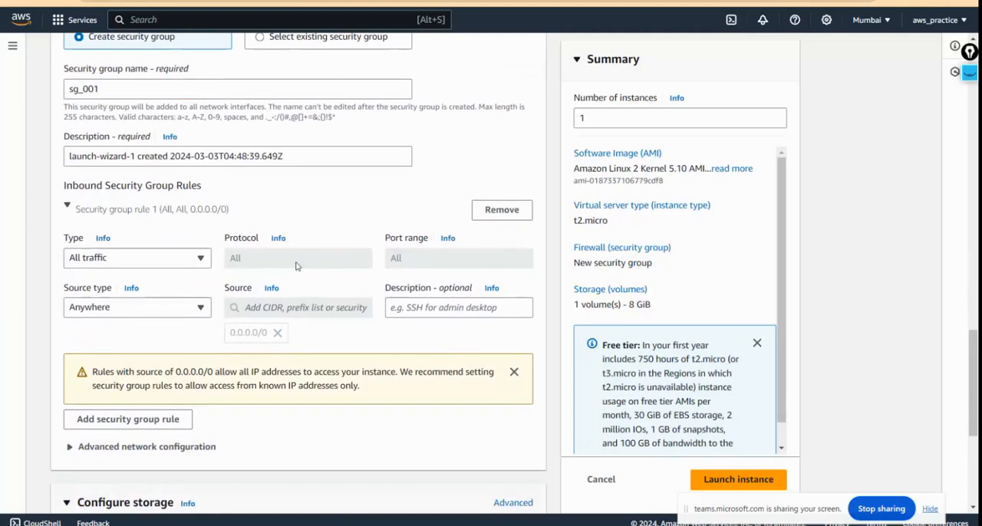
# Step: Review the inbound security group rule, root volume storage and network settings of the launch configuration
pyautogui.scroll(-1, 296, 266)
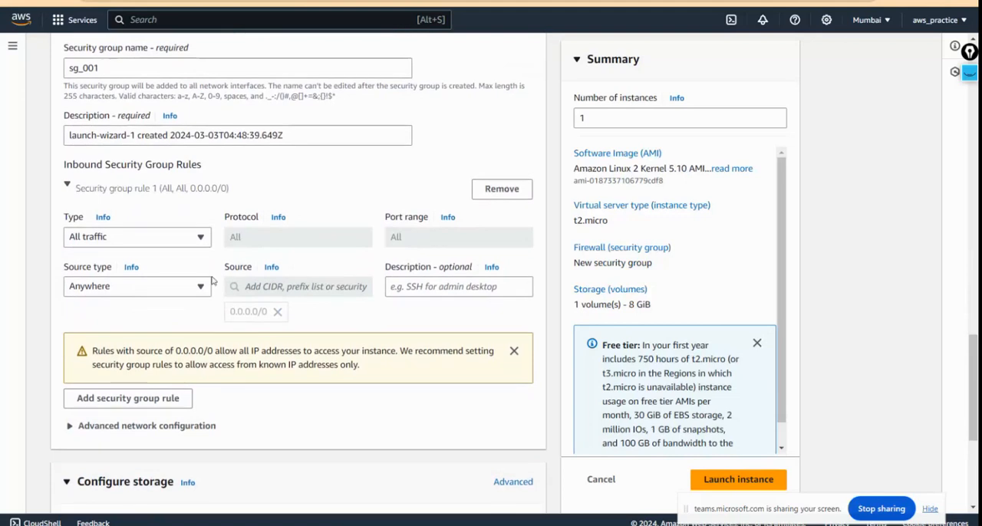
pyautogui.scroll(-3, 265, 354)
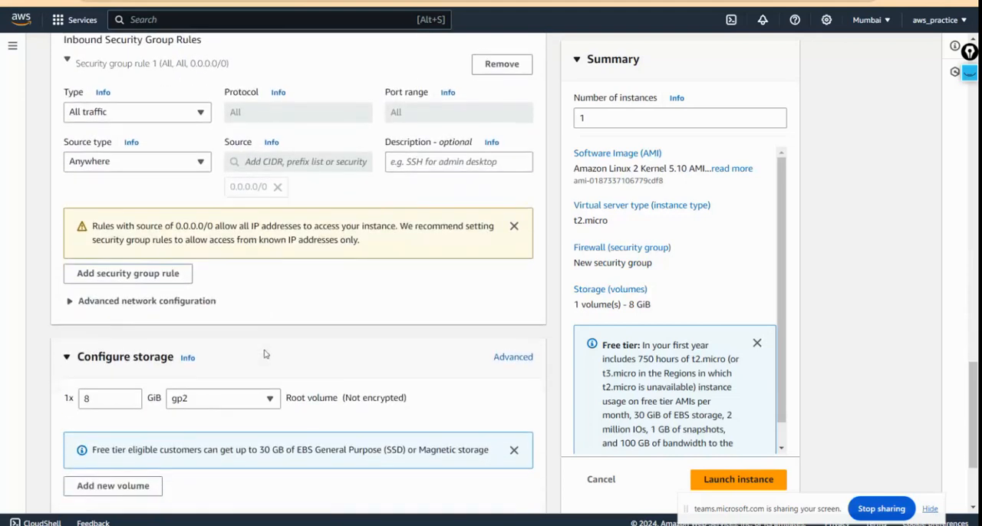
pyautogui.scroll(-1, 264, 354)
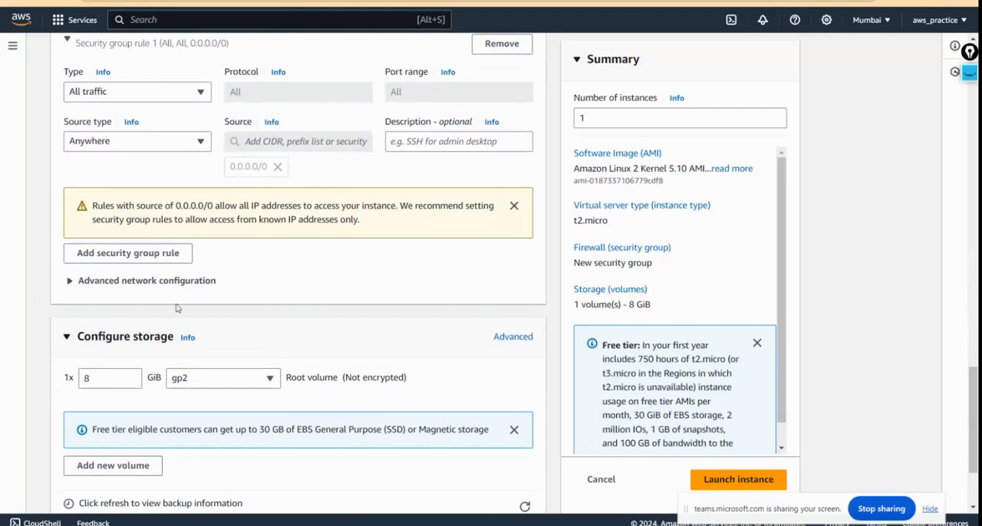
pyautogui.scroll(-3, 410, 268)
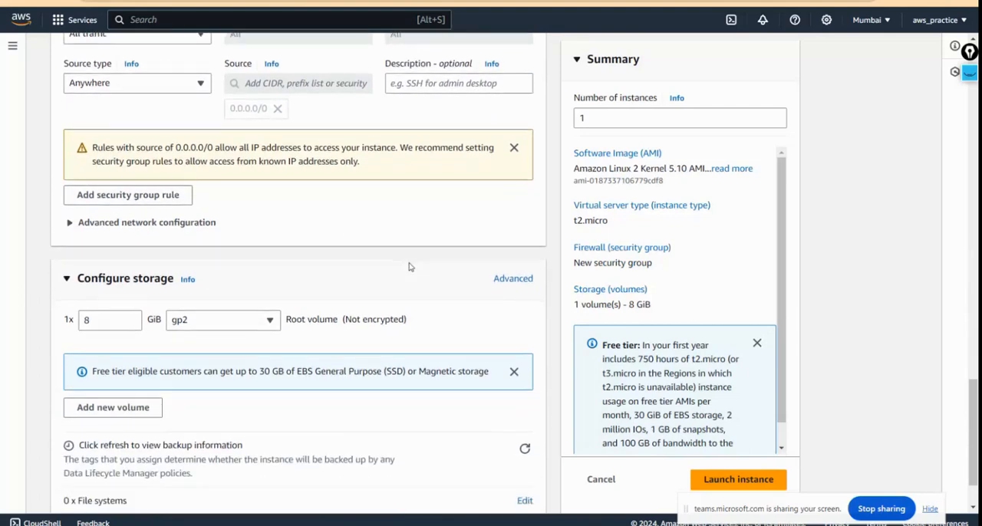
pyautogui.scroll(-2, 410, 268)
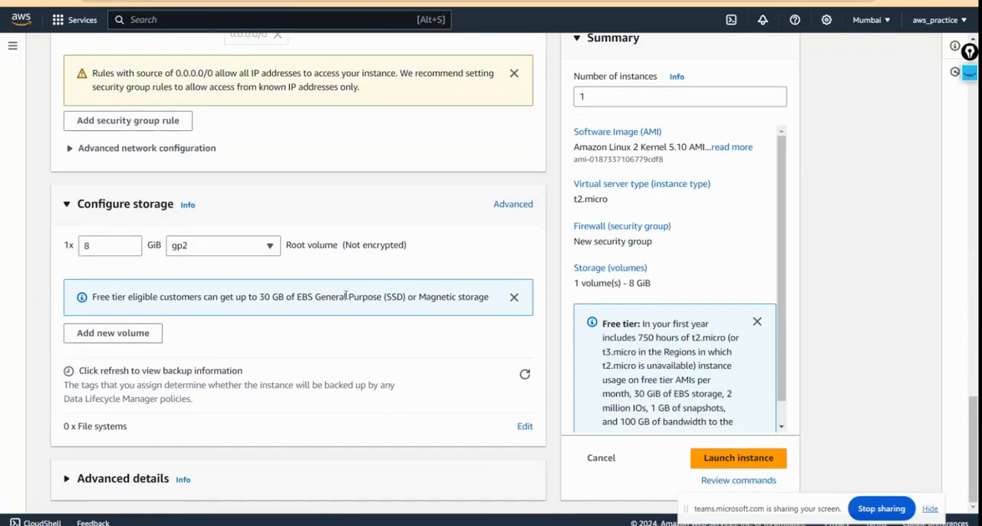
pyautogui.scroll(4, 626, 328)
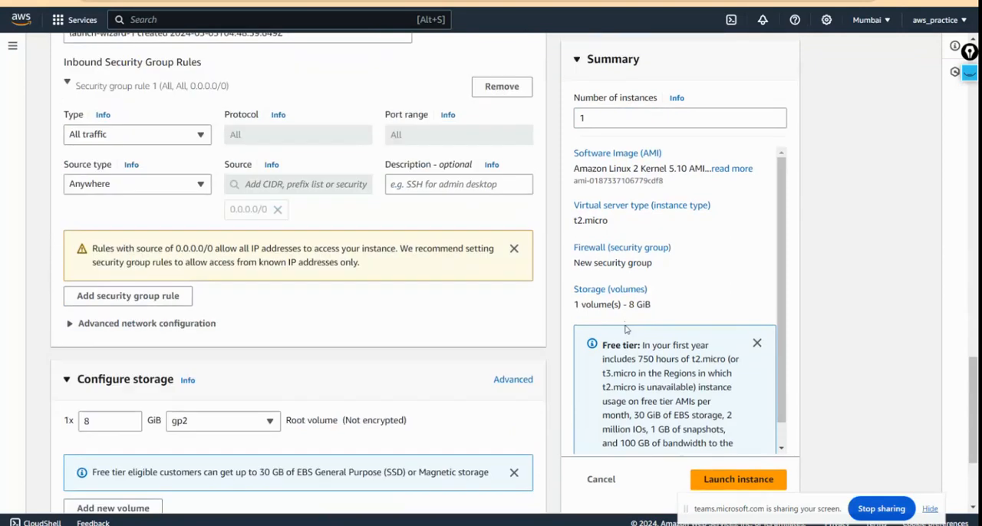
pyautogui.scroll(6, 548, 317)
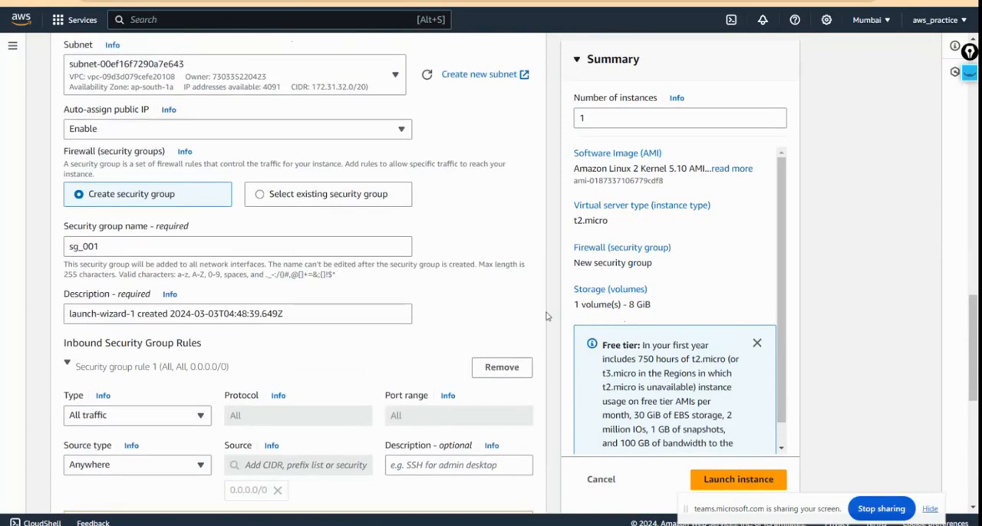
# Step: Set the number of instances to 10 and recheck the key pair, network and storage settings
pyautogui.click(593, 117)
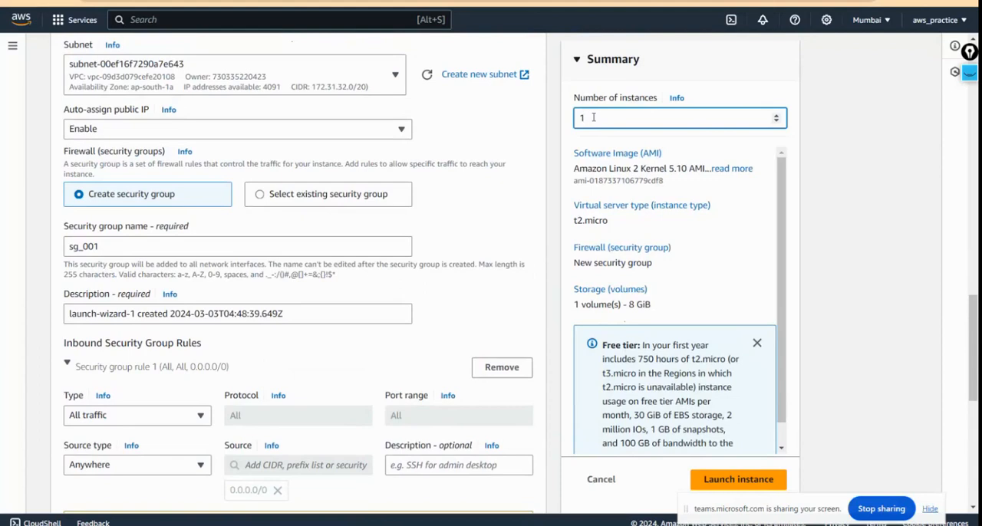
pyautogui.write('0')
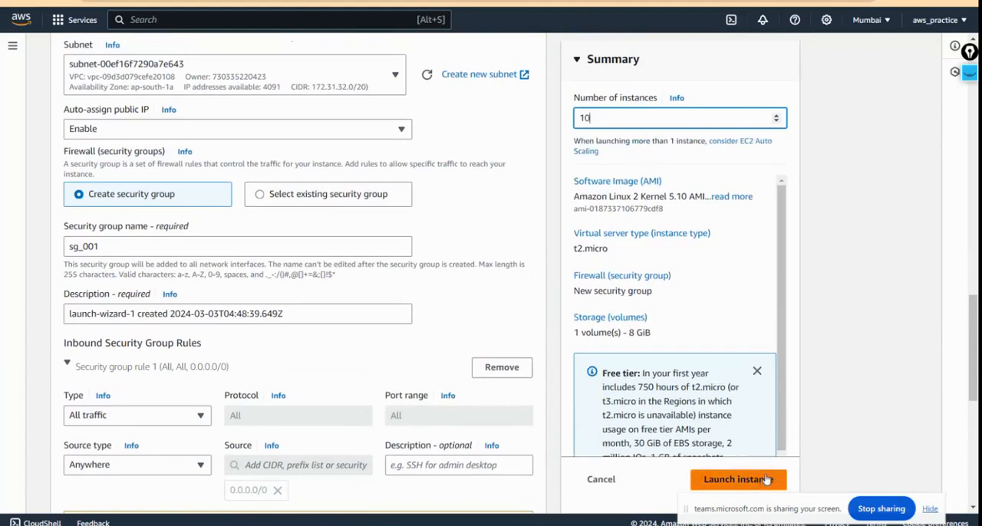
pyautogui.scroll(-2, 783, 426)
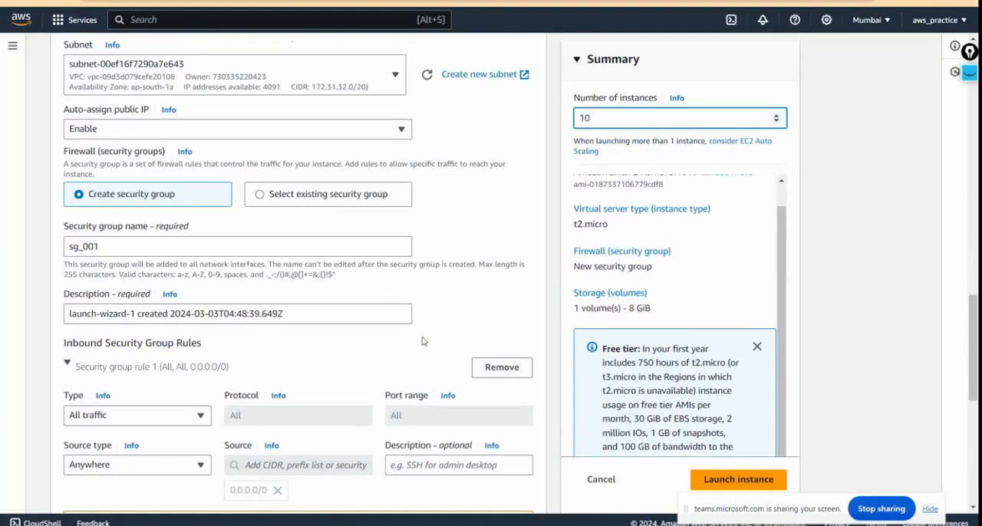
pyautogui.scroll(-2, 422, 340)
pyautogui.scroll(4, 423, 340)
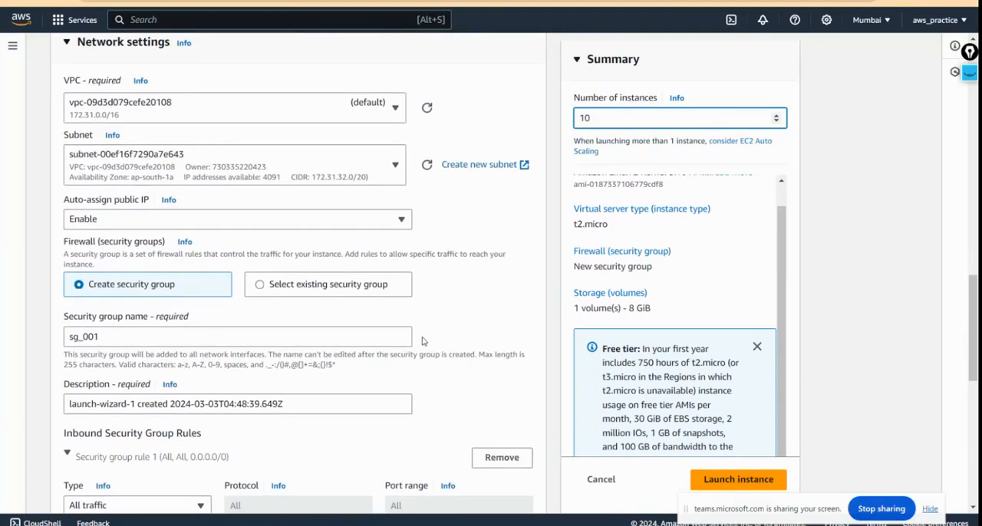
pyautogui.scroll(2, 423, 339)
pyautogui.scroll(2, 422, 340)
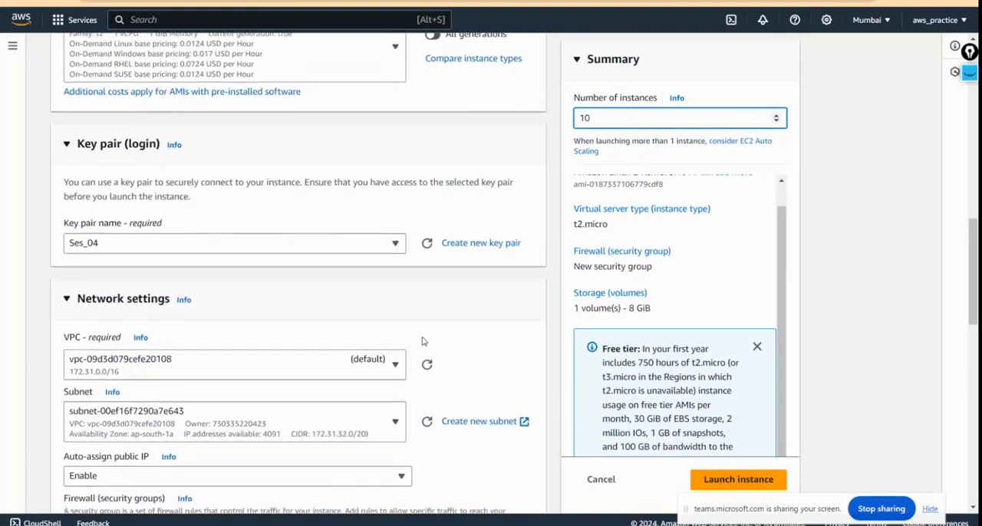
pyautogui.scroll(-9, 423, 340)
pyautogui.scroll(-4, 422, 340)
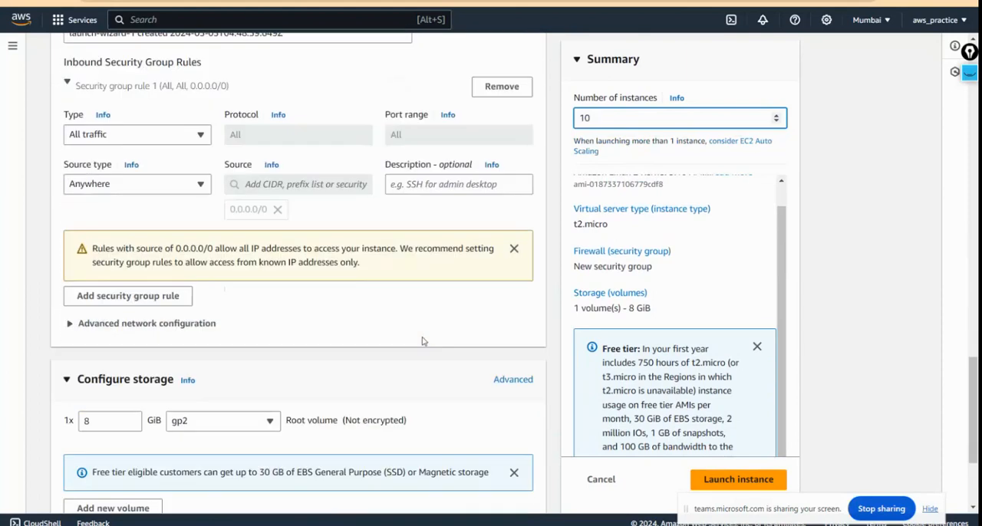
# Step: Set the number of instances to 2 and launch them
pyautogui.moveTo(781, 295); pyautogui.dragTo(787, 332)
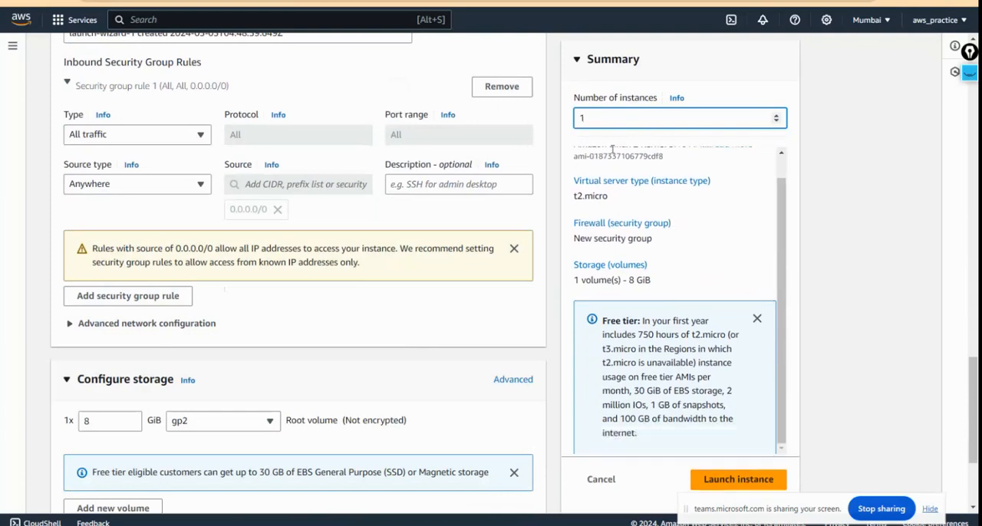
pyautogui.press('BackSpace')
pyautogui.write('2')
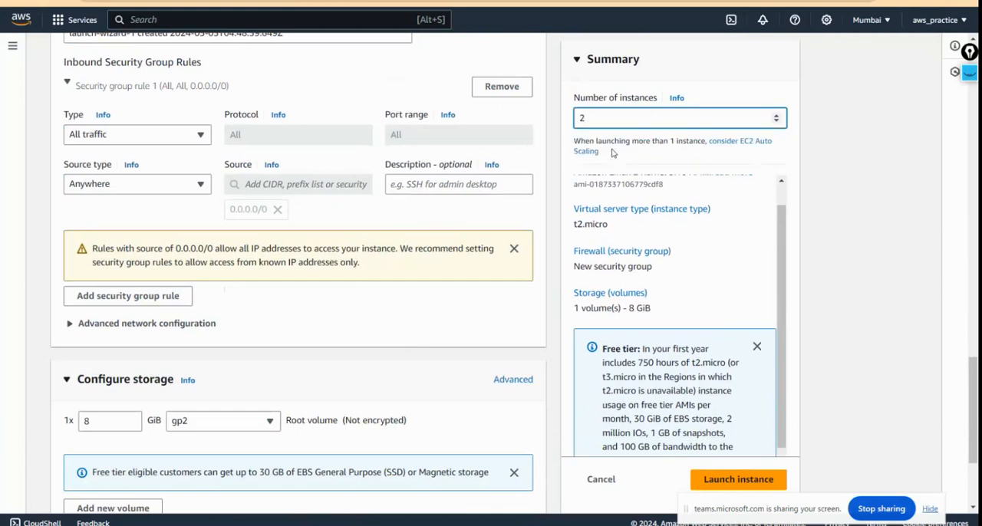
pyautogui.click(734, 478)
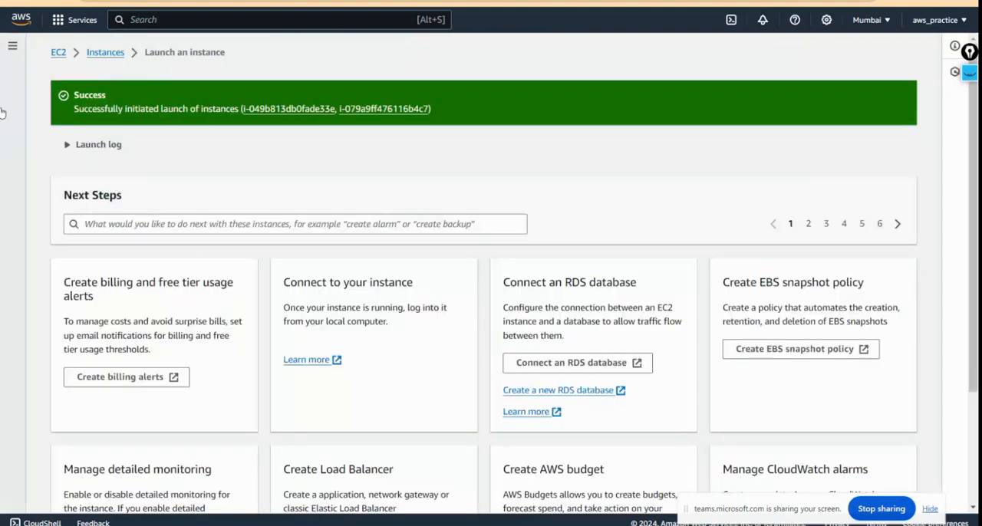
# Step: Open the refreshed list of EC2 instances and sort it by name
pyautogui.click(117, 54)
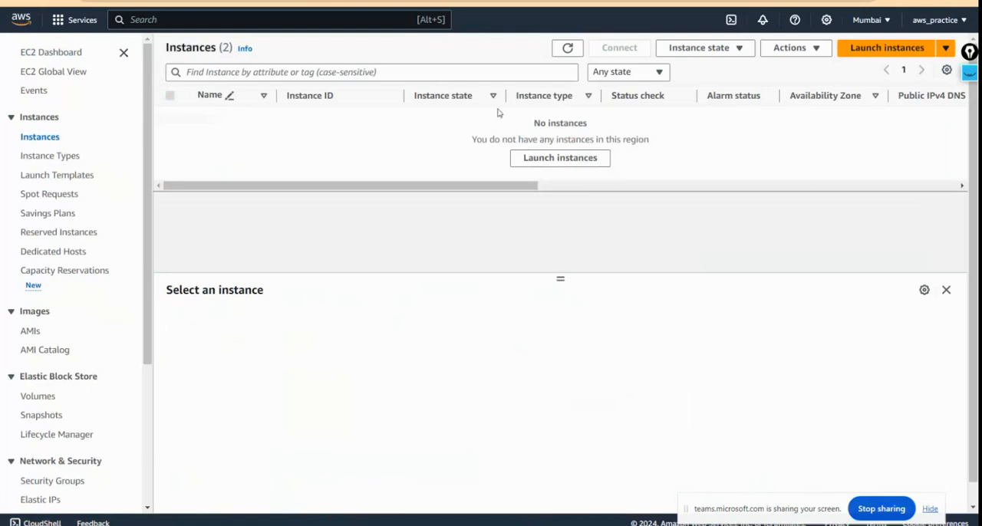
pyautogui.click(574, 49)
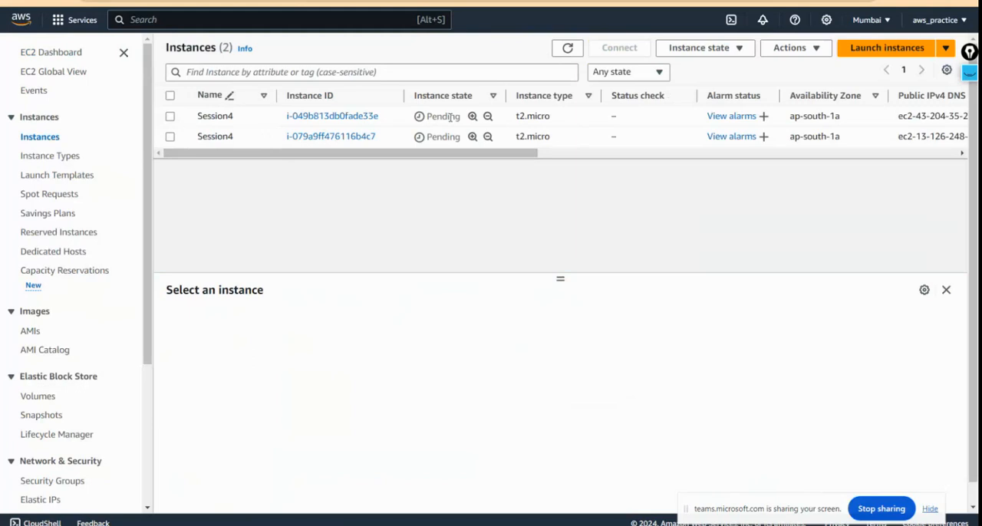
pyautogui.click(234, 97)
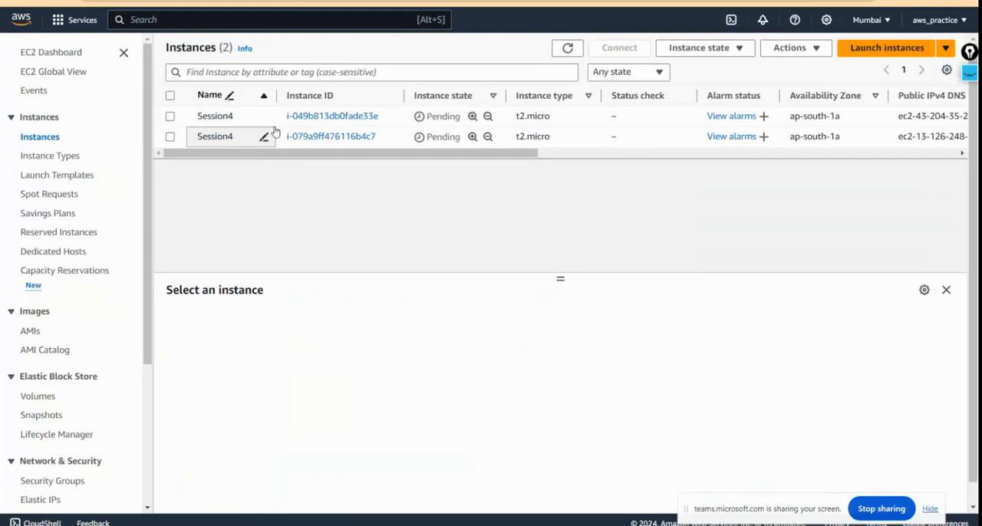
# Step: Try to rename the first listed instance, i-049b813db0fade33e, as Session5
pyautogui.click(264, 118)
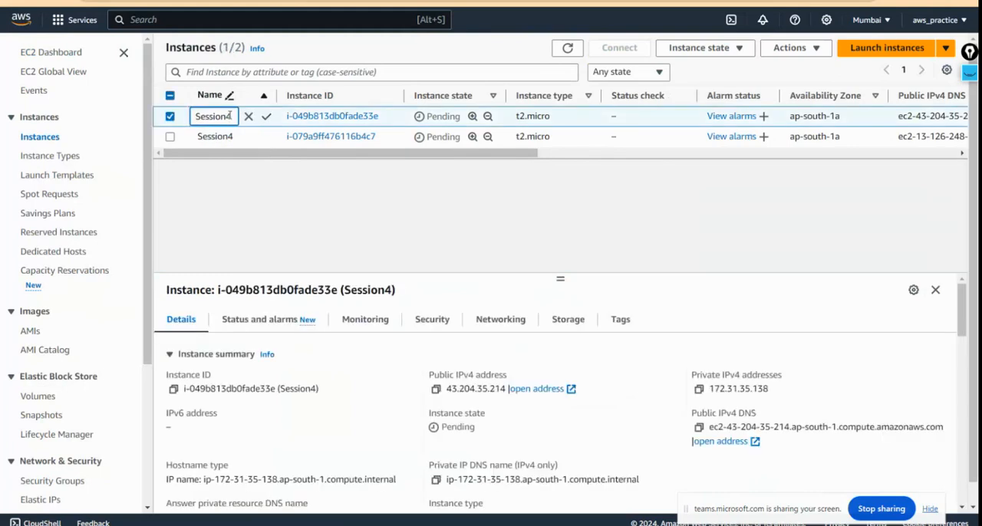
pyautogui.press('BackSpace')
pyautogui.write('5')
pyautogui.moveTo(269, 184); pyautogui.dragTo(269, 120)
pyautogui.click(264, 117)
pyautogui.click(268, 118)
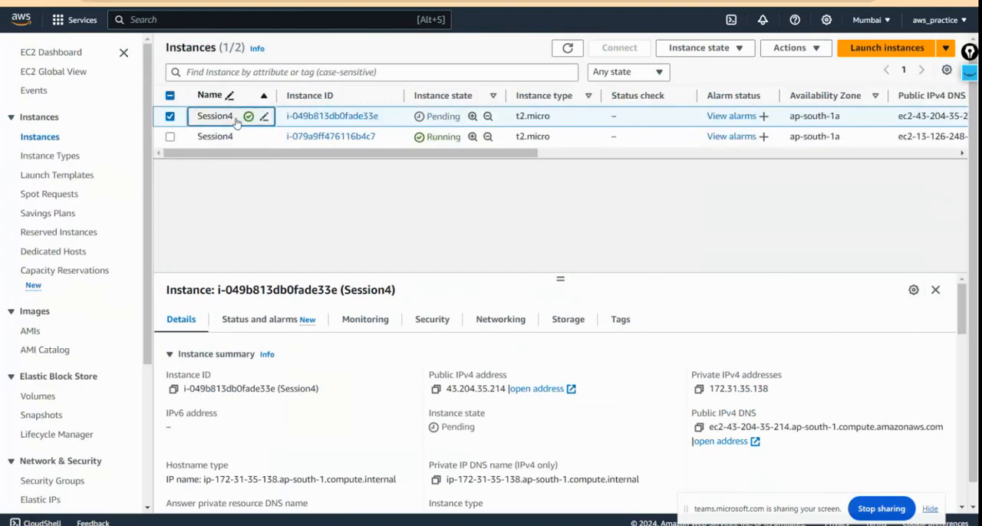
# Step: Change the name of instance i-049b813db0fade33e to Session5 and save it
pyautogui.click(235, 117)
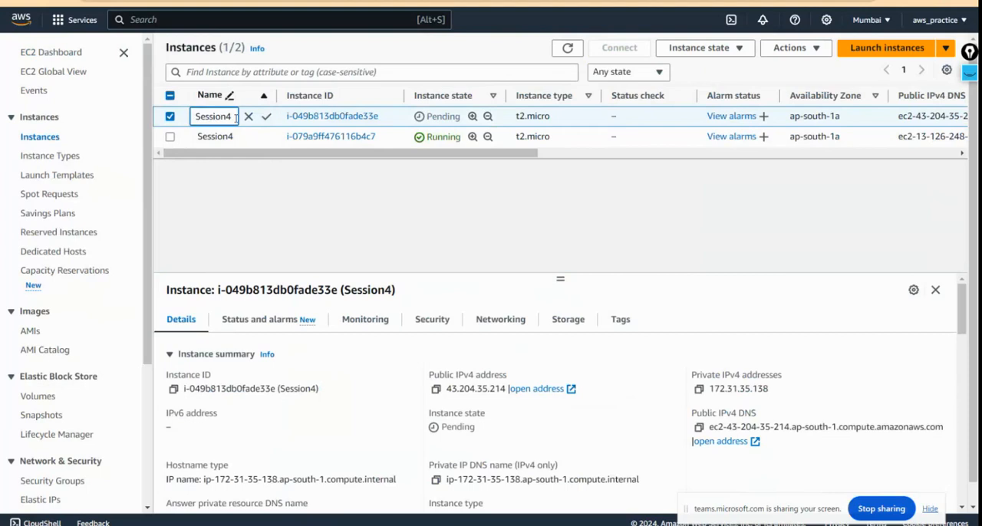
pyautogui.press('BackSpace')
pyautogui.write('5')
pyautogui.click(267, 119)
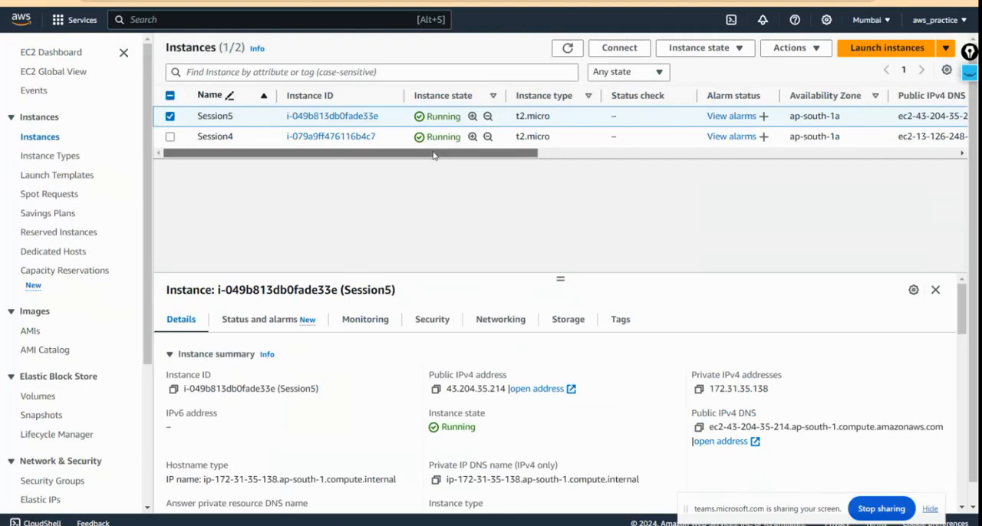
# Step: Open the Session5 instance's summary and connect to it with EC2 Instance Connect as ec2-user
pyautogui.moveTo(438, 154); pyautogui.dragTo(360, 176)
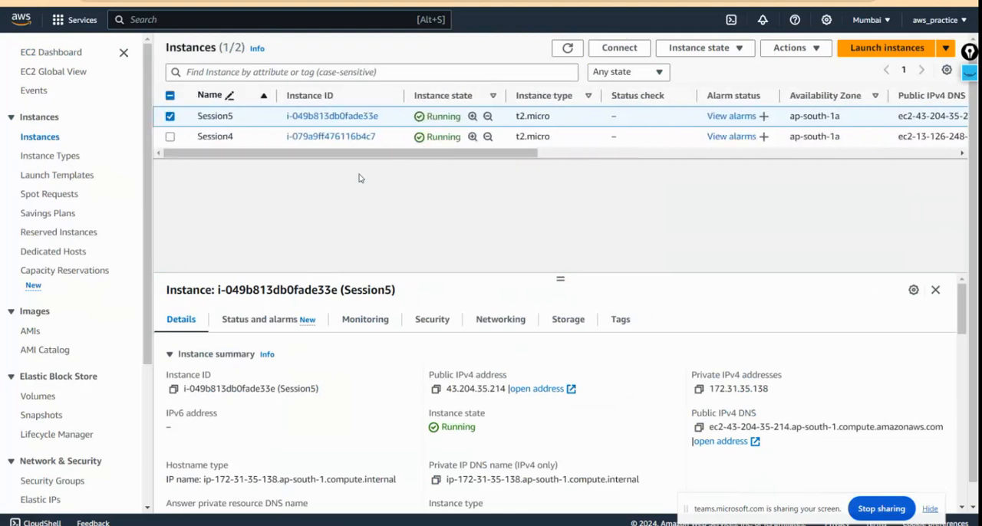
pyautogui.click(314, 118)
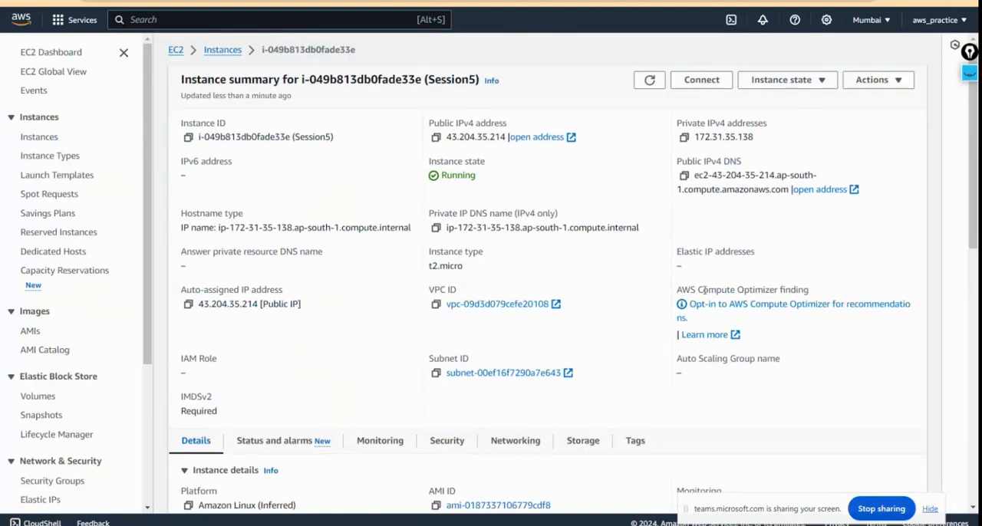
pyautogui.click(702, 81)
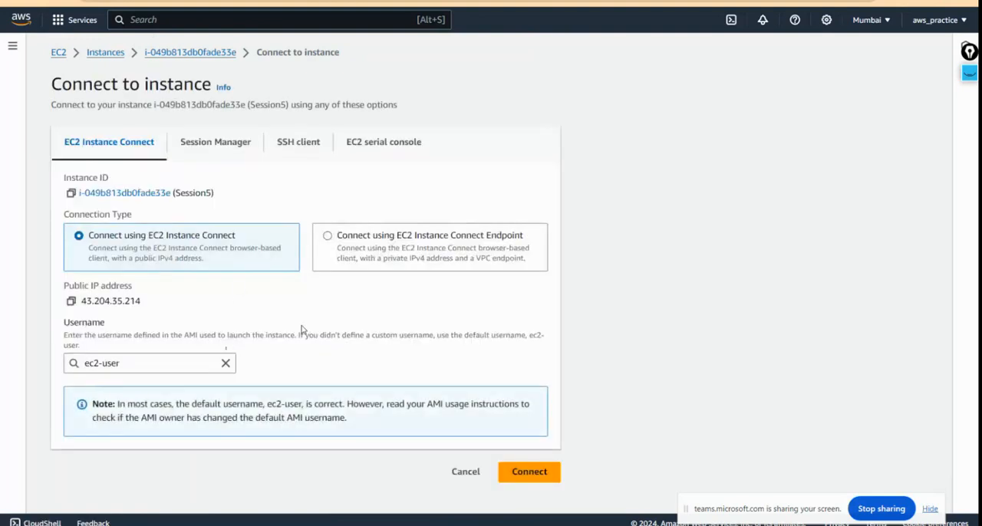
pyautogui.click(519, 475)
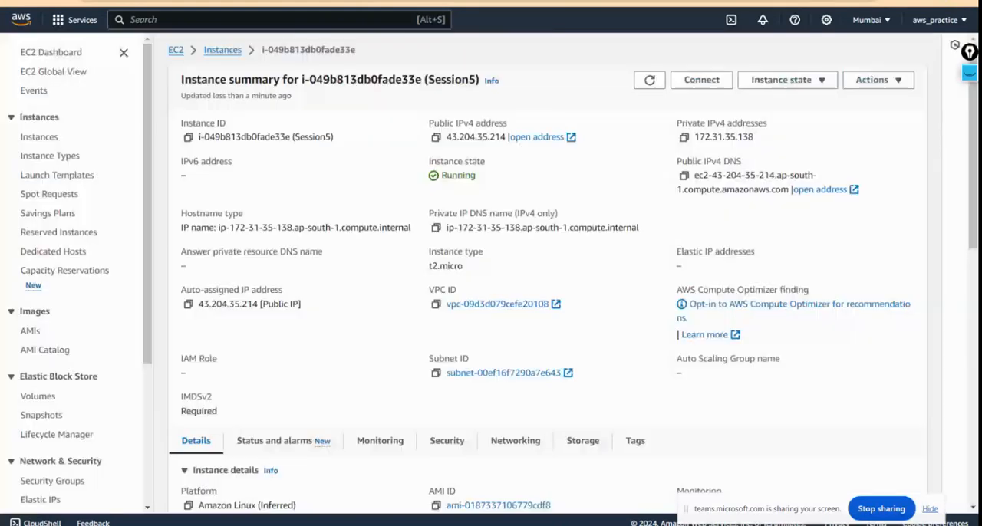
# Step: Examine the Session5 instance's summary and details alongside its open terminal session, ending on the terminal
pyautogui.scroll(-10, 307, 231)
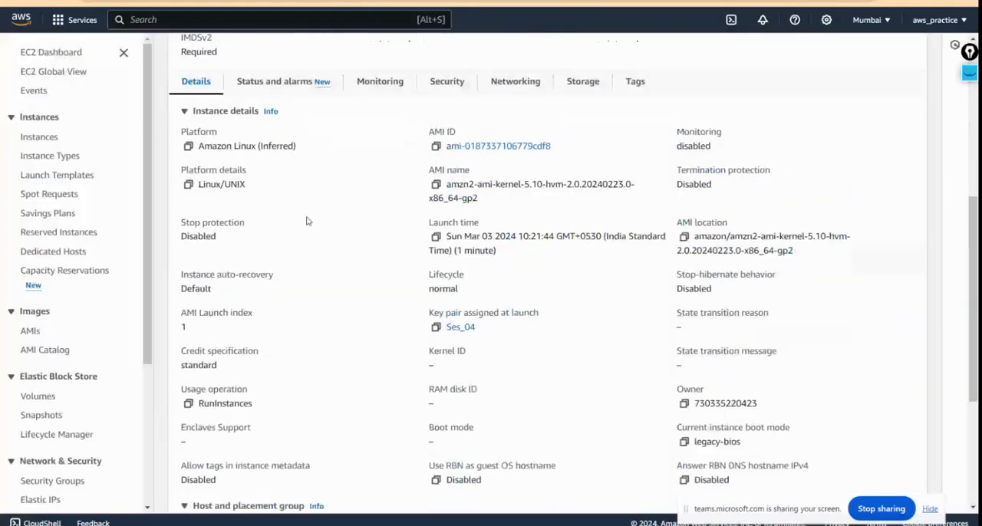
pyautogui.scroll(5, 306, 221)
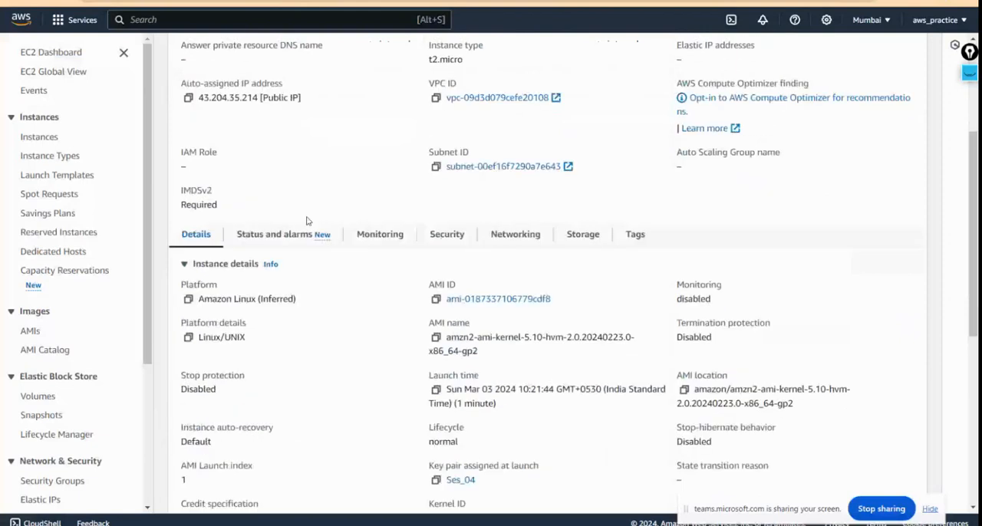
pyautogui.scroll(3, 307, 221)
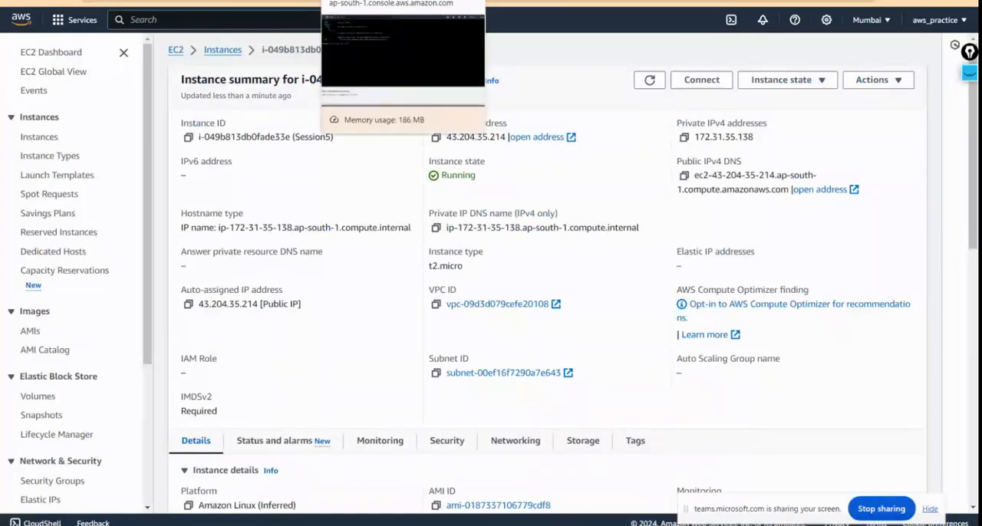
pyautogui.scroll(-10, 475, 206)
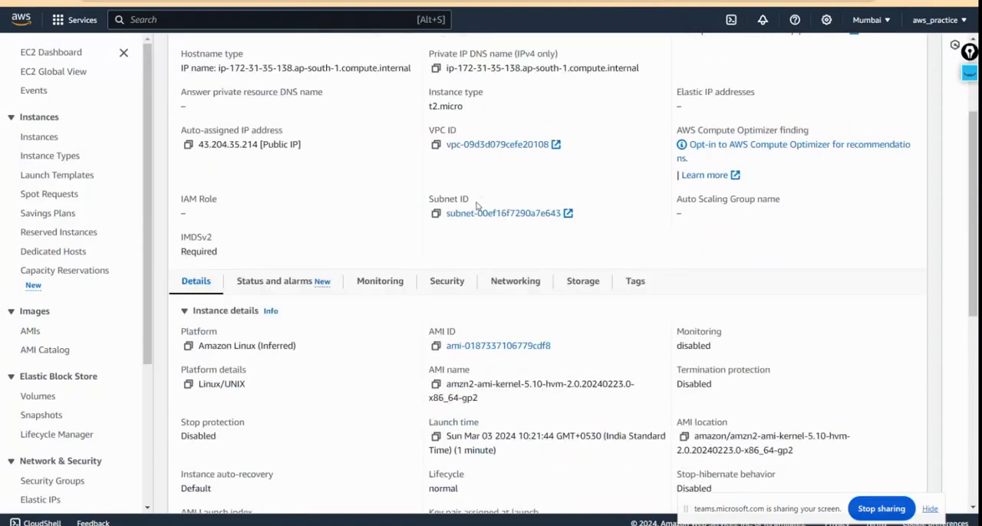
pyautogui.scroll(10, 476, 205)
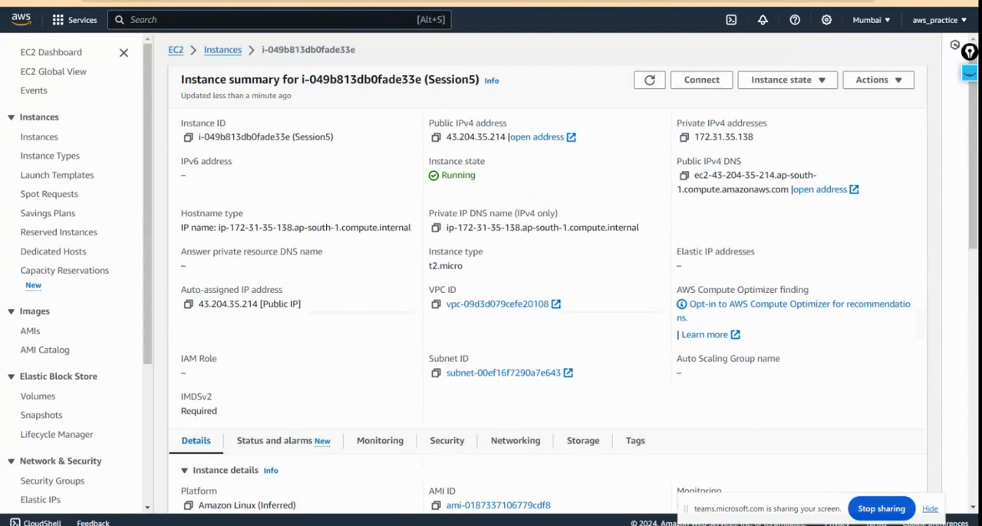
pyautogui.click(230, 1)
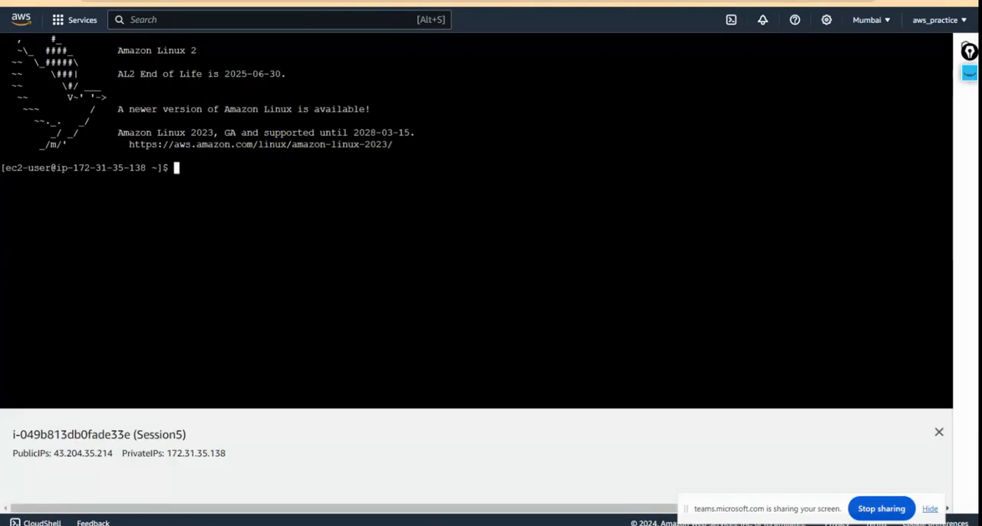
pyautogui.hotkey('ctrl', 'shift', 'Tab')
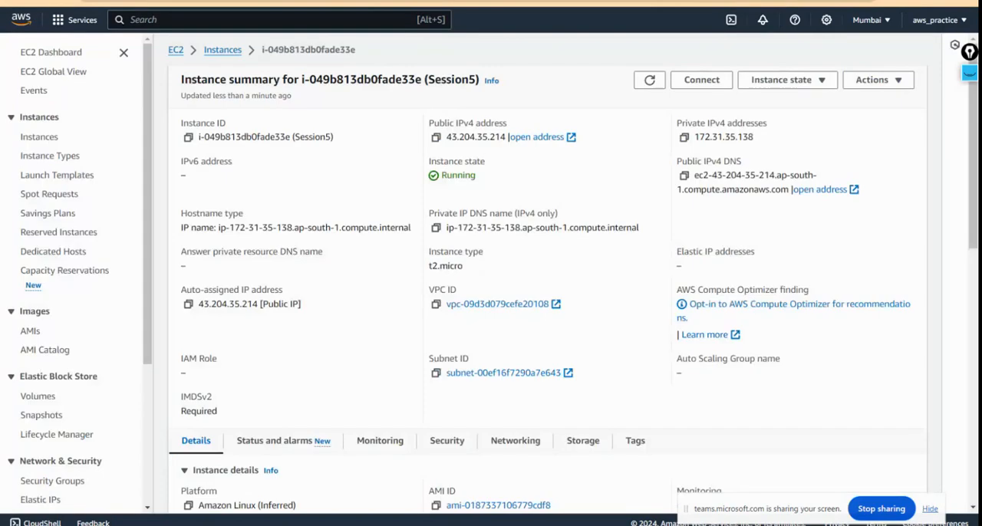
pyautogui.hotkey('ctrl', 'Tab')
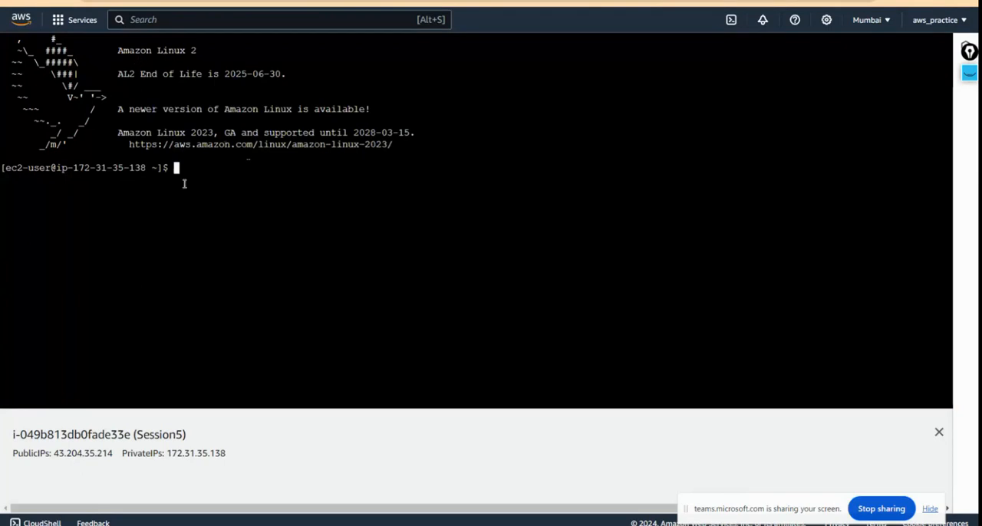
# Step: Try to update the Session5 instance's packages by running sudo apt-get update
pyautogui.write('su')
pyautogui.press('BackSpace')
pyautogui.press('BackSpace')
pyautogui.write('y')
pyautogui.press('BackSpace')
pyautogui.write('sud')
pyautogui.write('apt-get update')
pyautogui.press('Return')
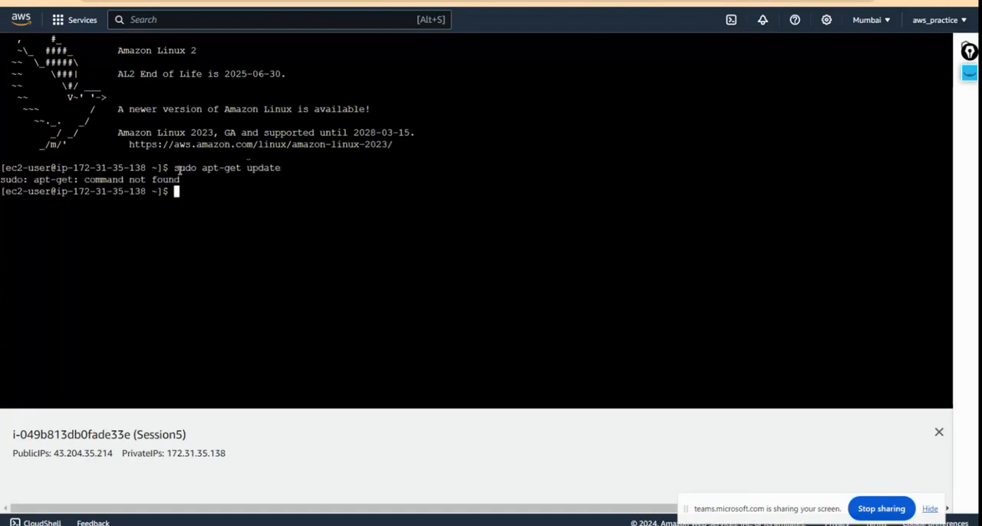
# Step: Try the update with yum instead by running sudo yum install update in the terminal
pyautogui.press('Up')
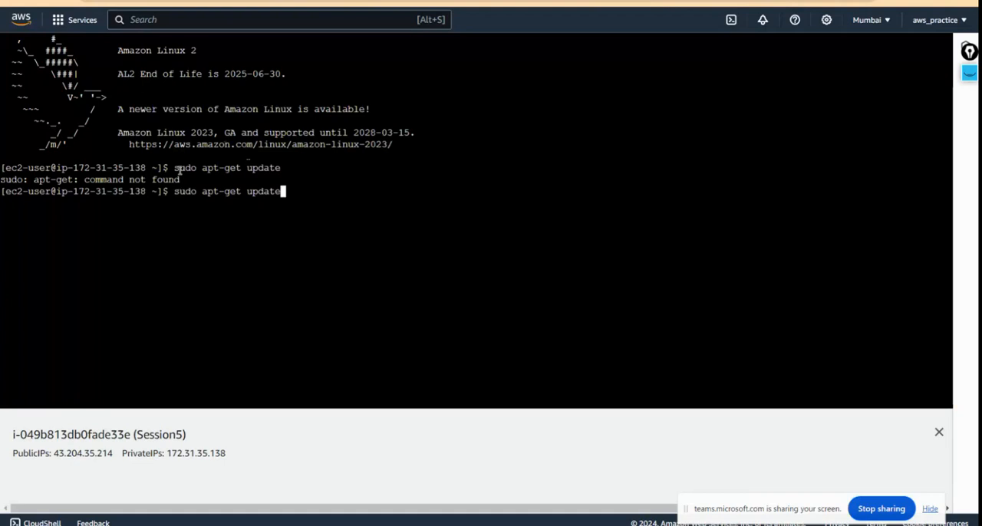
pyautogui.press('BackSpace')
pyautogui.press('BackSpace')
pyautogui.press('BackSpace')
pyautogui.press('BackSpace')
pyautogui.press('BackSpace')
pyautogui.press('BackSpace')
pyautogui.press('BackSpace')
pyautogui.press('BackSpace')
pyautogui.press('BackSpace')
pyautogui.press('BackSpace')
pyautogui.press('BackSpace')
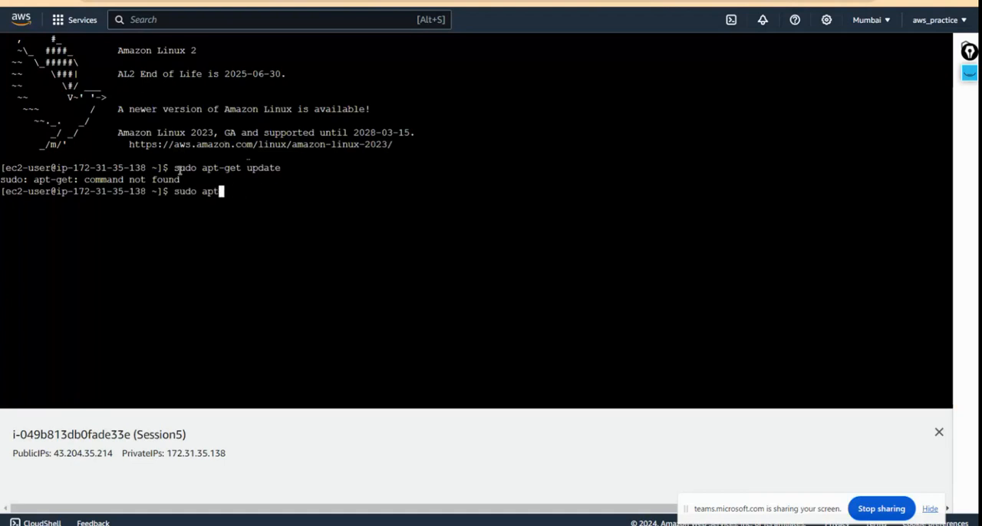
pyautogui.press('BackSpace')
pyautogui.press('BackSpace')
pyautogui.press('BackSpace')
pyautogui.write('yum install update')
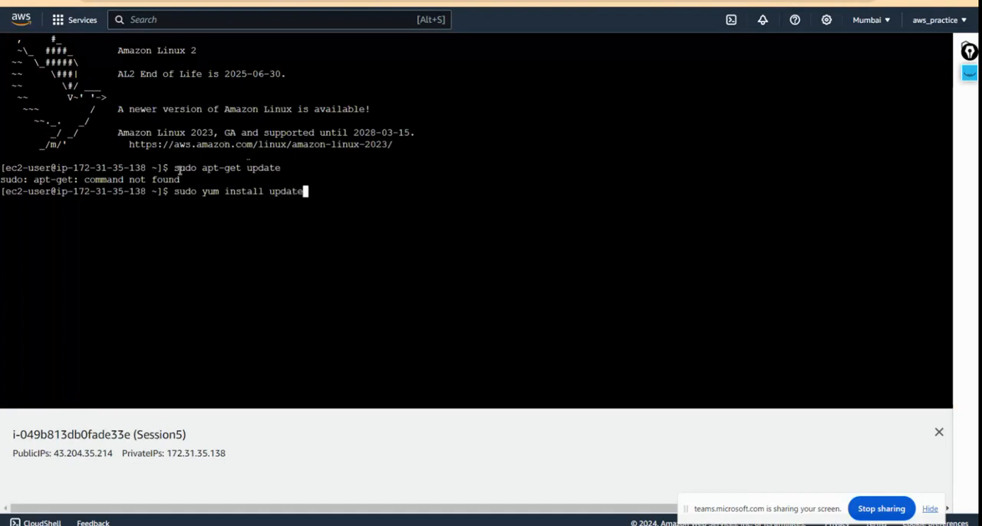
pyautogui.press('Return')
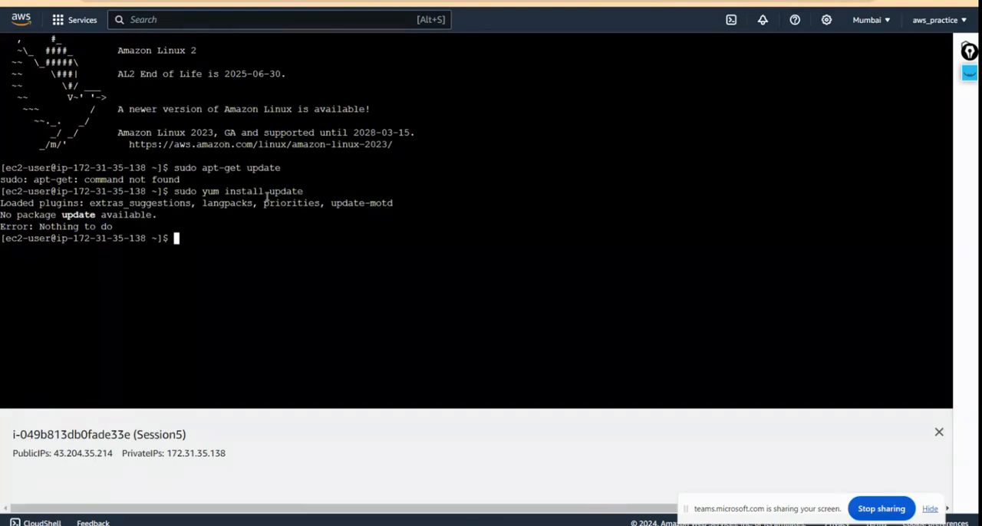
# Step: Check the Azure Bastion page, then open Session5's SSH client connection instructions and highlight the example ssh command
pyautogui.click(63, 1)
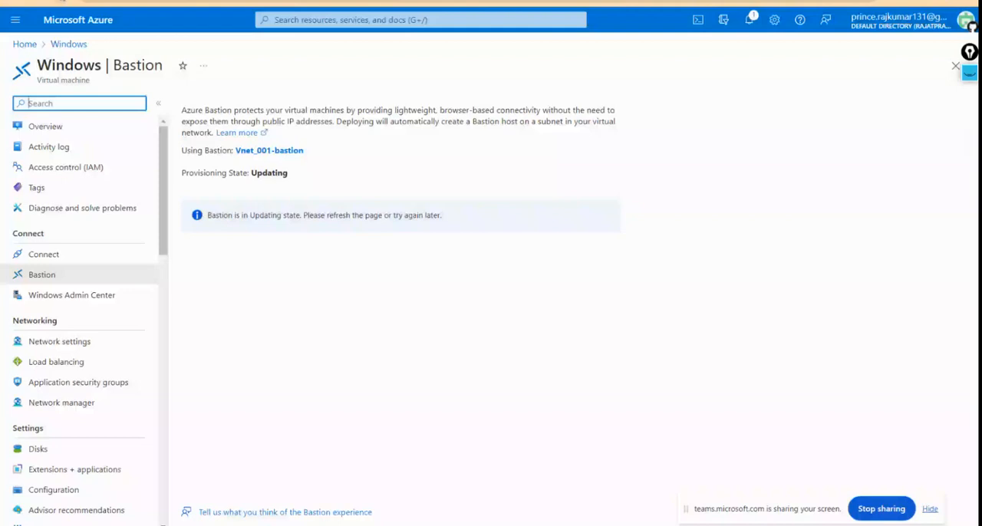
pyautogui.click(165, 0)
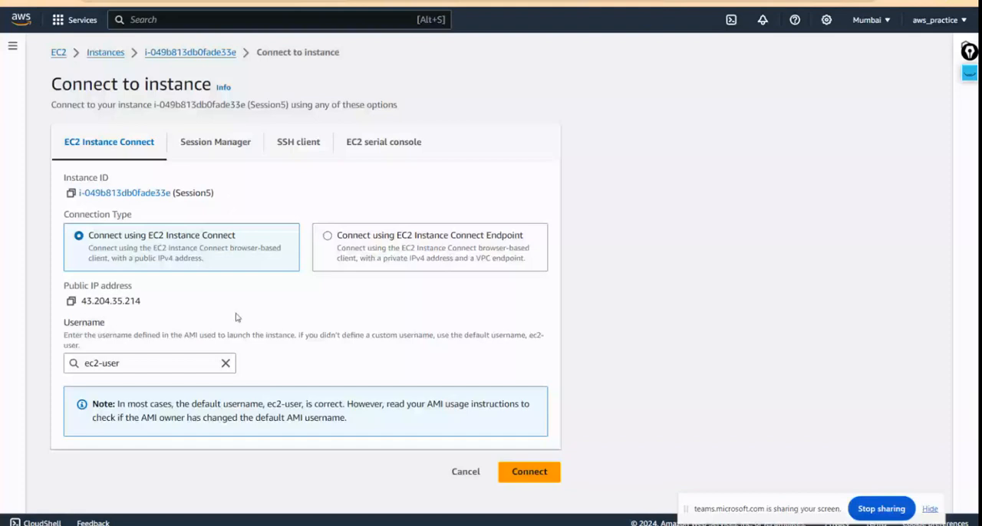
pyautogui.click(299, 142)
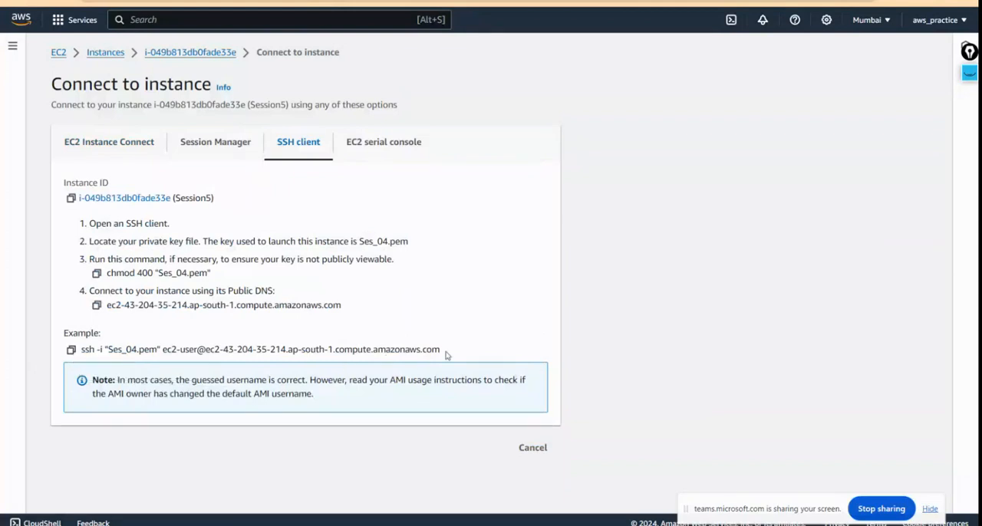
pyautogui.moveTo(430, 356); pyautogui.dragTo(81, 349)
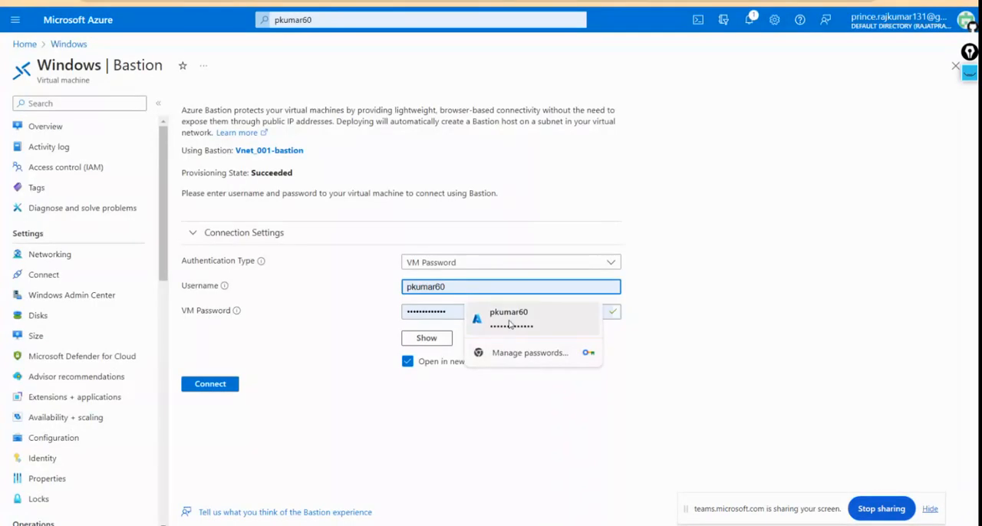
pyautogui.click(515, 316)
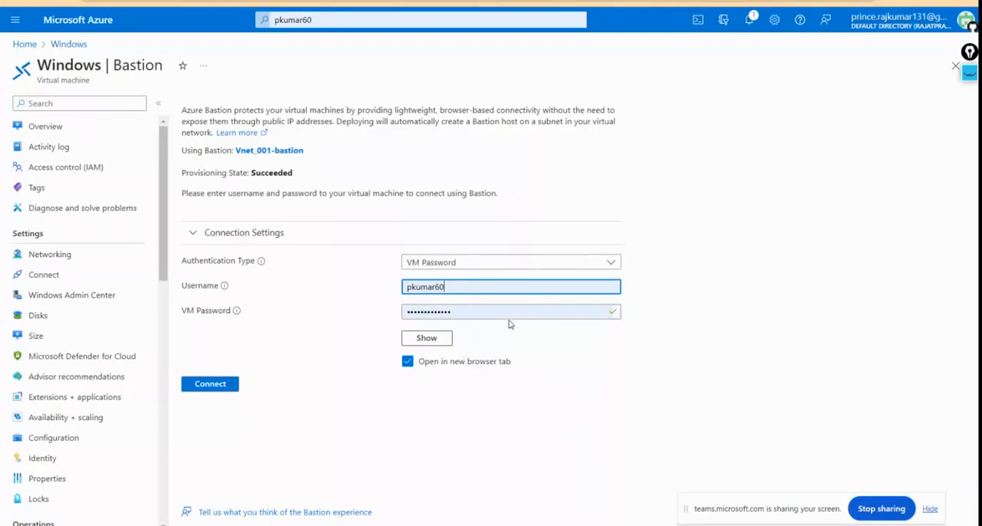
pyautogui.click(211, 385)
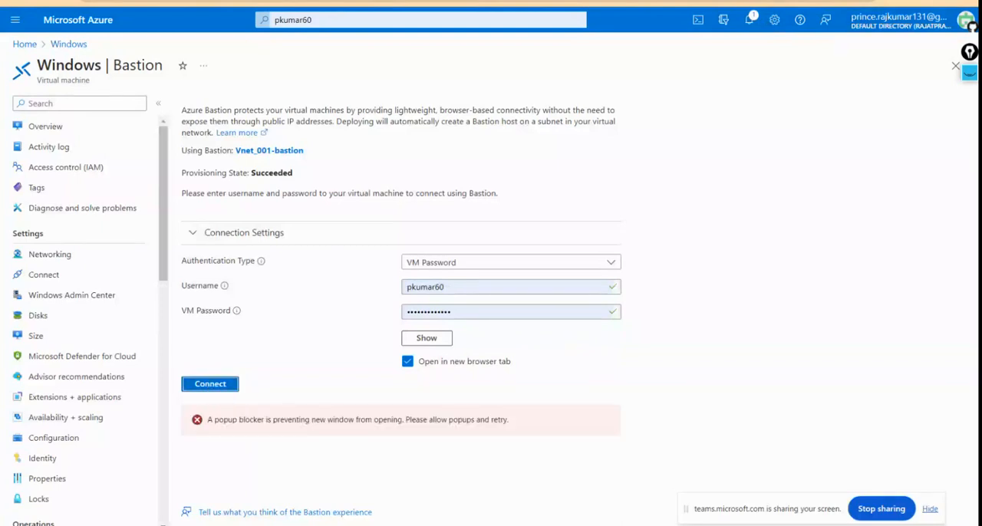
pyautogui.click(824, 1)
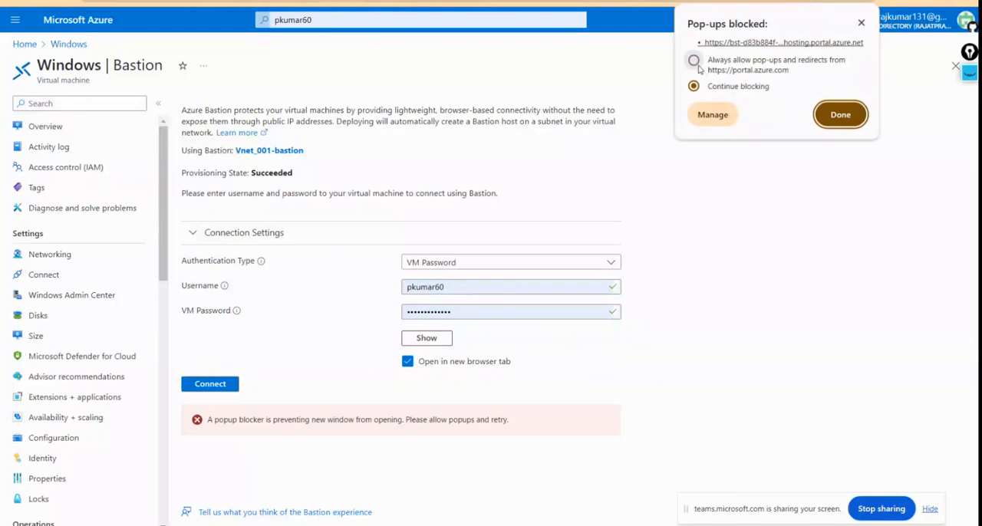
pyautogui.click(695, 61)
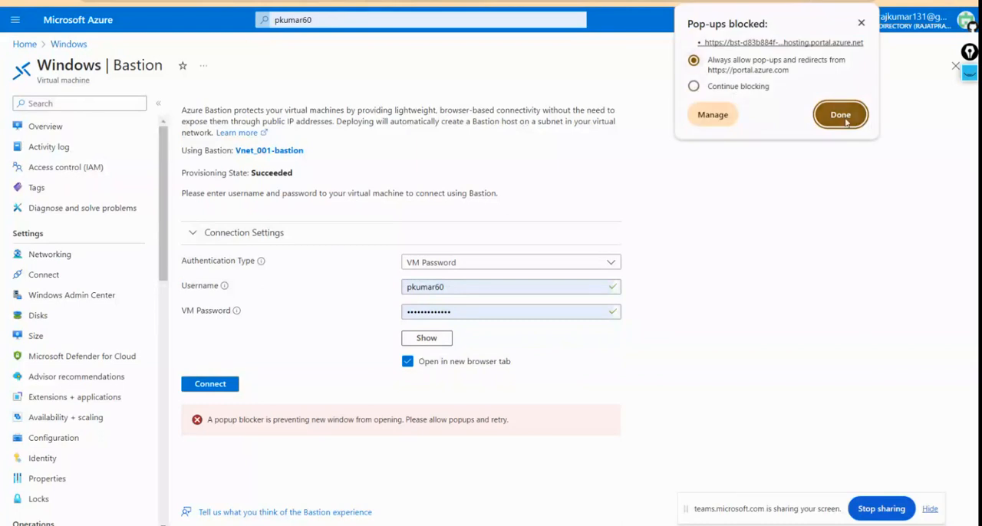
pyautogui.click(841, 116)
pyautogui.click(222, 386)
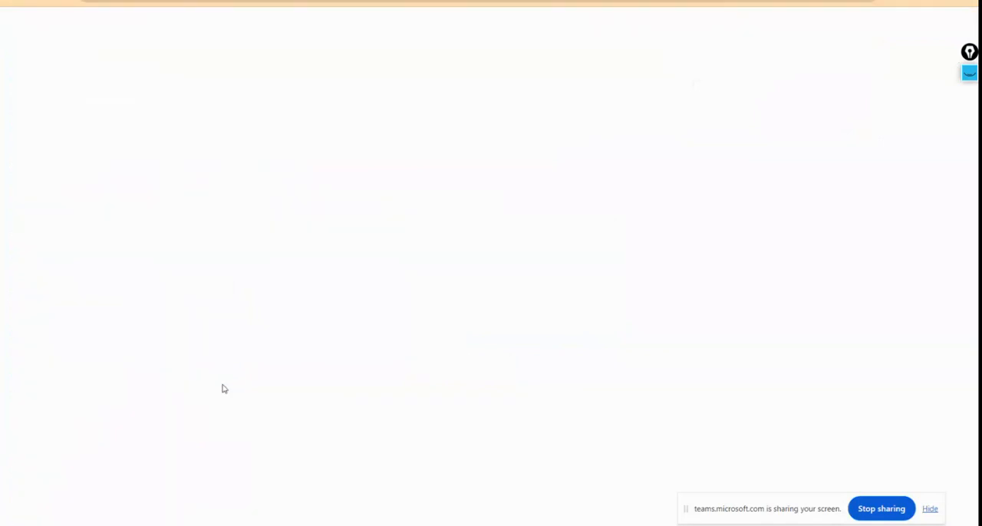
pyautogui.hotkey('ctrl', 'shift', 'Tab')
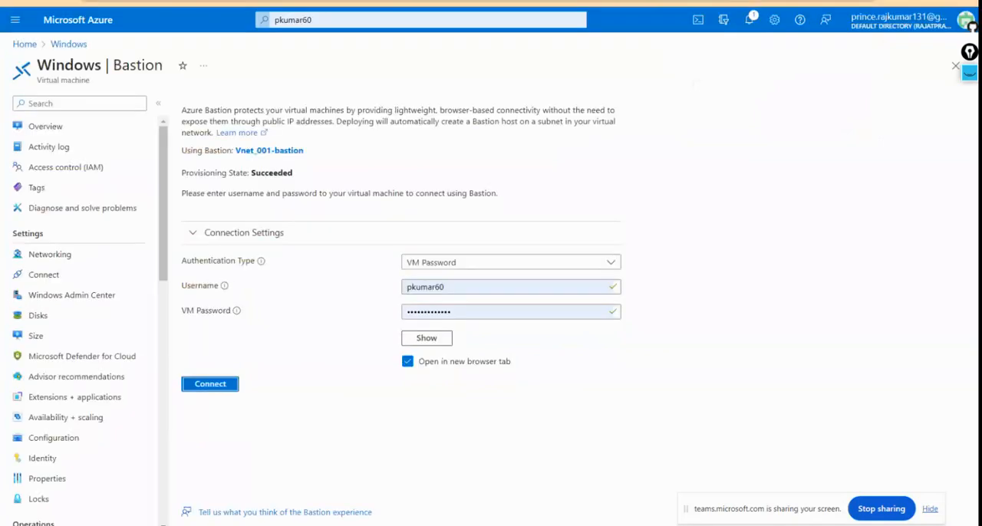
pyautogui.hotkey('ctrl', 'Tab')
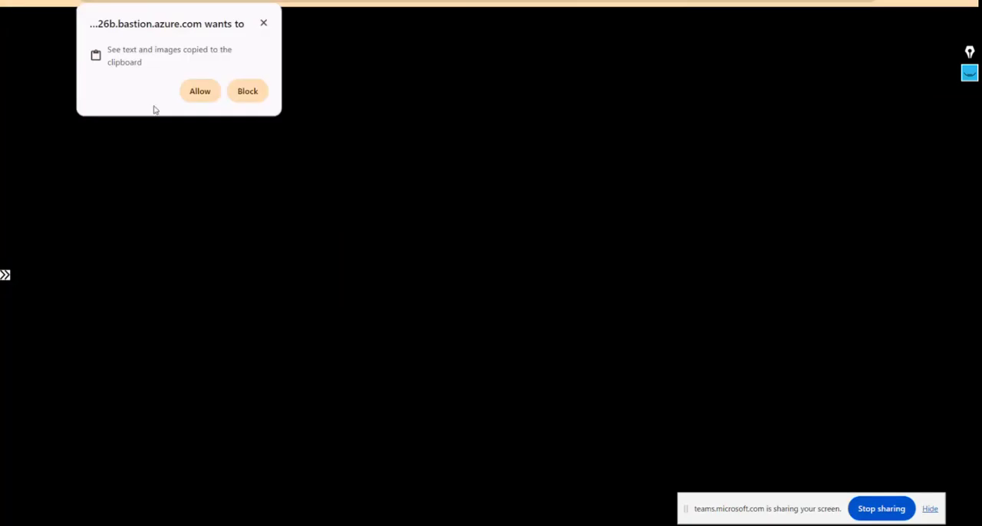
# Step: Allow clipboard access for the Bastion session and try to reconnect to the Windows VM
pyautogui.click(204, 94)
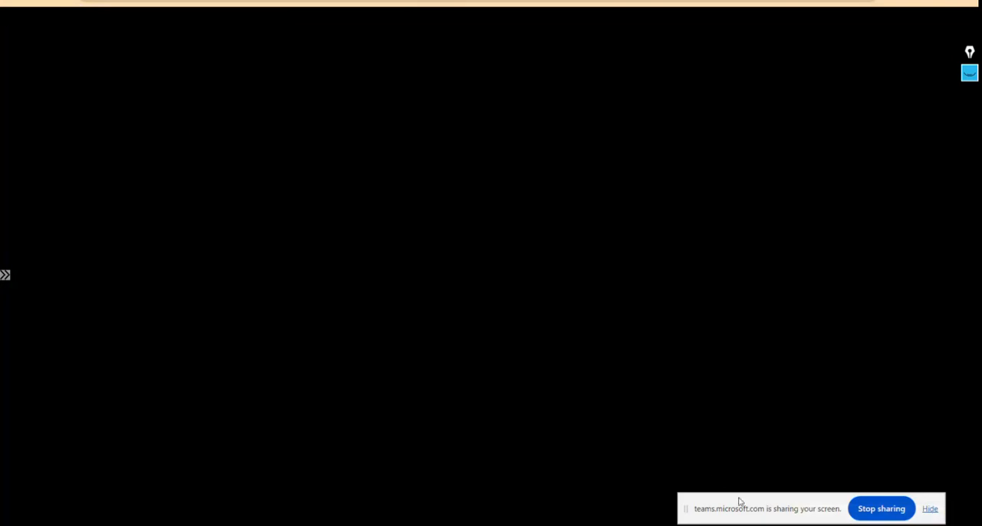
pyautogui.moveTo(739, 502); pyautogui.dragTo(739, 406)
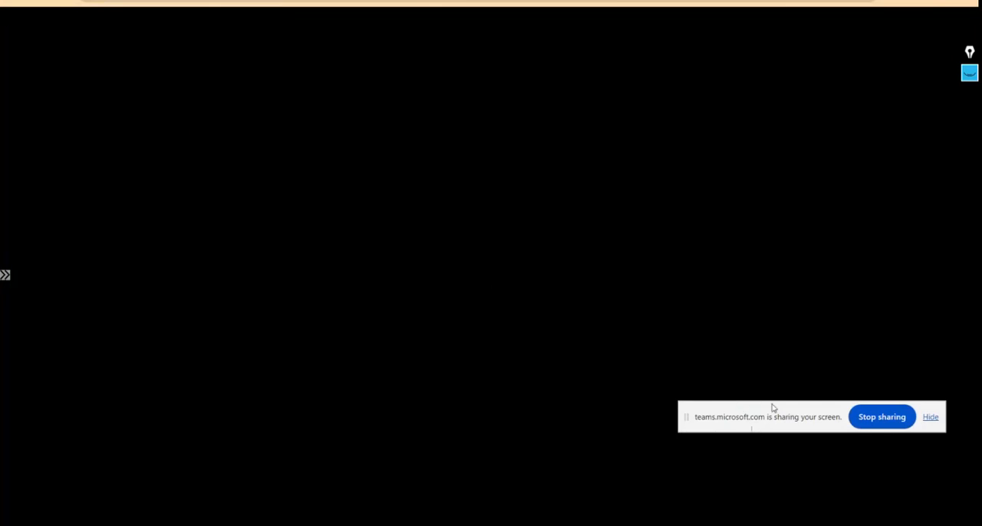
pyautogui.moveTo(776, 416); pyautogui.dragTo(817, 502)
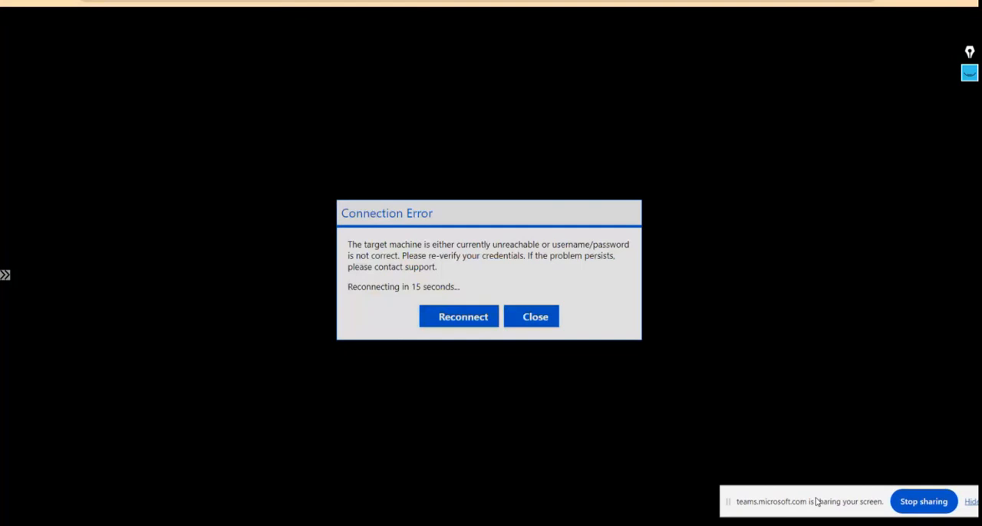
pyautogui.click(447, 317)
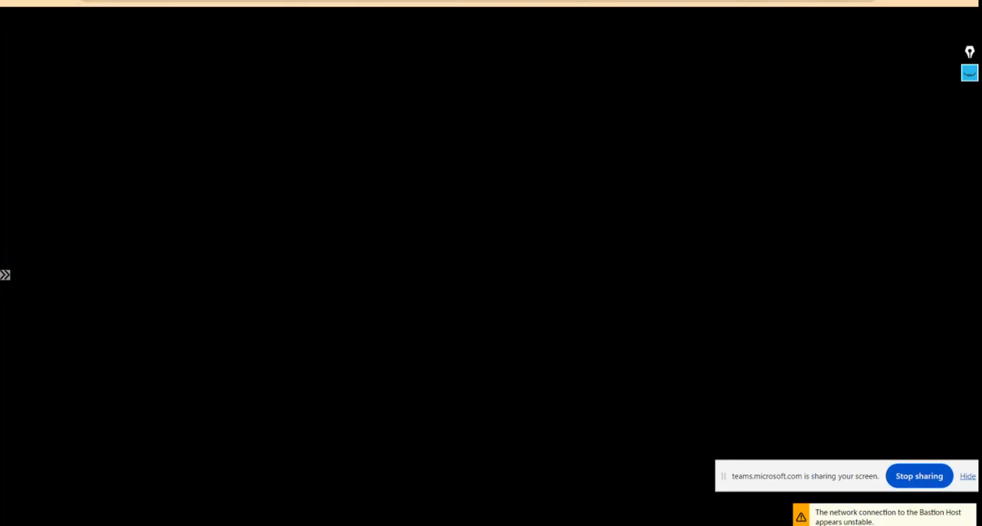
# Step: Add an outbound security rule to Windows-nsg in the Windows VM's networking settings, allowing the HTTPS service from any source to any destination
pyautogui.click(522, 1)
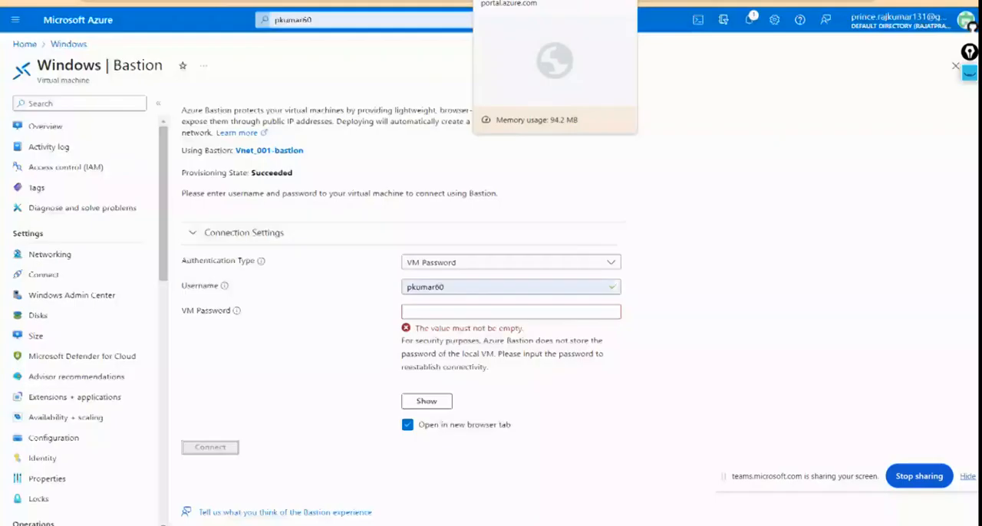
pyautogui.click(67, 259)
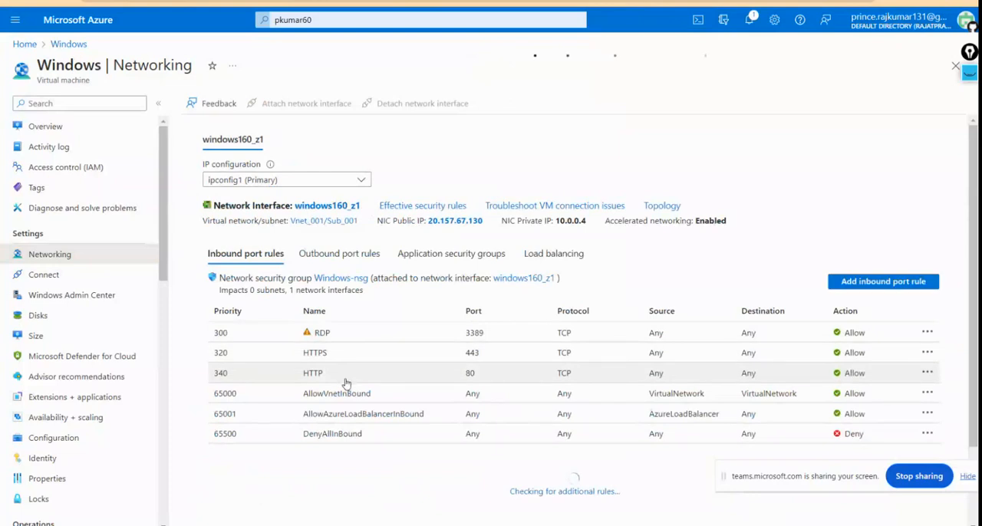
pyautogui.click(338, 255)
pyautogui.click(883, 281)
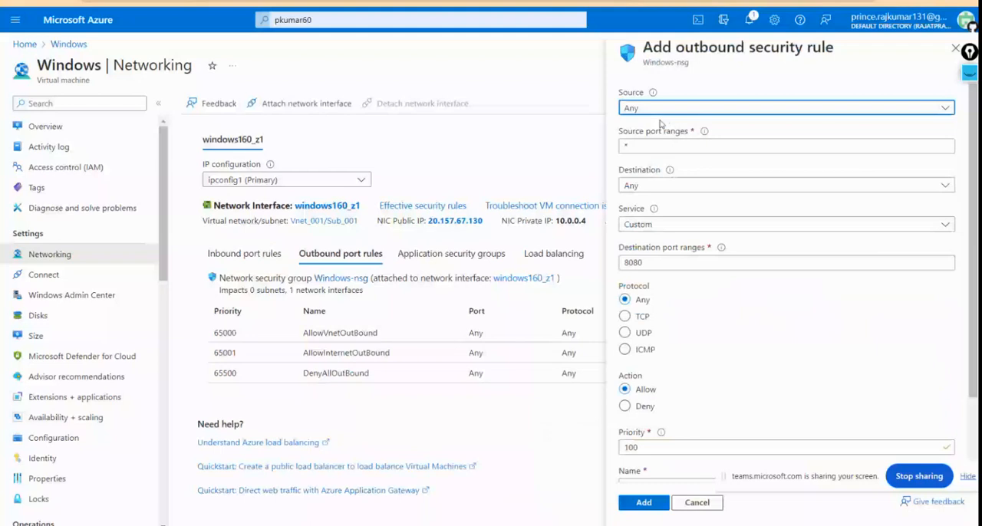
pyautogui.scroll(-2, 652, 185)
pyautogui.click(645, 238)
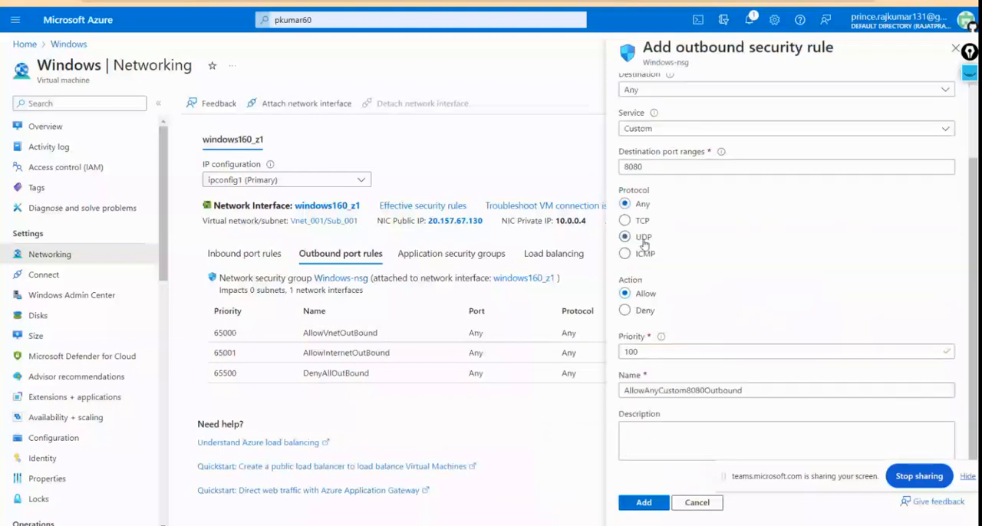
pyautogui.scroll(2, 644, 244)
pyautogui.click(645, 218)
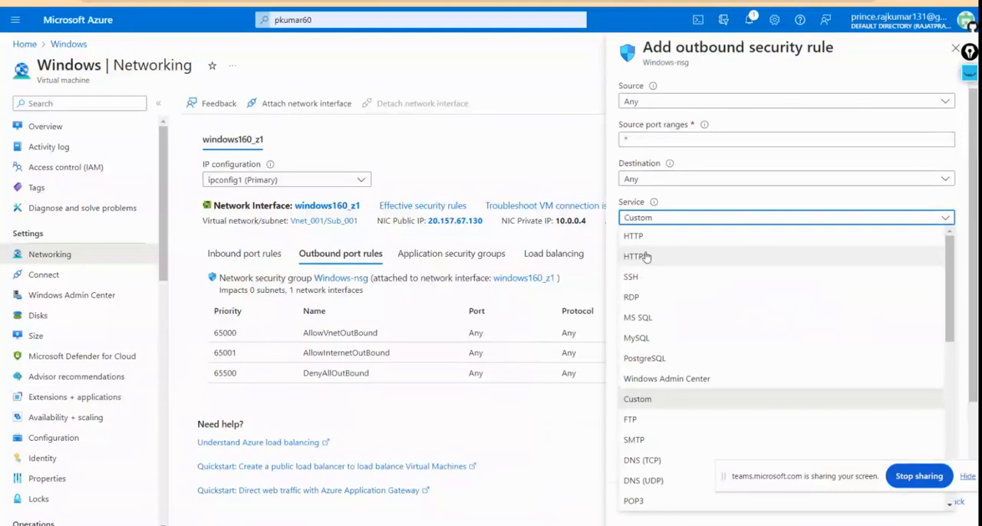
pyautogui.click(646, 254)
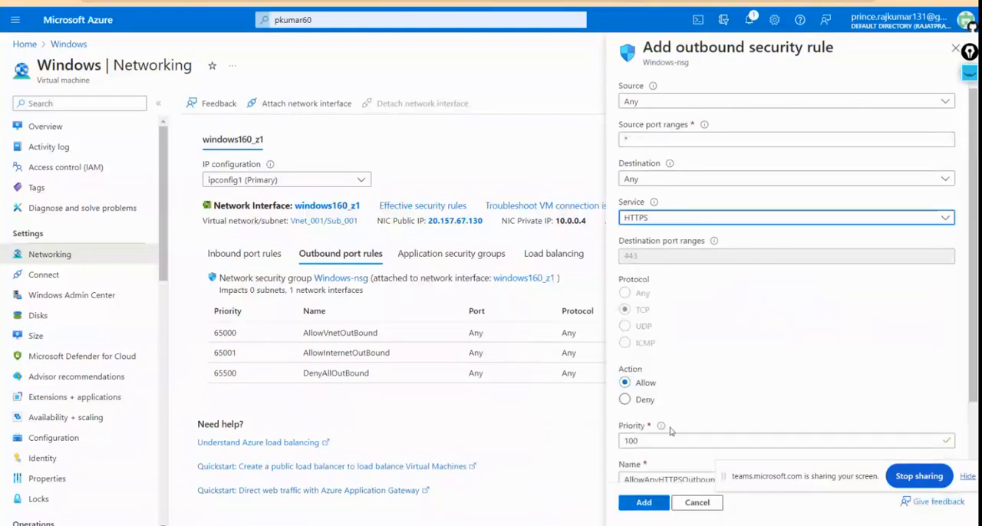
pyautogui.scroll(-1, 672, 431)
pyautogui.scroll(-1, 671, 431)
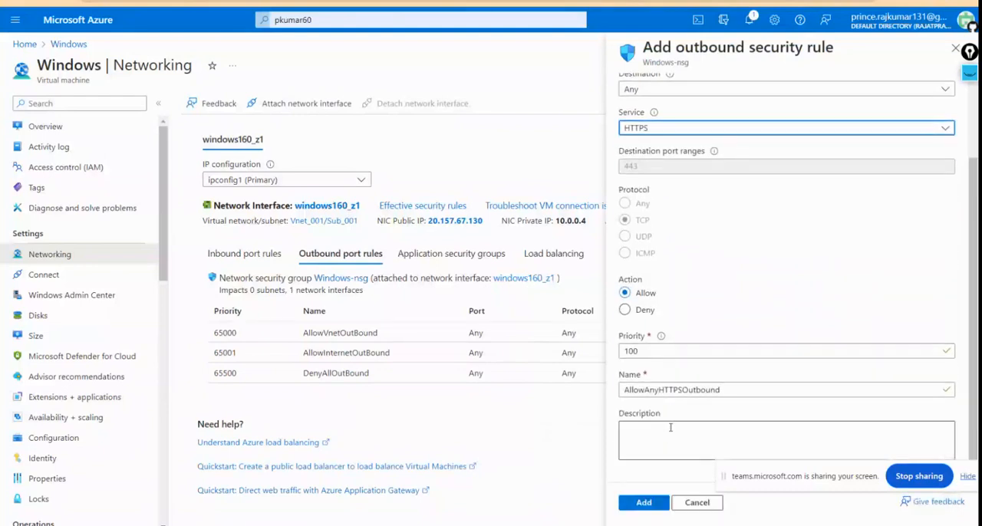
pyautogui.click(650, 503)
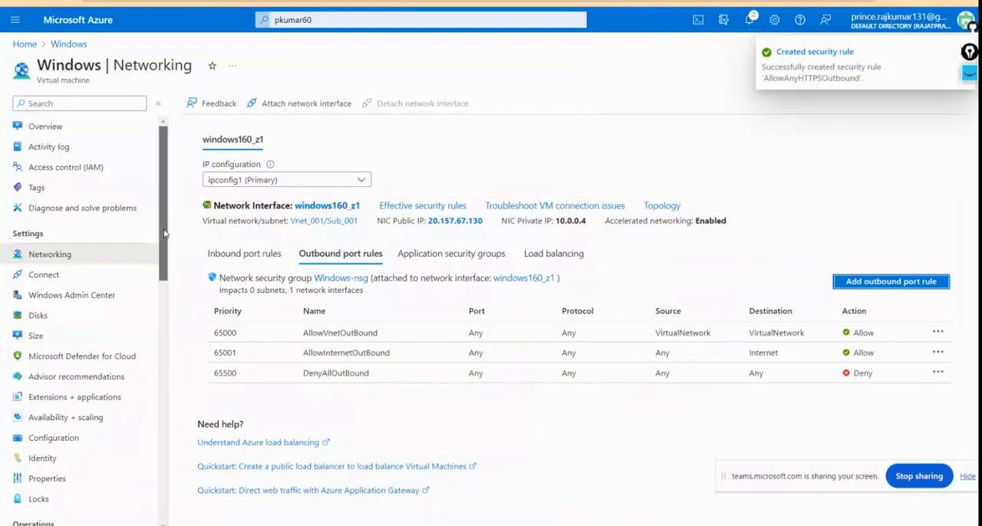
# Step: Compare the inbound and outbound port rules, then add an outbound rule to Windows-nsg allowing the HTTP service from any source to any destination
pyautogui.click(249, 261)
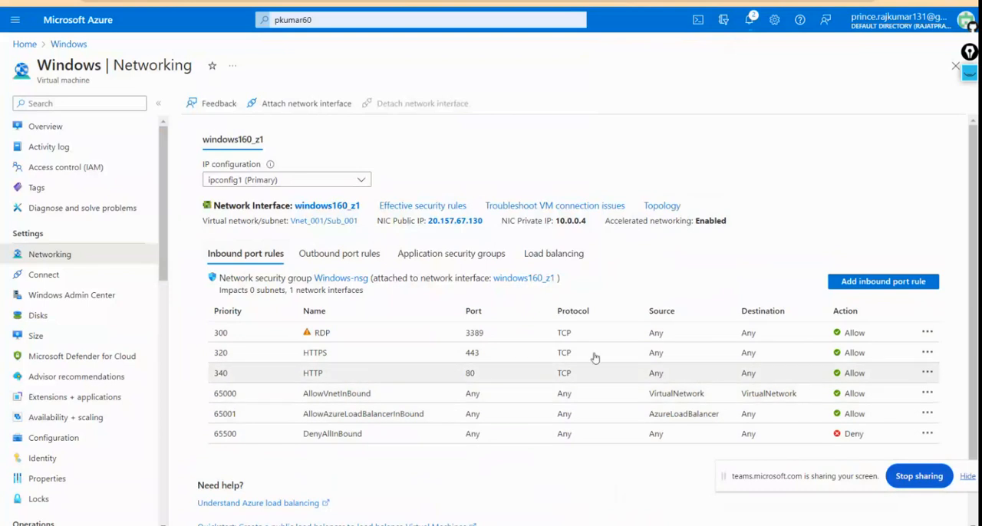
pyautogui.click(347, 257)
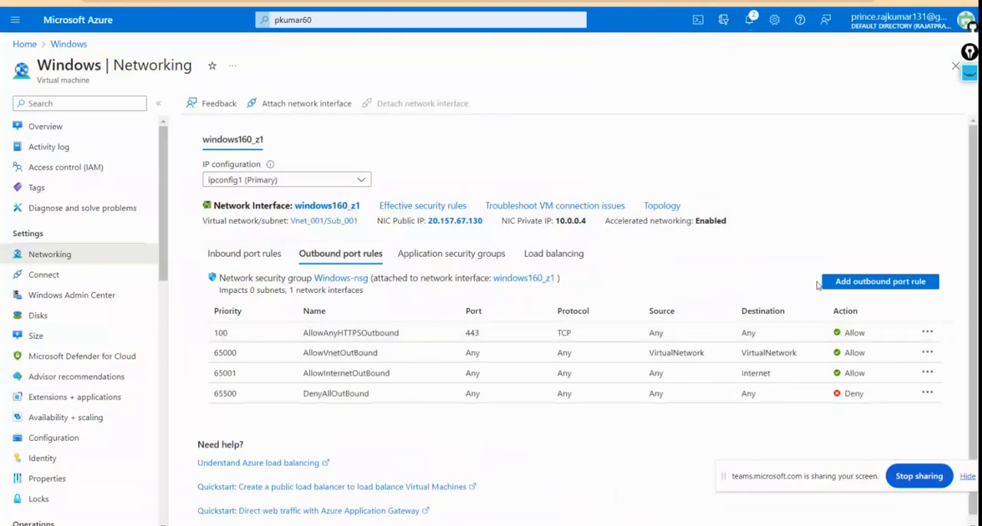
pyautogui.click(861, 282)
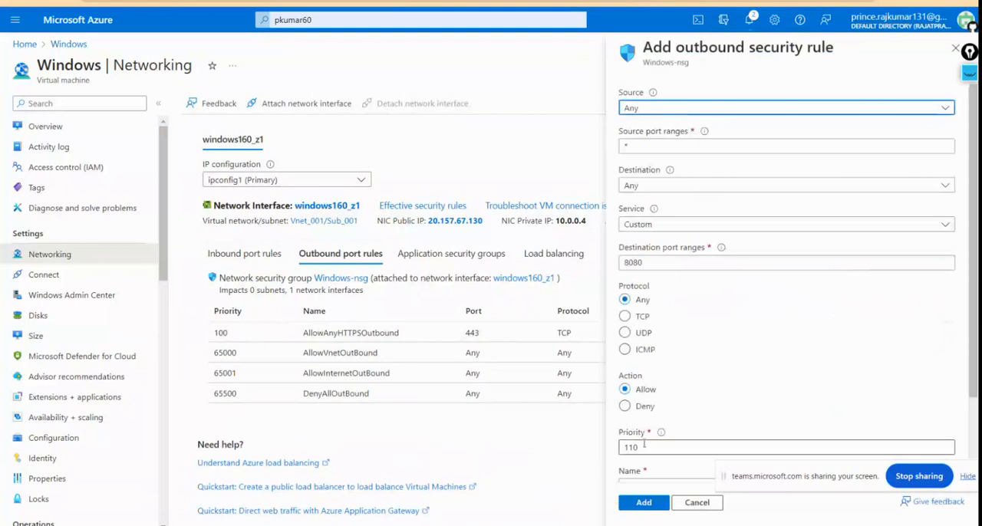
pyautogui.click(646, 321)
pyautogui.click(638, 303)
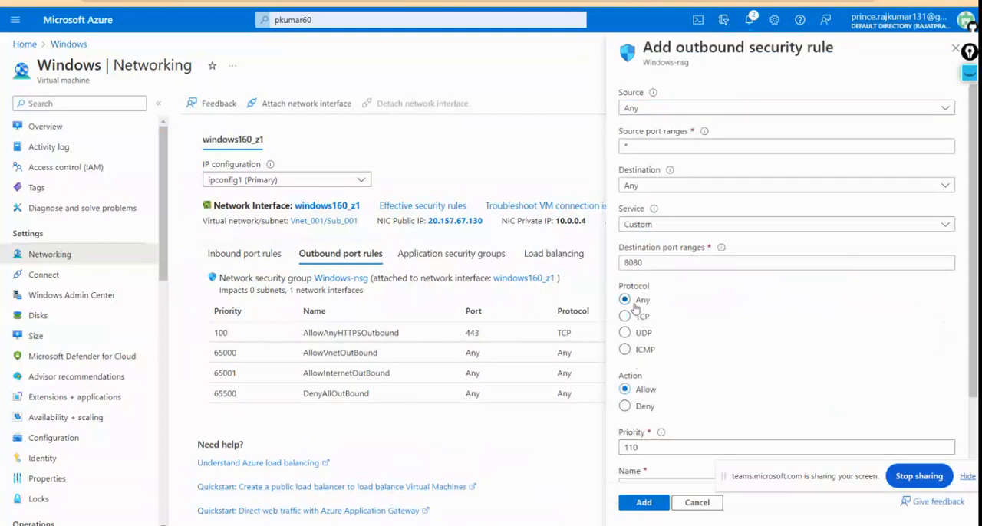
pyautogui.click(652, 225)
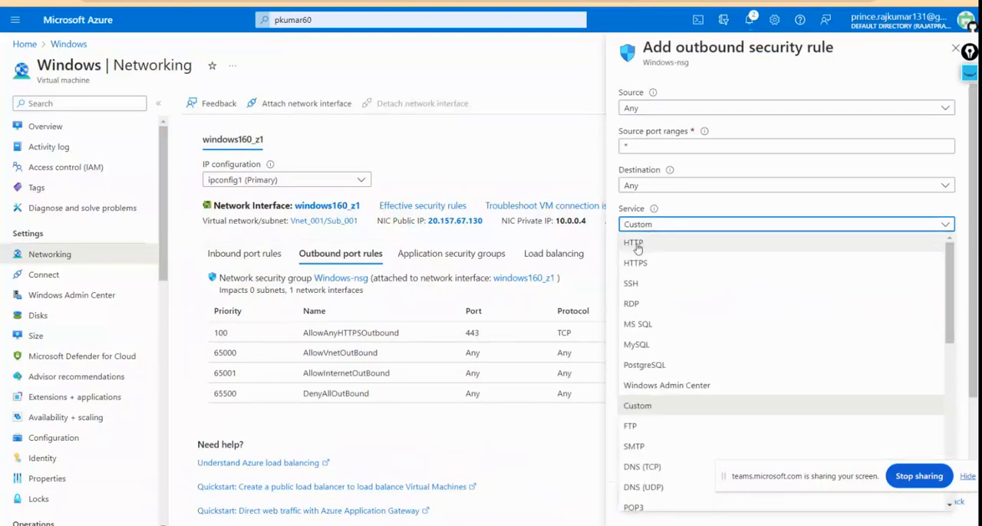
pyautogui.click(634, 244)
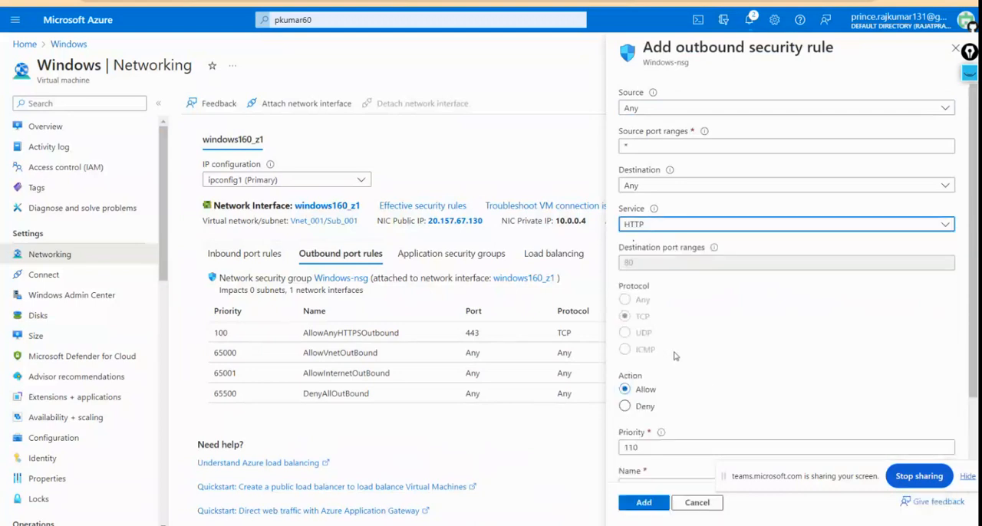
pyautogui.scroll(-2, 675, 356)
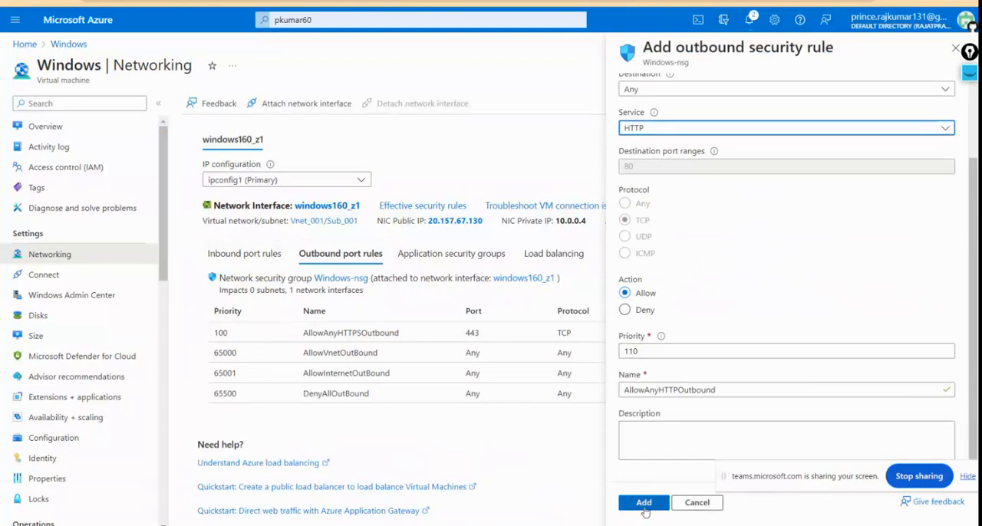
pyautogui.click(644, 506)
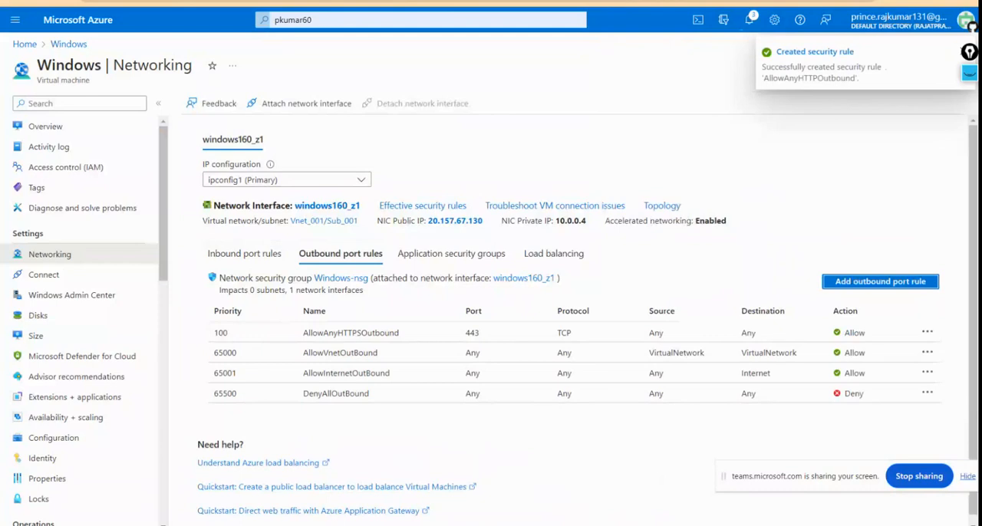
# Step: Try to reconnect the Bastion session, then start a new one from the Windows VM's Connect page using the saved VM password
pyautogui.hotkey('ctrl', 'Tab')
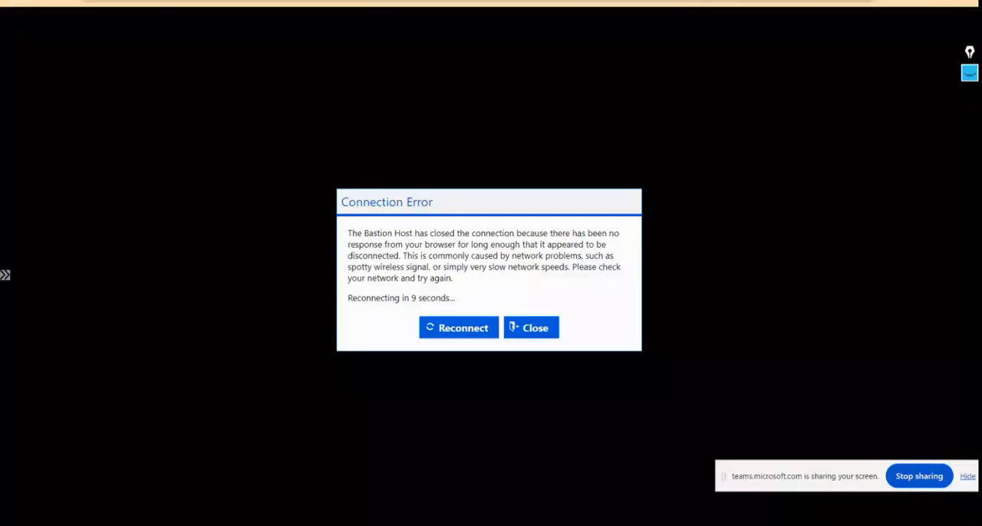
pyautogui.click(467, 328)
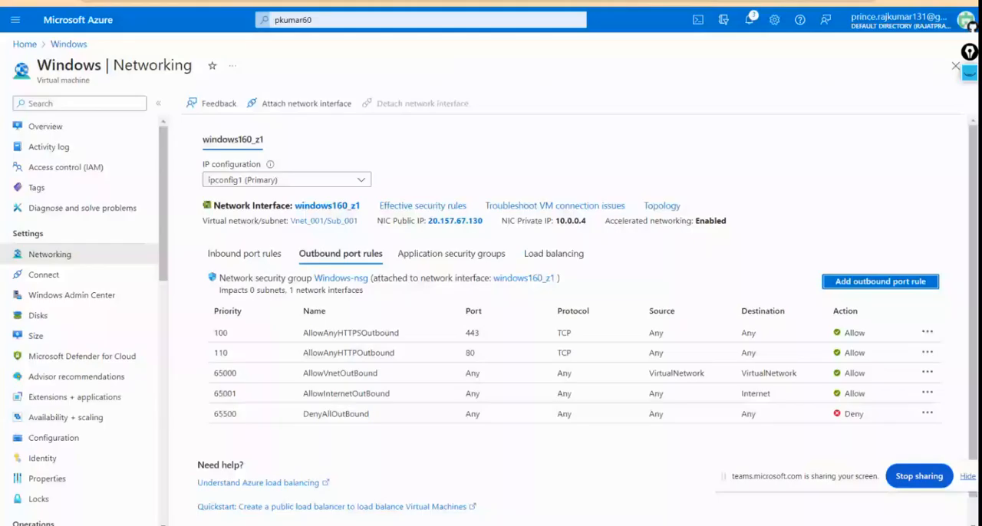
pyautogui.click(47, 273)
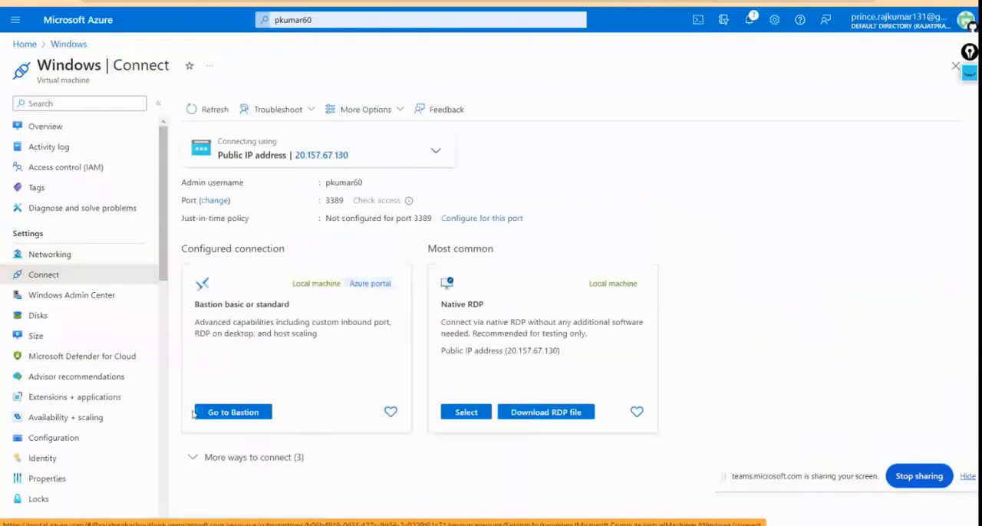
pyautogui.click(249, 415)
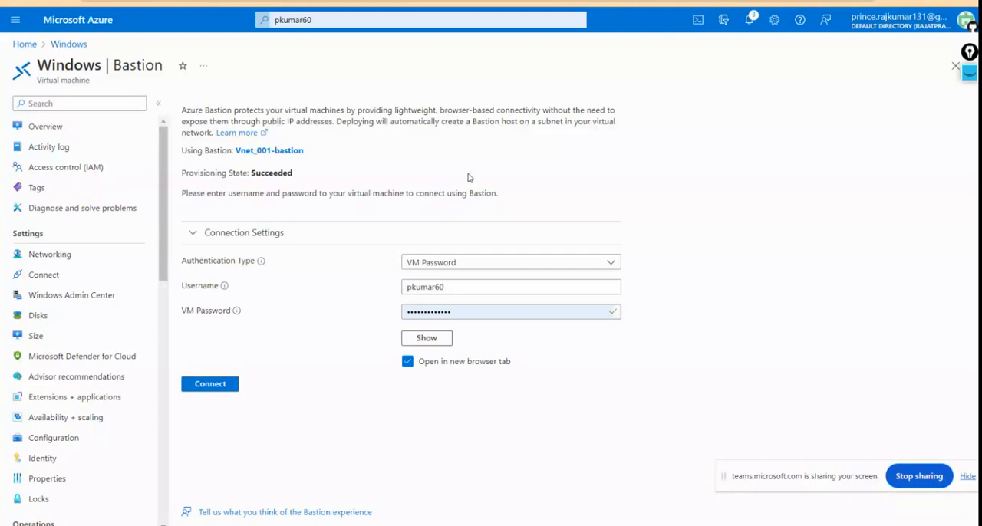
pyautogui.click(220, 389)
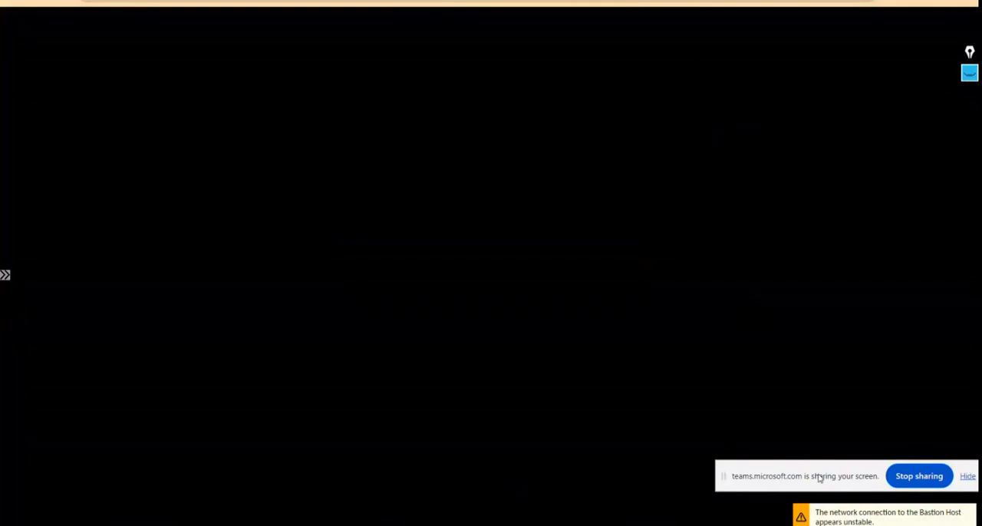
# Step: Return to the Windows VM's Bastion form, fill in the VM password again, and connect in a new browser tab
pyautogui.moveTo(819, 477); pyautogui.dragTo(801, 368)
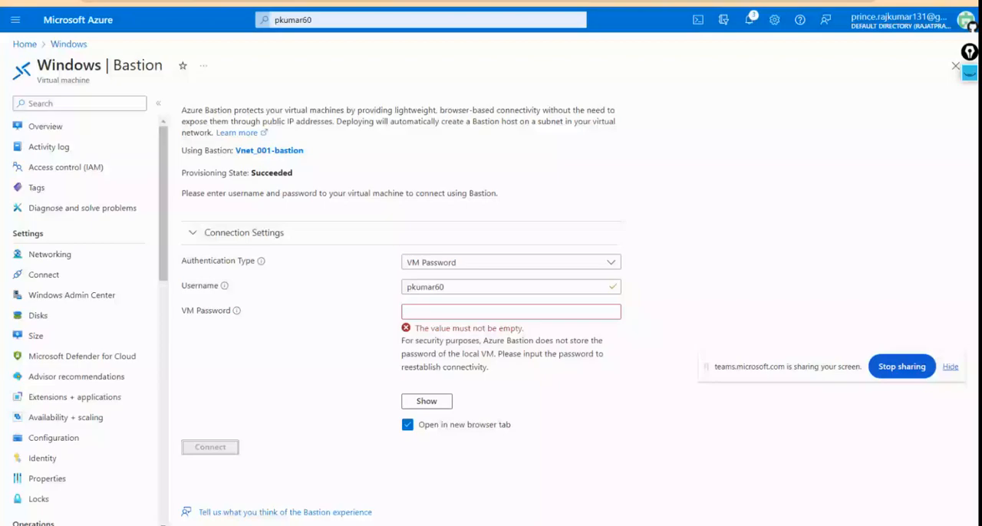
pyautogui.click(450, 311)
pyautogui.click(508, 343)
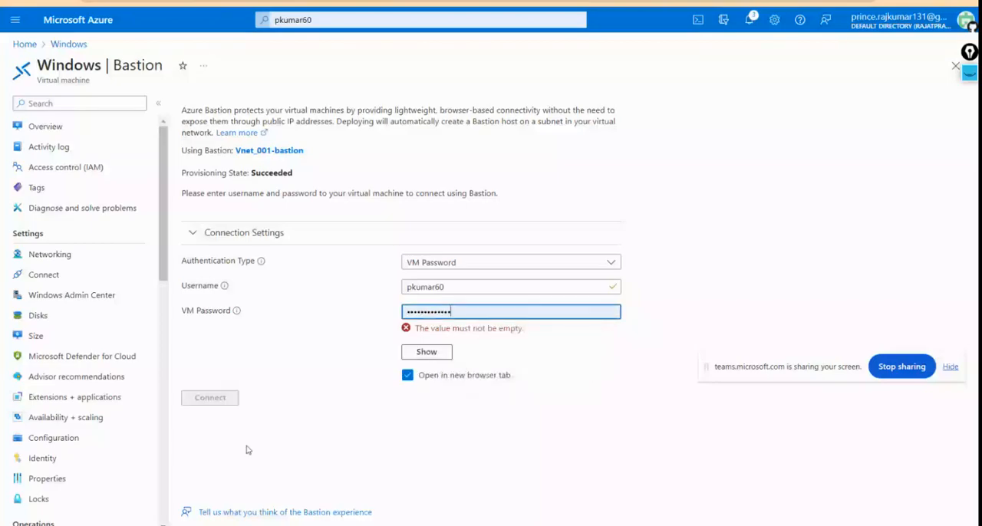
pyautogui.click(215, 391)
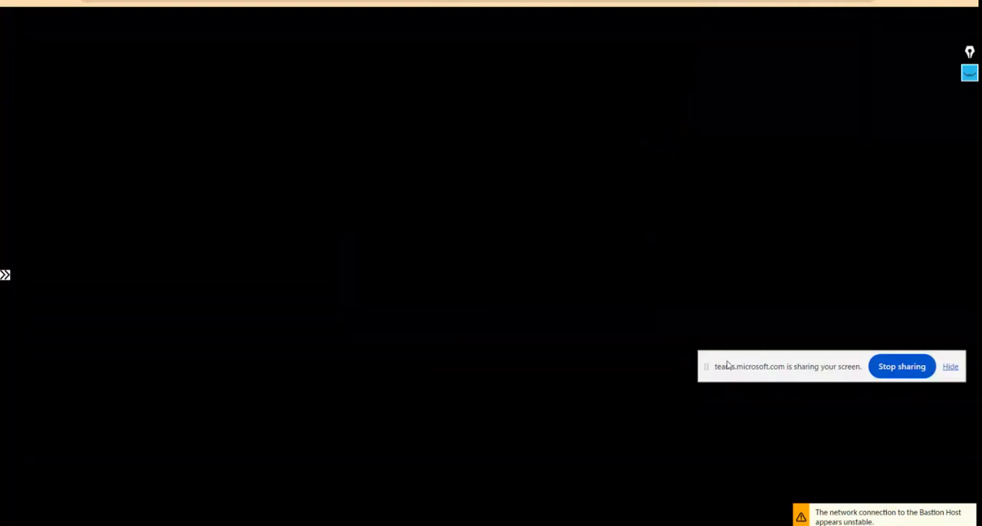
# Step: Go back from the Bastion session to the connection form and refill the saved VM password
pyautogui.moveTo(761, 369); pyautogui.dragTo(730, 133)
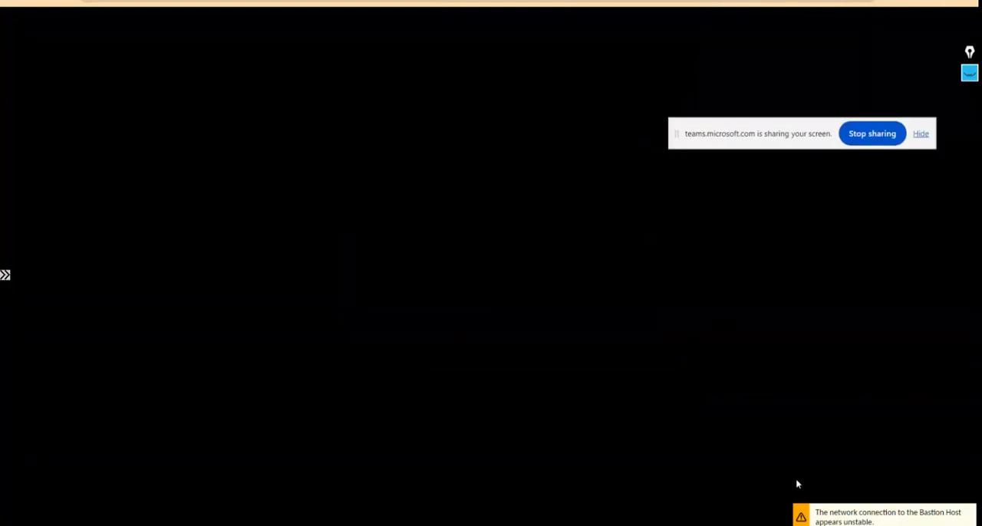
pyautogui.hotkey('ctrl', 'shift', 'Tab')
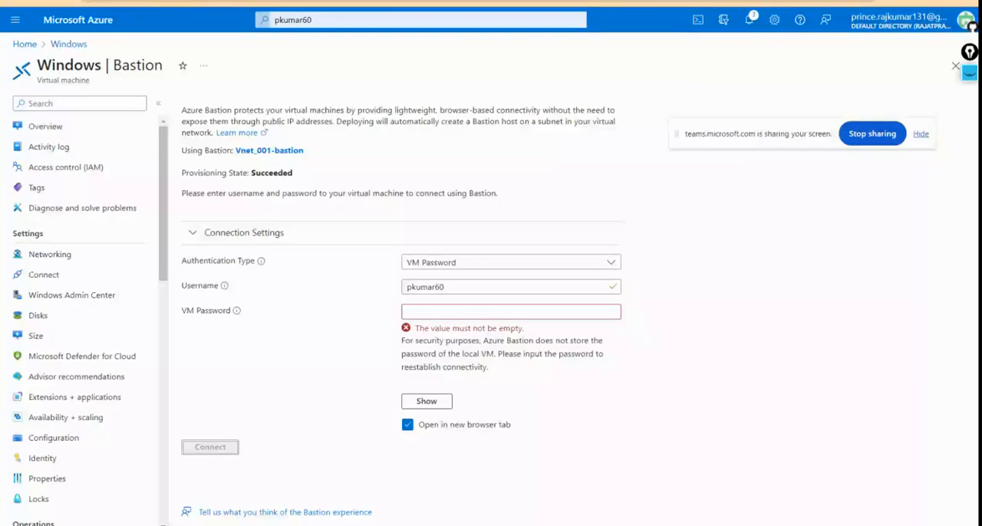
pyautogui.click(417, 311)
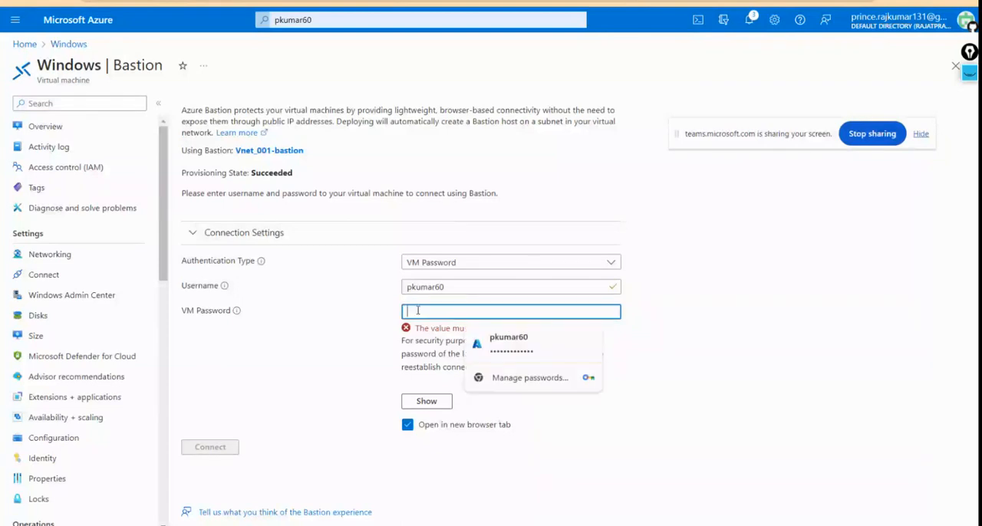
pyautogui.click(504, 349)
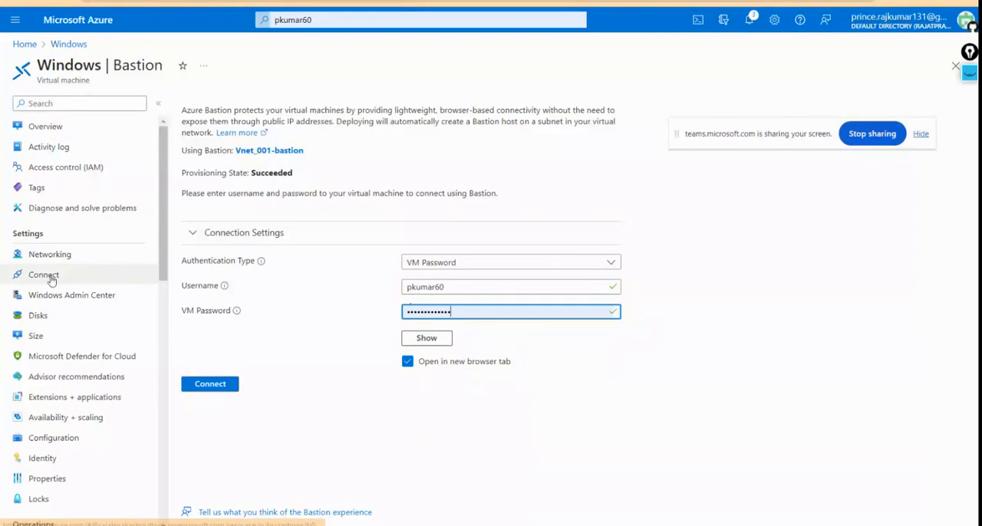
# Step: Enable Azure Monitor from the Windows VM's Logs page, using the proposed new data collection rule in the monitoring configuration
pyautogui.click(105, 275)
pyautogui.scroll(-5, 93, 366)
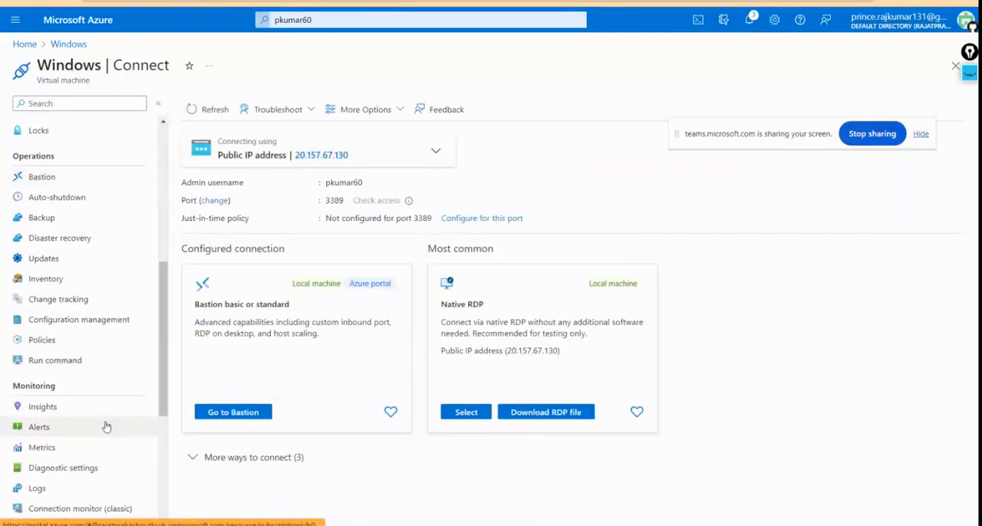
pyautogui.scroll(-3, 105, 427)
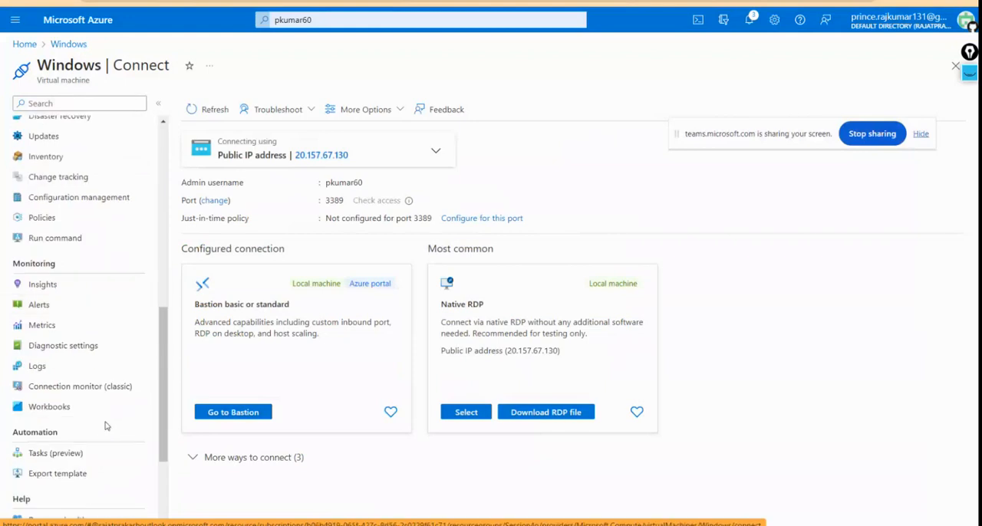
pyautogui.click(44, 367)
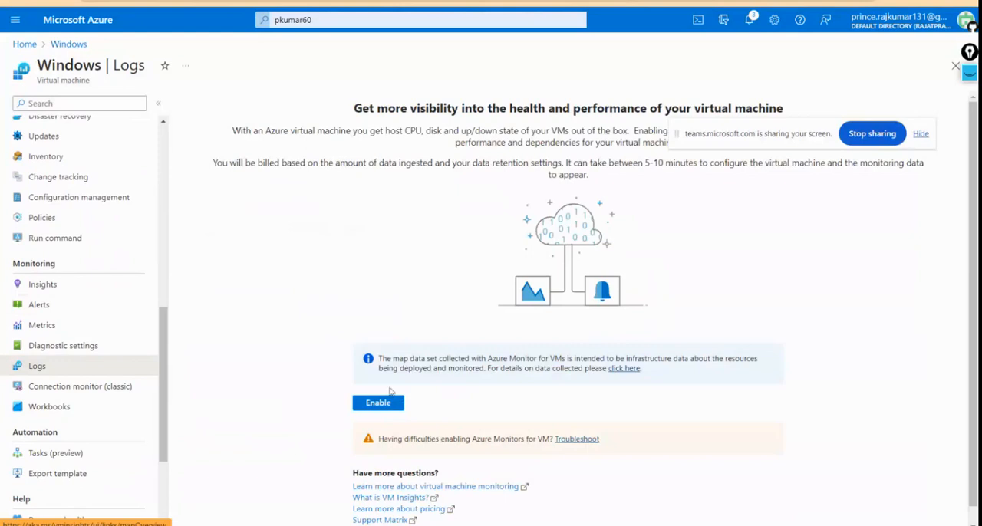
pyautogui.click(365, 407)
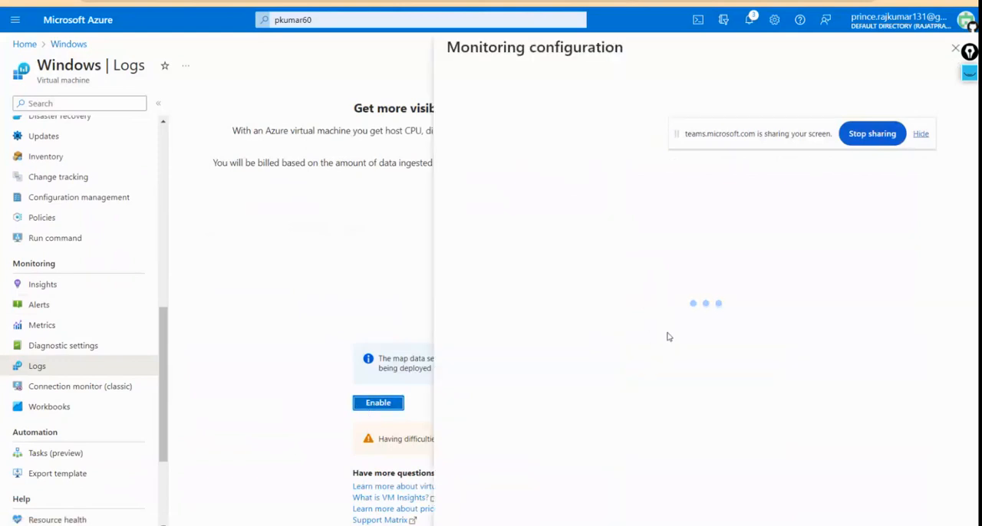
pyautogui.click(475, 516)
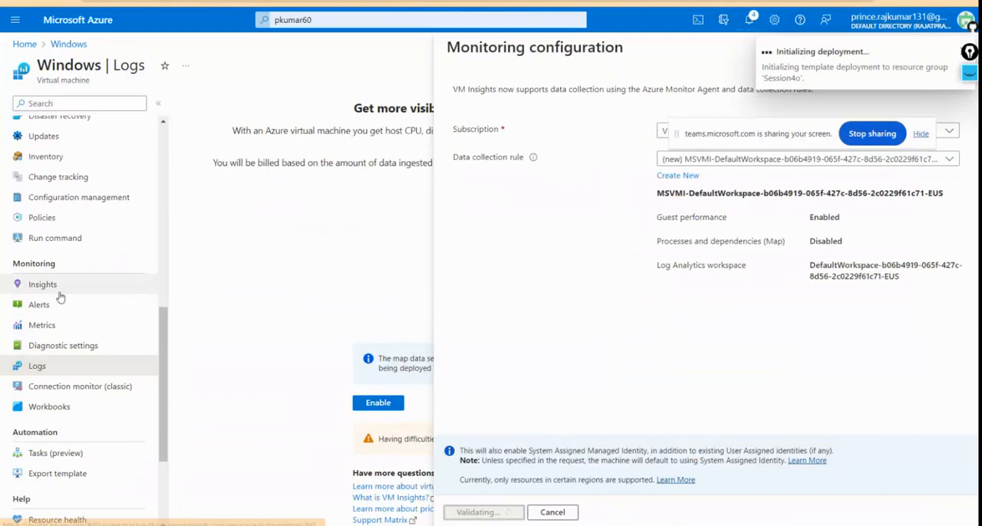
# Step: Examine the Windows VM's boot diagnostics screenshot and serial log, and check the state of the Bastion session
pyautogui.scroll(3, 61, 322)
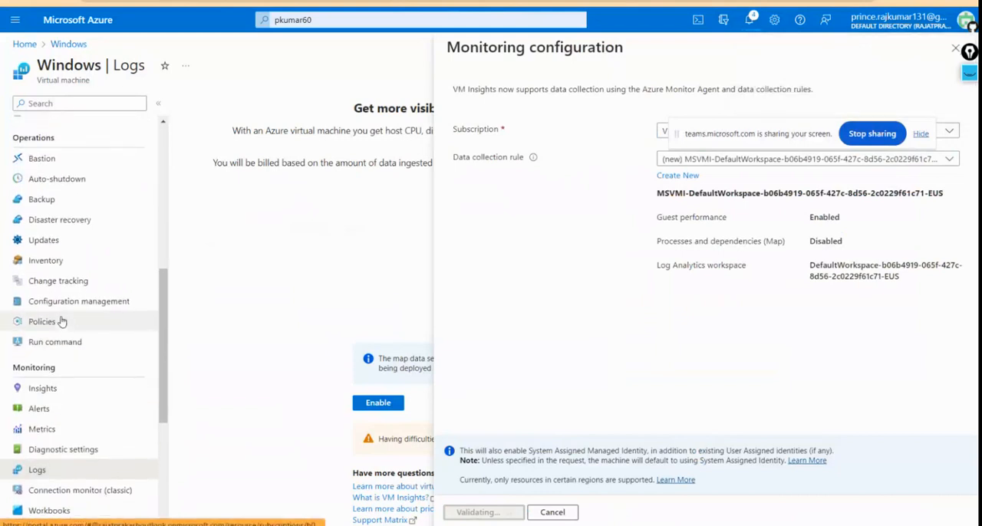
pyautogui.scroll(-3, 62, 322)
pyautogui.scroll(-3, 62, 321)
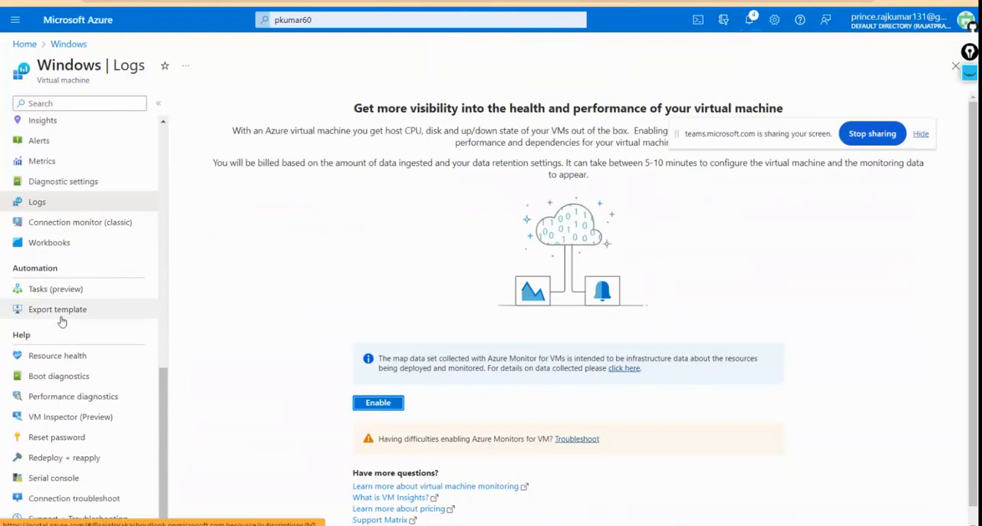
pyautogui.click(82, 383)
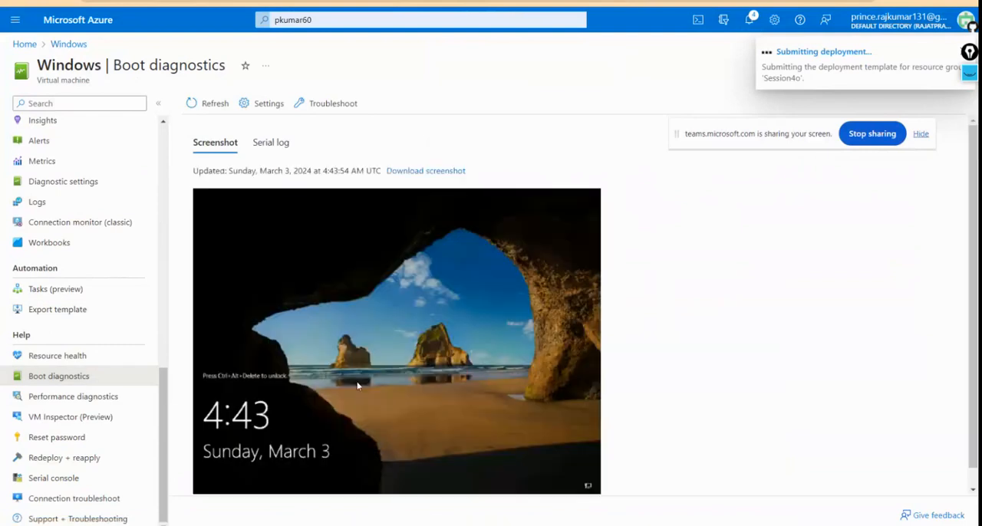
pyautogui.click(283, 143)
pyautogui.click(204, 145)
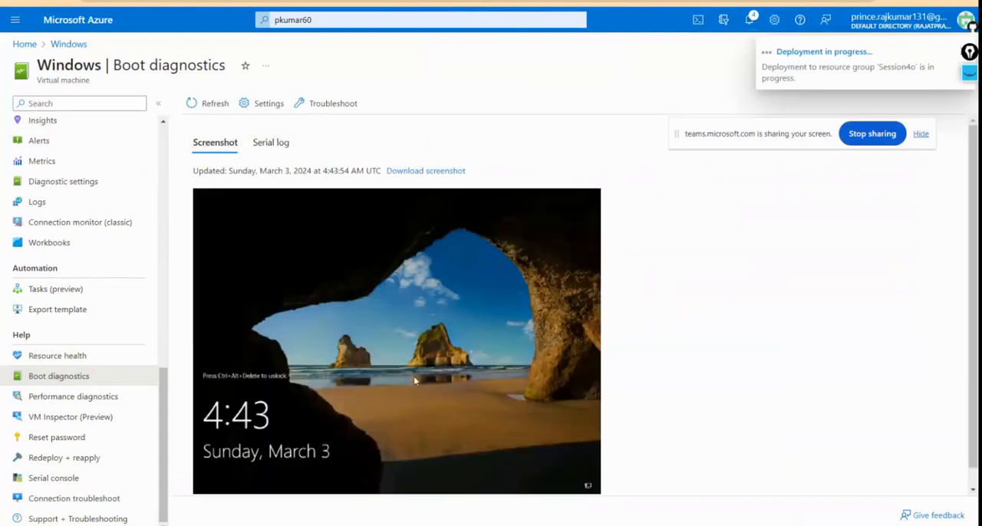
pyautogui.scroll(-1, 414, 376)
pyautogui.hotkey('ctrl', 'Tab')
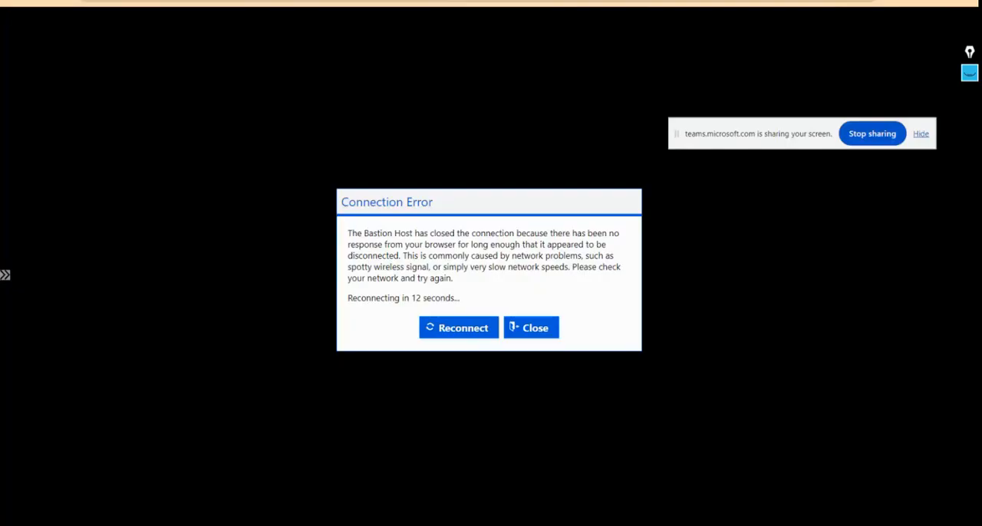
pyautogui.hotkey('ctrl', 'shift', 'Tab')
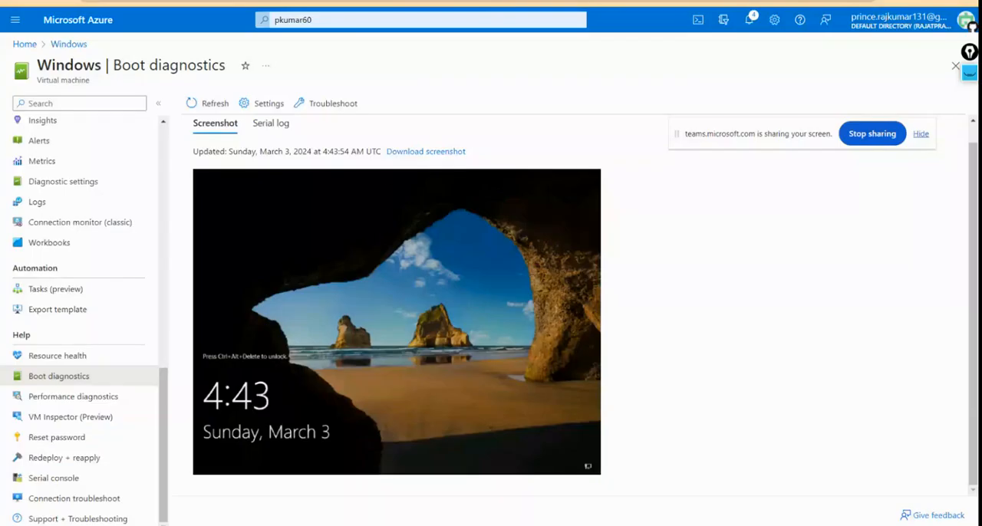
# Step: Check the Windows VM's performance diagnostics and resource health, and read the health history events for 03/03/2024
pyautogui.click(76, 396)
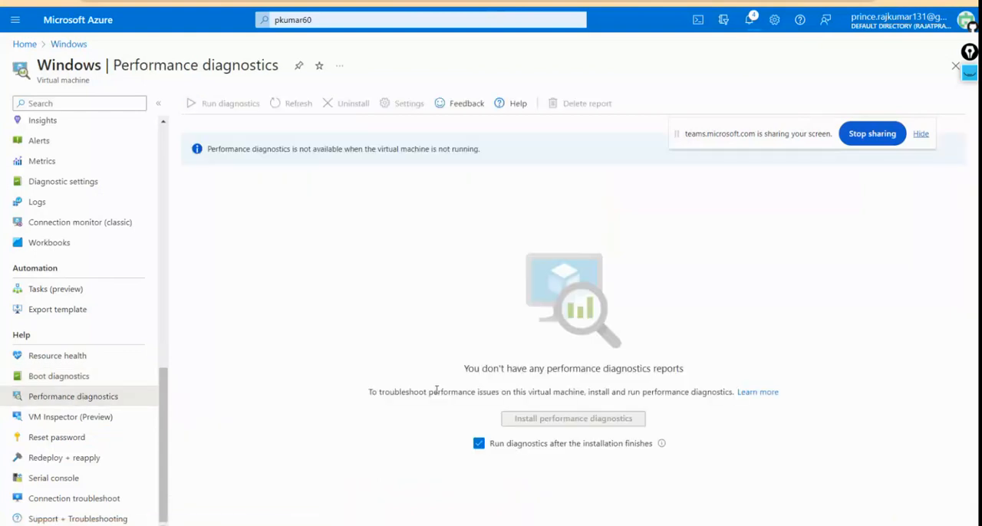
pyautogui.click(56, 360)
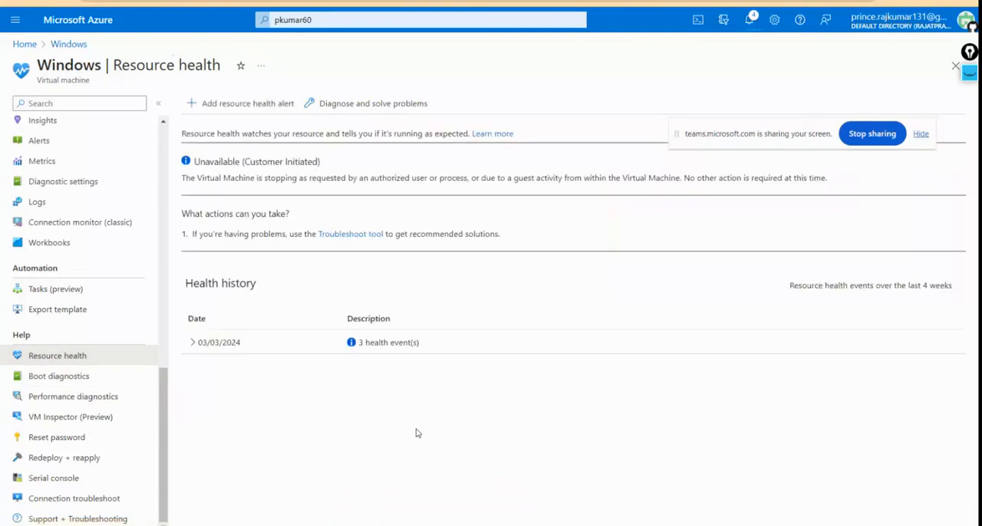
pyautogui.click(192, 342)
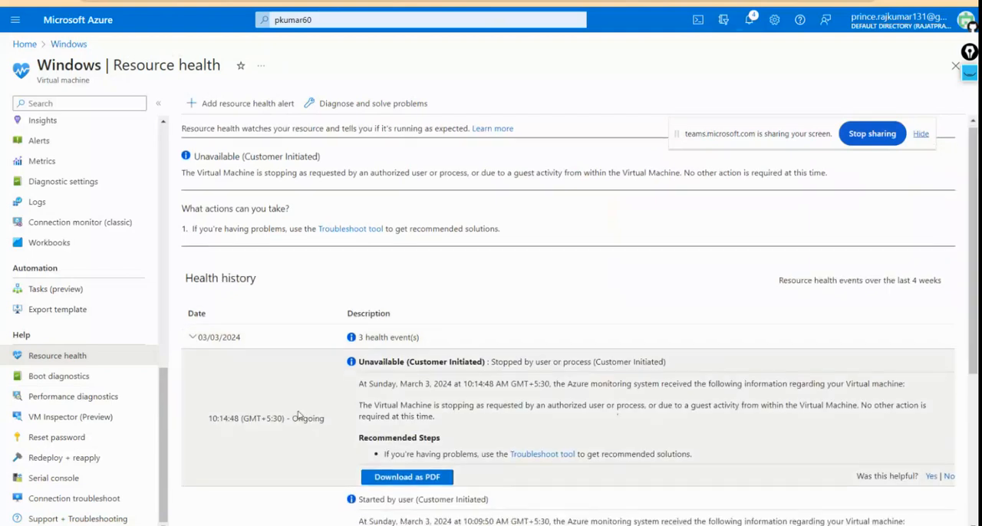
pyautogui.scroll(-3, 297, 415)
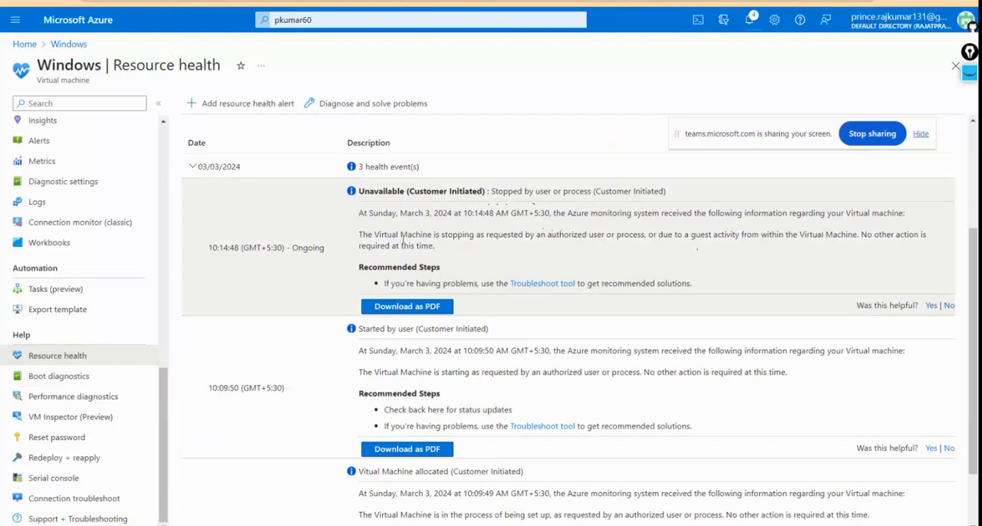
# Step: Read the Unavailable (Customer Initiated) event and the other health history entries for the Windows VM
pyautogui.moveTo(357, 189); pyautogui.dragTo(438, 255)
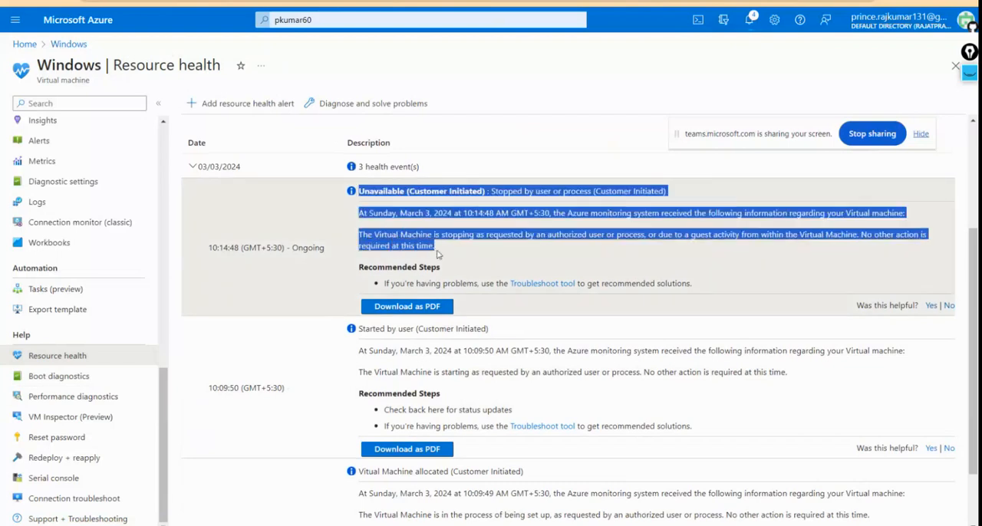
pyautogui.click(438, 255)
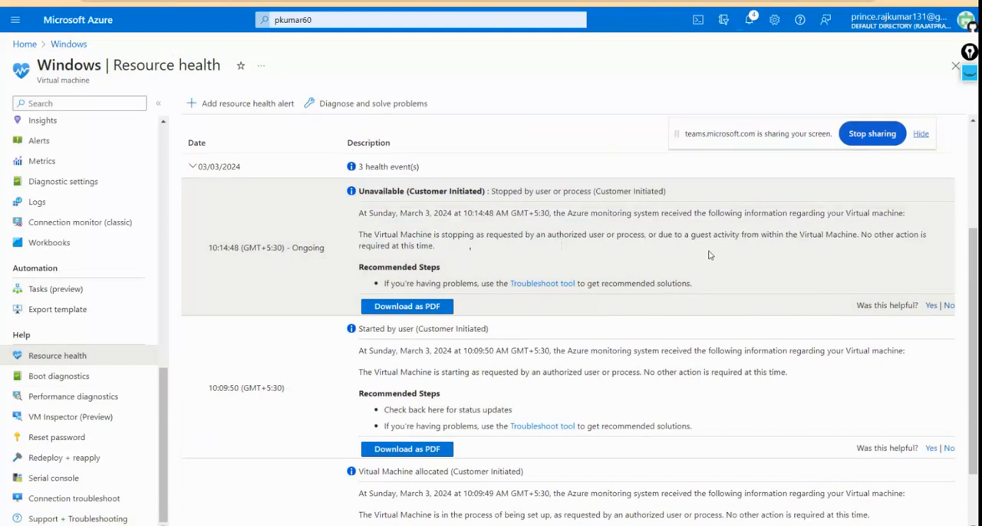
pyautogui.scroll(-1, 708, 255)
pyautogui.scroll(-2, 708, 255)
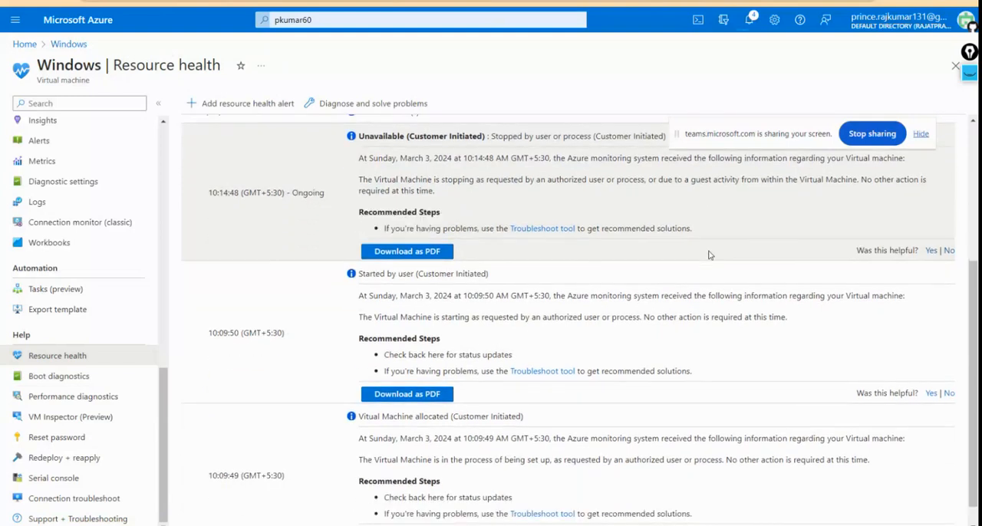
pyautogui.scroll(5, 709, 255)
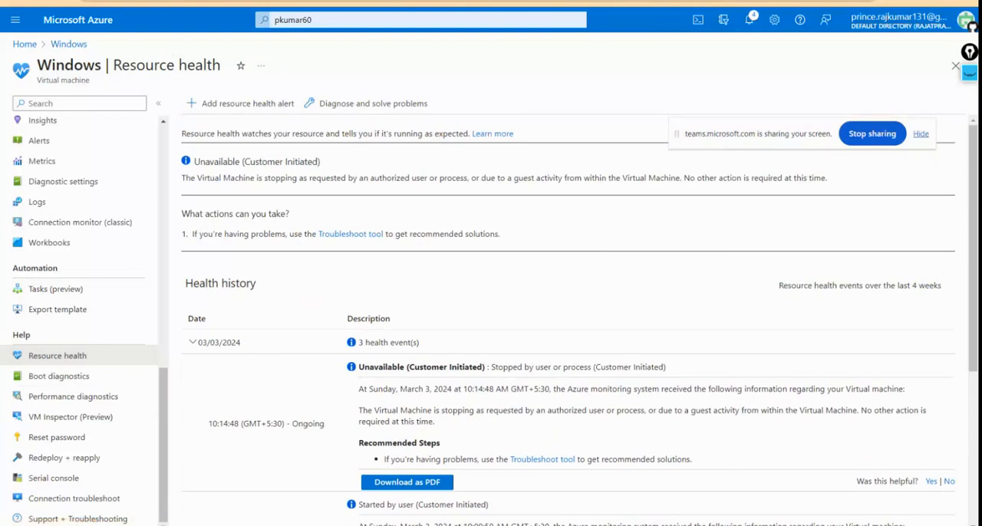
# Step: Switch to the AWS terminal of the Session5 instance and run "sudo yum update -y"
pyautogui.click(254, 2)
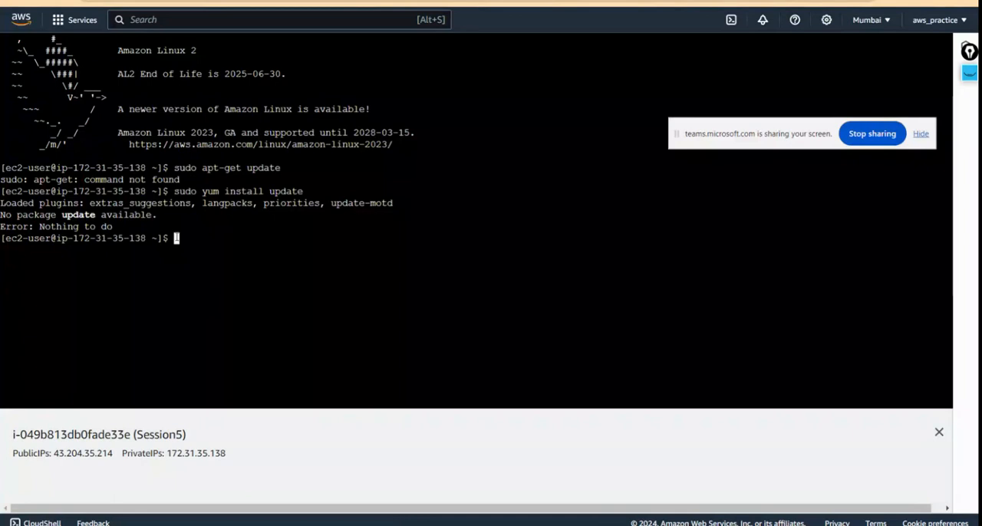
pyautogui.write('yum')
pyautogui.press('BackSpace')
pyautogui.press('BackSpace')
pyautogui.press('BackSpace')
pyautogui.press('BackSpace')
pyautogui.write('sudo yum update ')
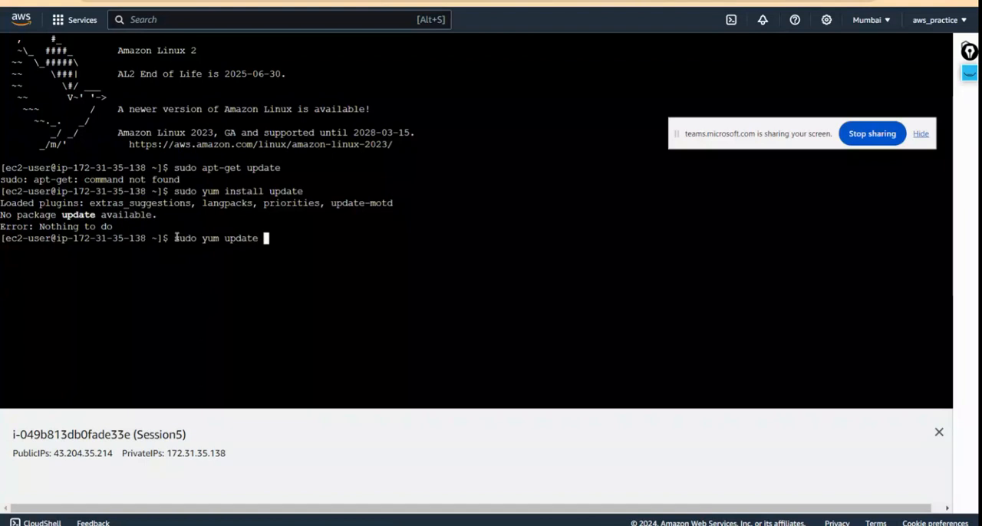
pyautogui.write('-y')
pyautogui.press('Return')
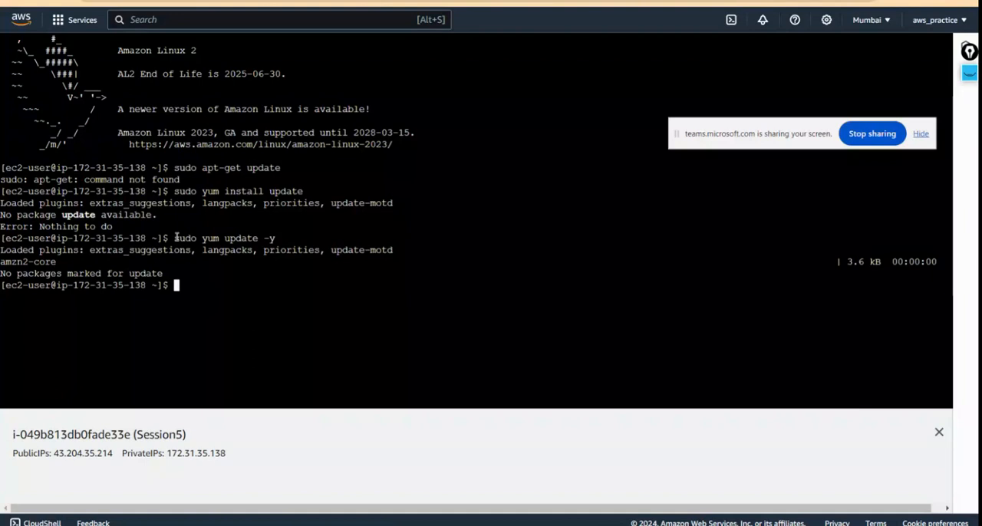
# Step: Recall the last update command, remove sudo from it and run "yum update -y"
pyautogui.press('Up')
pyautogui.press('Left')
pyautogui.press('Left')
pyautogui.press('Left')
pyautogui.press('Left')
pyautogui.press('Left')
pyautogui.press('Left')
pyautogui.press('Left')
pyautogui.press('Left')
pyautogui.press('Left')
pyautogui.press('Left')
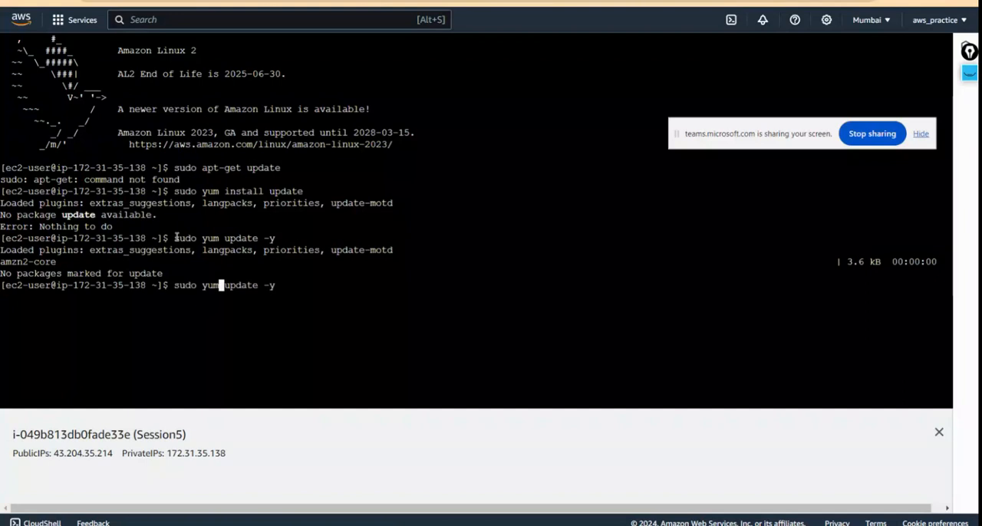
pyautogui.press('Left')
pyautogui.press('Left')
pyautogui.press('Left')
pyautogui.press('BackSpace')
pyautogui.press('BackSpace')
pyautogui.press('BackSpace')
pyautogui.press('BackSpace')
pyautogui.press('BackSpace')
pyautogui.press('Right')
pyautogui.press('Right')
pyautogui.press('Right')
pyautogui.press('Right')
pyautogui.press('Right')
pyautogui.press('Right')
pyautogui.press('Right')
pyautogui.press('Right')
pyautogui.press('Right')
pyautogui.press('Right')
pyautogui.press('Right')
pyautogui.press('Right')
pyautogui.press('Right')
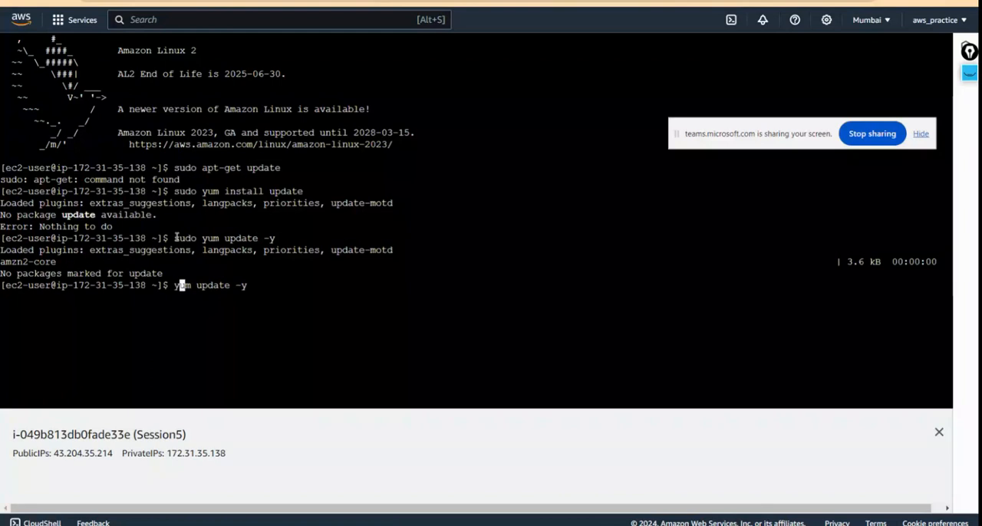
pyautogui.press('Return')
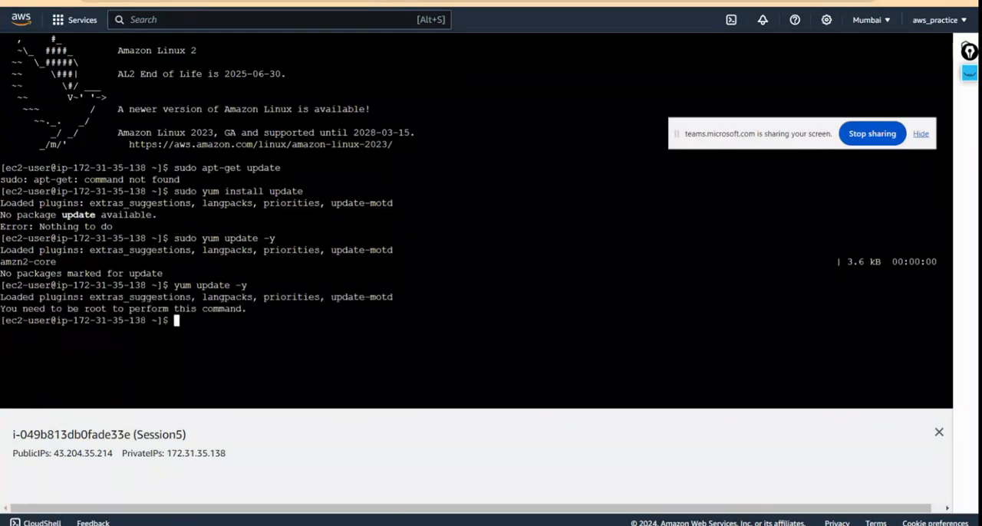
# Step: Go from the Connect to instance page to the EC2 dashboard, review its resources and view the list of instances
pyautogui.hotkey('ctrl', 'shift', 'Tab')
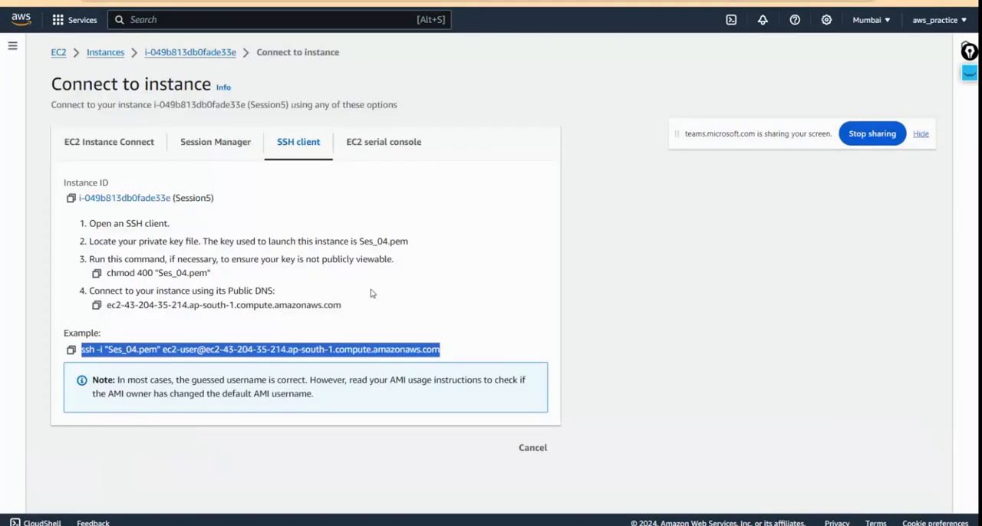
pyautogui.click(58, 54)
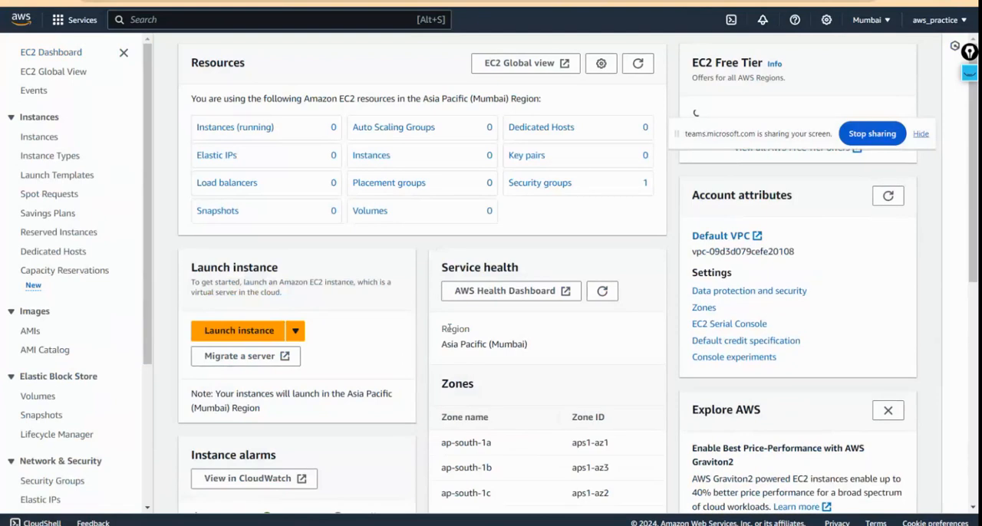
pyautogui.scroll(-2, 414, 336)
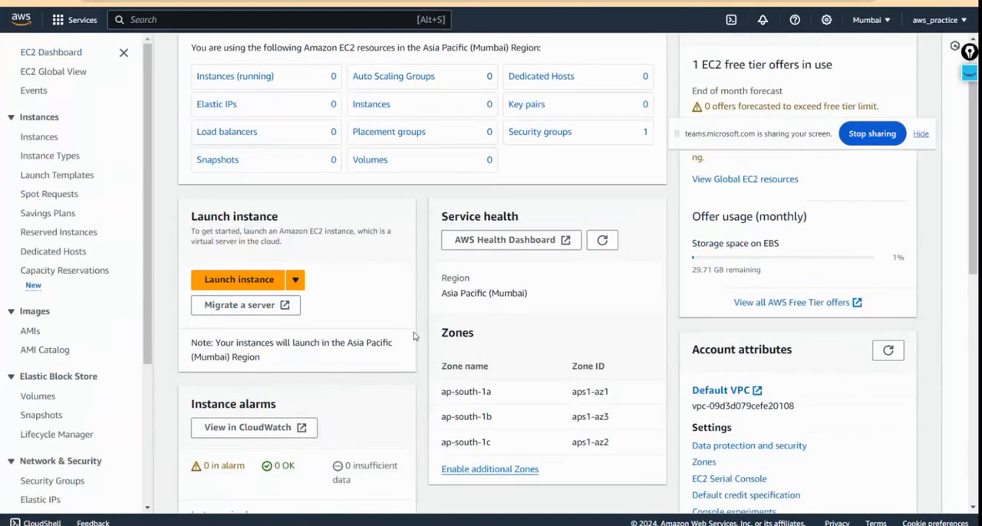
pyautogui.scroll(2, 414, 336)
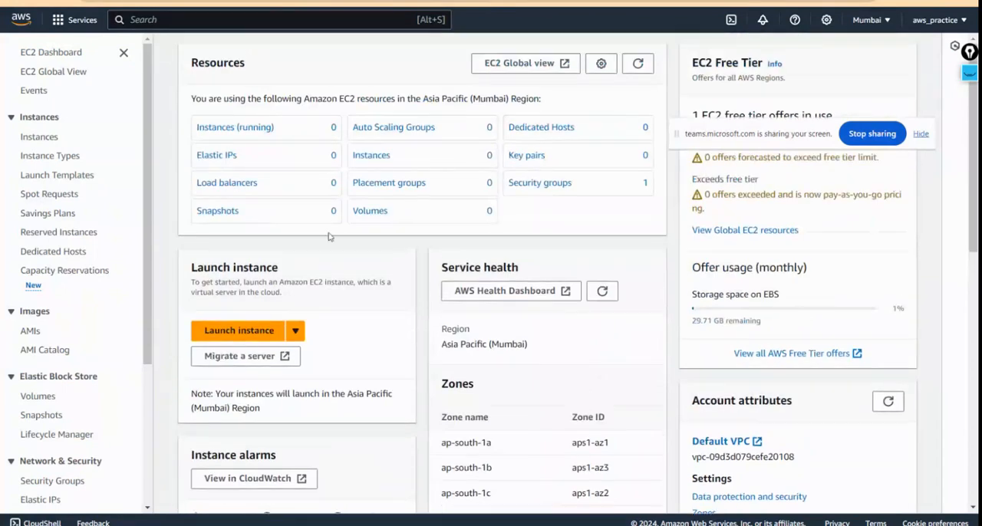
pyautogui.click(39, 137)
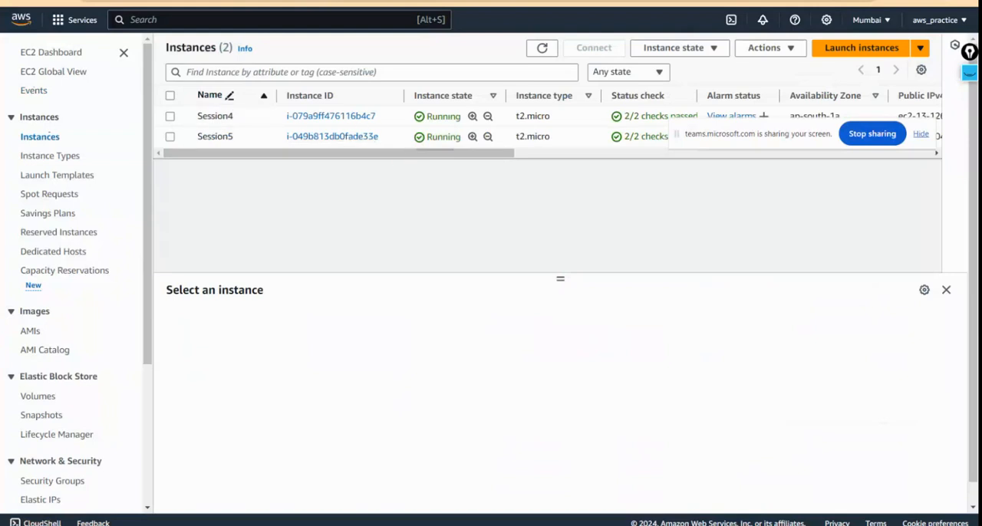
# Step: Switch to the Azure portal, open the Session4o resource group and look through its resources
pyautogui.hotkey('ctrl', 'Tab')
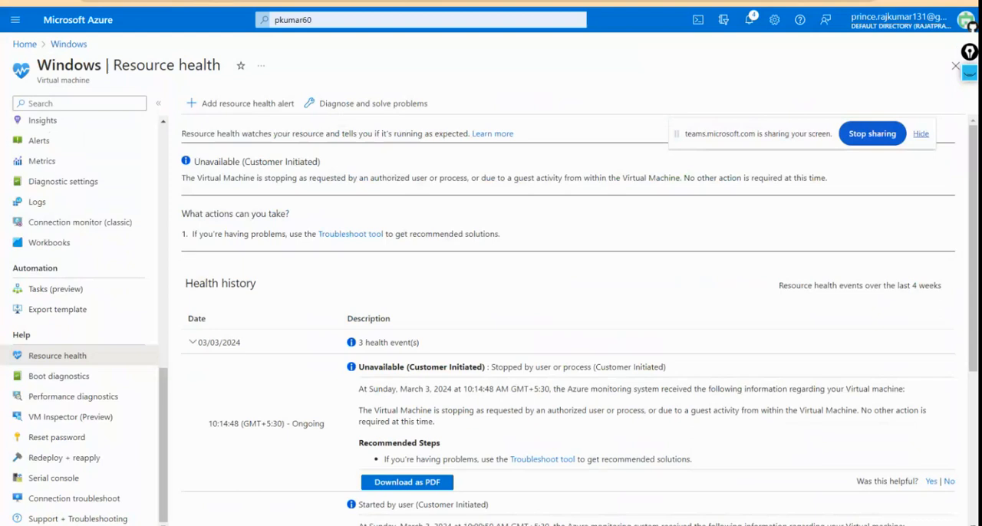
pyautogui.click(19, 45)
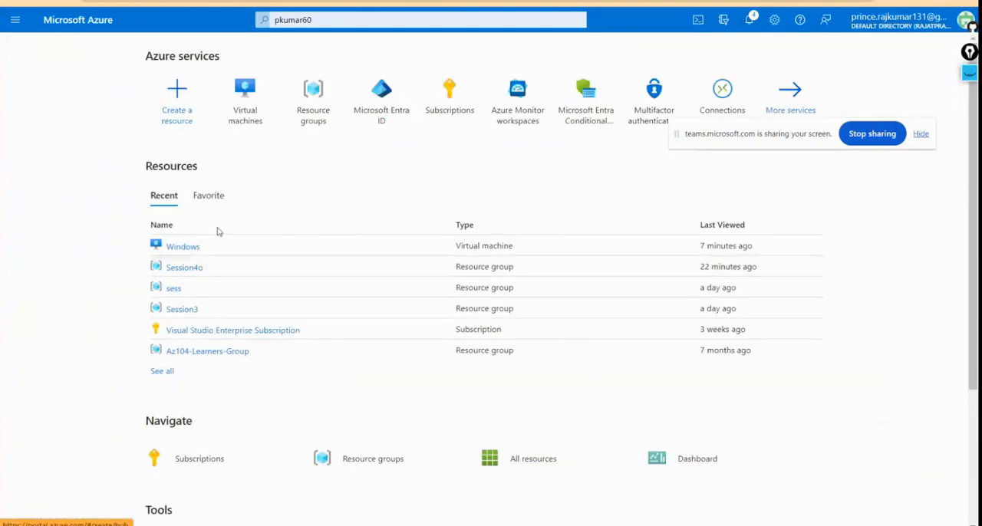
pyautogui.click(313, 104)
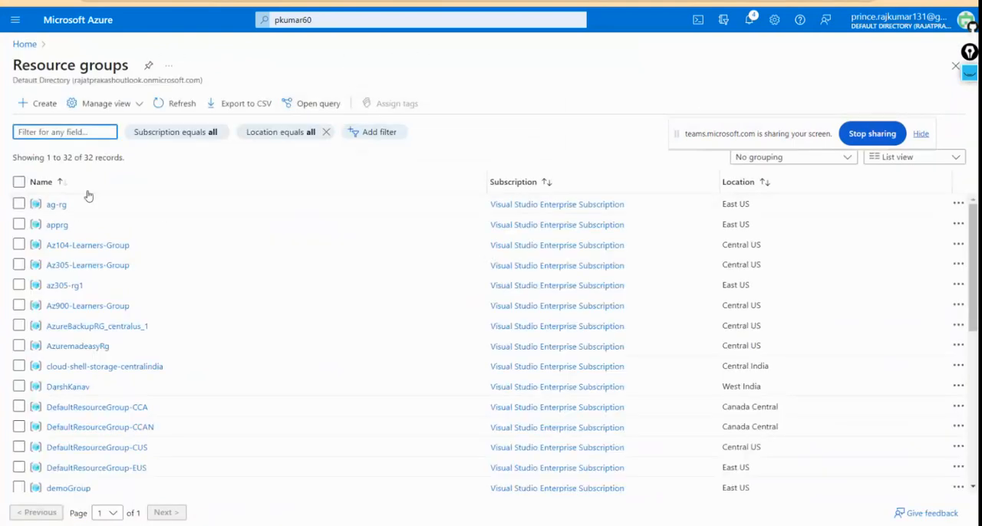
pyautogui.scroll(-3, 131, 402)
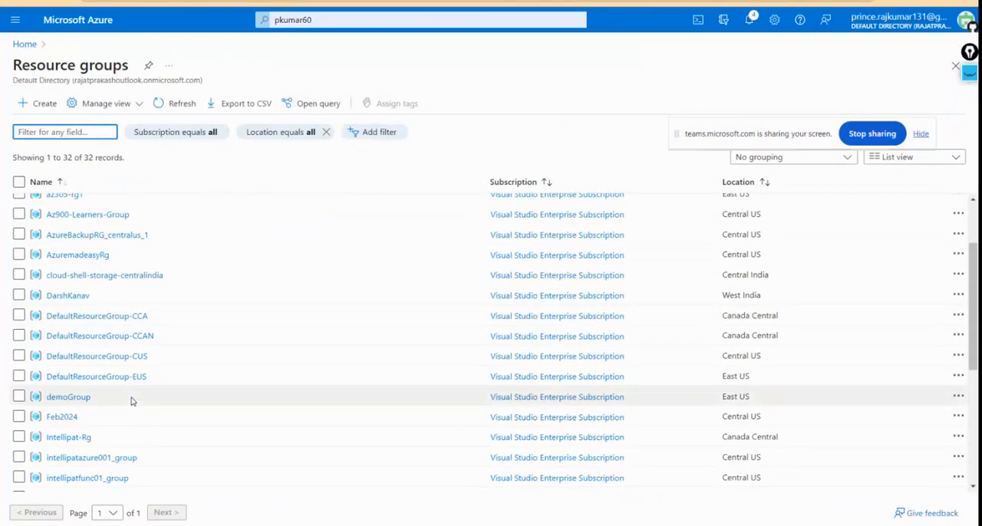
pyautogui.scroll(-9, 131, 401)
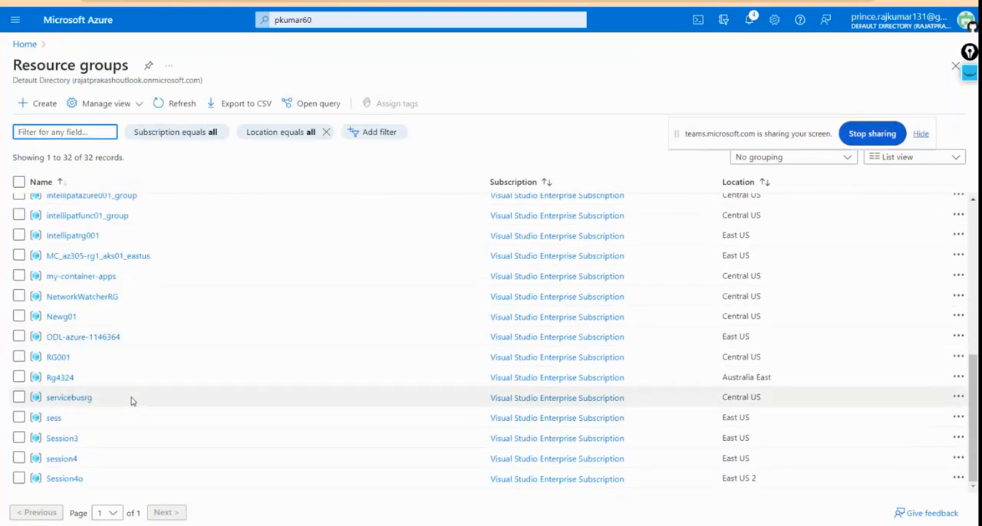
pyautogui.click(65, 478)
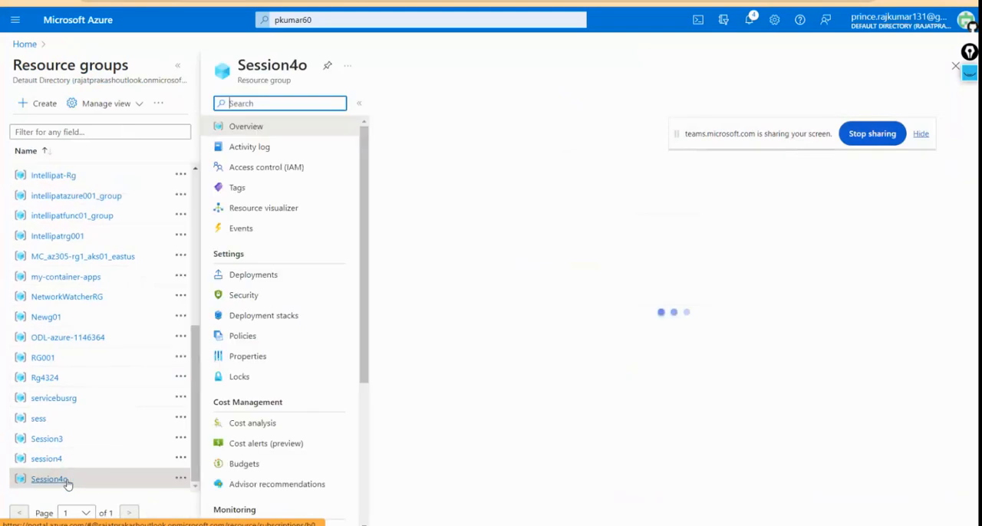
pyautogui.scroll(-1, 612, 451)
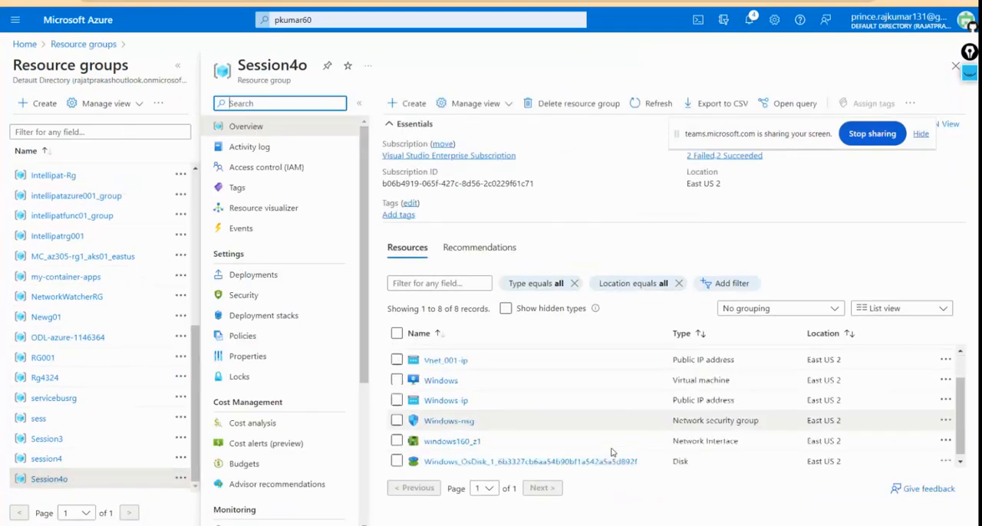
pyautogui.scroll(1, 611, 451)
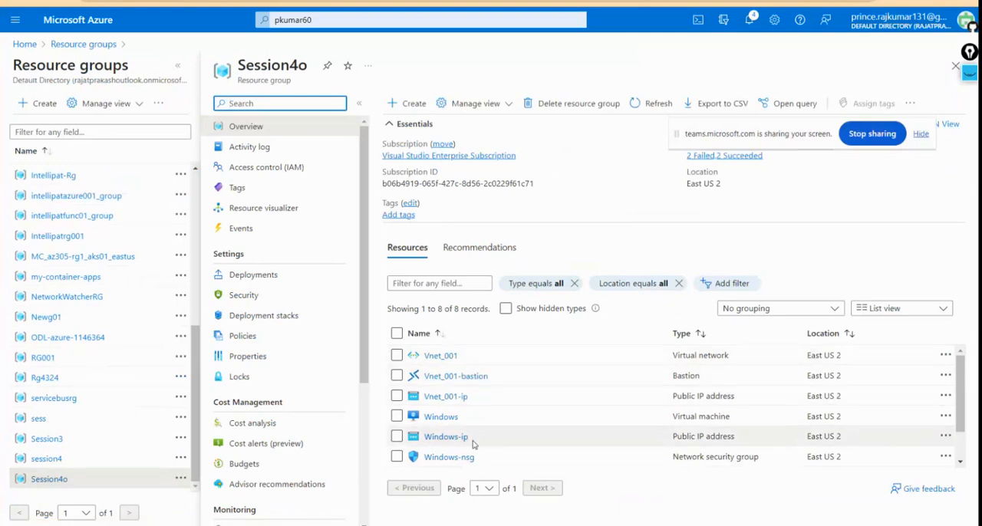
pyautogui.scroll(-2, 473, 443)
pyautogui.scroll(2, 471, 438)
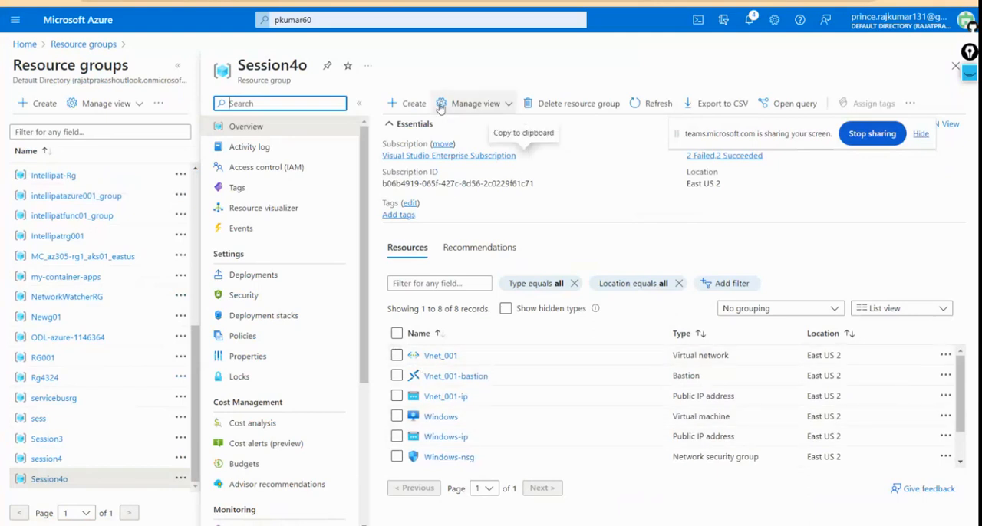
pyautogui.scroll(-2, 503, 453)
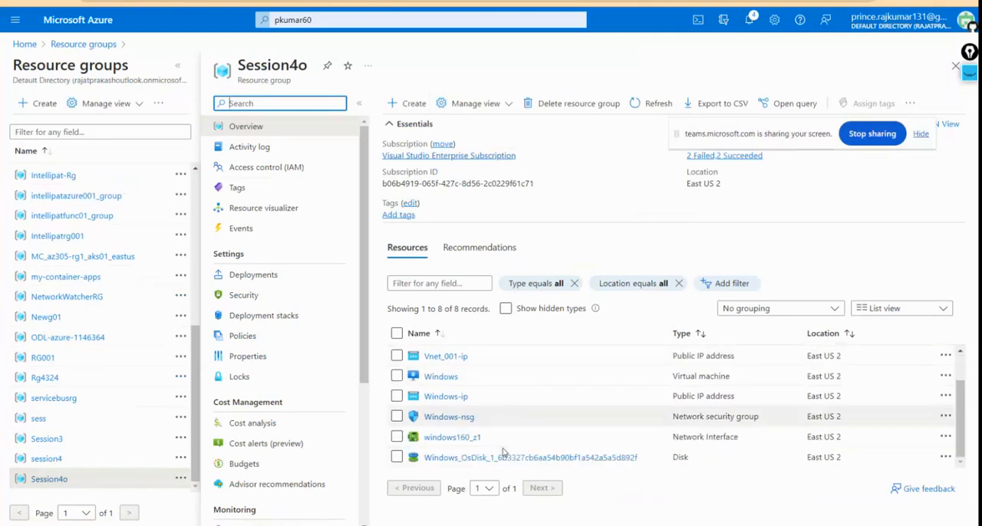
pyautogui.scroll(2, 503, 453)
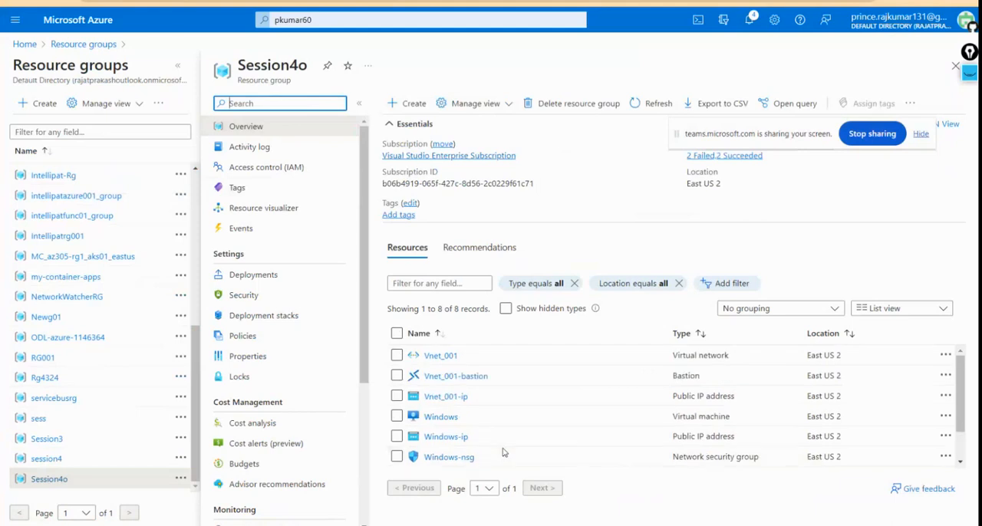
# Step: Delete the Session4o resource group with force delete applied for virtual machines, entering Session4o to confirm the deletion
pyautogui.click(577, 108)
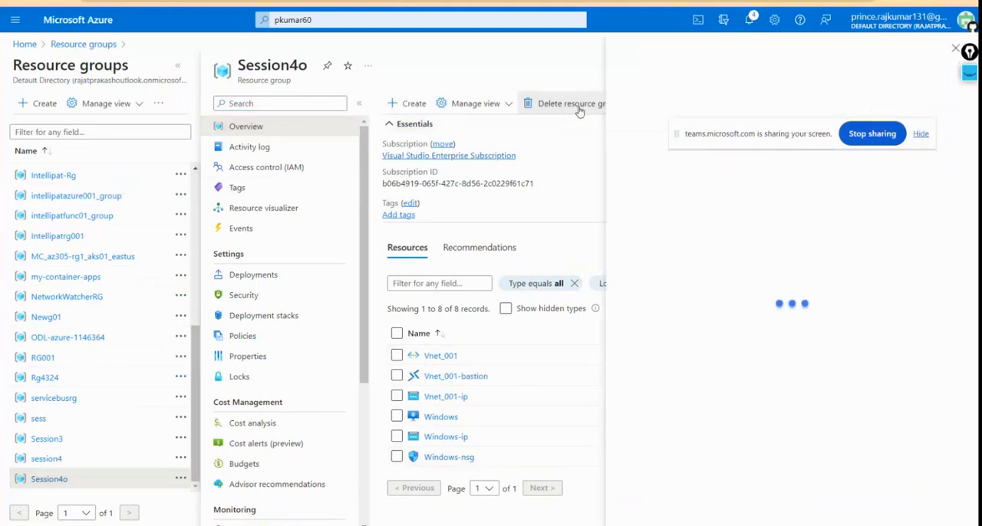
pyautogui.moveTo(706, 139); pyautogui.dragTo(718, 64)
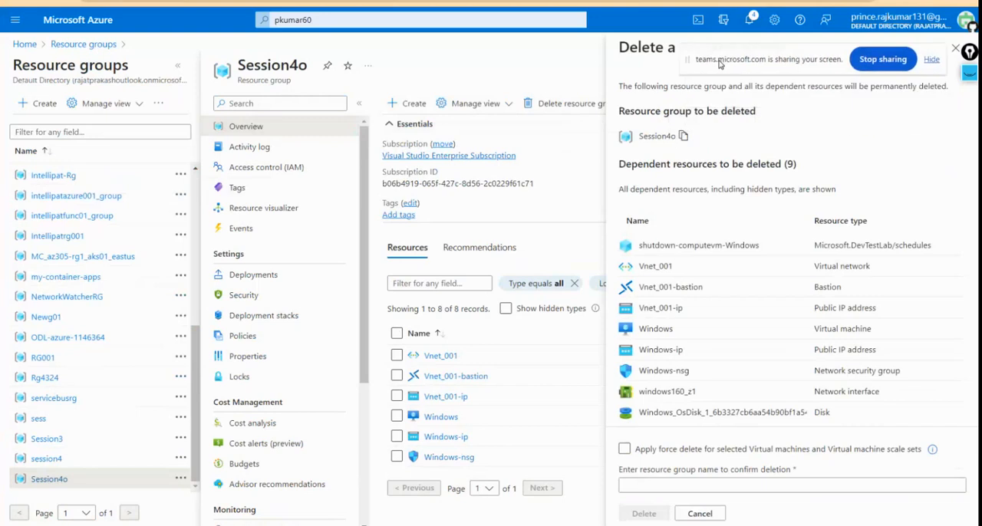
pyautogui.click(624, 449)
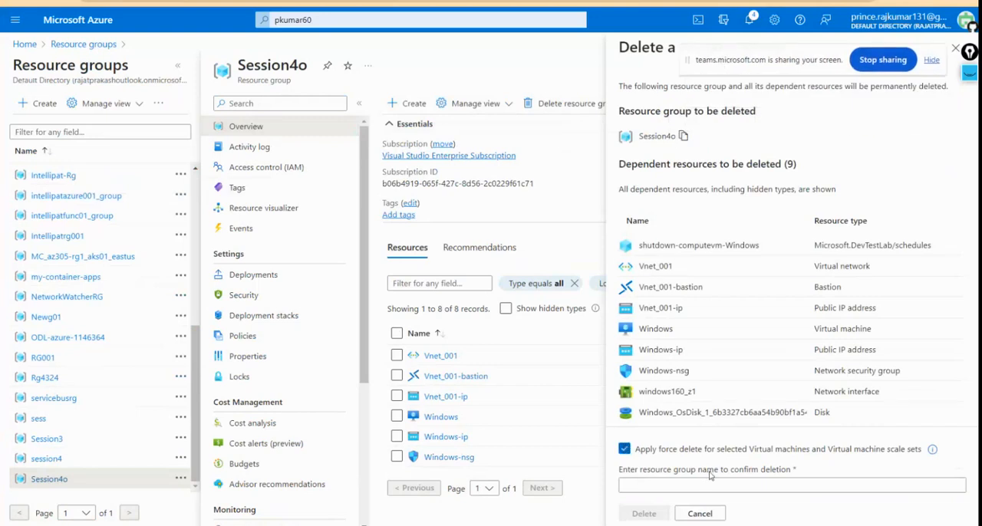
pyautogui.click(655, 487)
pyautogui.moveTo(688, 59); pyautogui.dragTo(714, 194)
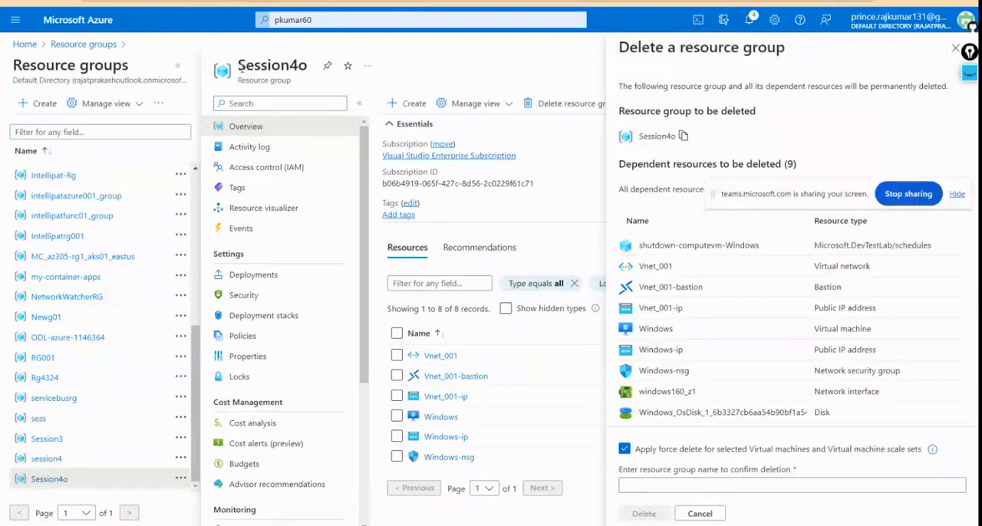
pyautogui.moveTo(237, 65); pyautogui.dragTo(679, 482)
pyautogui.hotkey('ctrl', 'c')
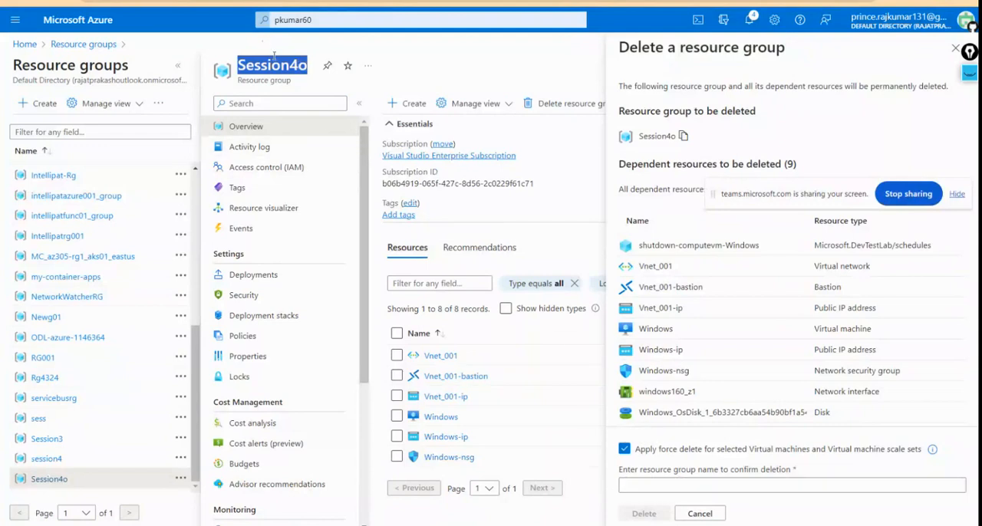
pyautogui.click(662, 487)
pyautogui.hotkey('ctrl', 'v')
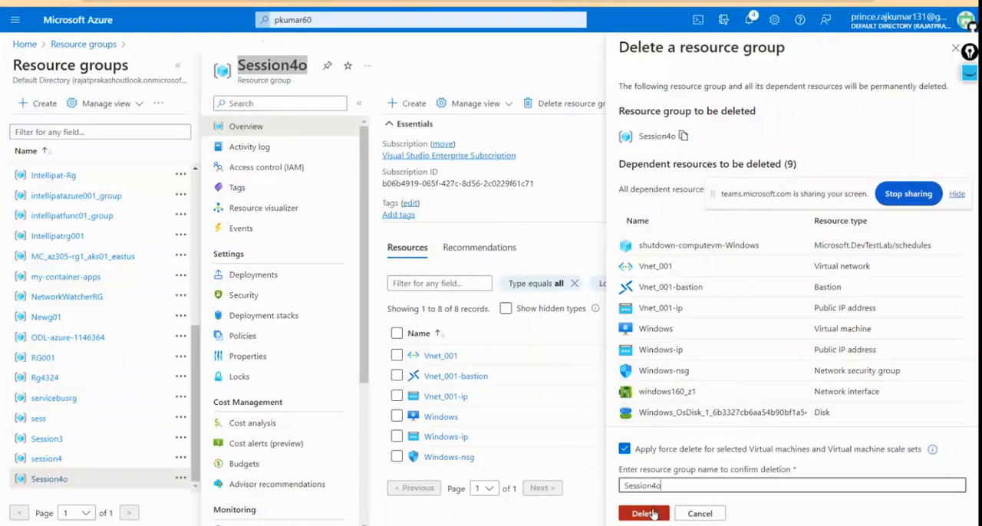
pyautogui.click(651, 514)
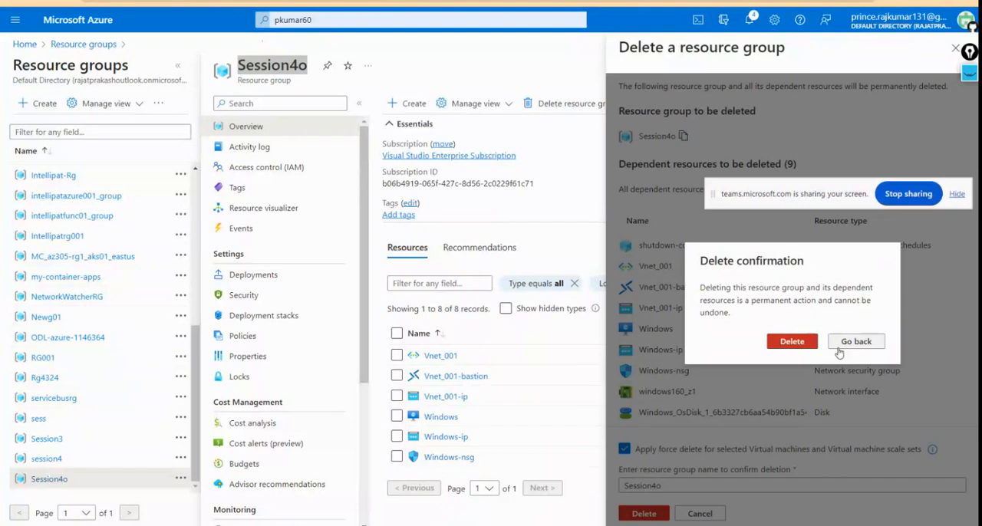
pyautogui.click(787, 342)
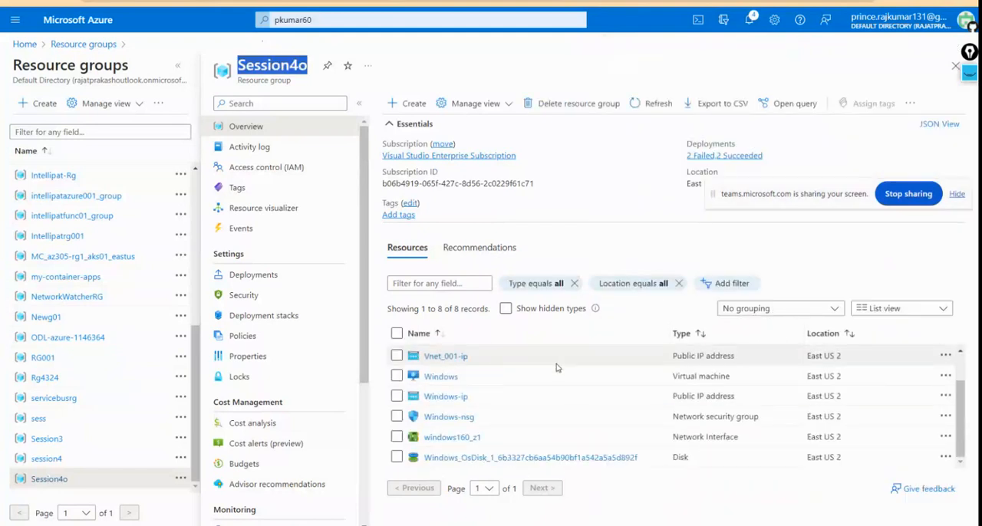
pyautogui.click(398, 334)
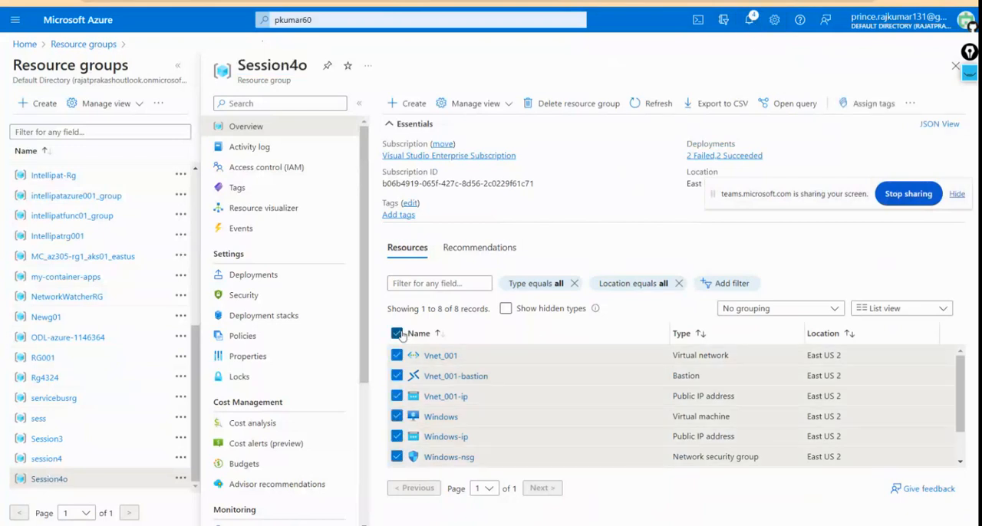
pyautogui.click(399, 334)
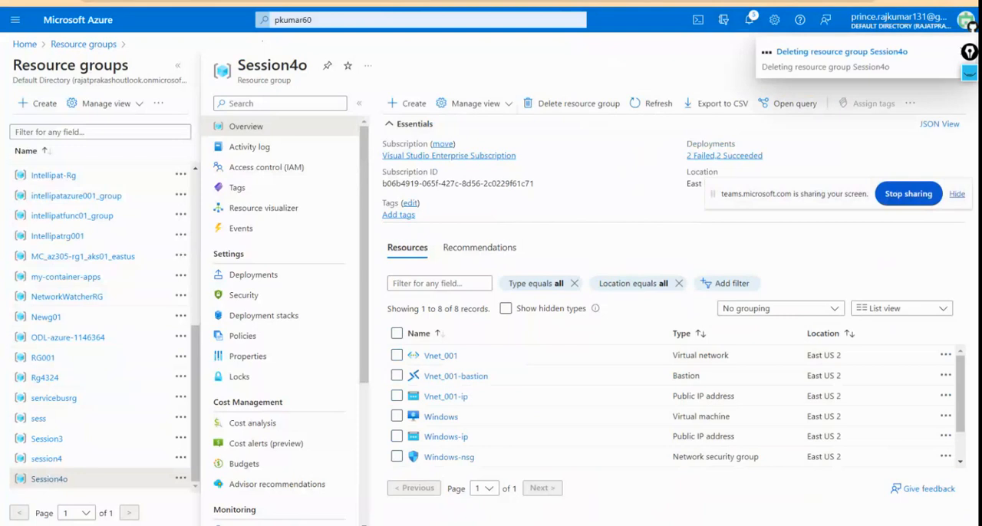
# Step: Switch to the AWS EC2 console and review the lists of key pairs and security groups
pyautogui.click(265, 2)
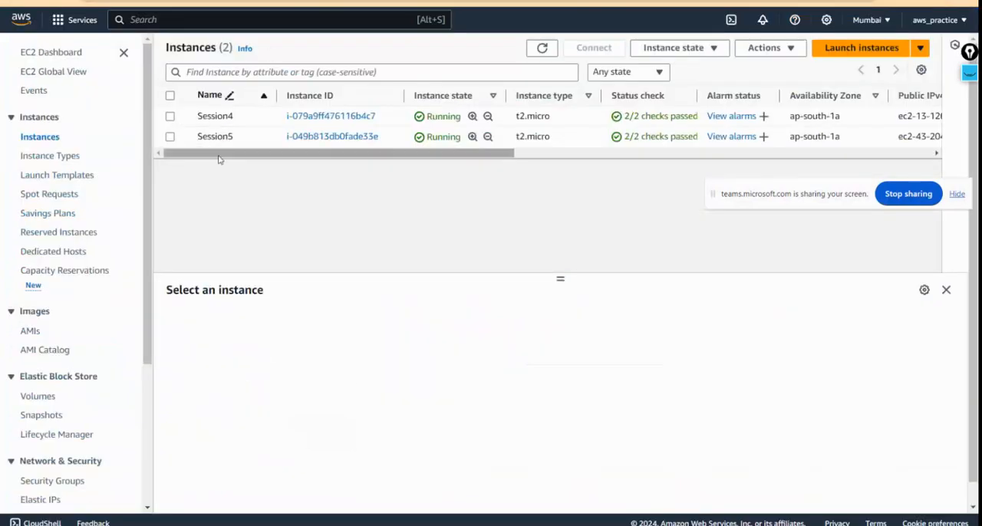
pyautogui.scroll(-3, 150, 298)
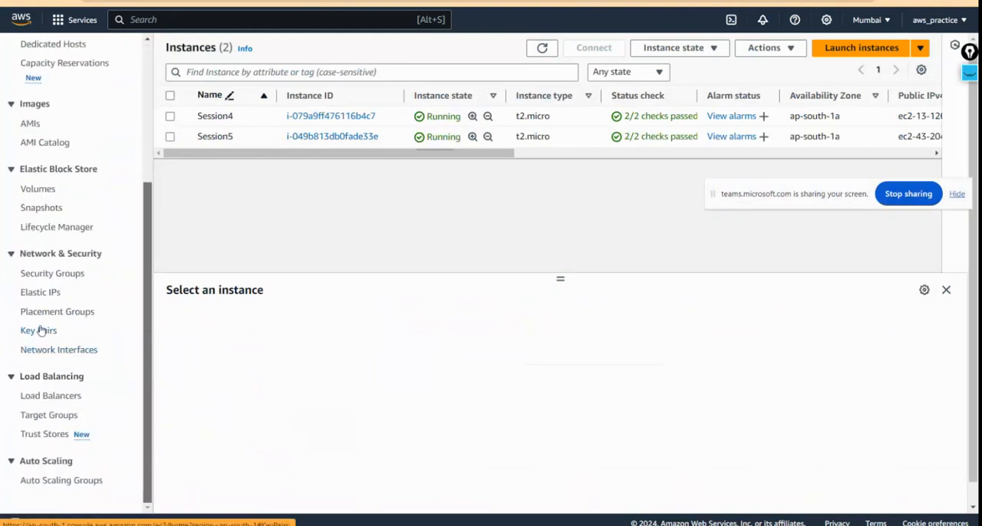
pyautogui.click(42, 330)
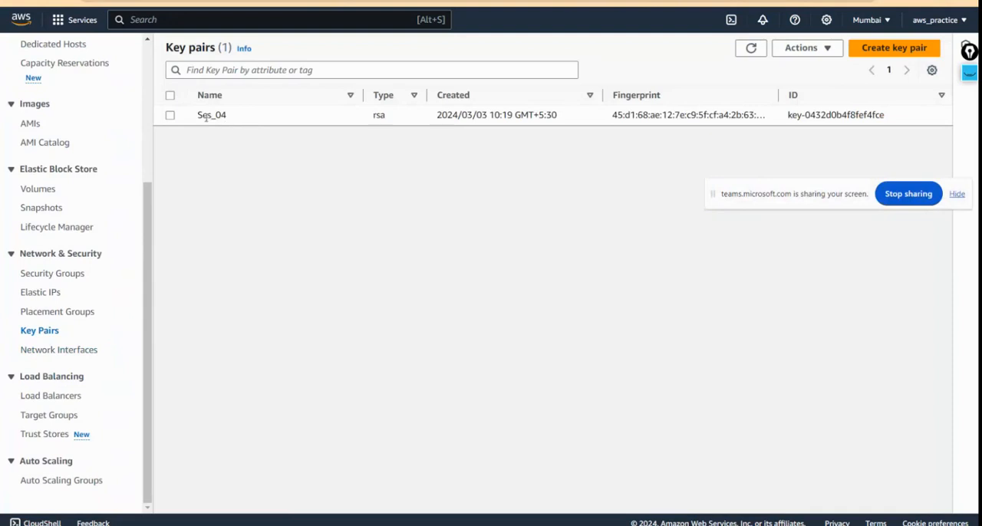
pyautogui.click(53, 275)
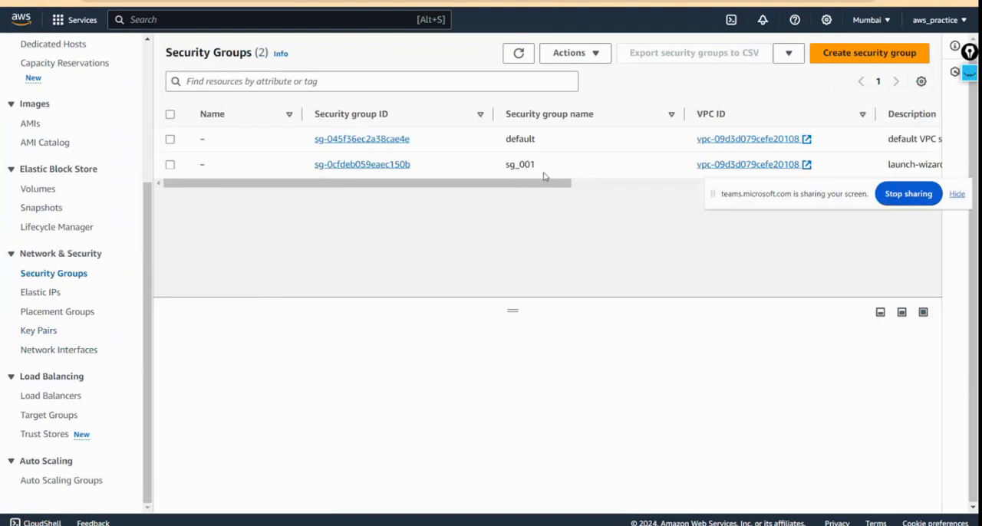
# Step: Return to the instances list and terminate both the Session4 and Session5 instances
pyautogui.scroll(1, 71, 292)
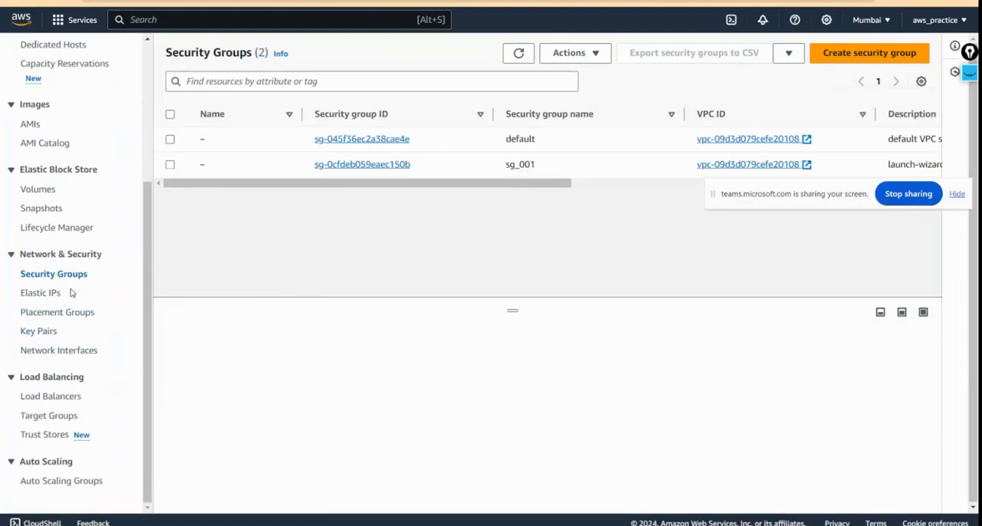
pyautogui.scroll(2, 71, 293)
pyautogui.scroll(1, 71, 291)
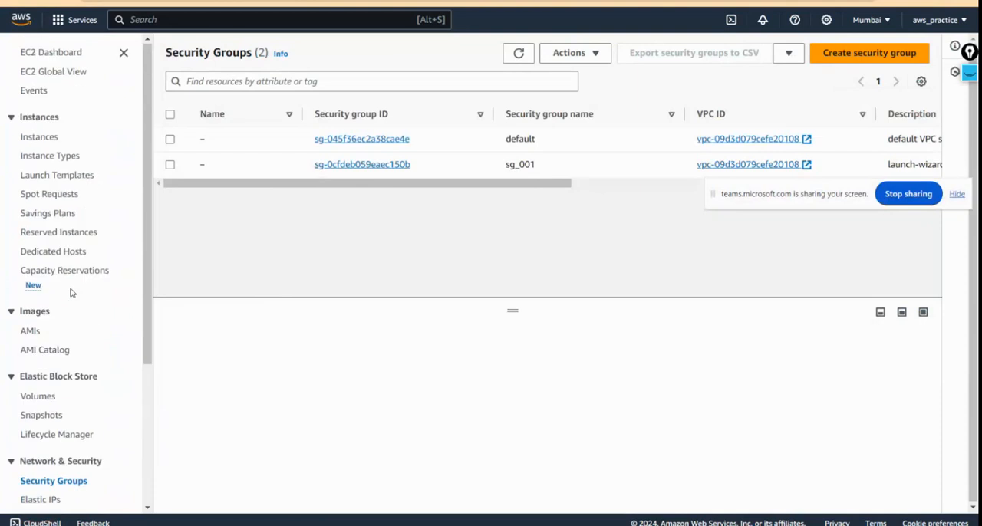
pyautogui.click(51, 142)
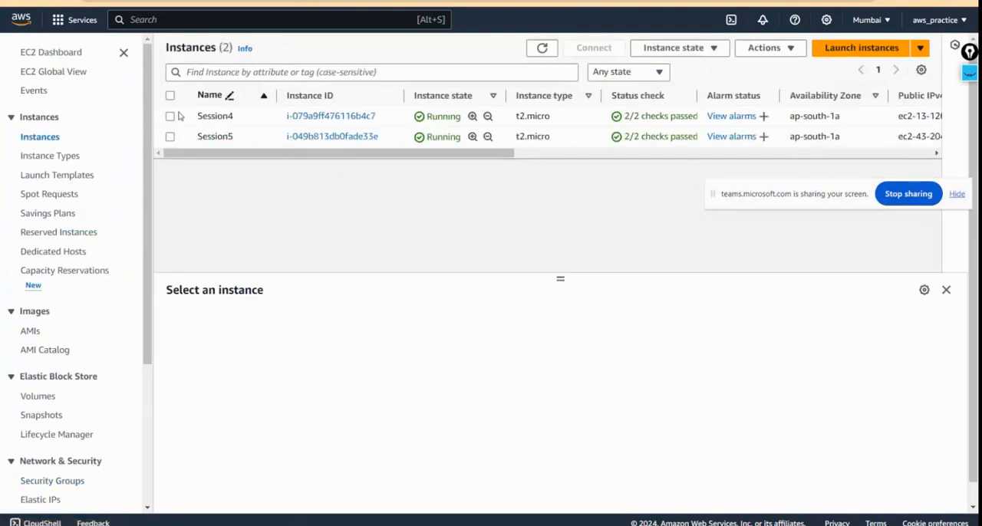
pyautogui.click(172, 117)
pyautogui.click(170, 117)
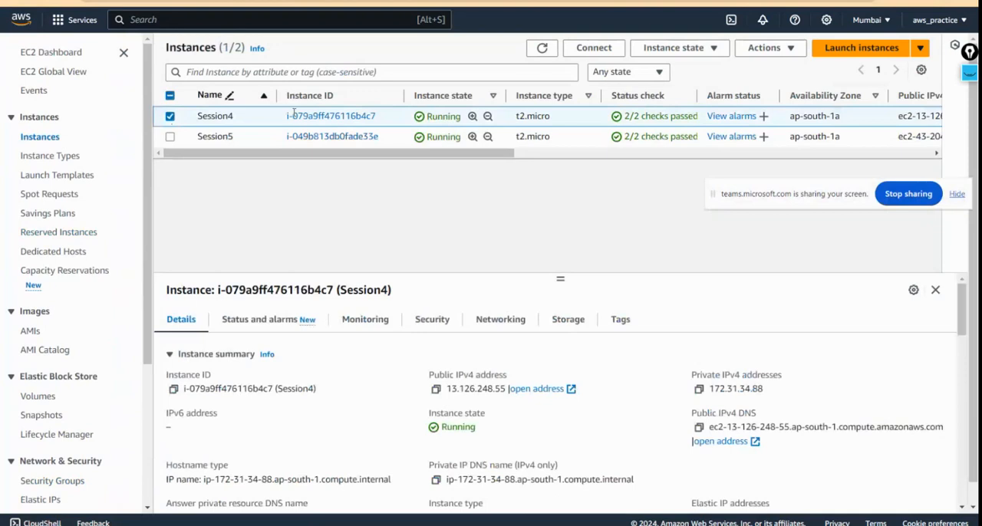
pyautogui.click(170, 136)
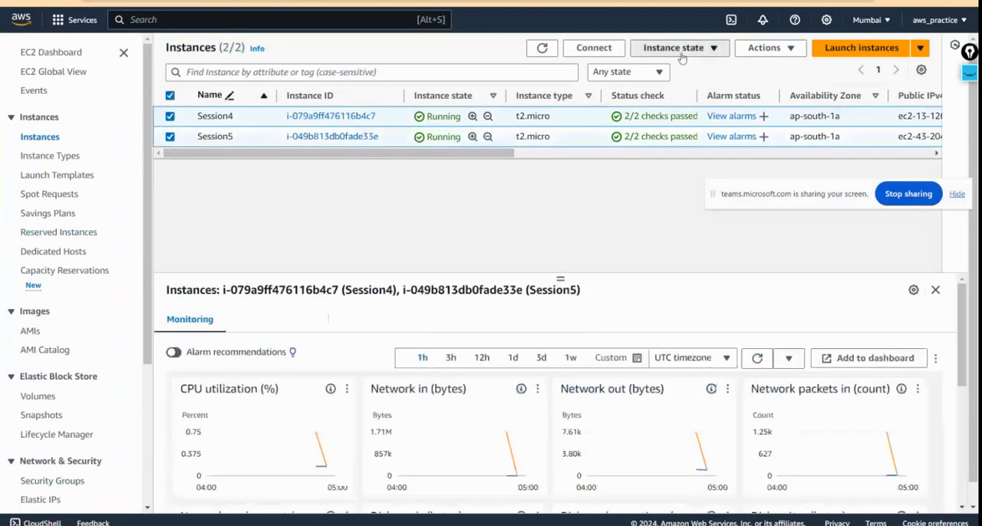
pyautogui.click(682, 58)
pyautogui.click(681, 144)
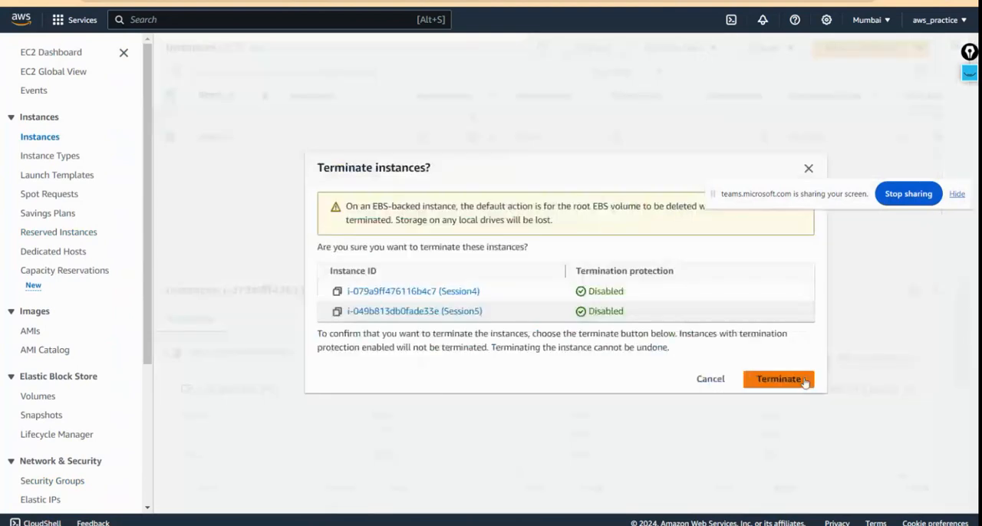
pyautogui.click(778, 379)
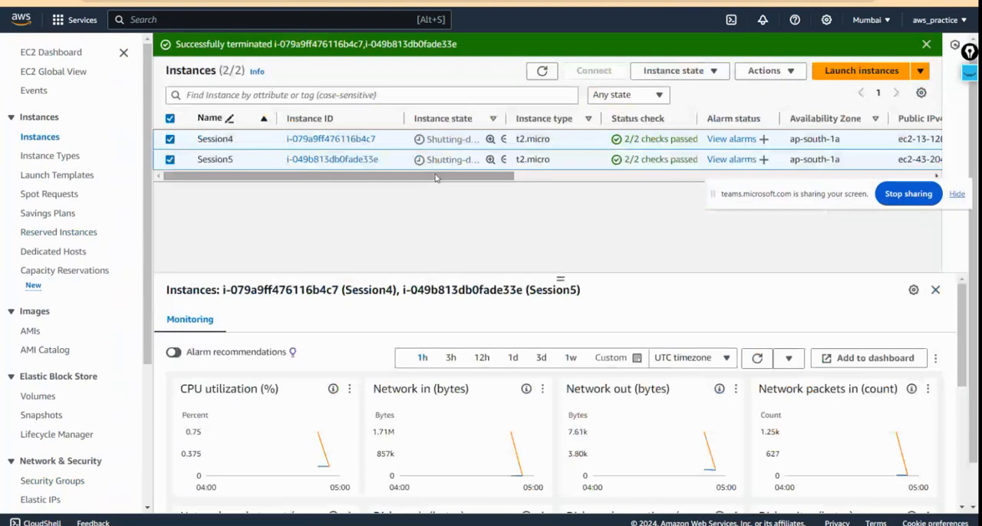
# Step: Widen the Instance state column in the instances list so the full state text fits
pyautogui.moveTo(435, 178); pyautogui.dragTo(443, 178)
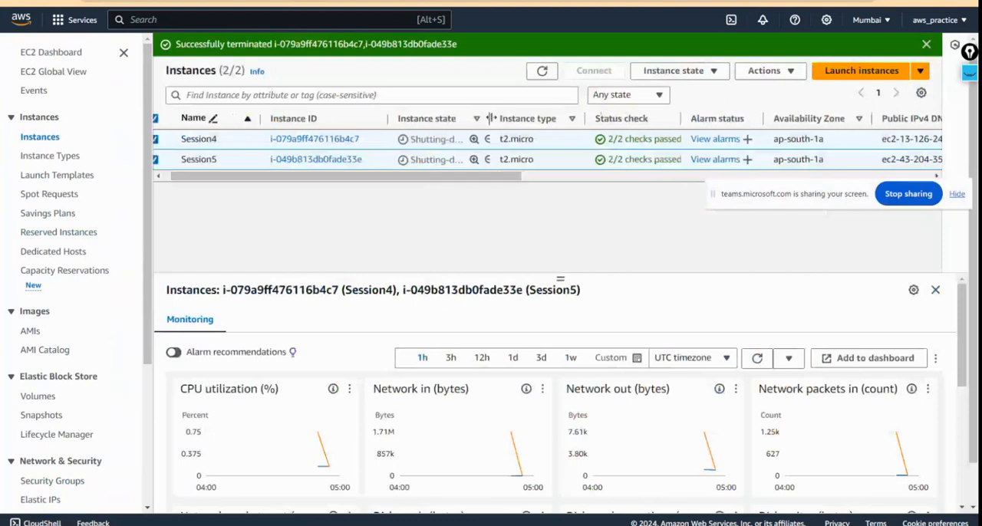
pyautogui.moveTo(487, 118); pyautogui.dragTo(552, 118)
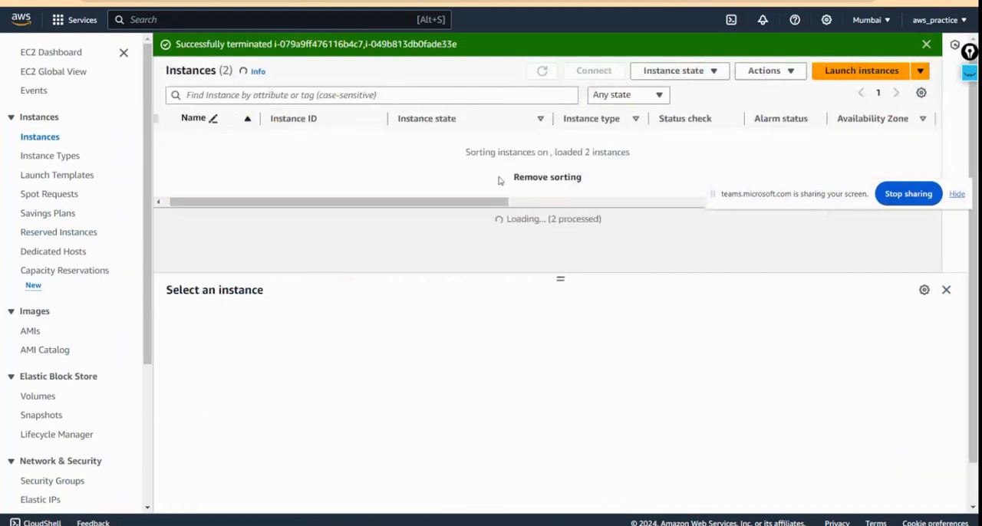
pyautogui.moveTo(484, 180); pyautogui.dragTo(449, 172)
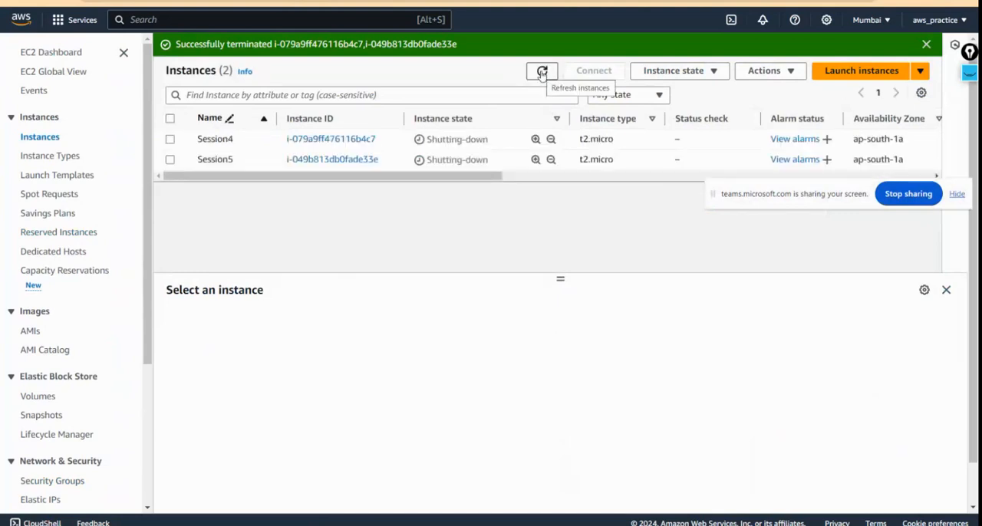
# Step: Refresh the instances list repeatedly to check the state of Session4 and Session5
pyautogui.click(542, 72)
pyautogui.click(542, 73)
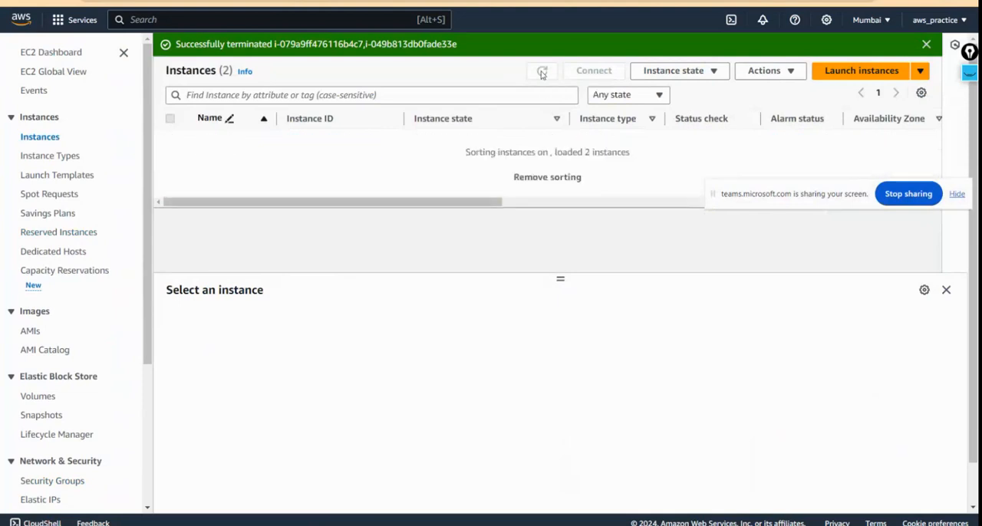
pyautogui.click(541, 72)
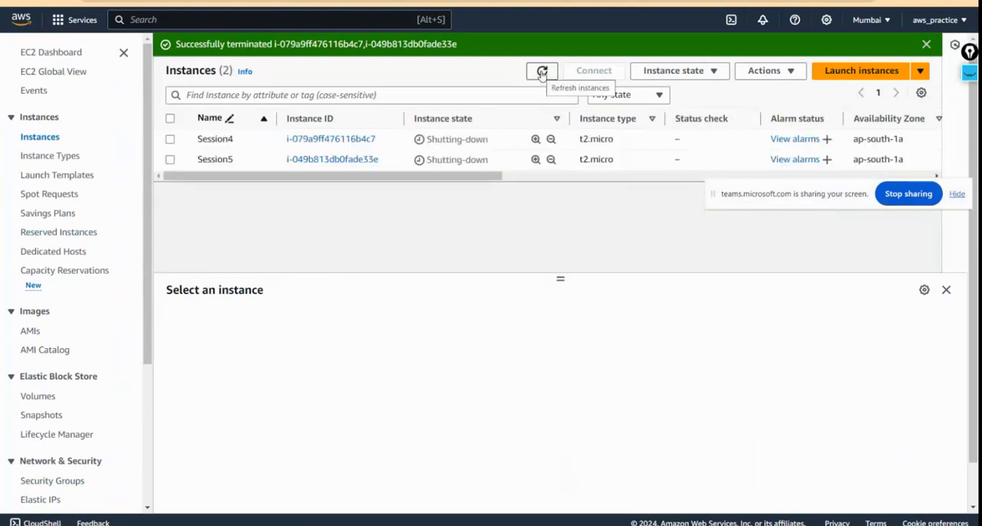
pyautogui.click(542, 72)
pyautogui.click(542, 72)
pyautogui.click(541, 72)
pyautogui.click(542, 73)
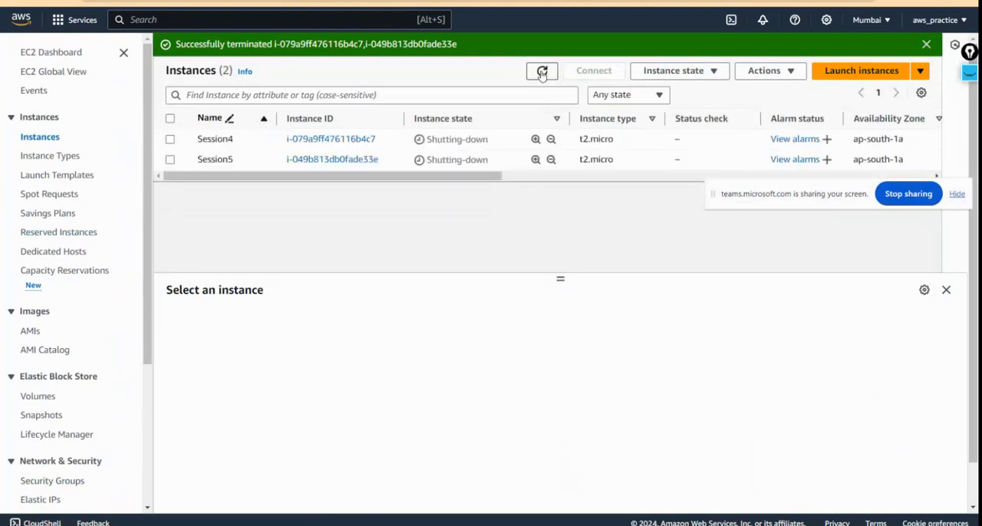
pyautogui.click(542, 72)
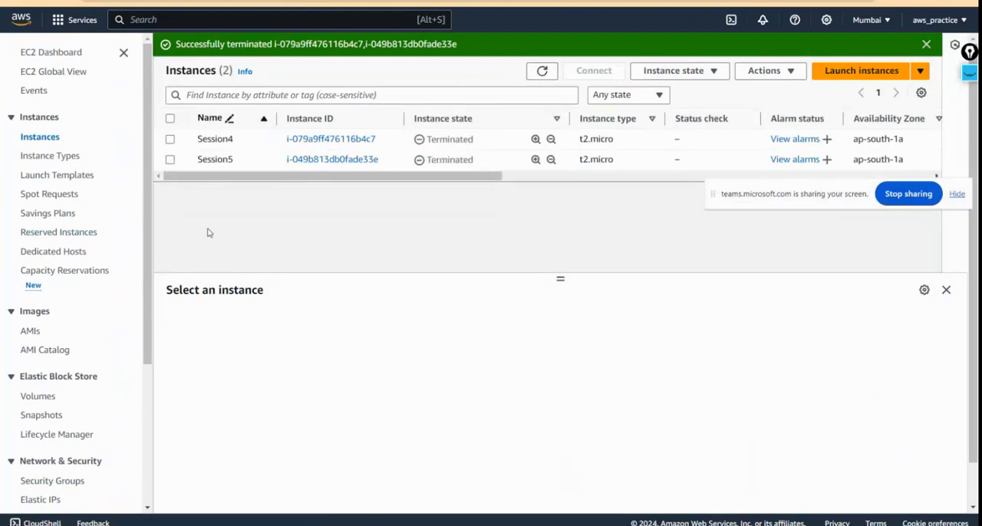
# Step: Open the security groups list, refresh it and examine the groups' descriptions, owners and inbound rule counts
pyautogui.scroll(-1, 76, 418)
pyautogui.scroll(-2, 75, 418)
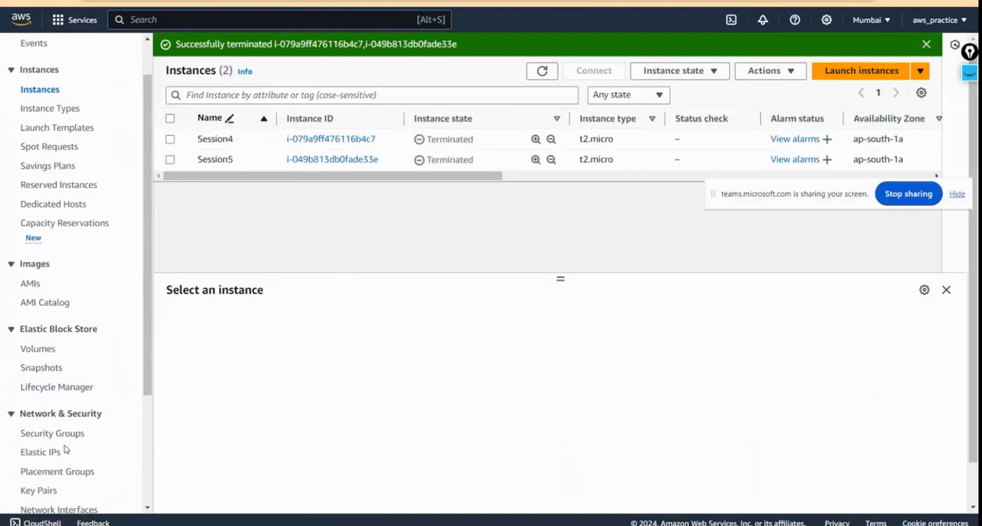
pyautogui.click(66, 434)
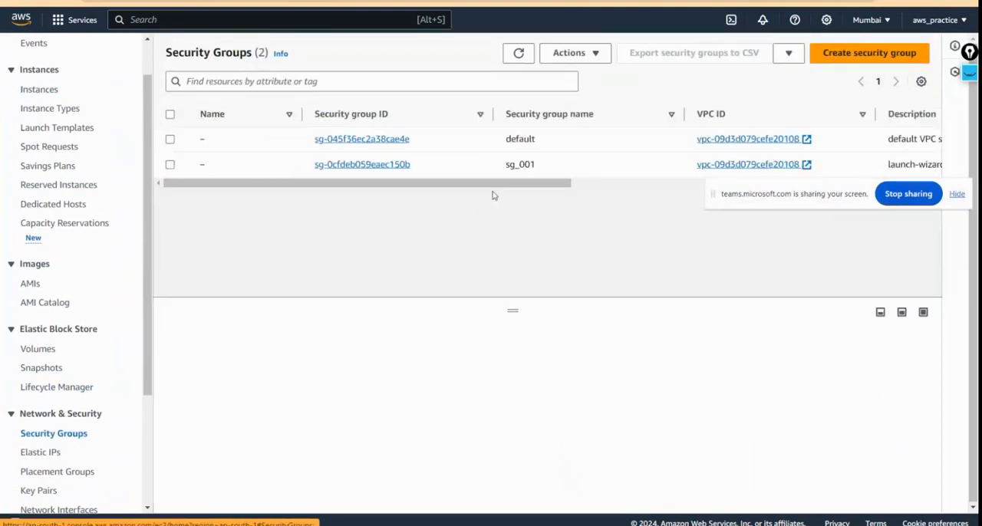
pyautogui.click(516, 58)
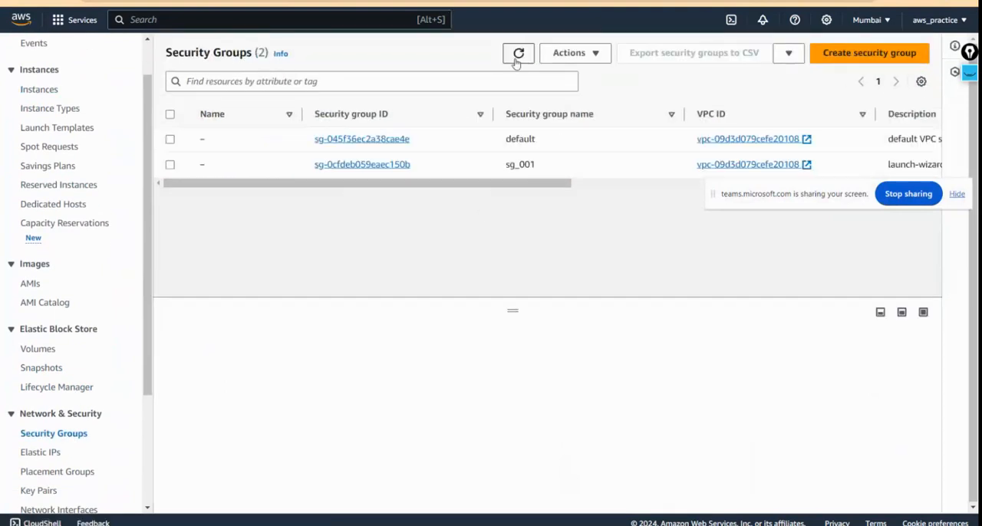
pyautogui.click(517, 62)
pyautogui.hscroll(3, 434, 169)
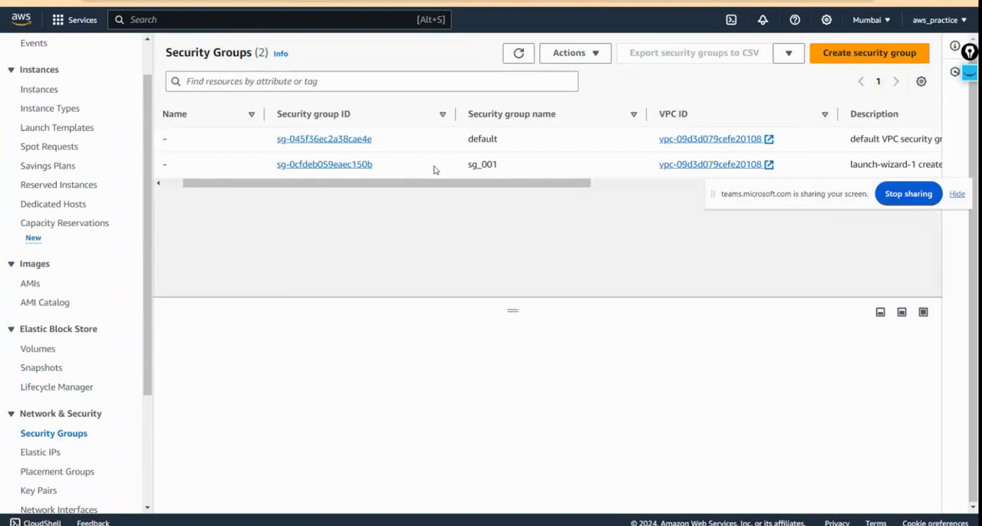
pyautogui.hscroll(5, 434, 169)
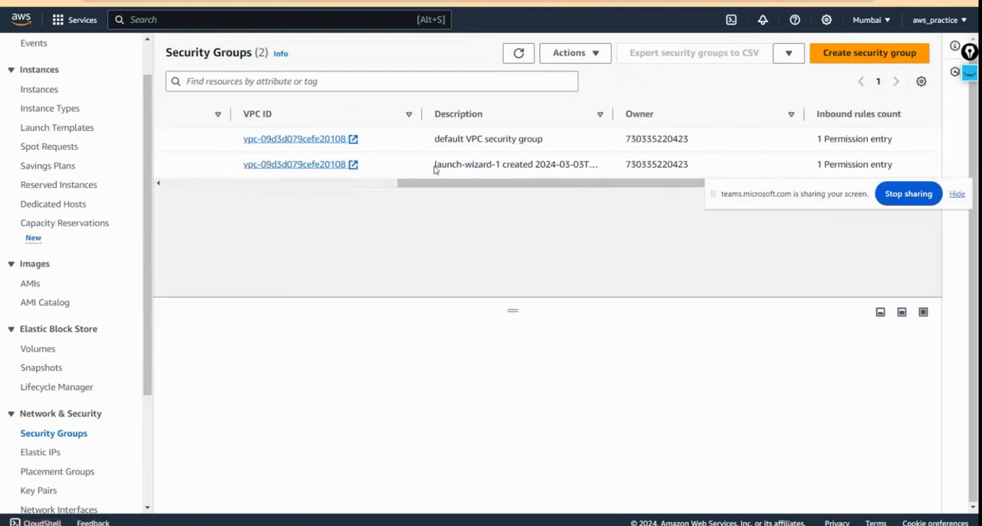
pyautogui.hscroll(-4, 434, 169)
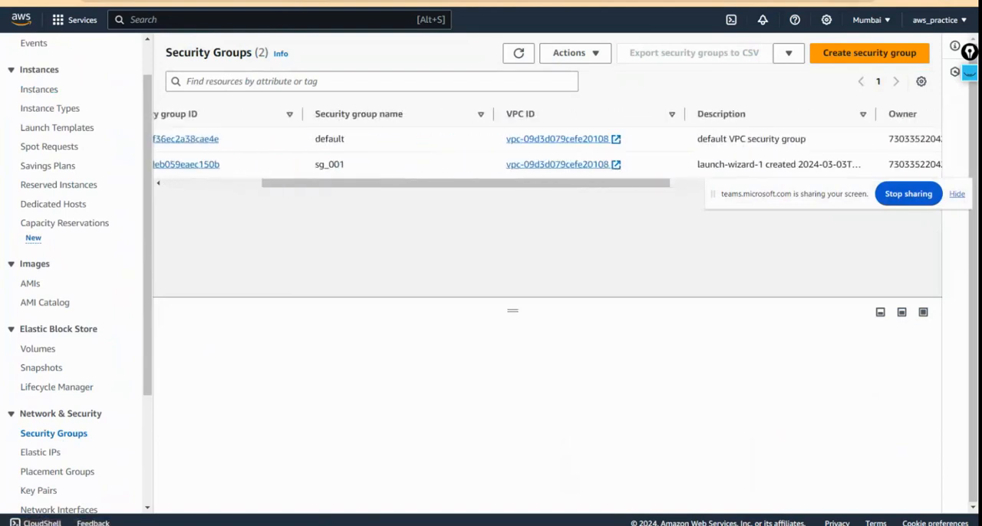
# Step: Switch to the Azure portal and check the notifications for the progress of the Session4o resource group deletion
pyautogui.hotkey('ctrl', 'Tab')
pyautogui.scroll(-1, 449, 449)
pyautogui.scroll(1, 450, 449)
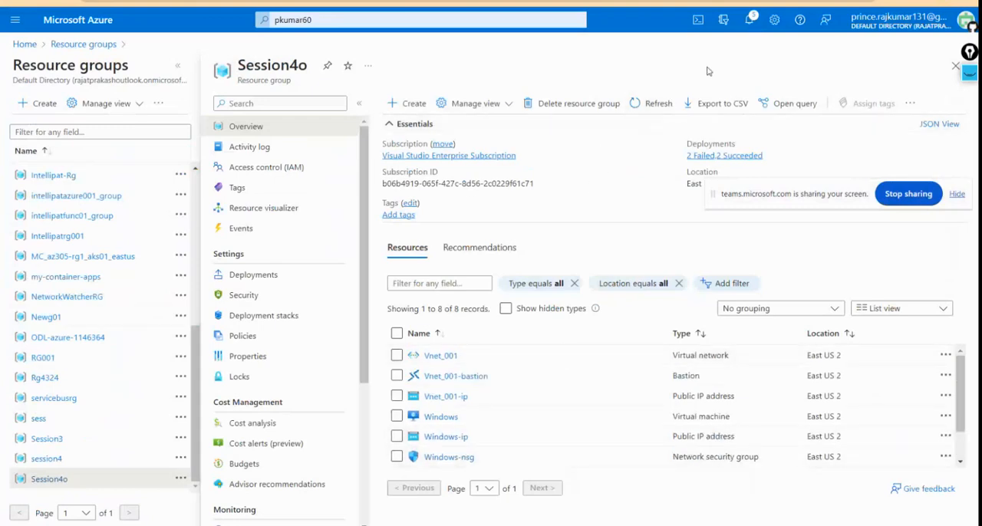
pyautogui.click(748, 22)
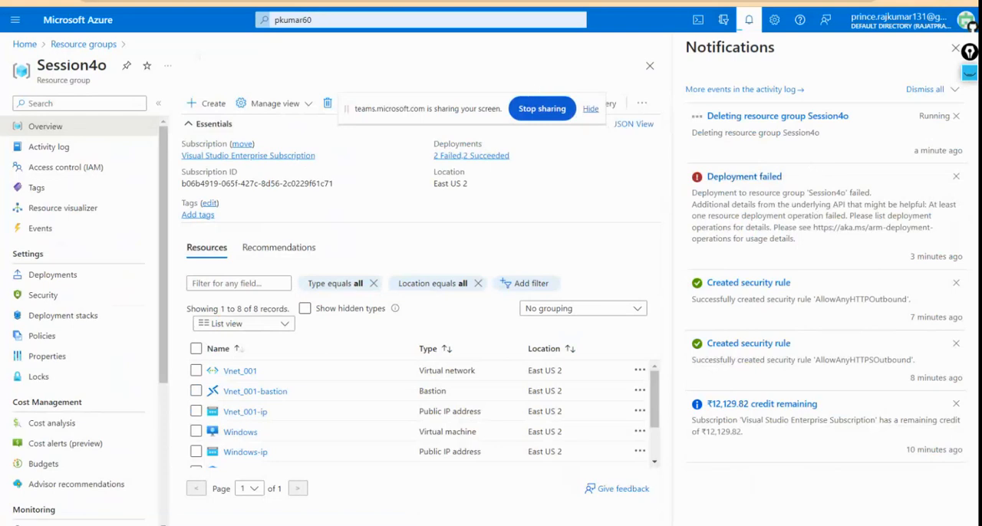
# Step: Switch back to the EC2 security groups list and delete the sg_001 security group
pyautogui.hotkey('alt', 'Tab')
pyautogui.moveTo(298, 184); pyautogui.dragTo(186, 184)
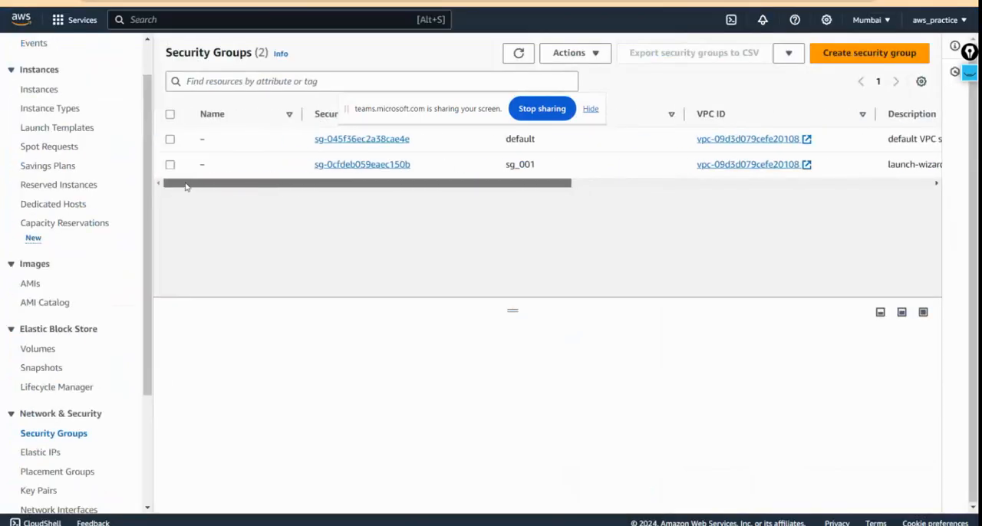
pyautogui.click(171, 165)
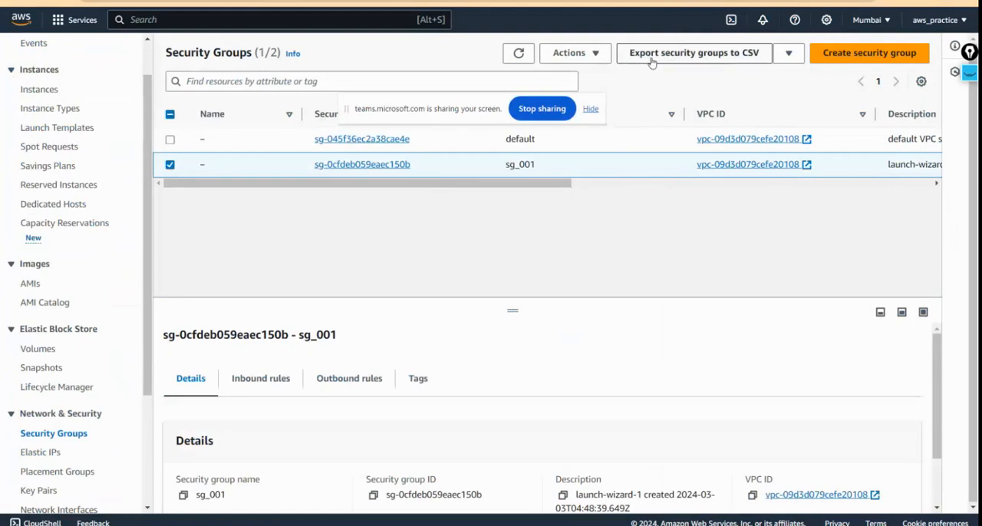
pyautogui.click(569, 53)
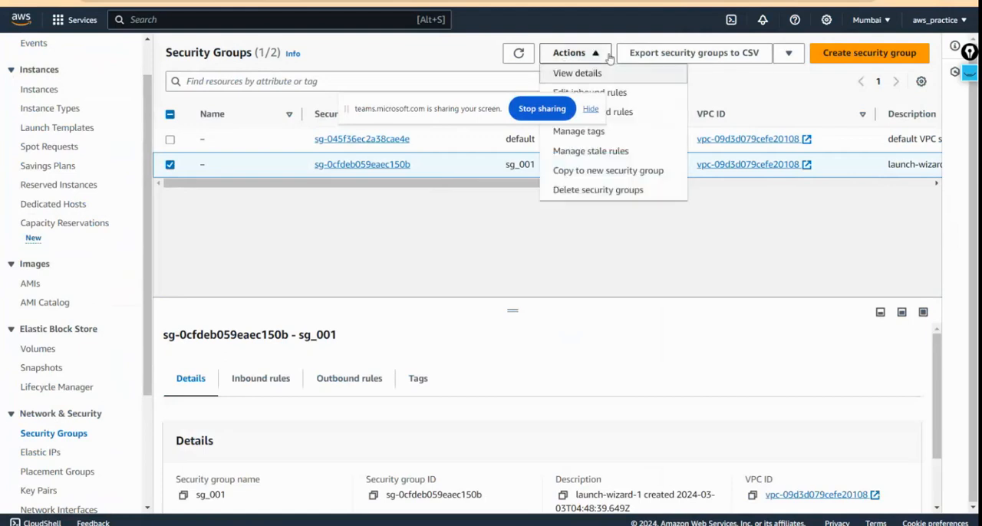
pyautogui.click(621, 197)
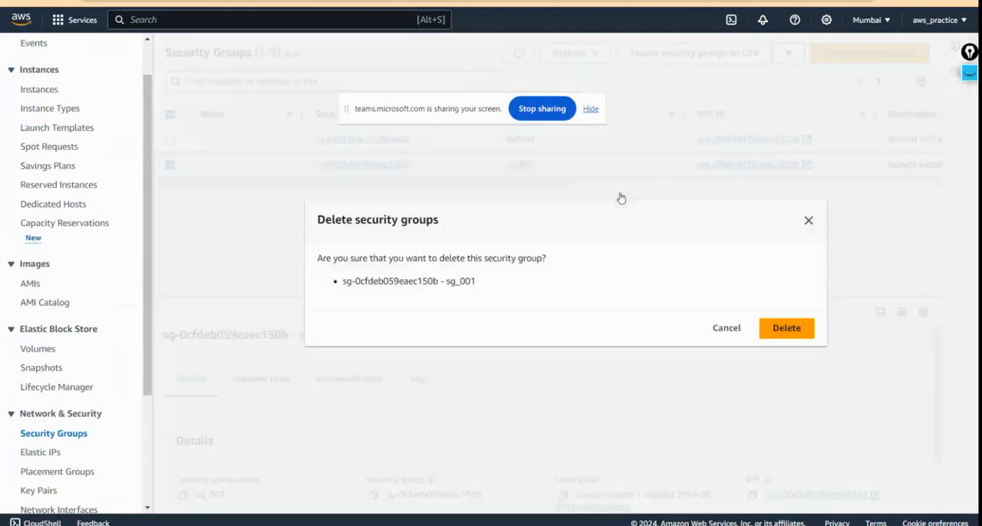
pyautogui.click(792, 329)
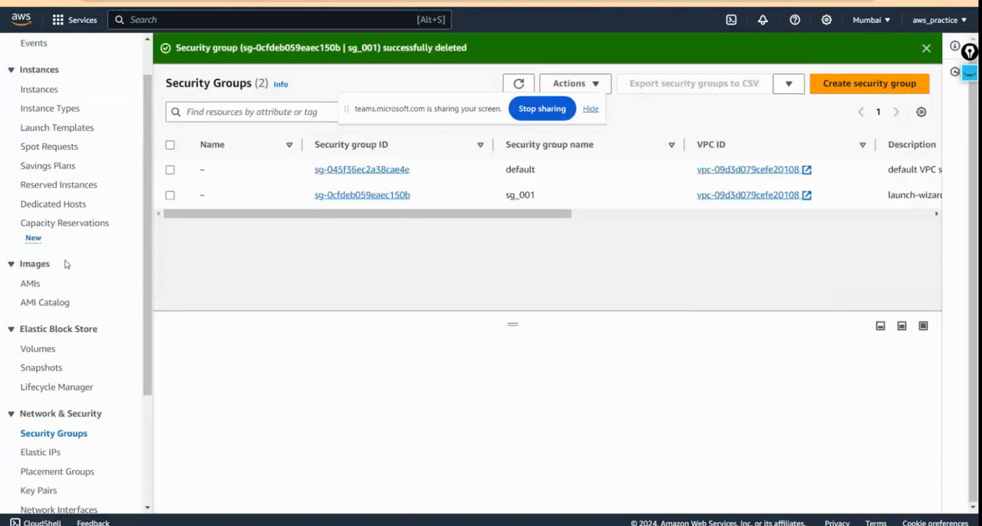
# Step: Open the key pairs list and delete the Ses_04 key pair, entering Delete as the confirmation text
pyautogui.scroll(-2, 83, 346)
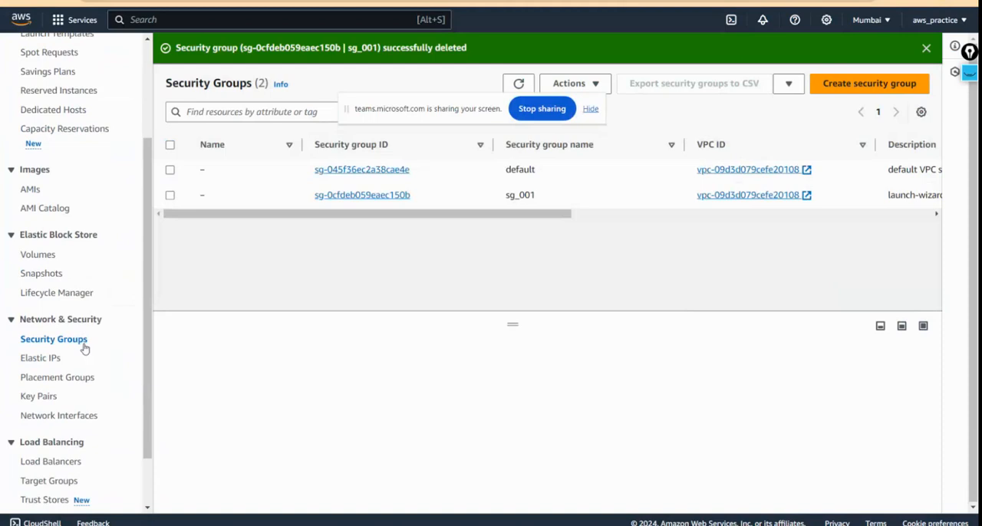
pyautogui.click(38, 396)
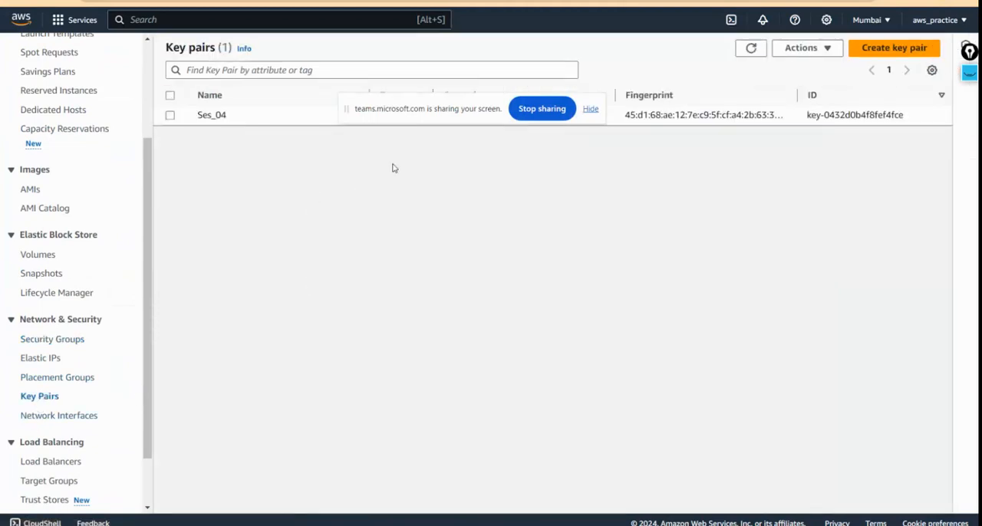
pyautogui.moveTo(406, 119); pyautogui.dragTo(452, 338)
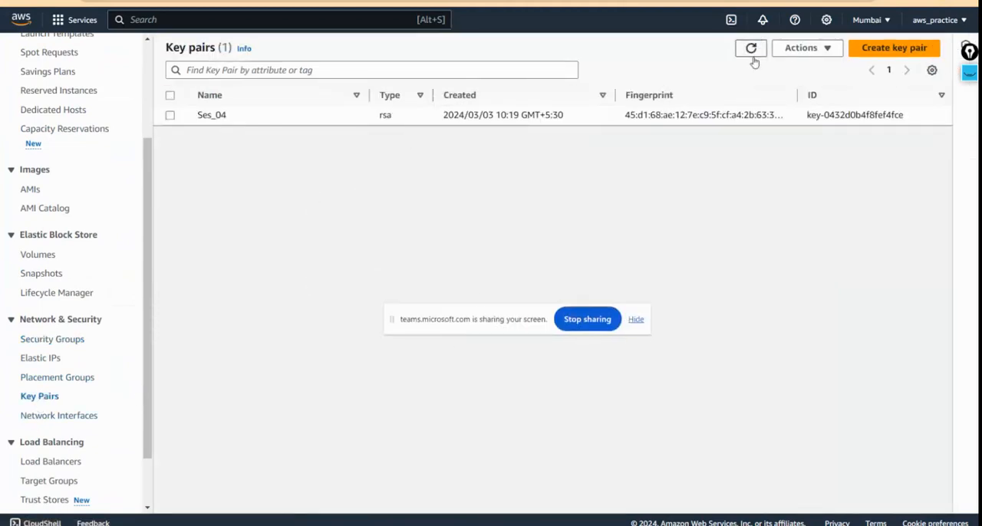
pyautogui.click(170, 117)
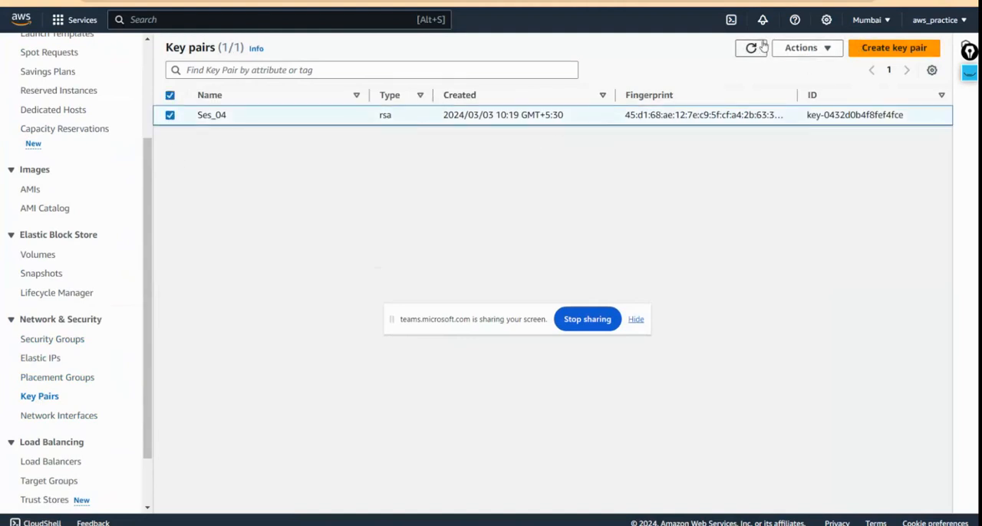
pyautogui.click(798, 48)
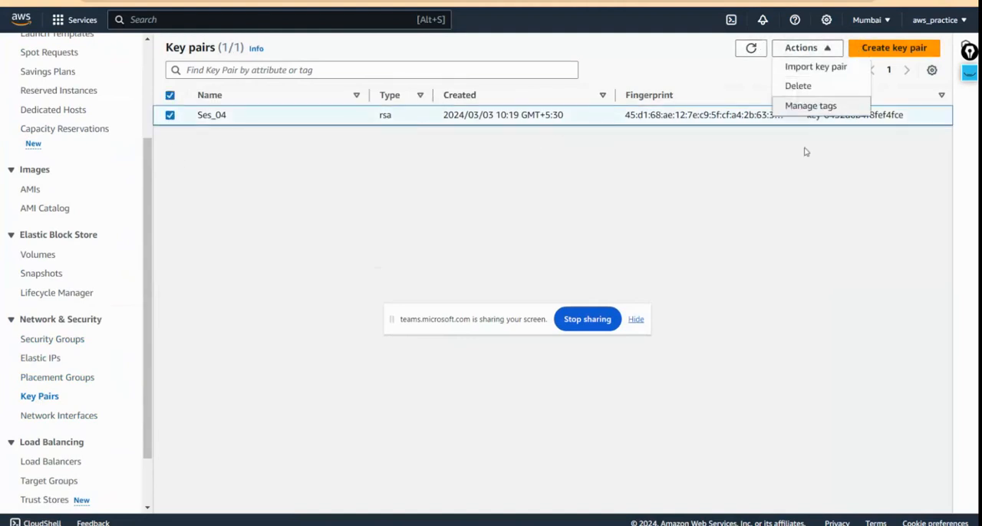
pyautogui.click(798, 91)
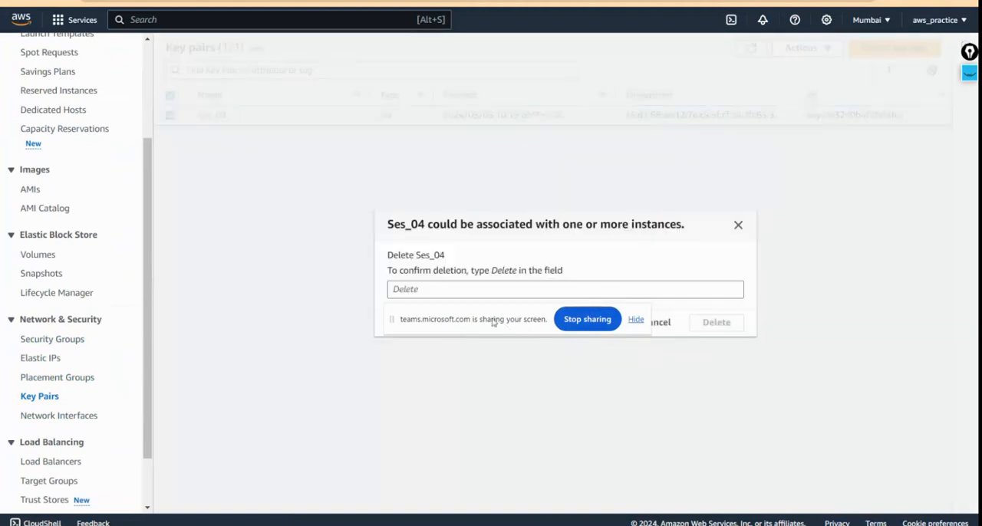
pyautogui.moveTo(497, 323); pyautogui.dragTo(377, 147)
pyautogui.click(504, 288)
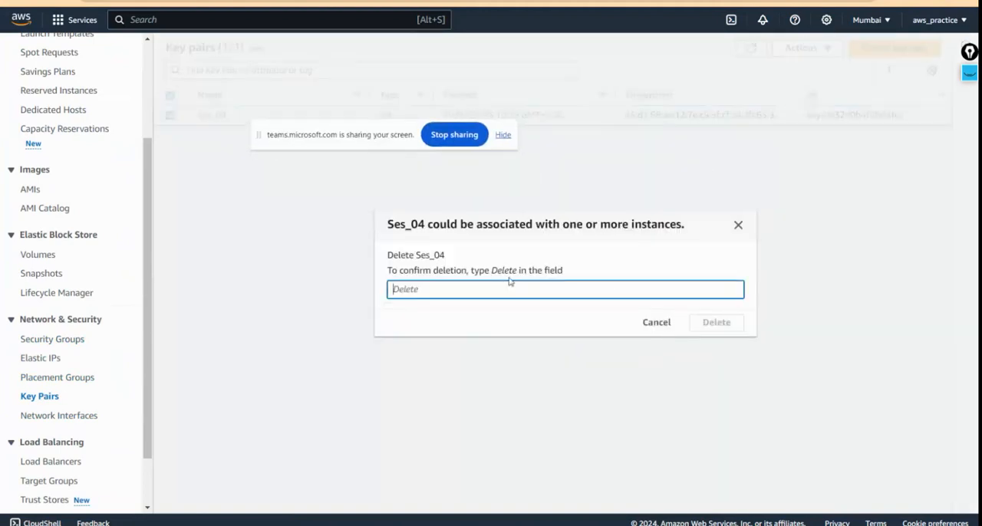
pyautogui.doubleClick(506, 270)
pyautogui.hotkey('ctrl', 'c')
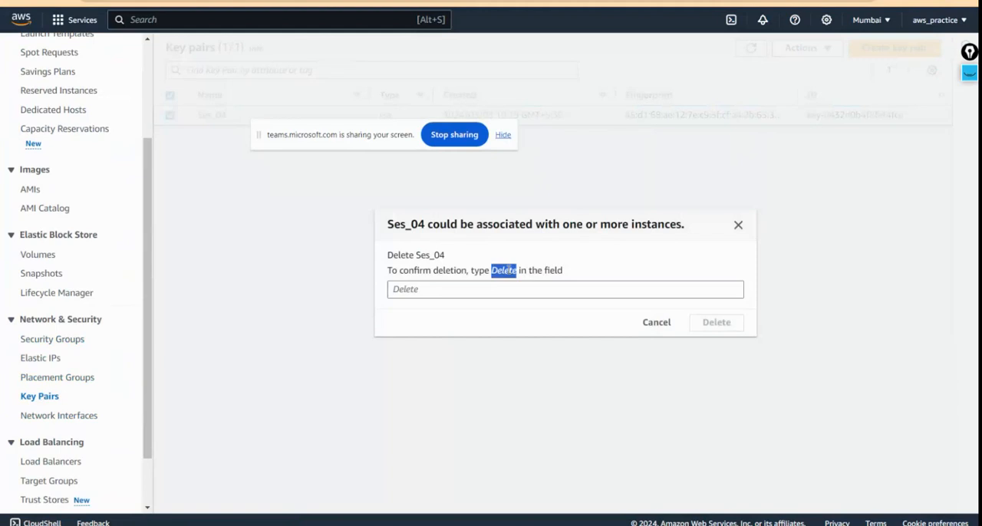
pyautogui.click(474, 293)
pyautogui.hotkey('ctrl', 'v')
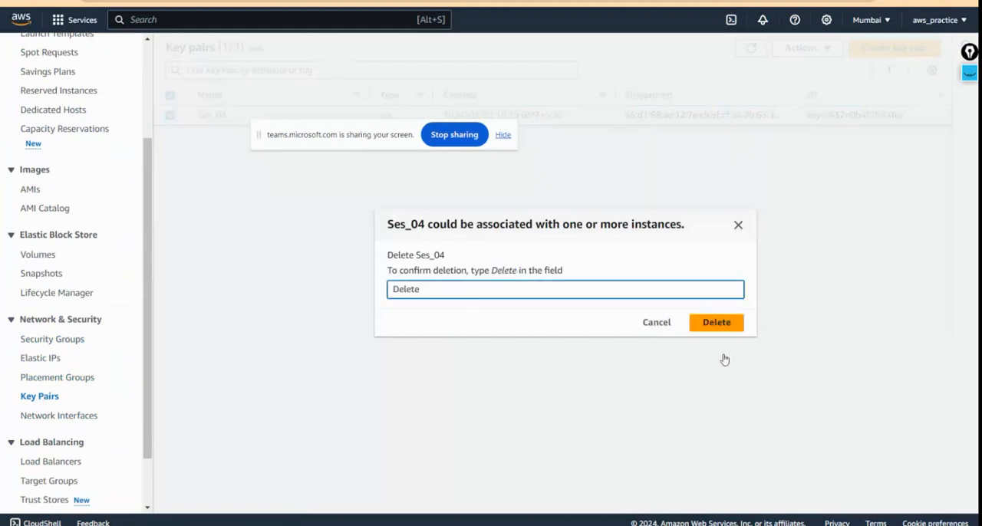
pyautogui.click(718, 326)
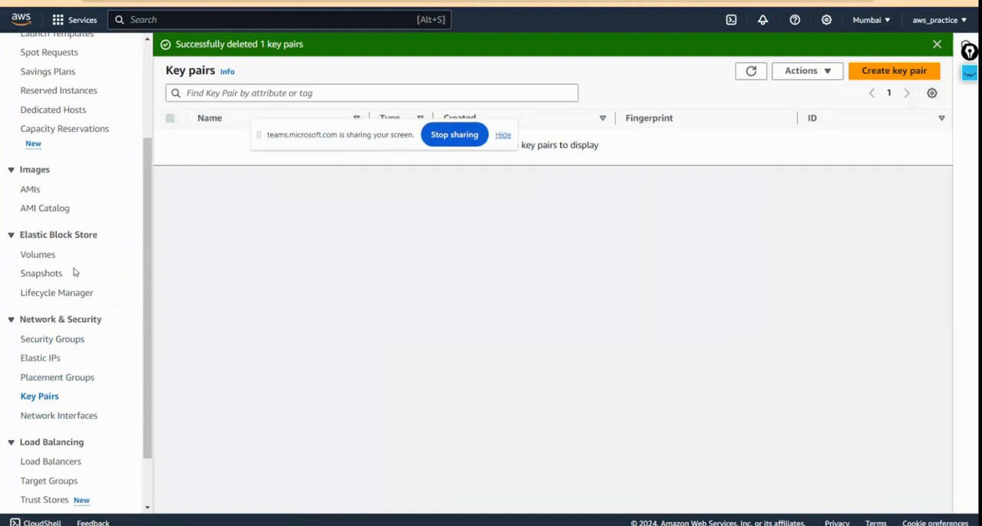
pyautogui.moveTo(314, 140); pyautogui.dragTo(596, 388)
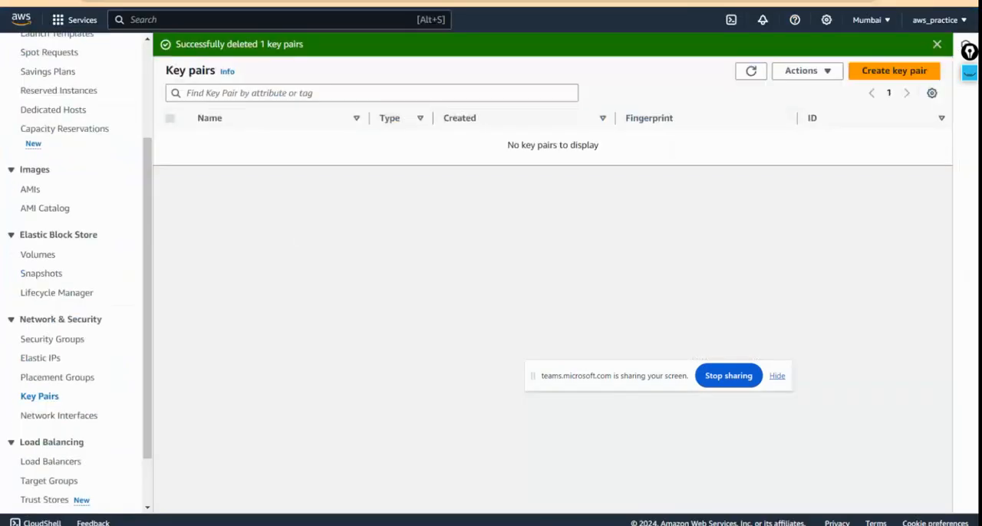
# Step: Switch to the Azure portal and check the Session4o resource group's resources and the progress of its deletion
pyautogui.hotkey('ctrl', 'Tab')
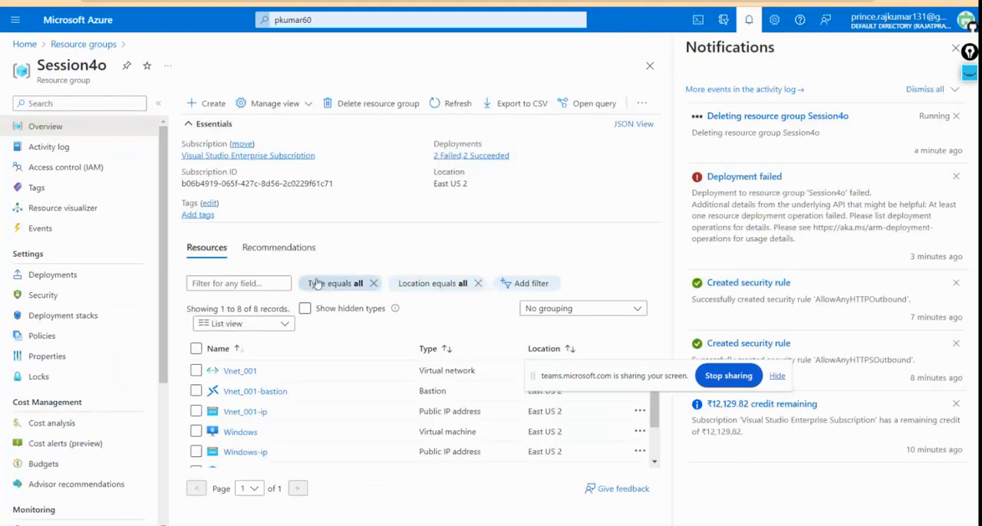
pyautogui.scroll(-2, 258, 414)
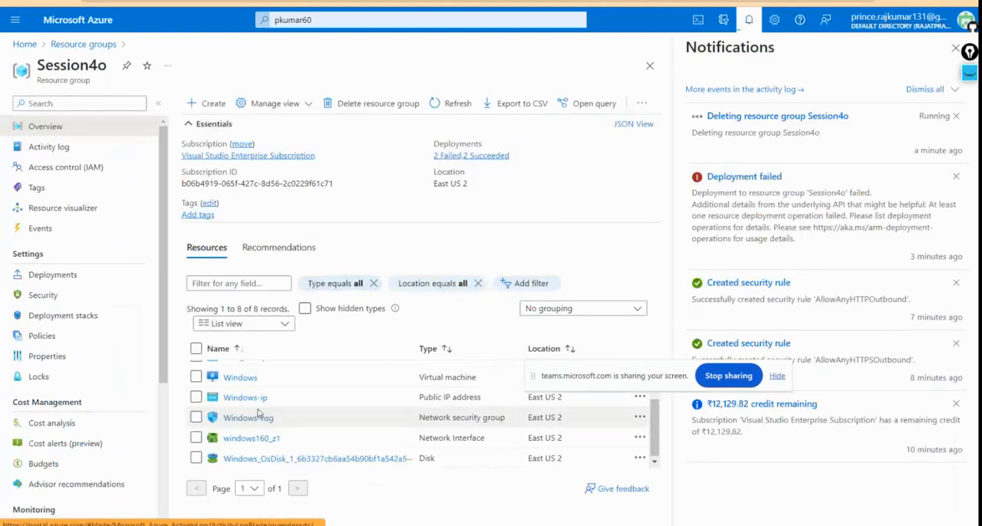
pyautogui.scroll(2, 259, 415)
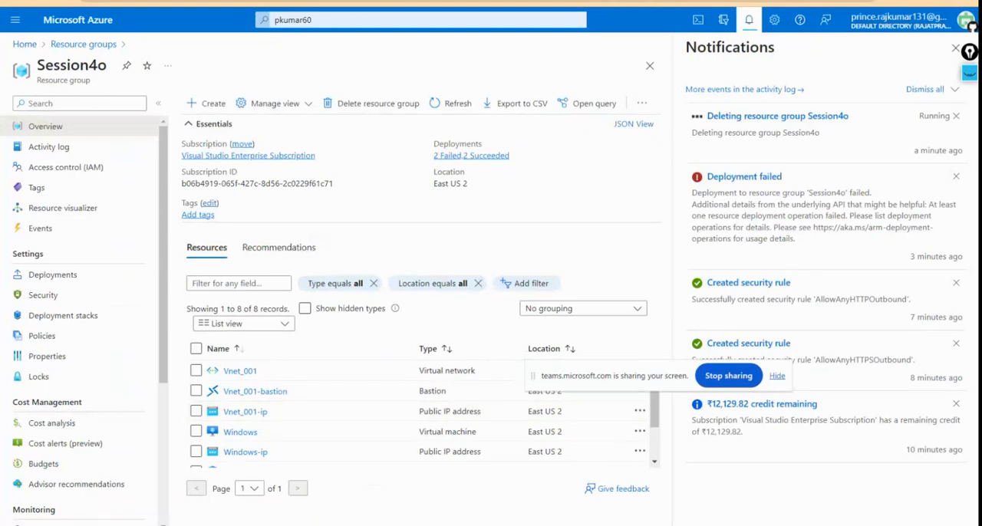
# Step: Switch back to the AWS console and open the EC2 Dashboard to examine the resource summary for the Asia Pacific (Mumbai) region
pyautogui.click(205, 1)
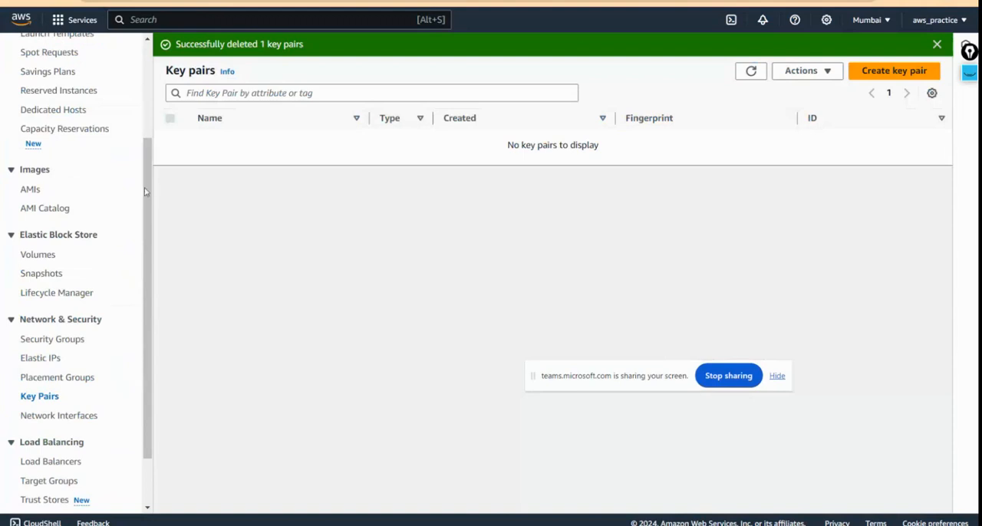
pyautogui.moveTo(146, 192); pyautogui.dragTo(150, 53)
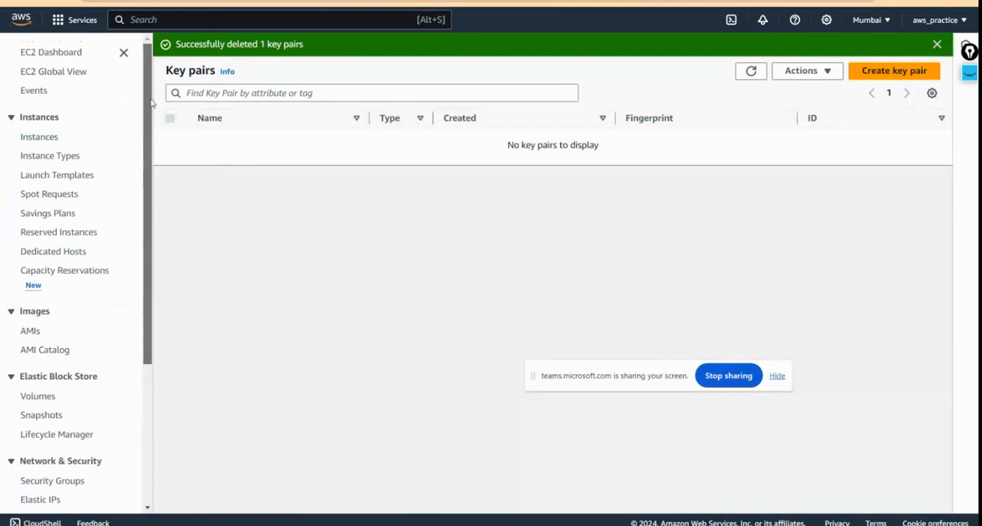
pyautogui.scroll(-3, 151, 107)
pyautogui.scroll(3, 150, 107)
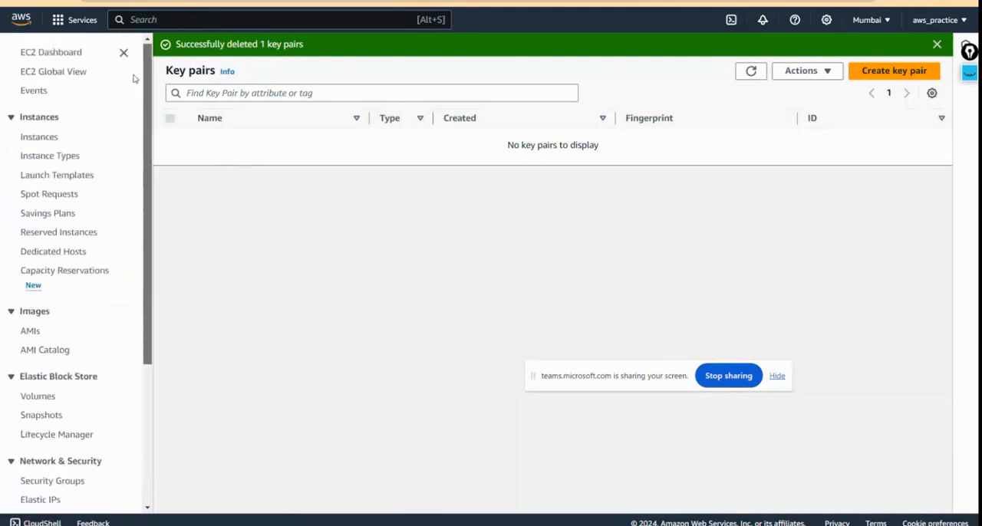
pyautogui.click(59, 52)
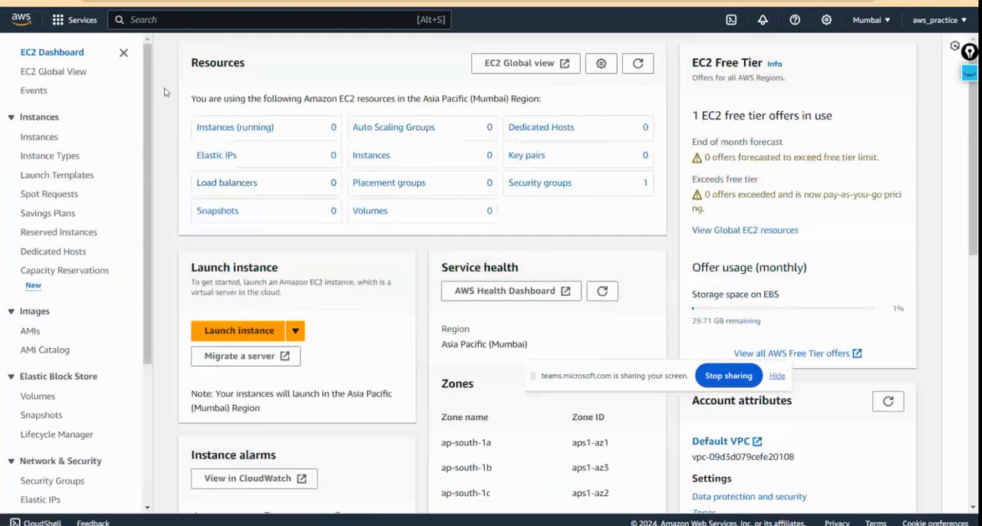
pyautogui.moveTo(195, 98); pyautogui.dragTo(552, 102)
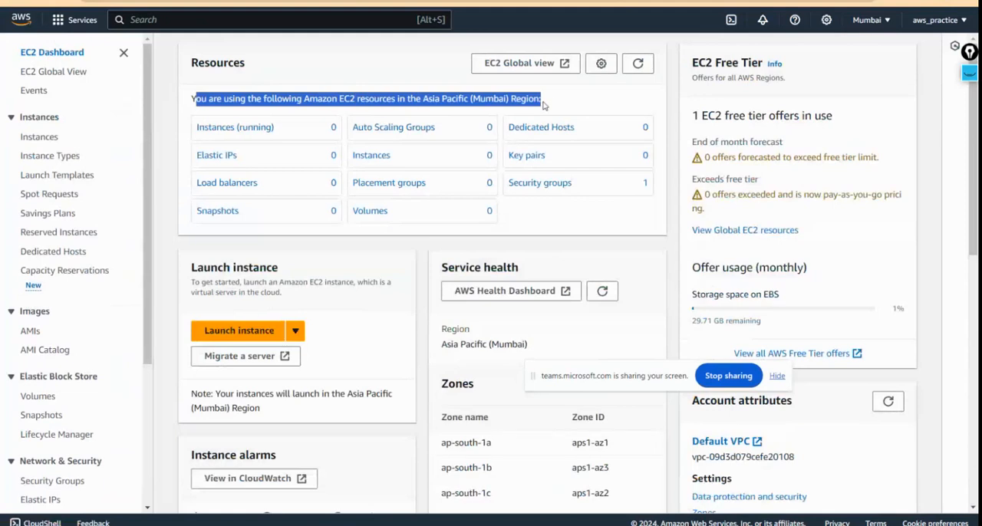